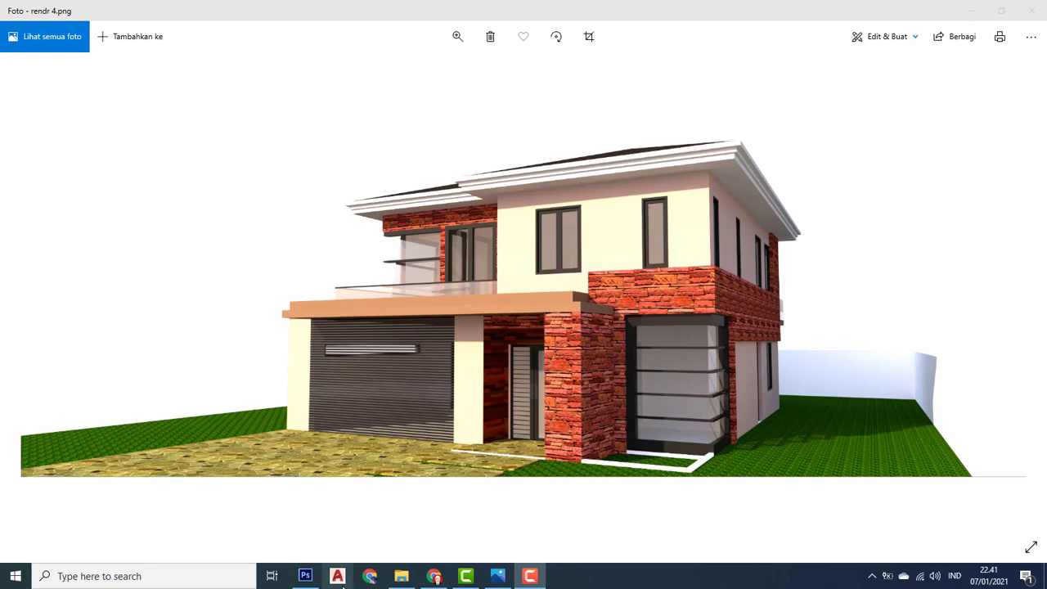
# - Open the rendr 4 PNG image from the Documents folder in Photoshop
pyautogui.moveTo(312, 579)
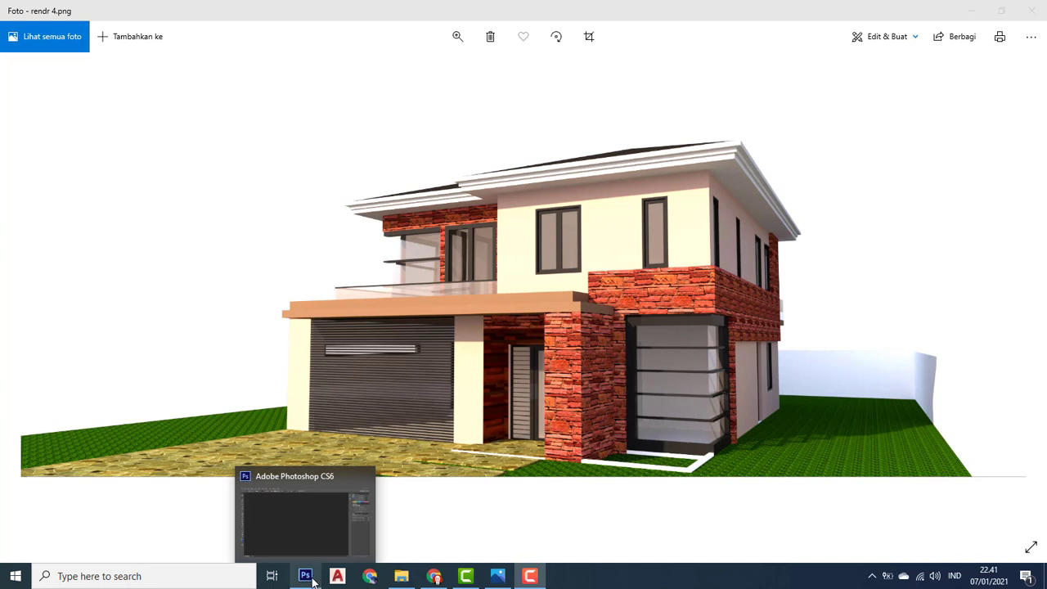
pyautogui.click(312, 579)
pyautogui.click(400, 575)
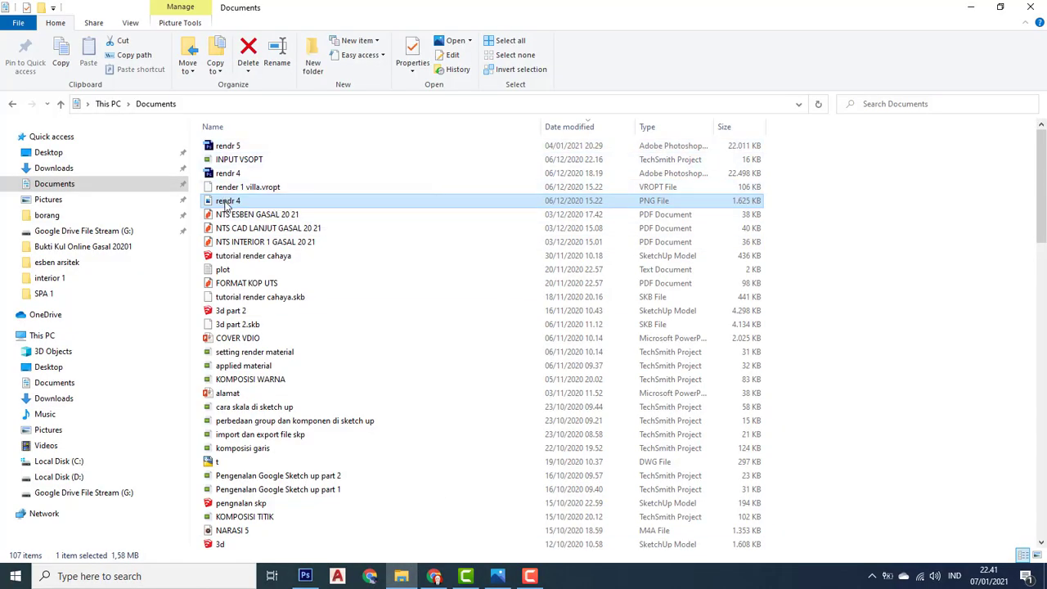
pyautogui.moveTo(225, 204); pyautogui.dragTo(315, 385)
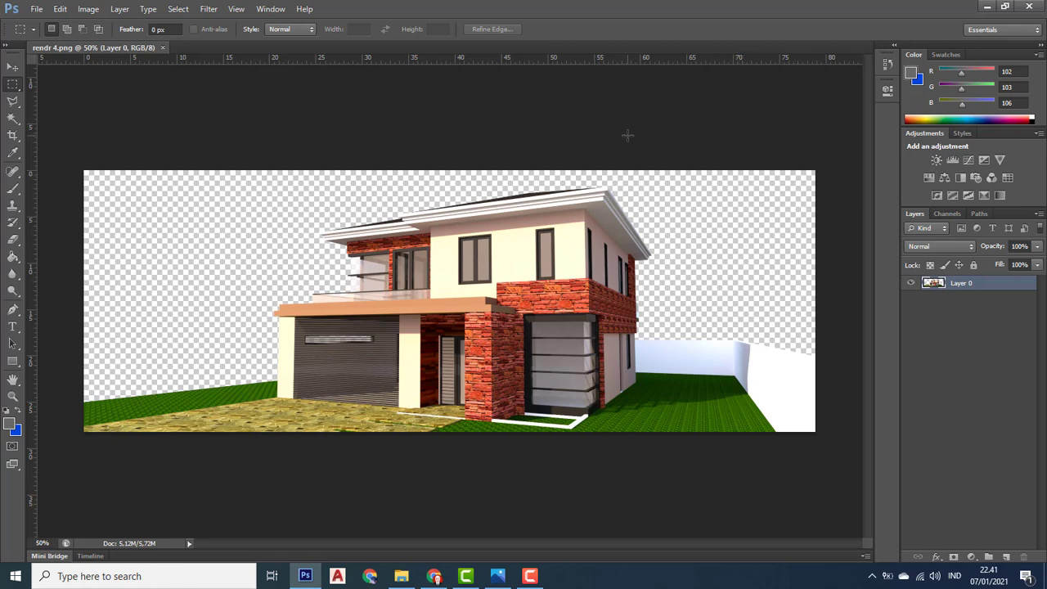
# - Switch to Chrome and close the Google Meet tab and the duplicate Pengumpulan Trimatra Bidang tab
pyautogui.click(435, 577)
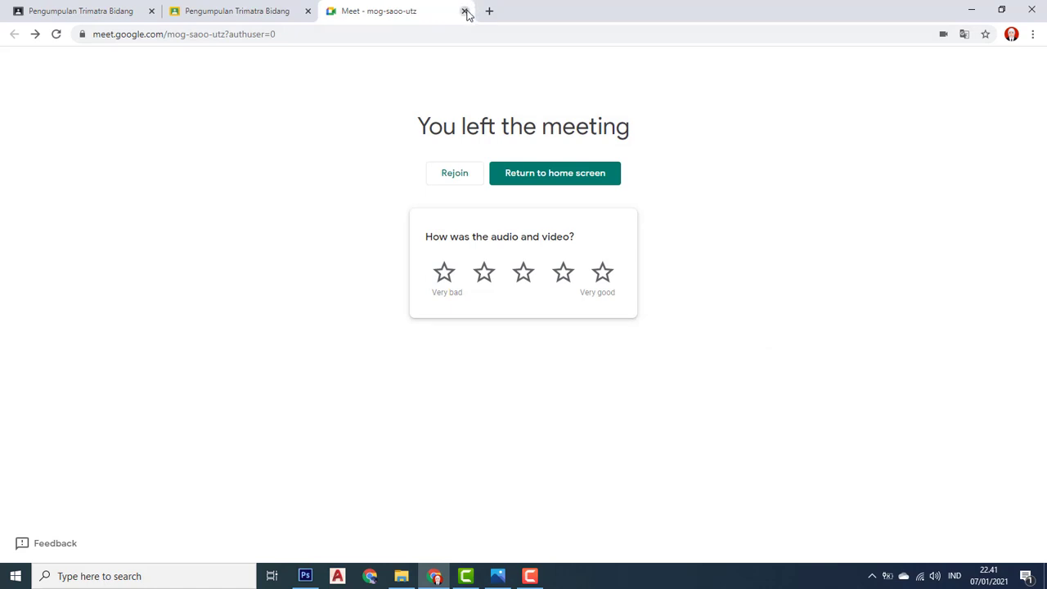
pyautogui.click(465, 11)
pyautogui.click(307, 12)
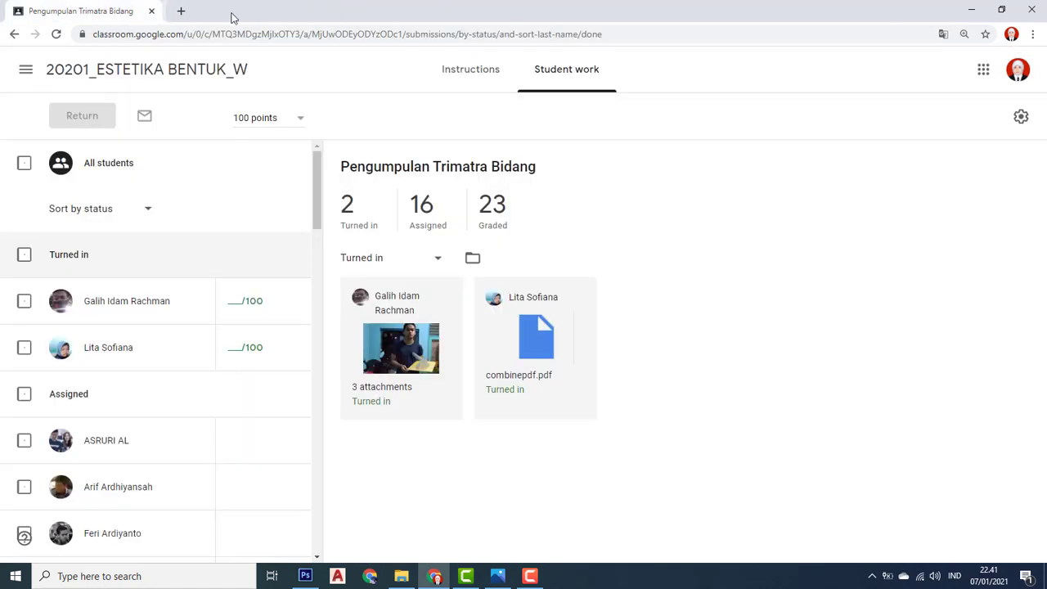
# - Run a web search for "google" in the remaining browser tab
pyautogui.click(164, 32)
pyautogui.write('GOO')
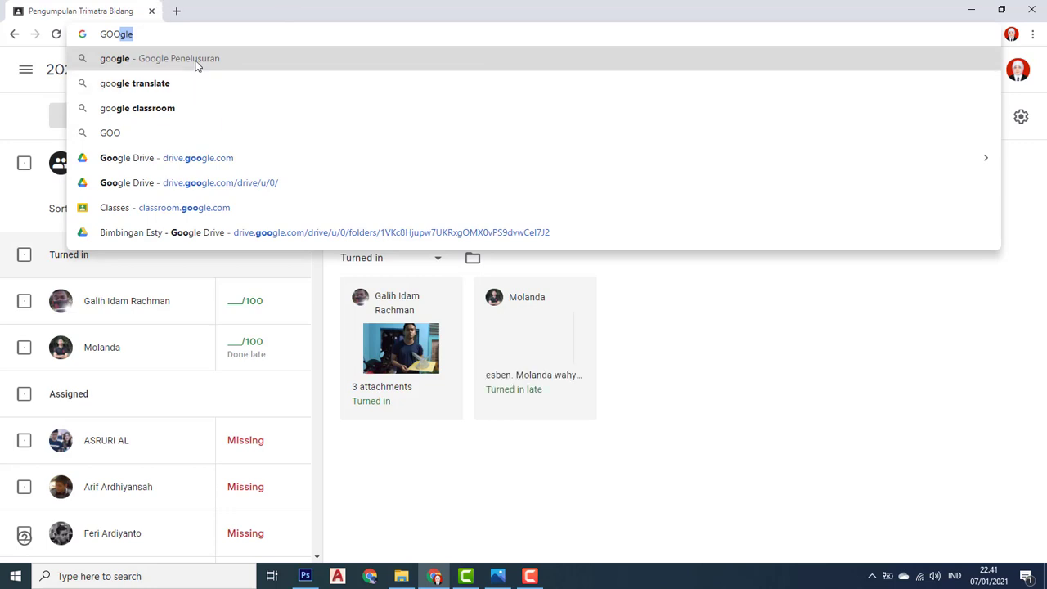
pyautogui.click(196, 64)
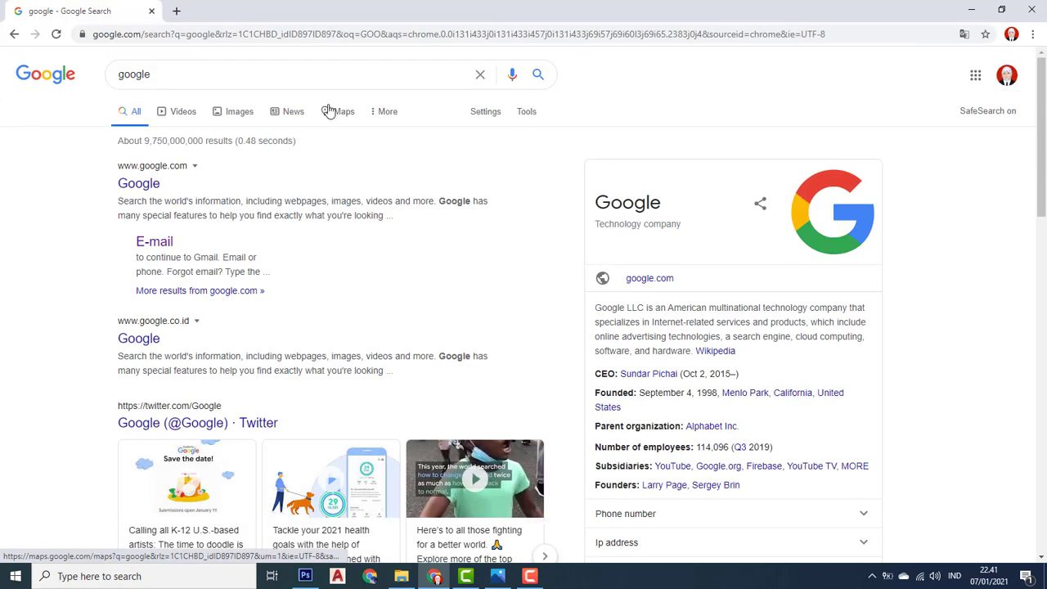
# - Replace the search query with "background landscape" and show the image results
pyautogui.click(263, 80)
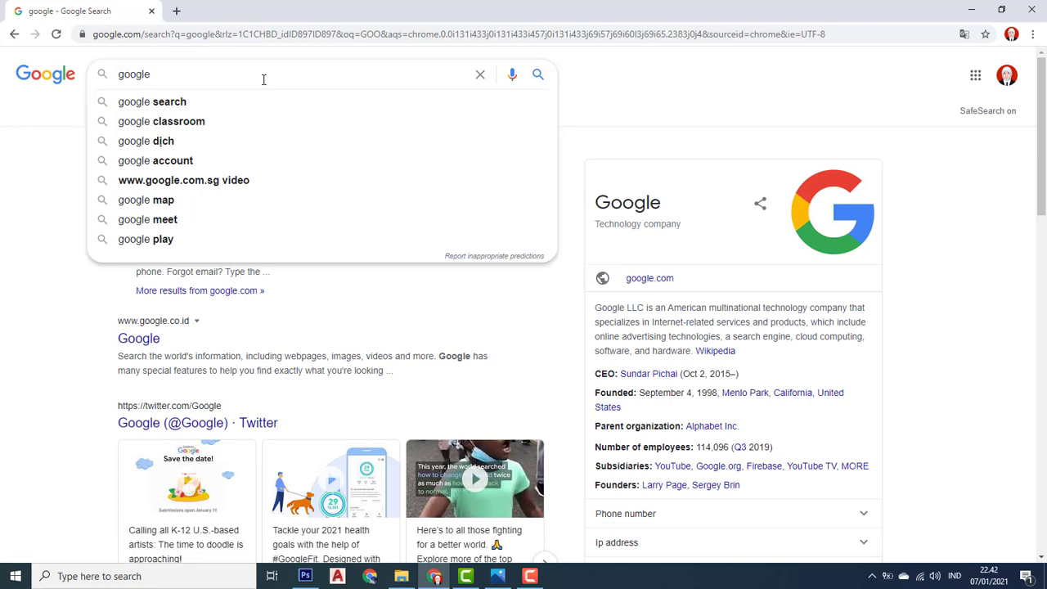
pyautogui.press('BackSpace')
pyautogui.press('BackSpace')
pyautogui.press('BackSpace')
pyautogui.press('BackSpace')
pyautogui.press('BackSpace')
pyautogui.press('BackSpace')
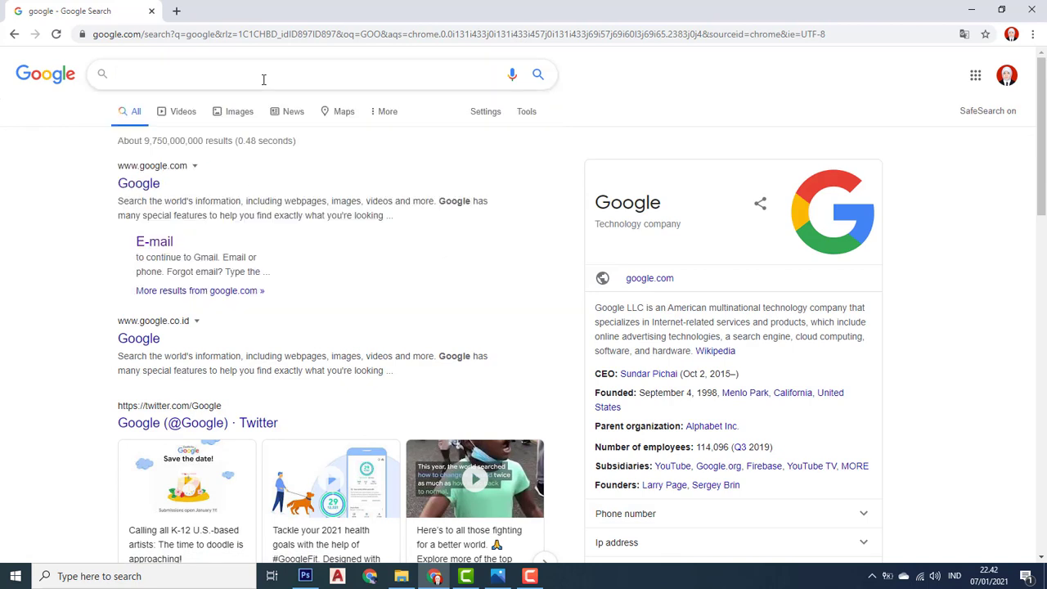
pyautogui.write('ba')
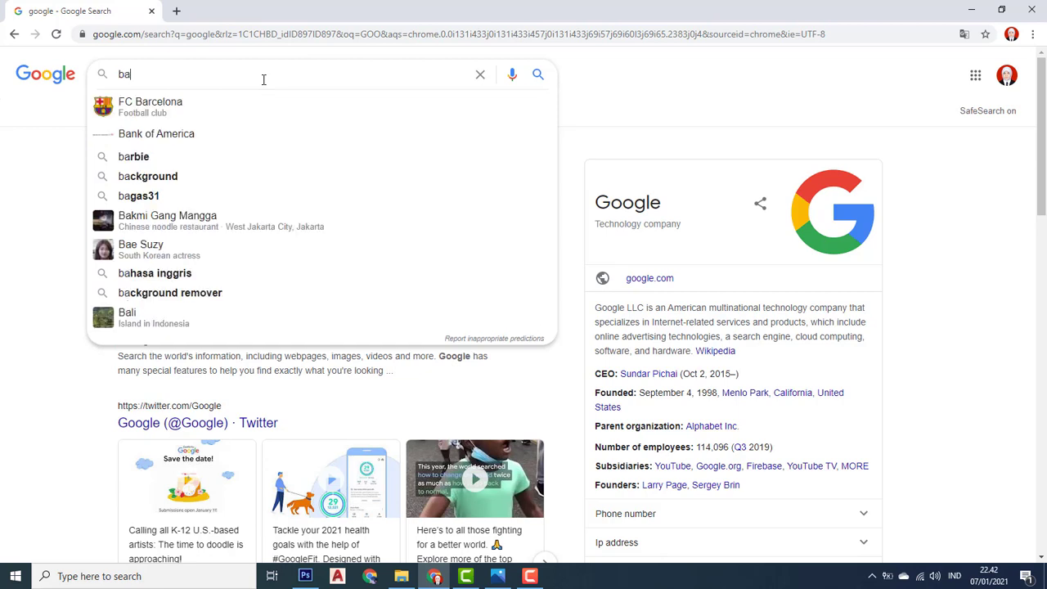
pyautogui.write('ckgr')
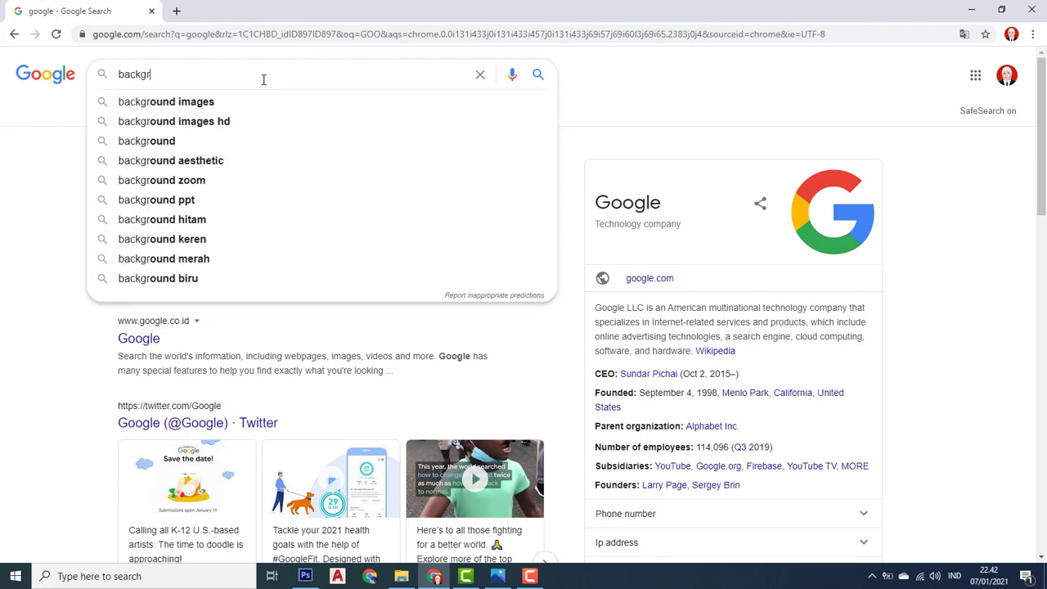
pyautogui.write('ound ')
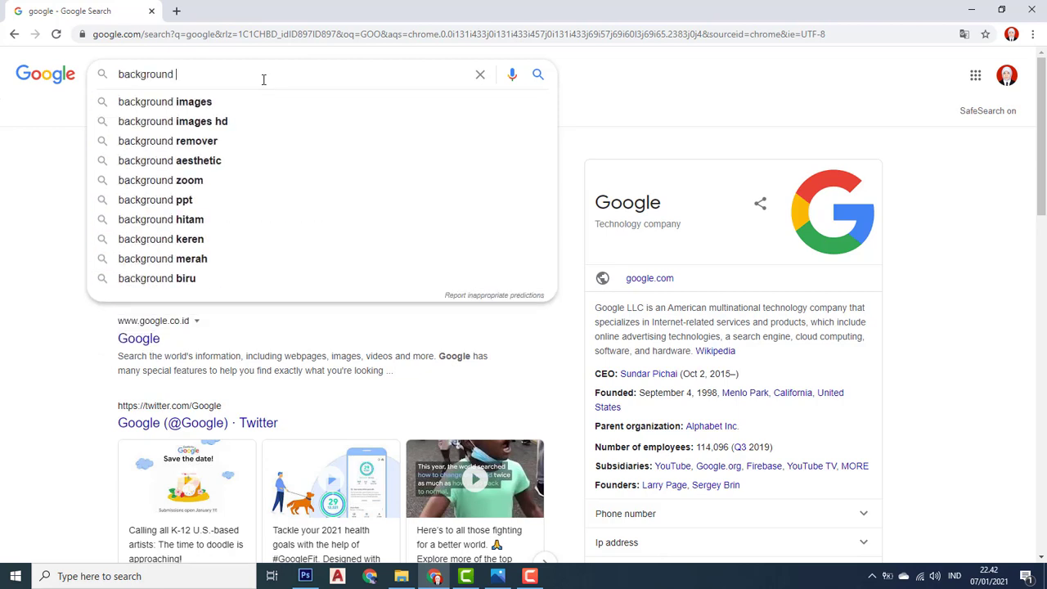
pyautogui.write('lan')
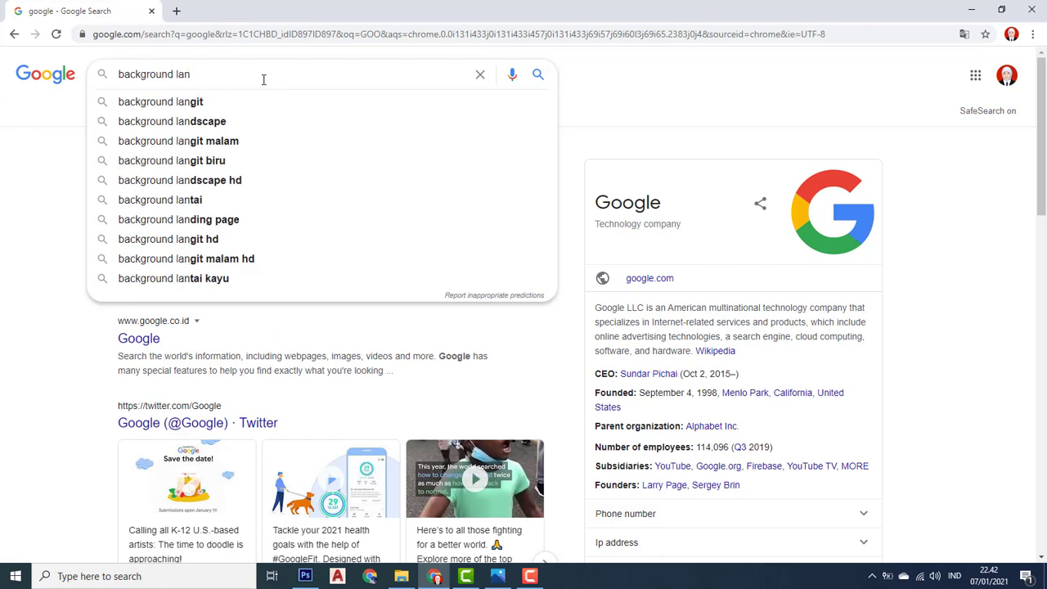
pyautogui.click(226, 124)
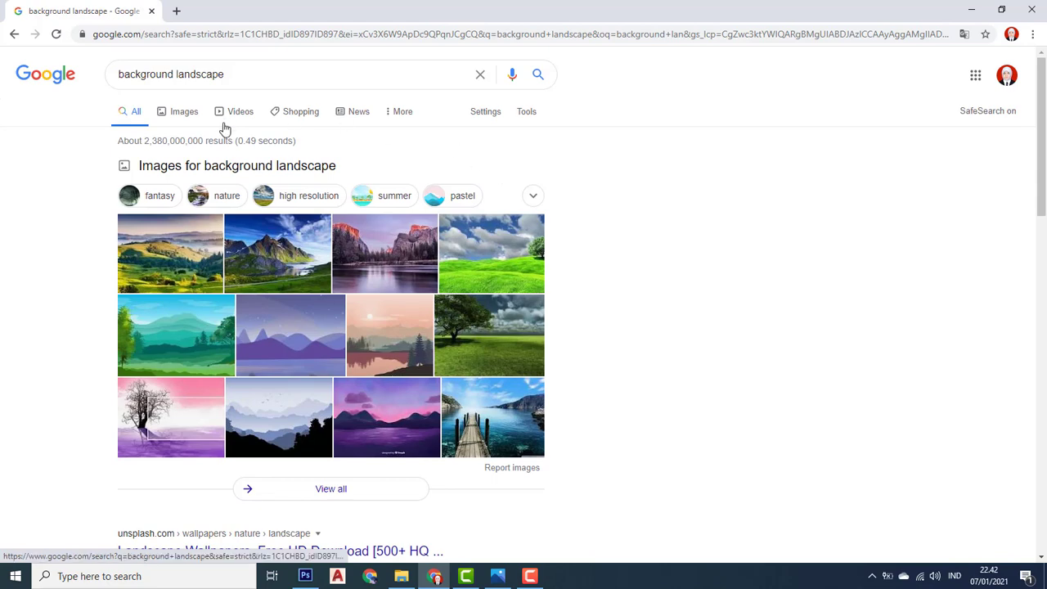
pyautogui.click(182, 113)
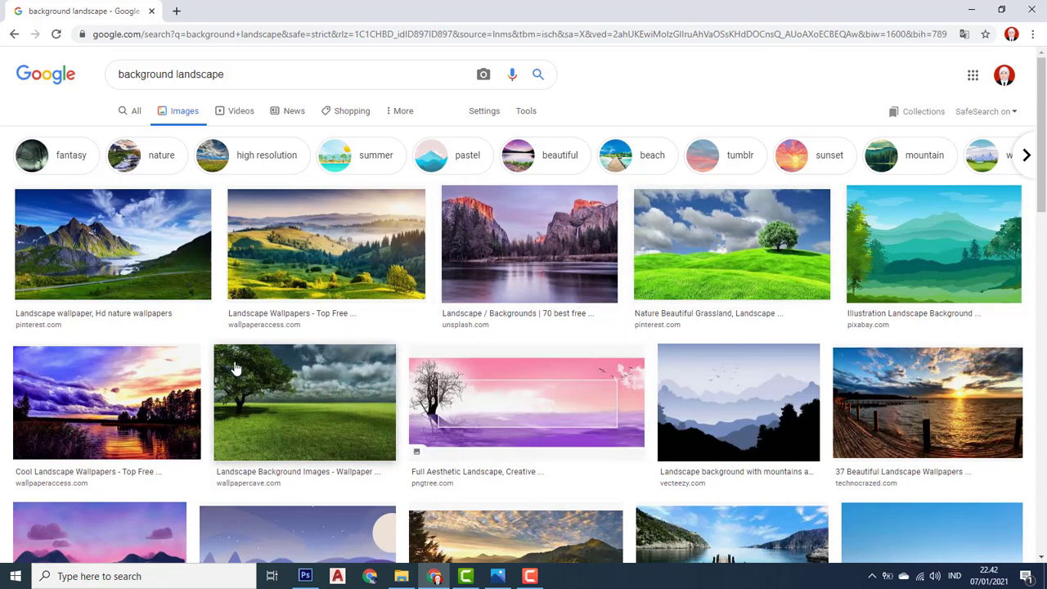
# - Browse the landscape image results and their related images, and open the preview of the Autumn Landscape Background
pyautogui.scroll(-3, 239, 360)
pyautogui.scroll(-2, 242, 357)
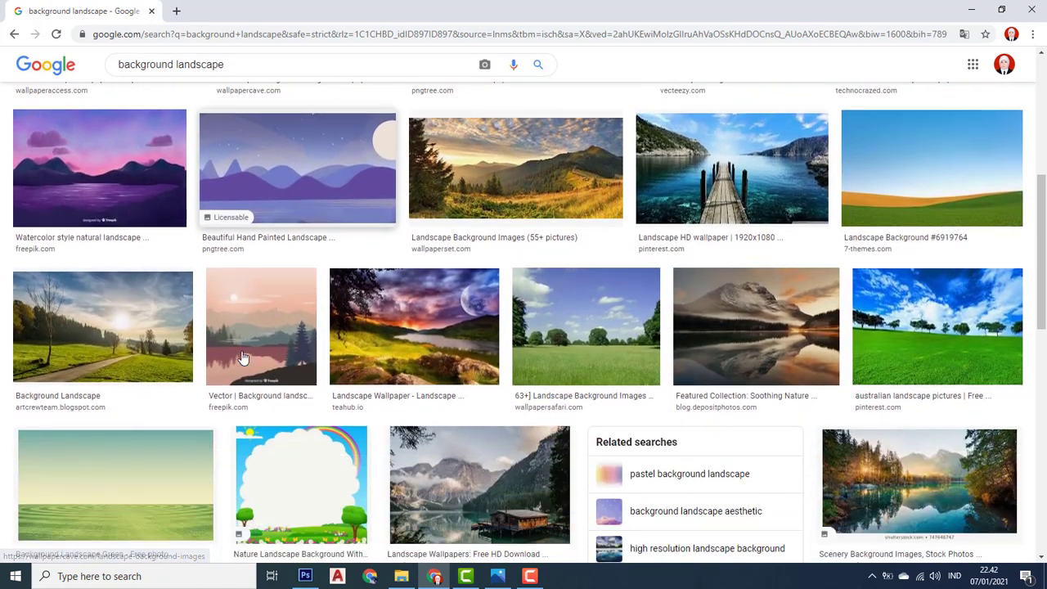
pyautogui.scroll(-1, 242, 357)
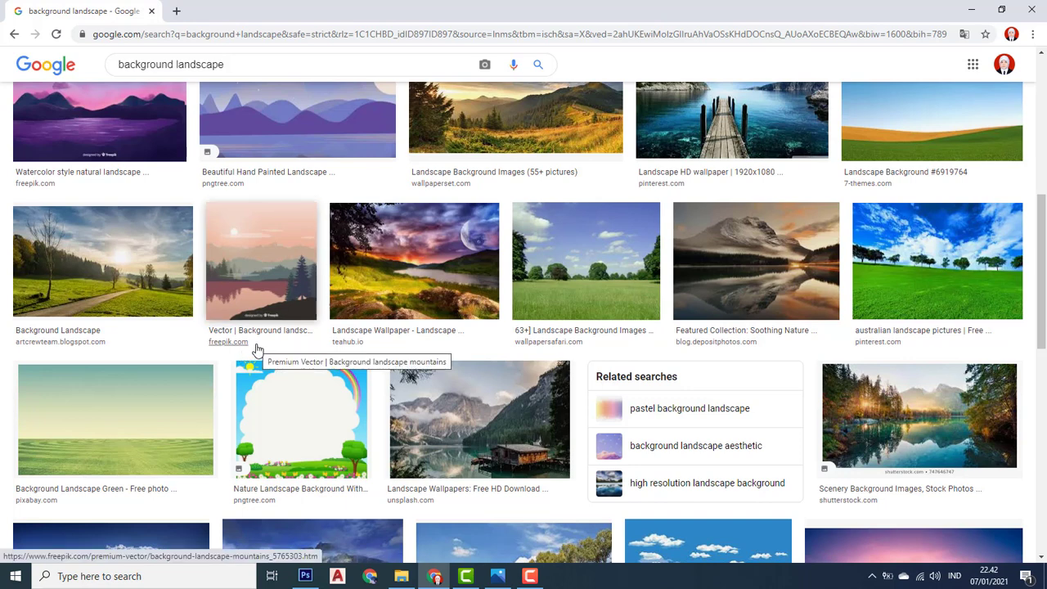
pyautogui.scroll(-3, 915, 393)
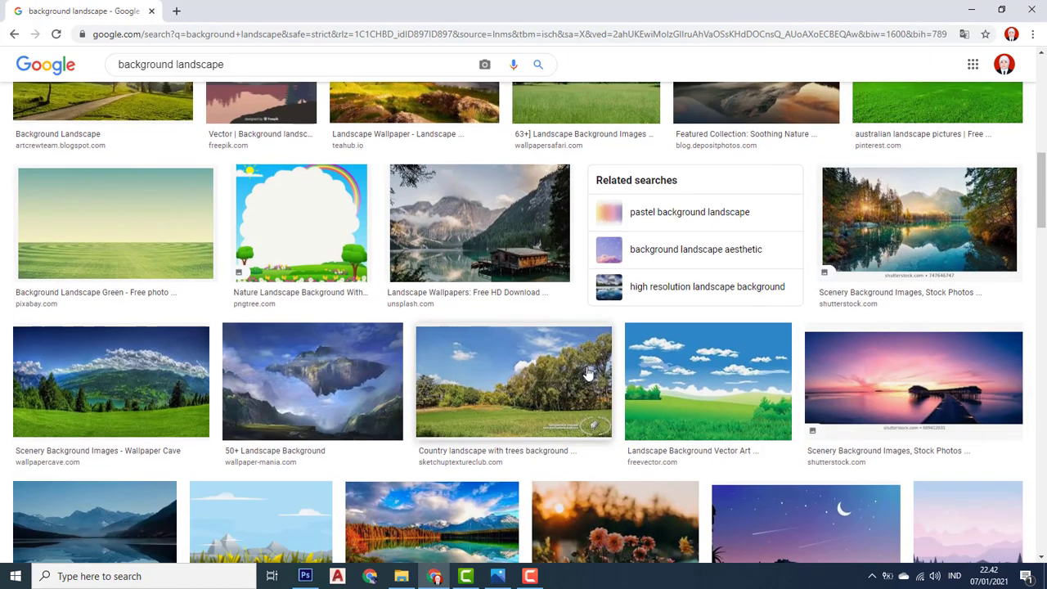
pyautogui.click(533, 354)
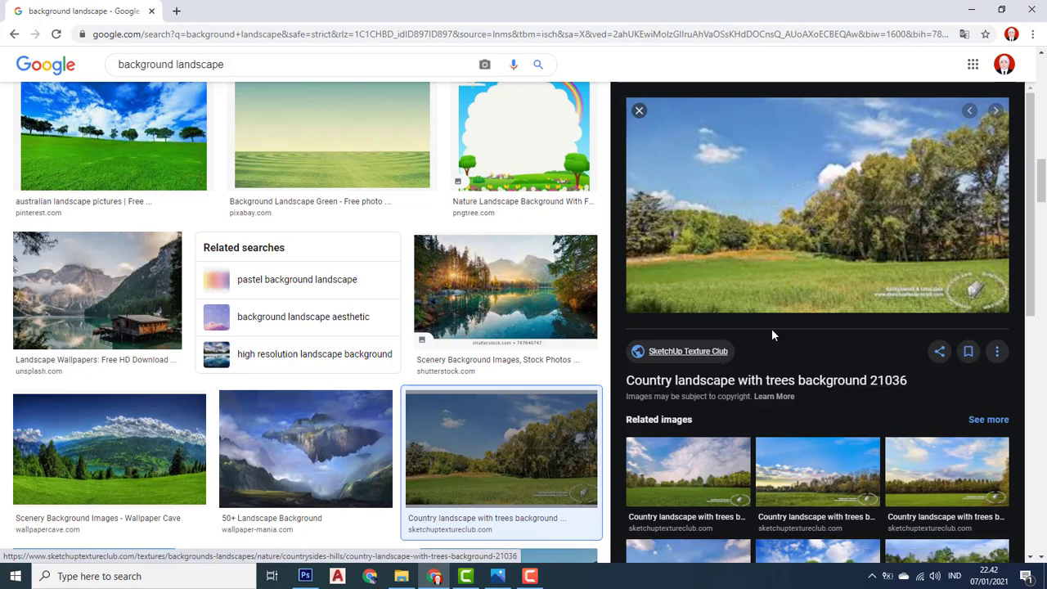
pyautogui.scroll(-2, 772, 331)
pyautogui.scroll(-1, 771, 333)
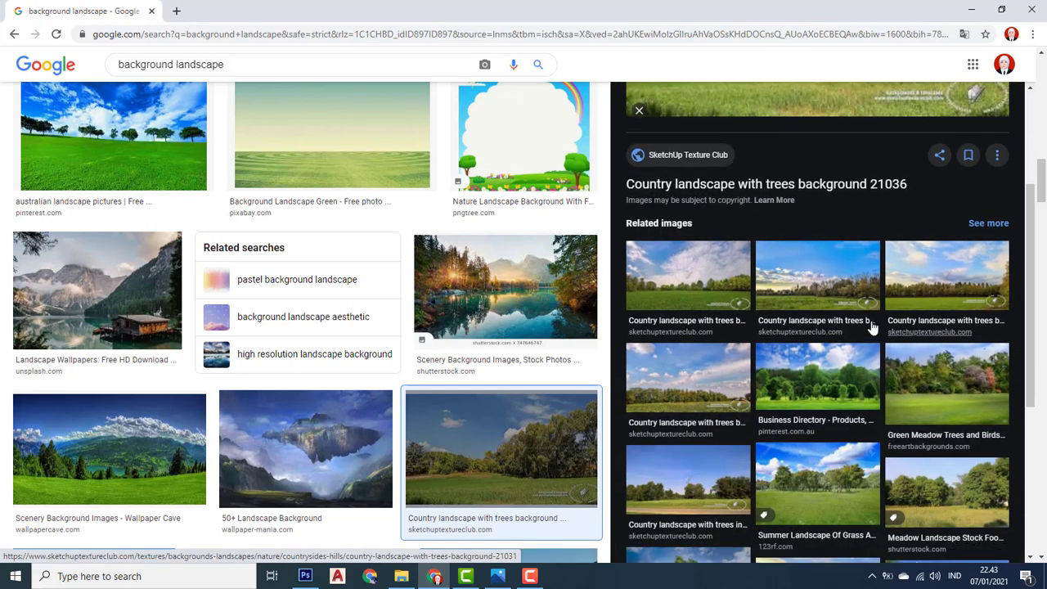
pyautogui.click(847, 301)
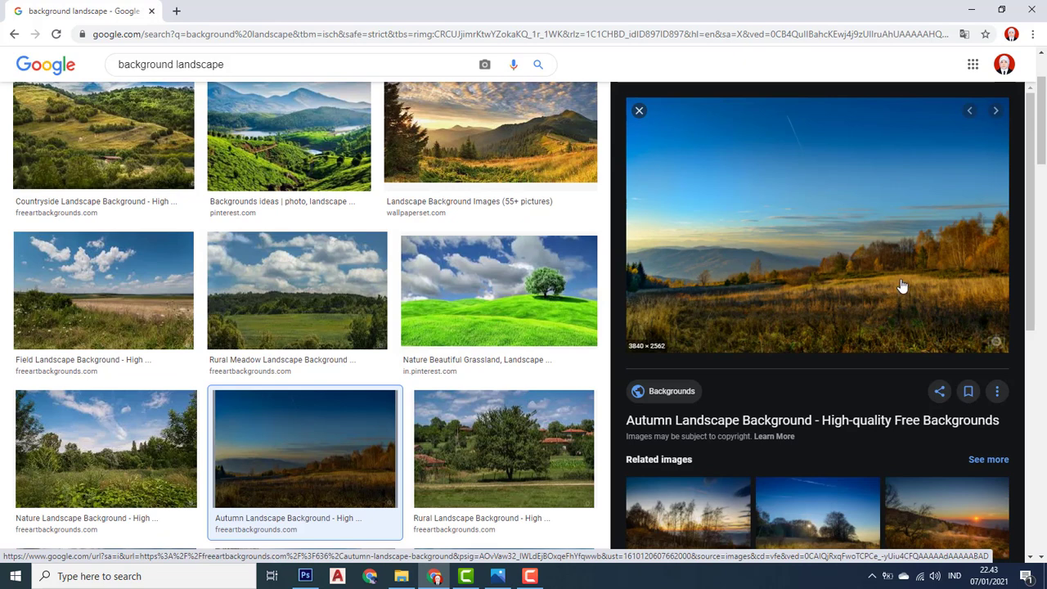
# - Save the autumn landscape image to the Pictures folder as the JPEG file Autumn_Landscape_Background-636
pyautogui.rightClick(784, 261)
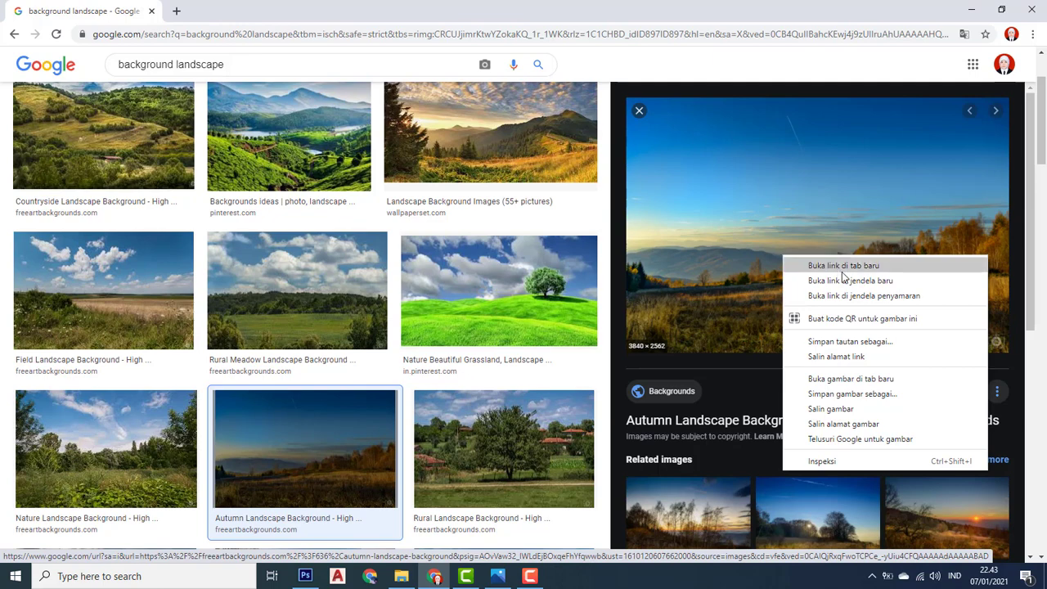
pyautogui.click(880, 394)
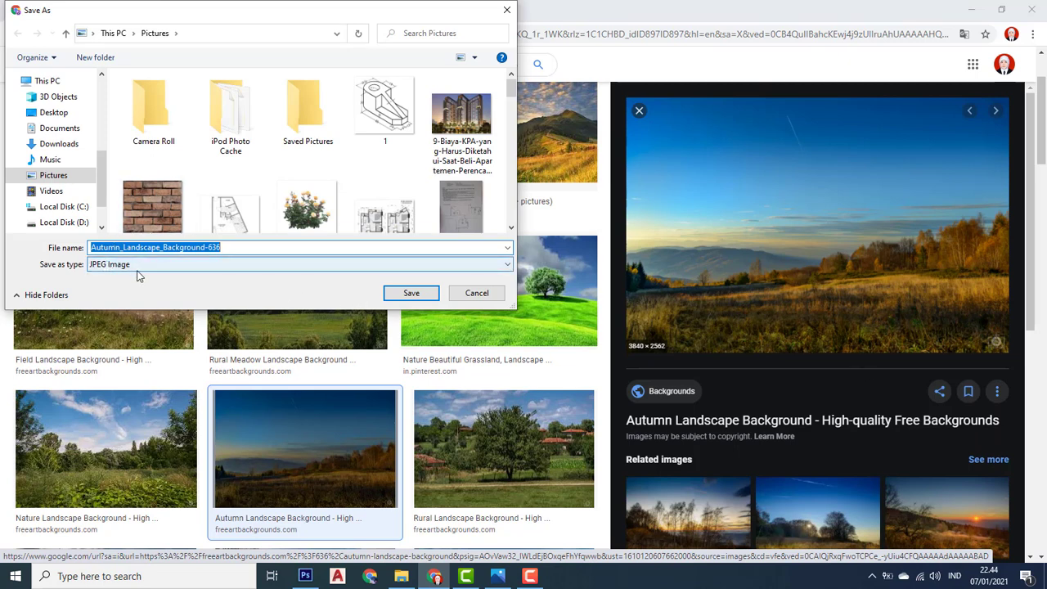
pyautogui.click(410, 295)
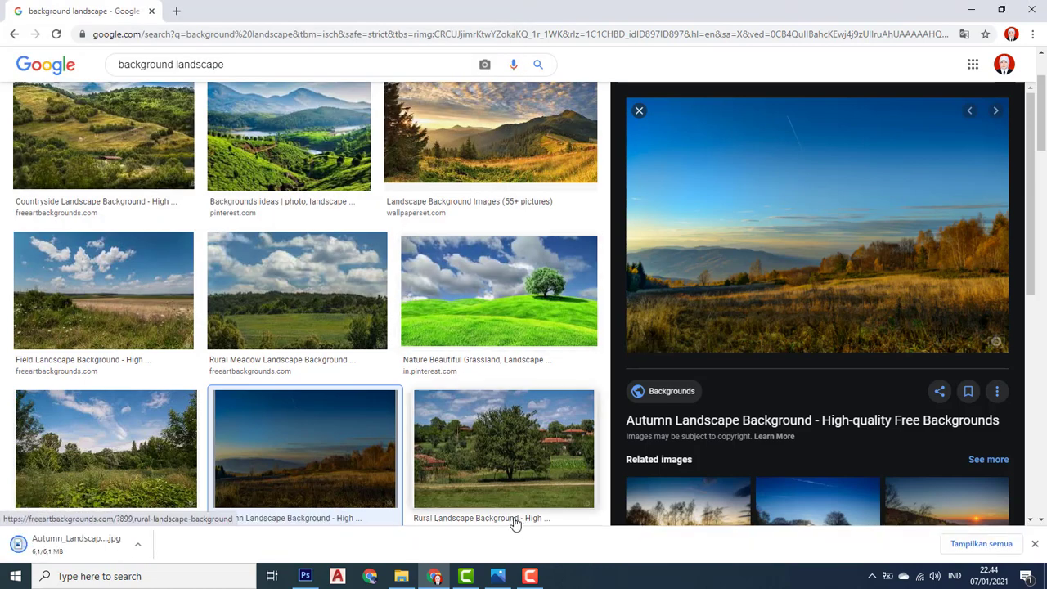
# - Switch to File Explorer, find the Autumn_Landscape_Background-636 image in the Pictures folder and select it
pyautogui.click(401, 576)
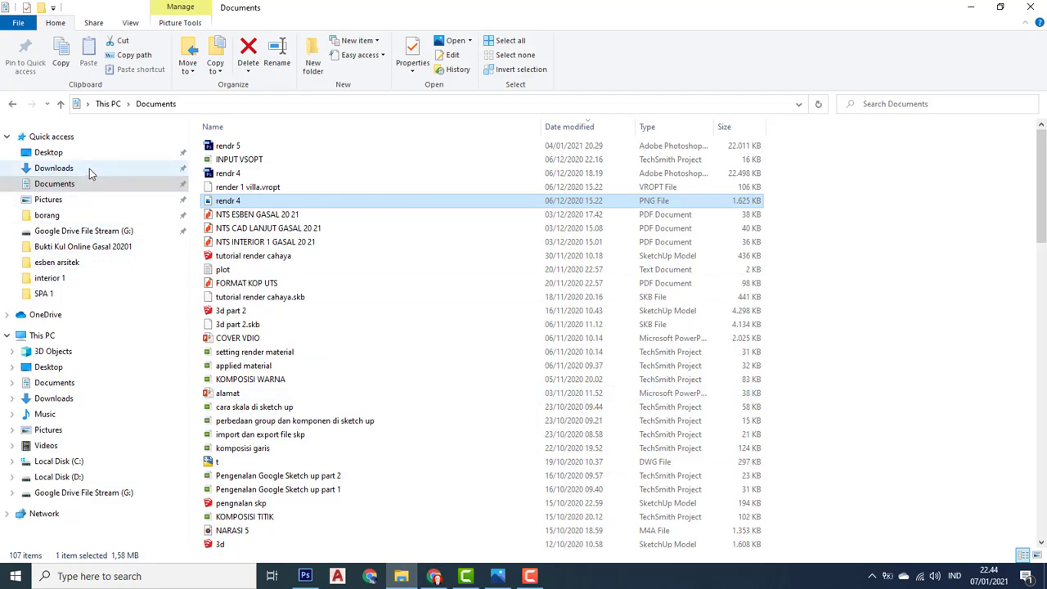
pyautogui.click(78, 435)
pyautogui.scroll(-15, 381, 409)
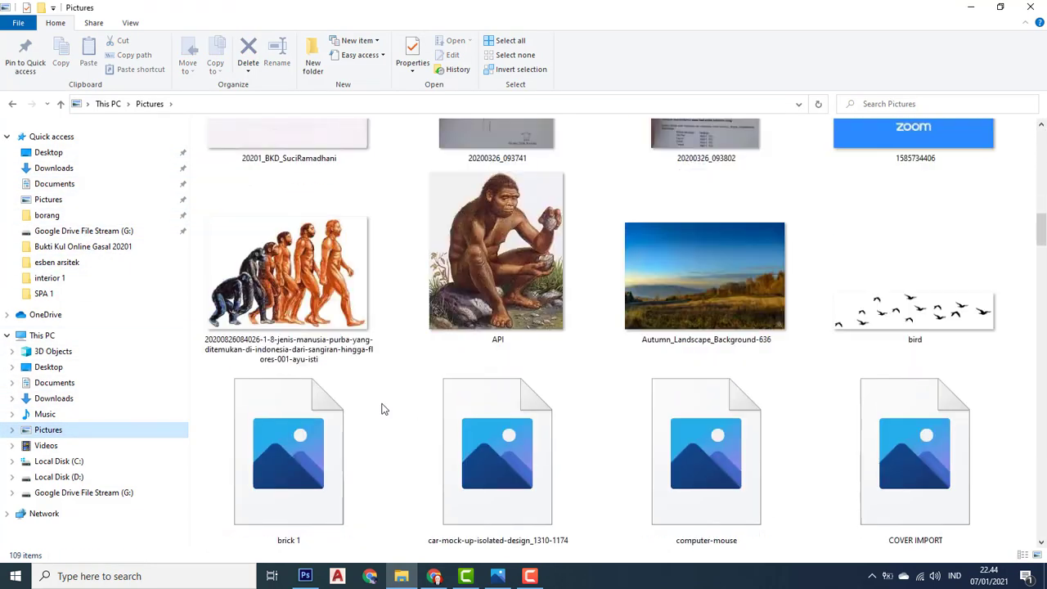
pyautogui.scroll(-20, 381, 409)
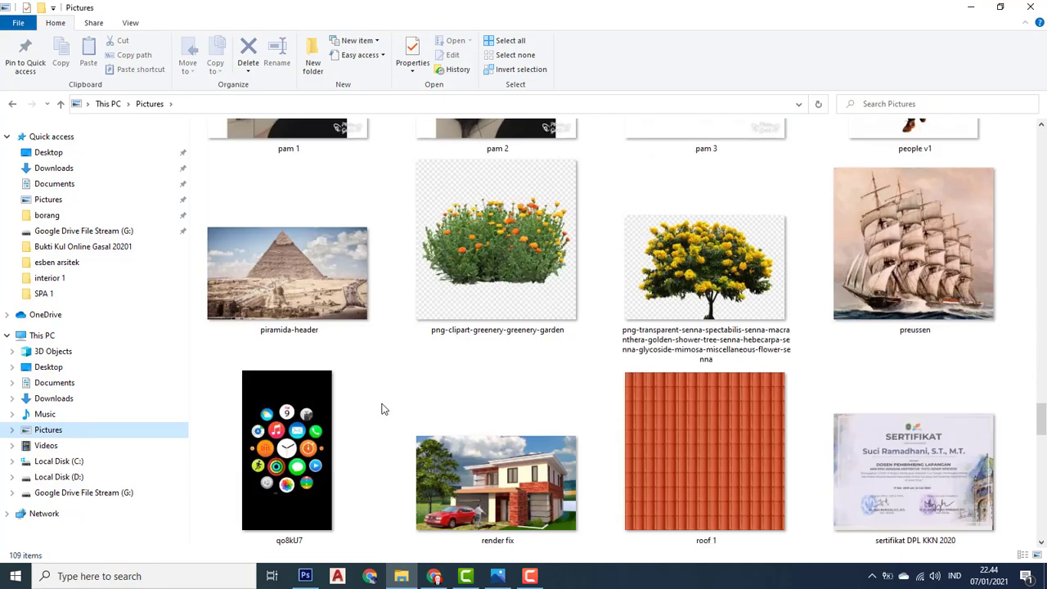
pyautogui.scroll(-10, 381, 409)
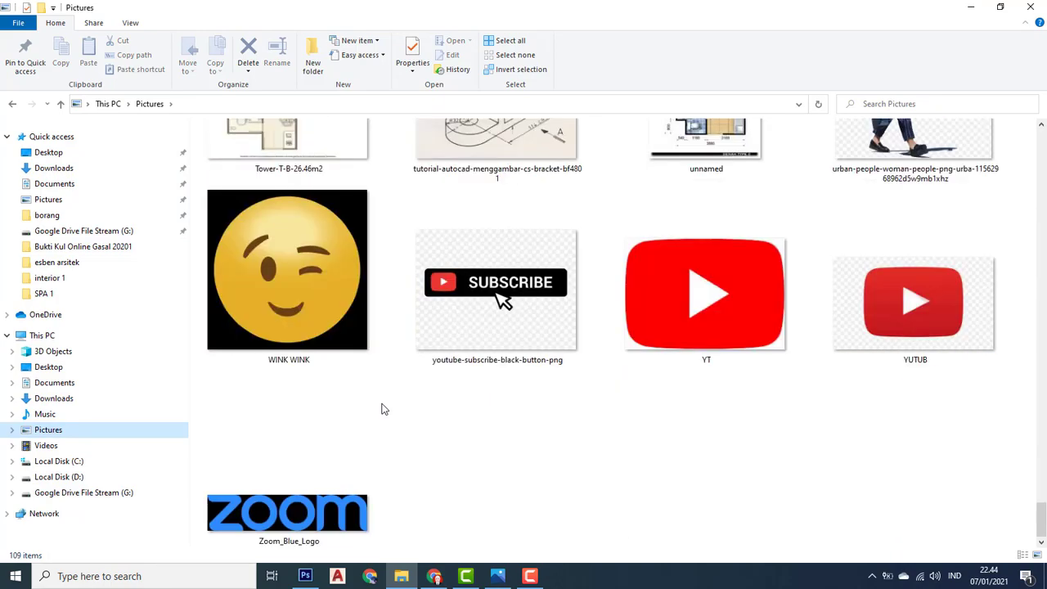
pyautogui.scroll(20, 381, 409)
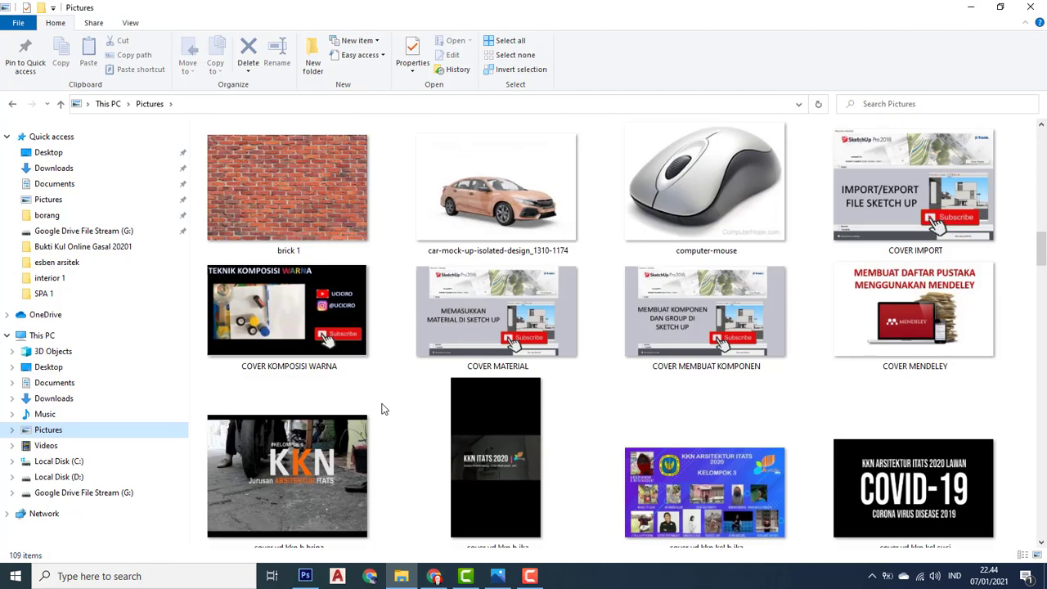
pyautogui.scroll(15, 381, 409)
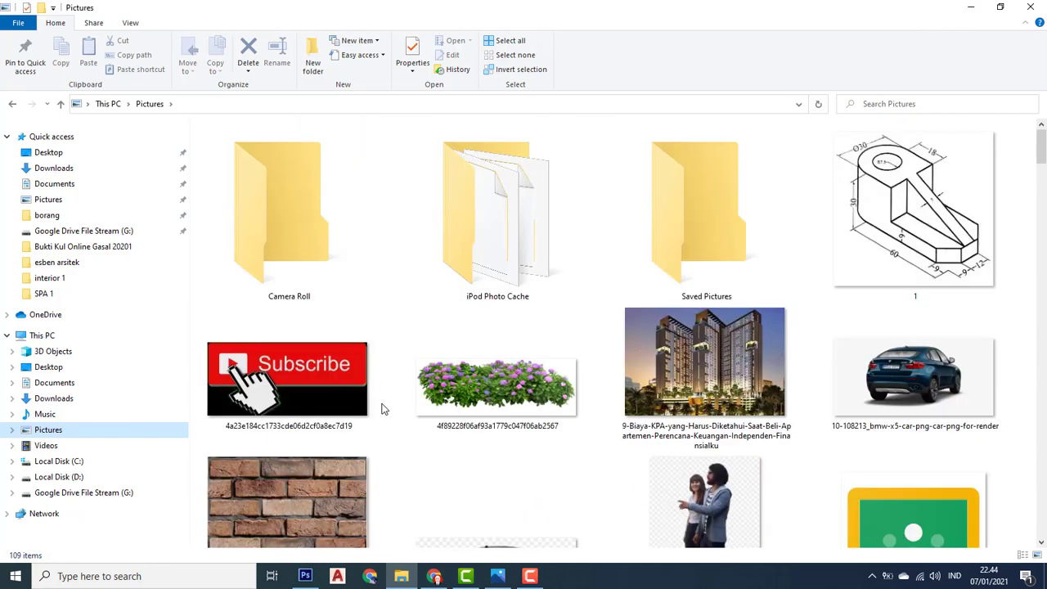
pyautogui.scroll(-10, 381, 409)
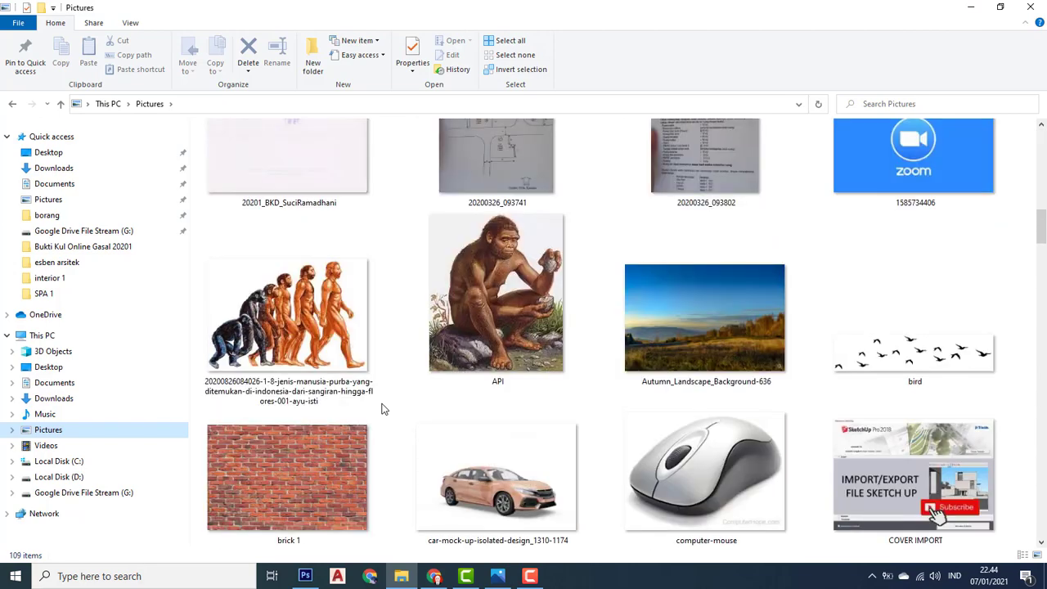
pyautogui.click(634, 340)
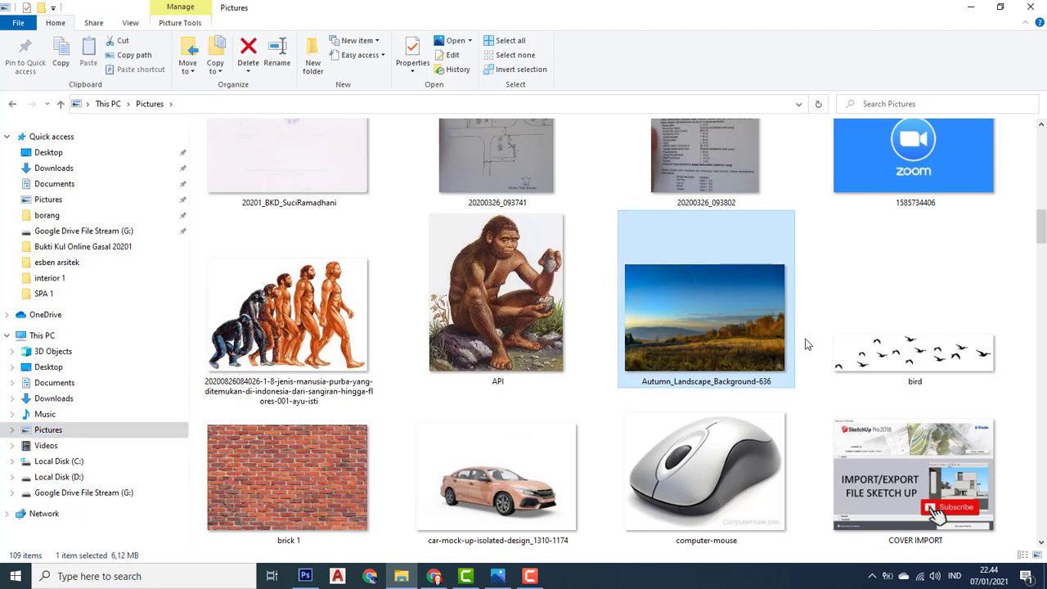
pyautogui.rightClick(695, 304)
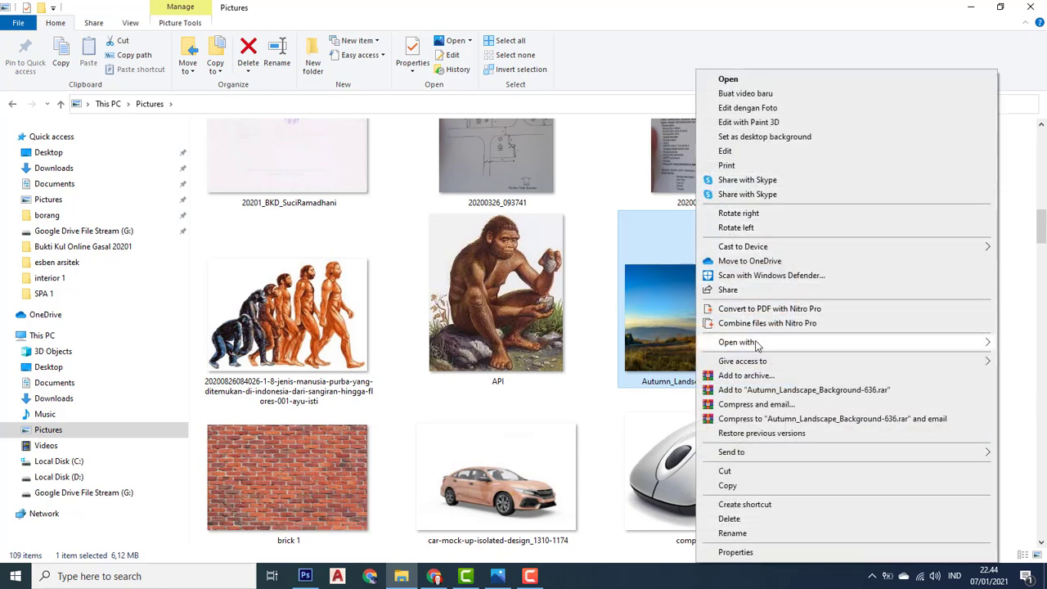
pyautogui.moveTo(757, 345)
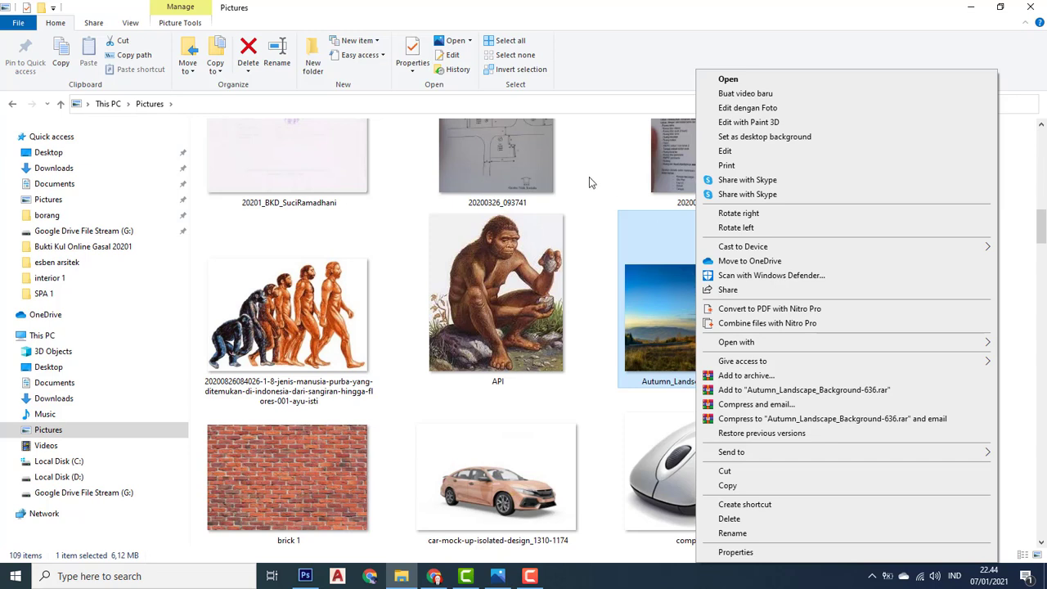
pyautogui.click(607, 197)
pyautogui.click(666, 265)
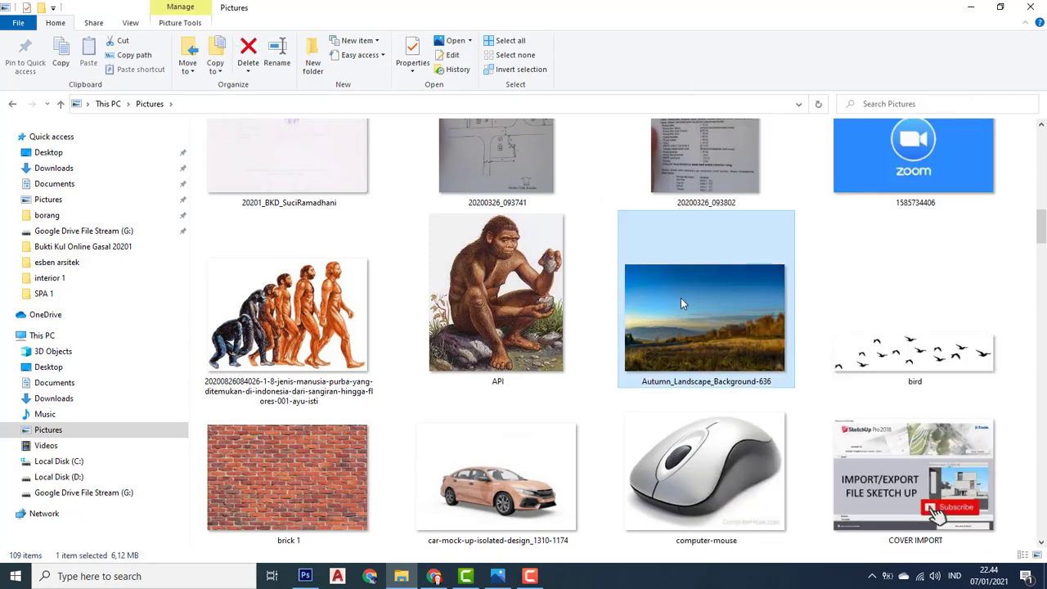
# - Place the Autumn_Landscape_Background-636 image in the rendr 4.png document, scale it proportionally to about 53% and align it with the canvas's right edge
pyautogui.moveTo(681, 303); pyautogui.dragTo(377, 376)
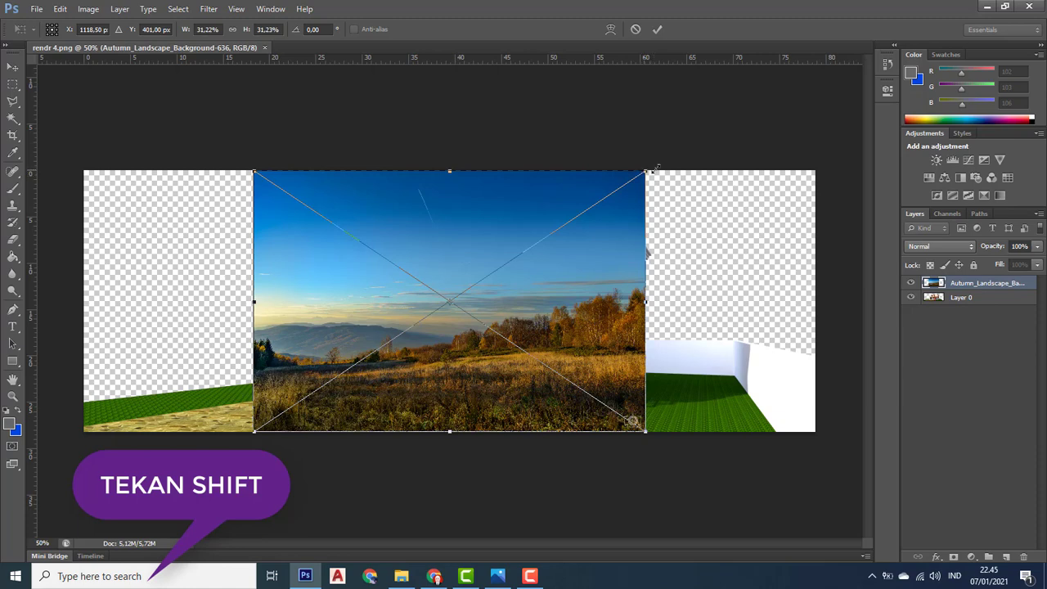
pyautogui.moveTo(646, 171); pyautogui.dragTo(964, 57)
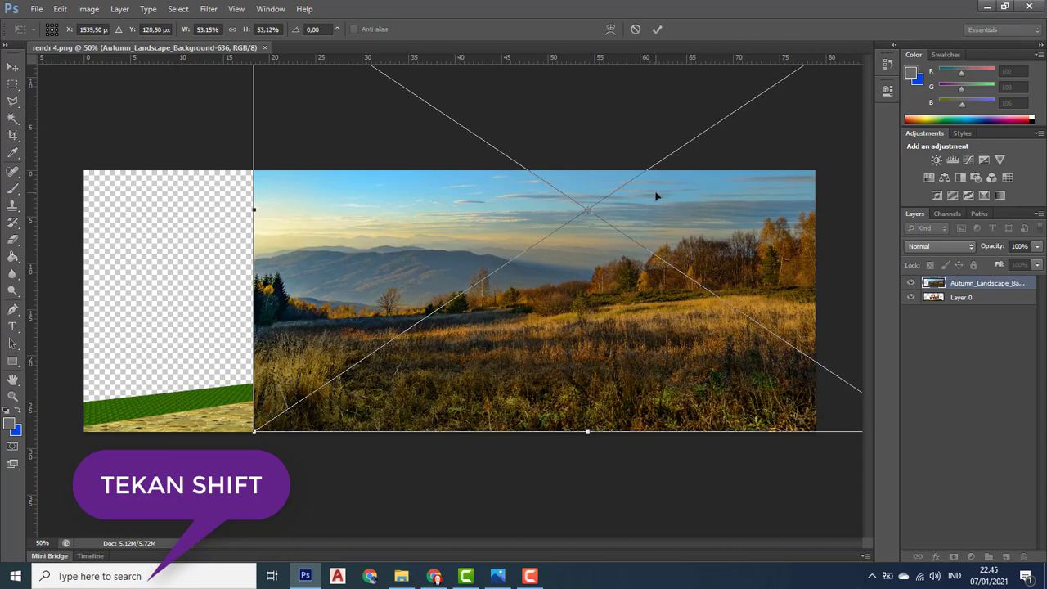
pyautogui.moveTo(679, 227); pyautogui.dragTo(579, 282)
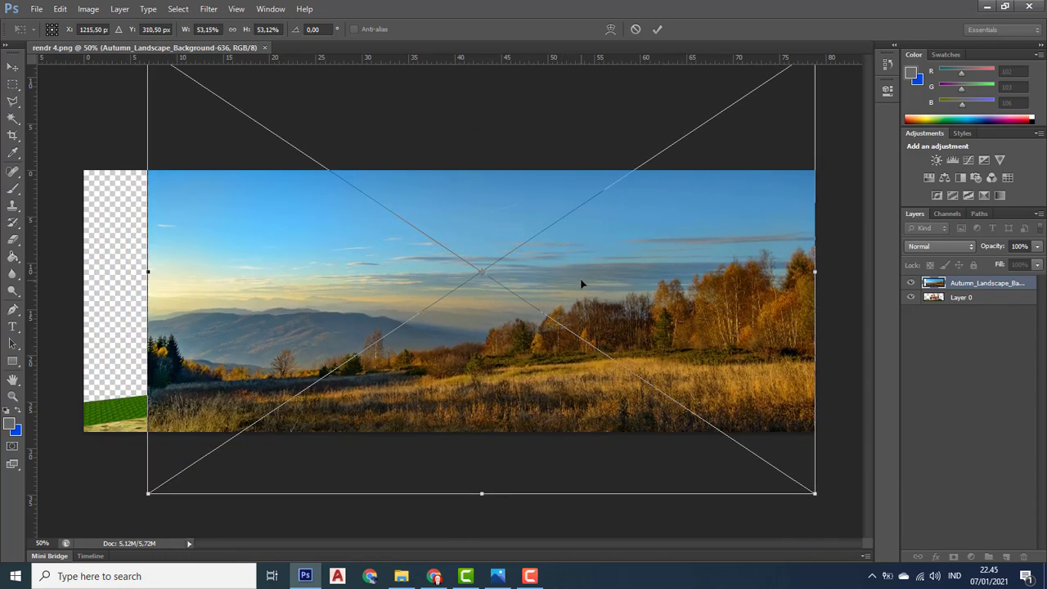
pyautogui.press('m')
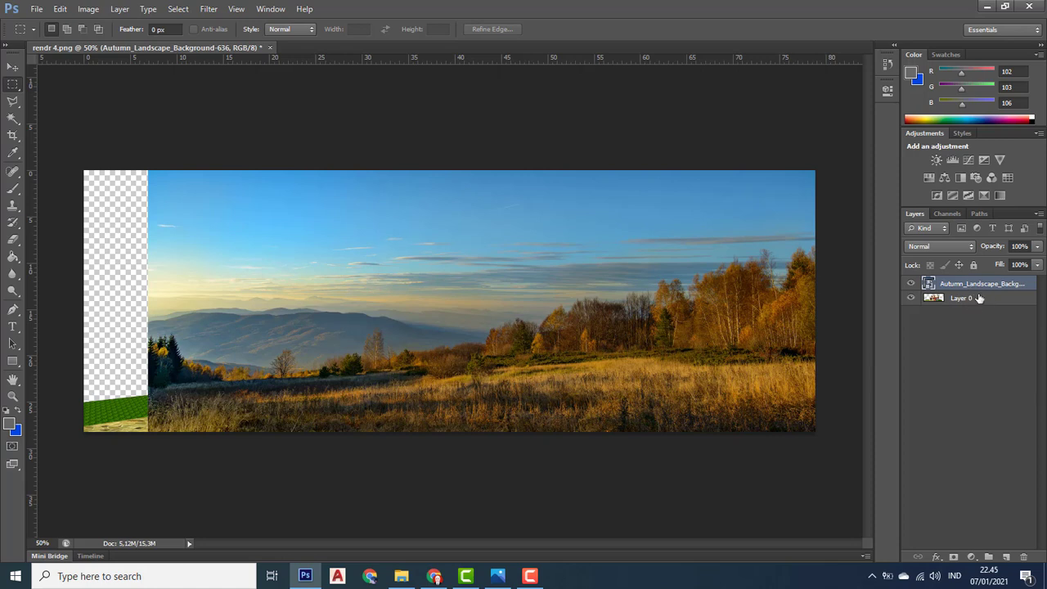
# - Stack Layer 0 above the autumn landscape layer, and shift the landscape slightly to the right behind the house
pyautogui.moveTo(973, 299); pyautogui.dragTo(981, 282)
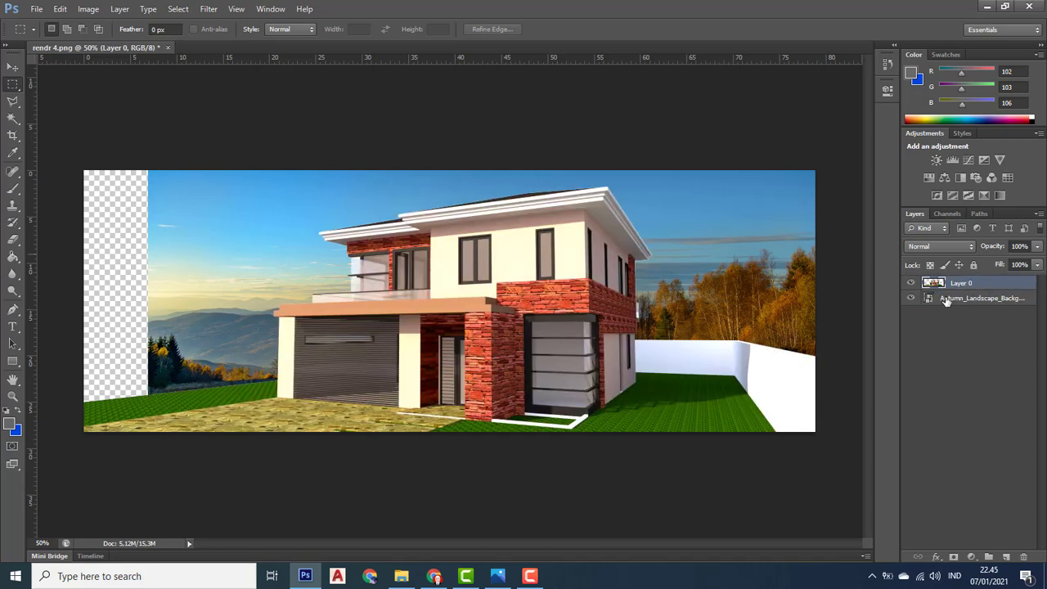
pyautogui.click(967, 299)
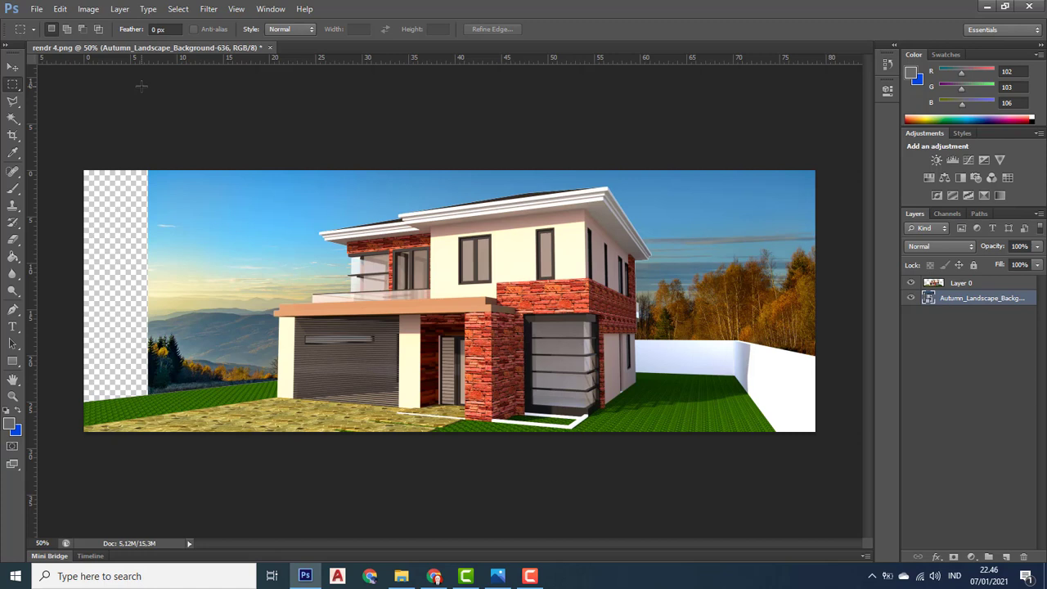
pyautogui.click(12, 67)
pyautogui.moveTo(702, 246); pyautogui.dragTo(724, 243)
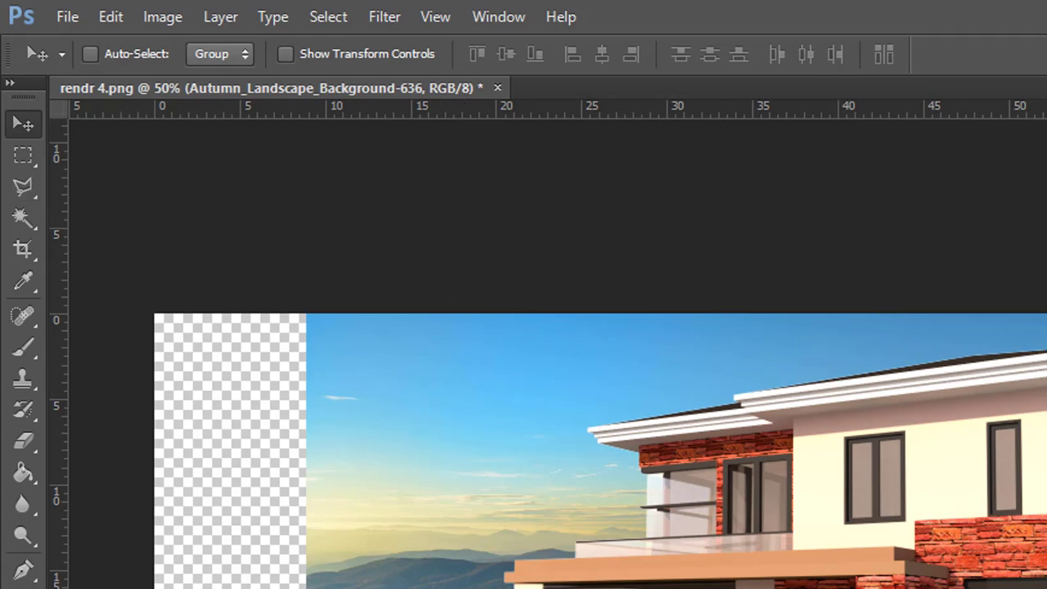
# - Crop the canvas to cut off the empty strip left of the landscape and extend it upward for more sky above the house
pyautogui.hotkey('alt', '[')
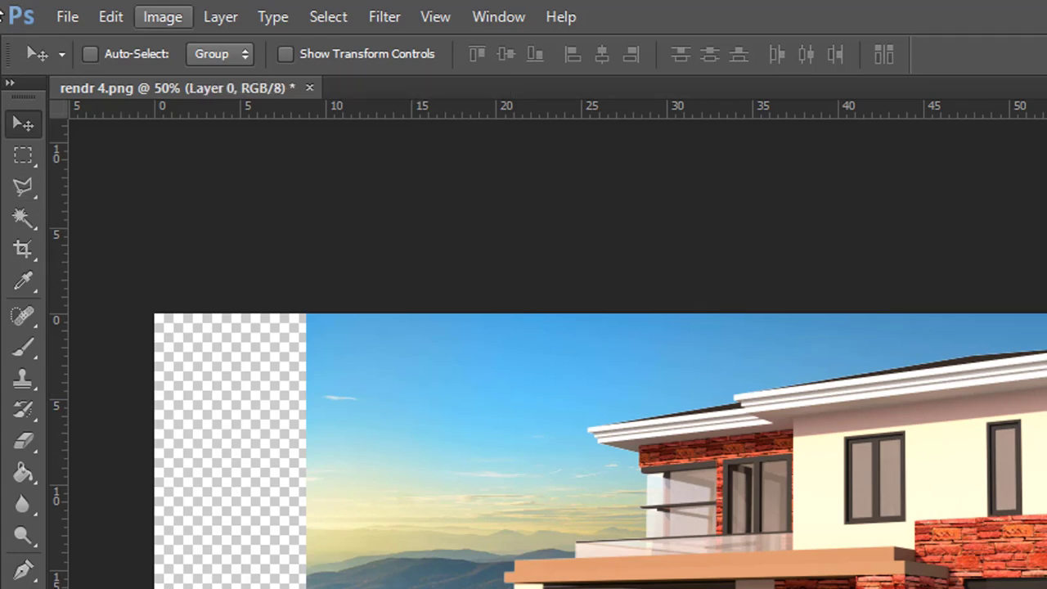
pyautogui.click(22, 250)
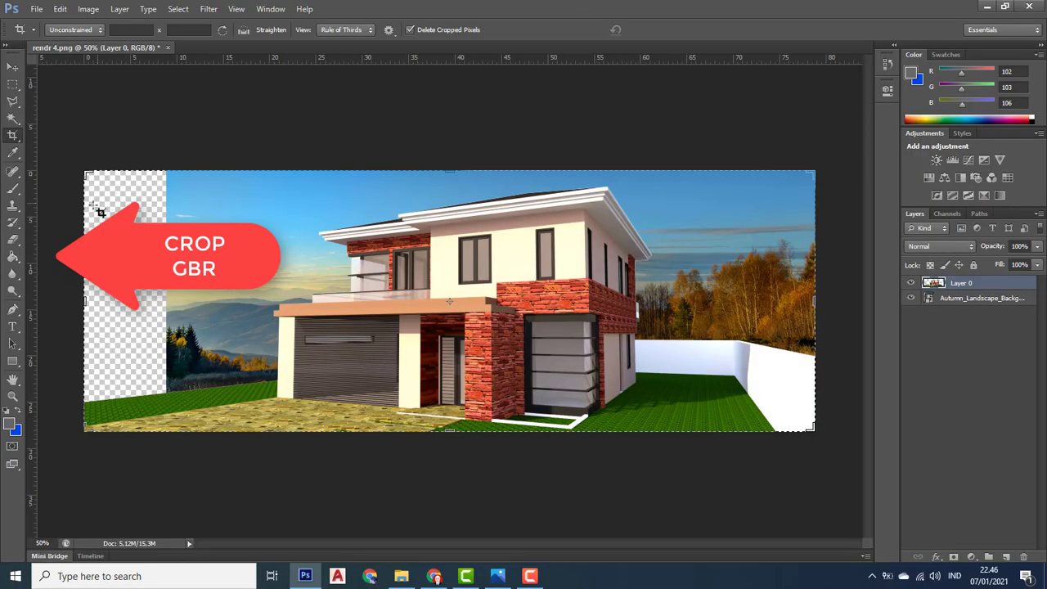
pyautogui.click(86, 173)
pyautogui.moveTo(86, 173); pyautogui.dragTo(178, 145)
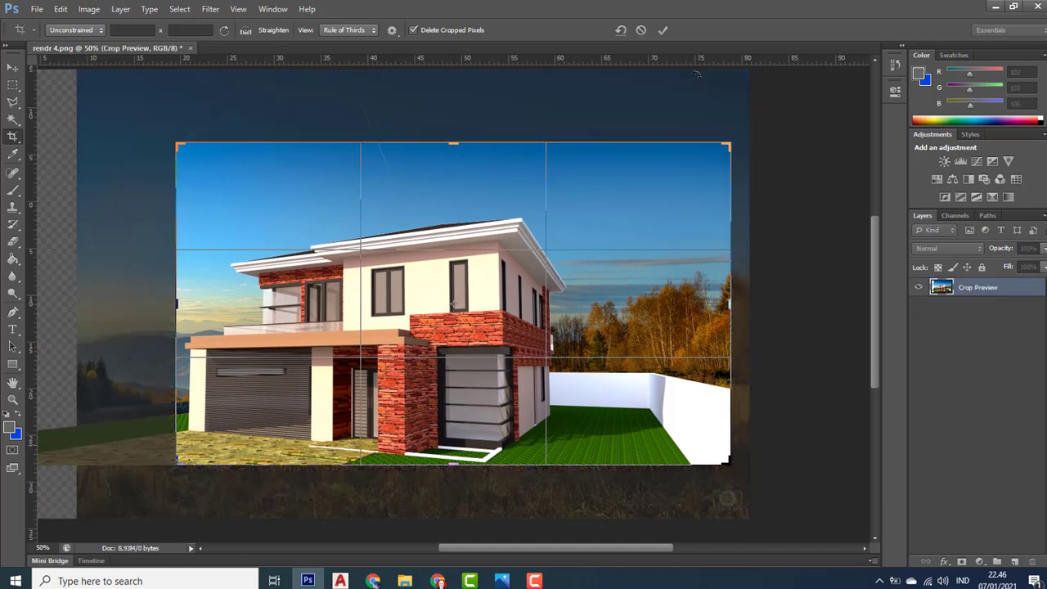
pyautogui.moveTo(458, 140); pyautogui.dragTo(458, 128)
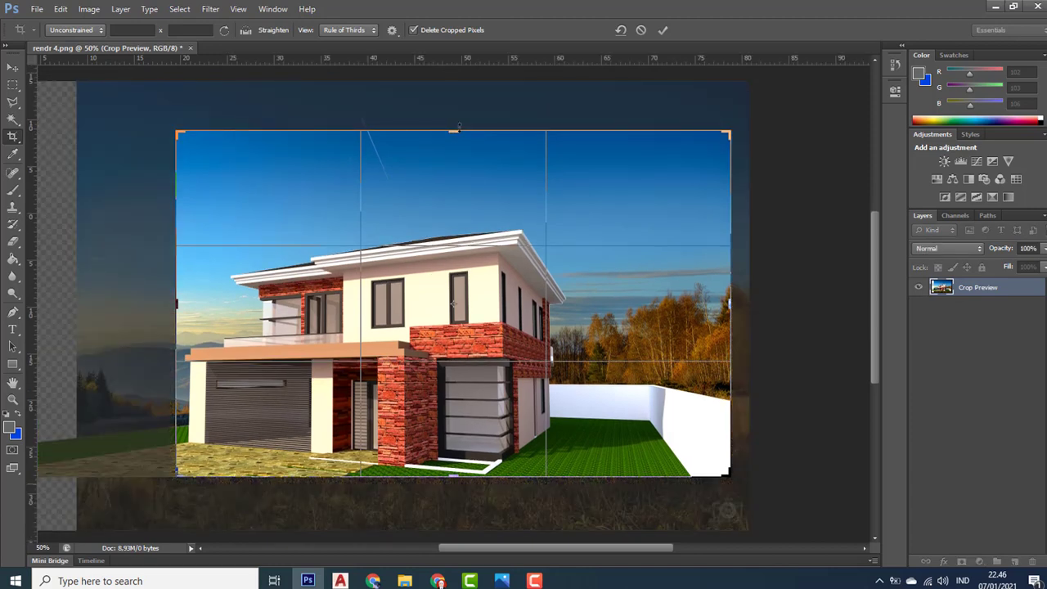
pyautogui.press('Return')
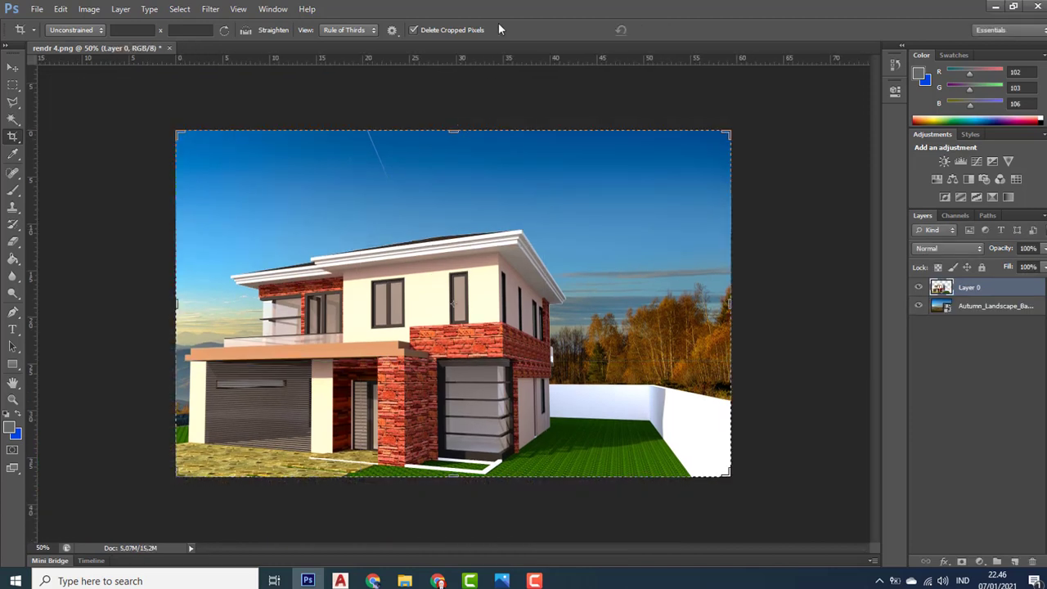
pyautogui.click(12, 68)
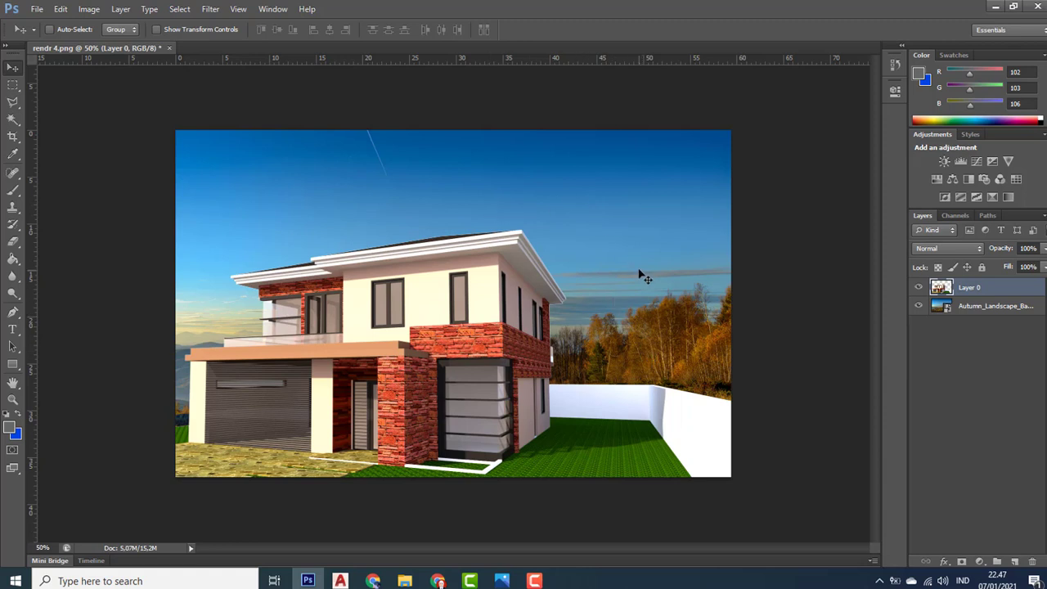
# - Switch to the Chrome browser and run an image search for "tree psd"
pyautogui.click(427, 582)
pyautogui.scroll(1, 404, 204)
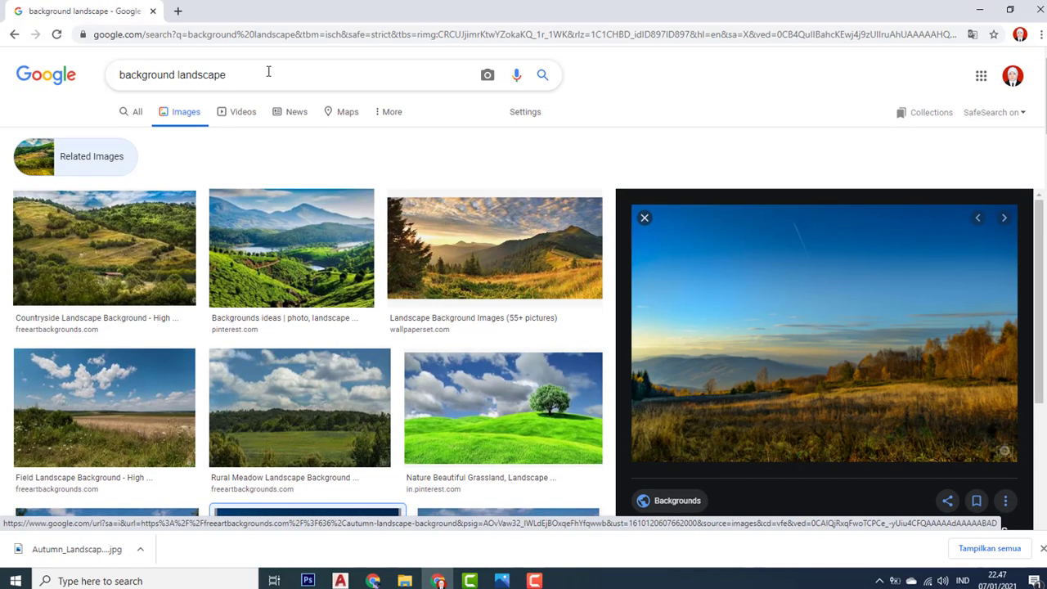
pyautogui.moveTo(269, 70); pyautogui.dragTo(214, 35)
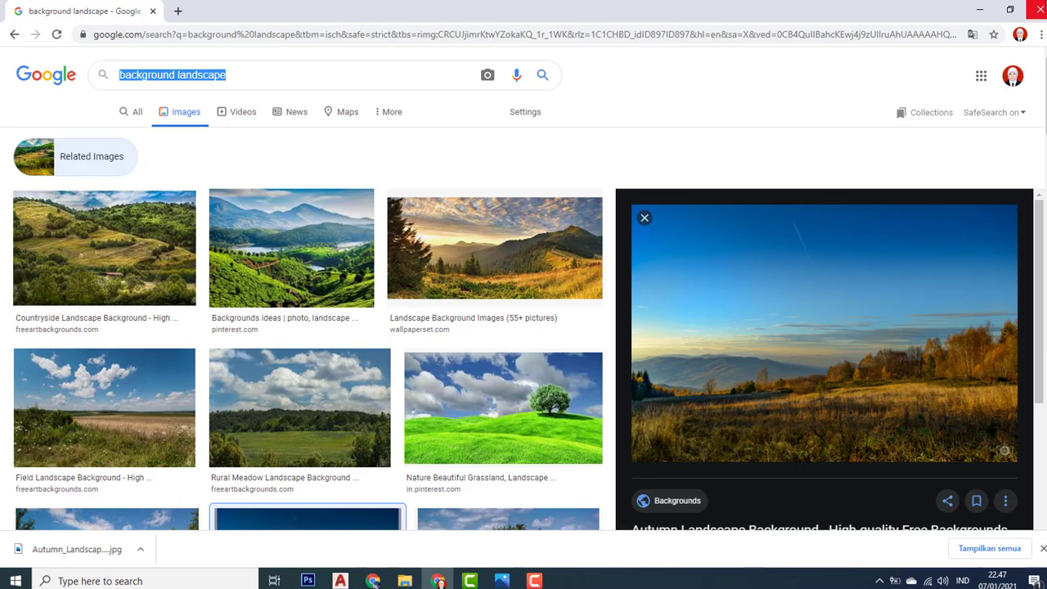
pyautogui.write('tree')
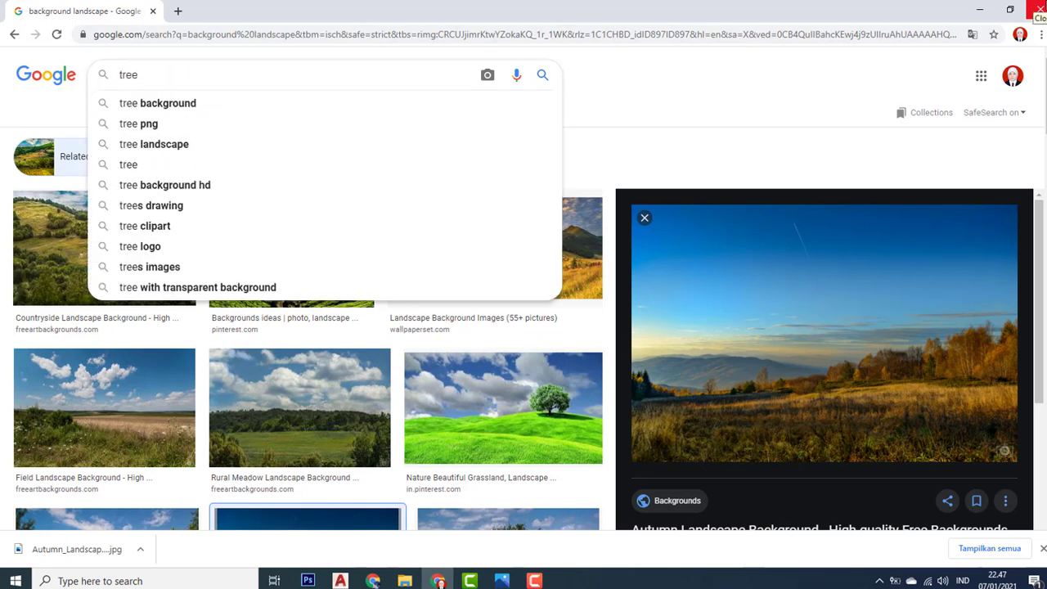
pyautogui.write(' psd')
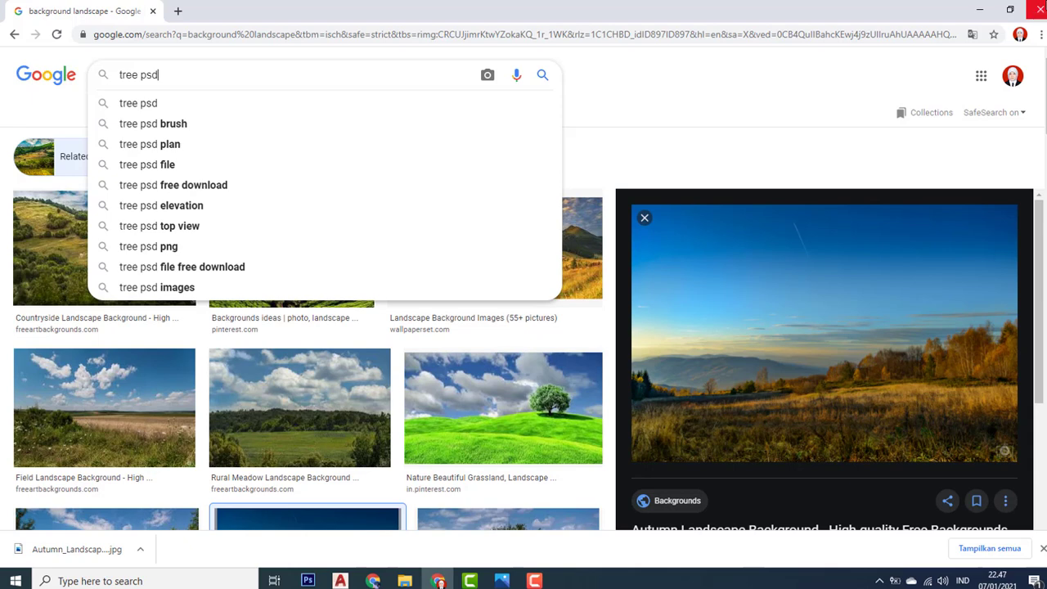
pyautogui.press('Return')
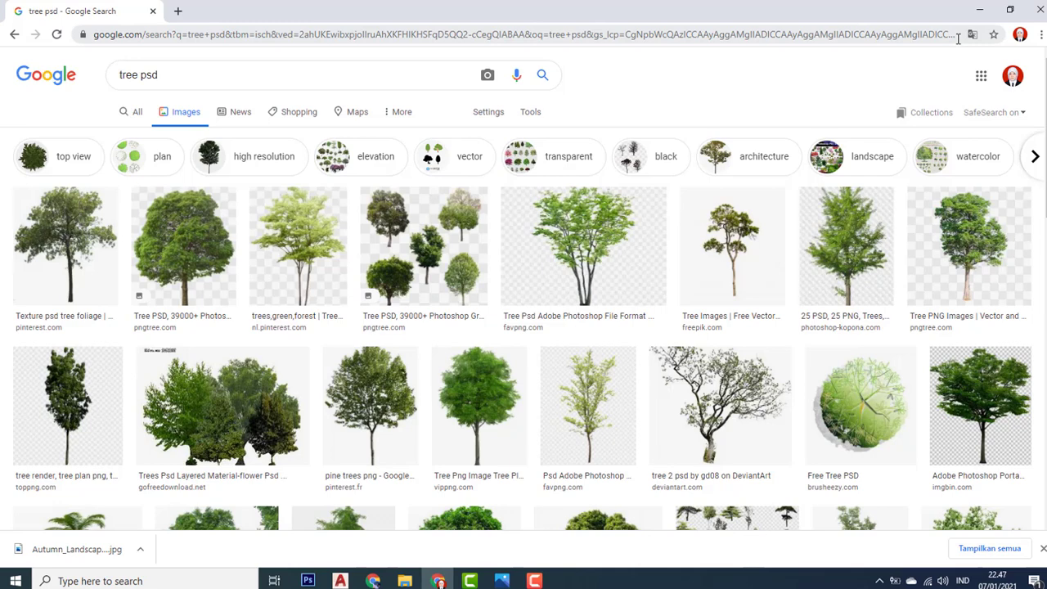
# - Browse the tree image results, preview the Tree (PSD) image from Official PSDs and look through its related images
pyautogui.scroll(-2, 861, 267)
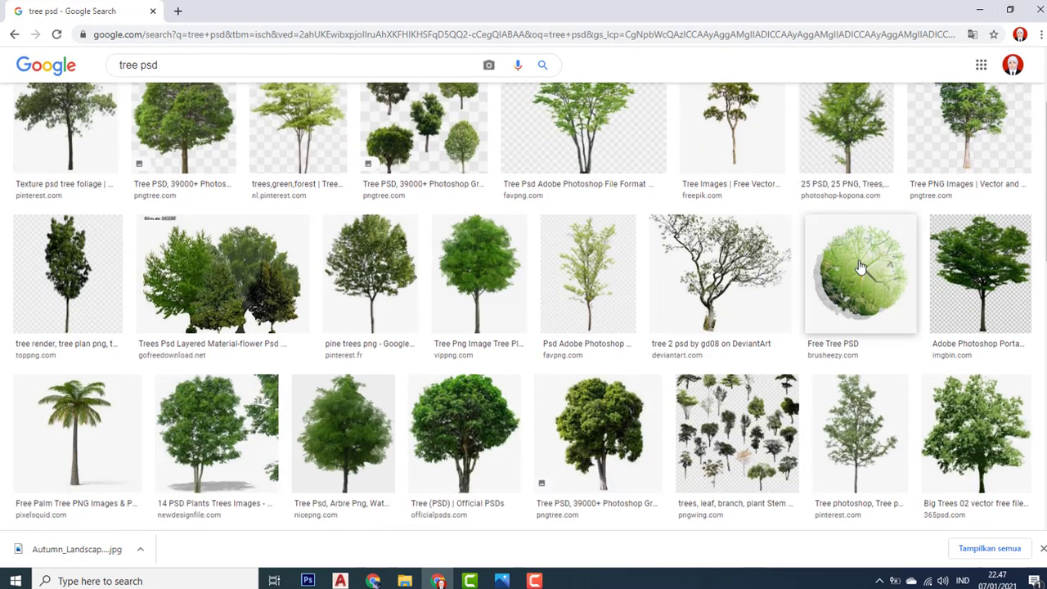
pyautogui.scroll(-2, 777, 264)
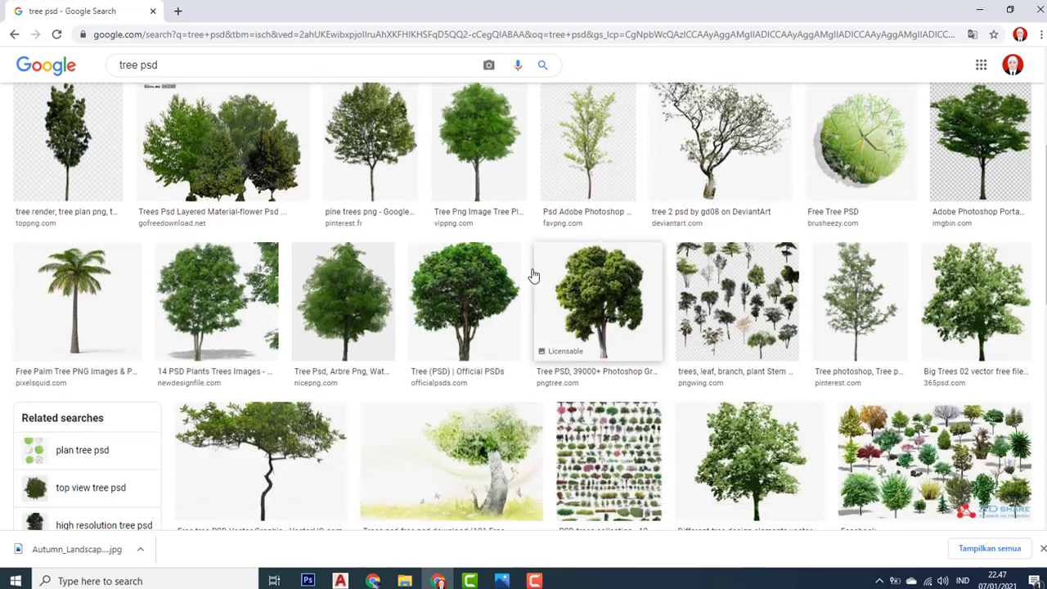
pyautogui.click(464, 301)
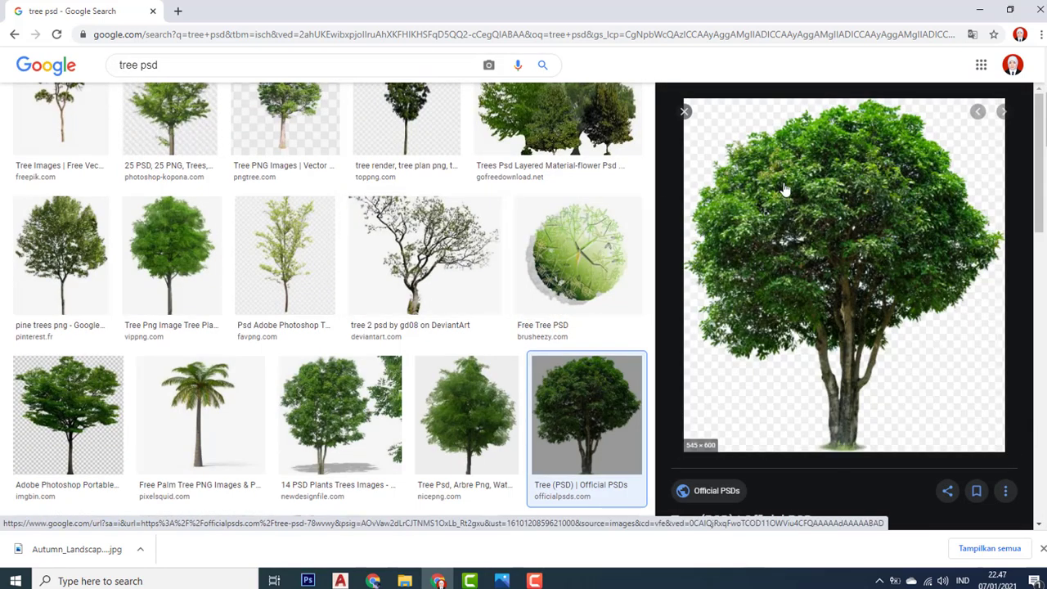
pyautogui.scroll(-2, 850, 257)
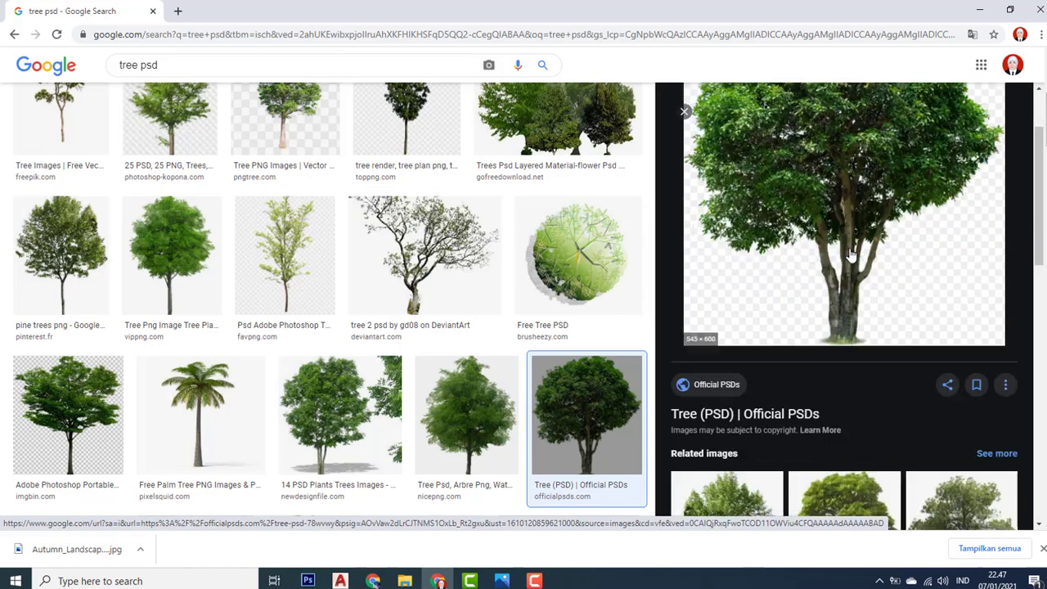
pyautogui.scroll(2, 853, 241)
pyautogui.scroll(-3, 853, 241)
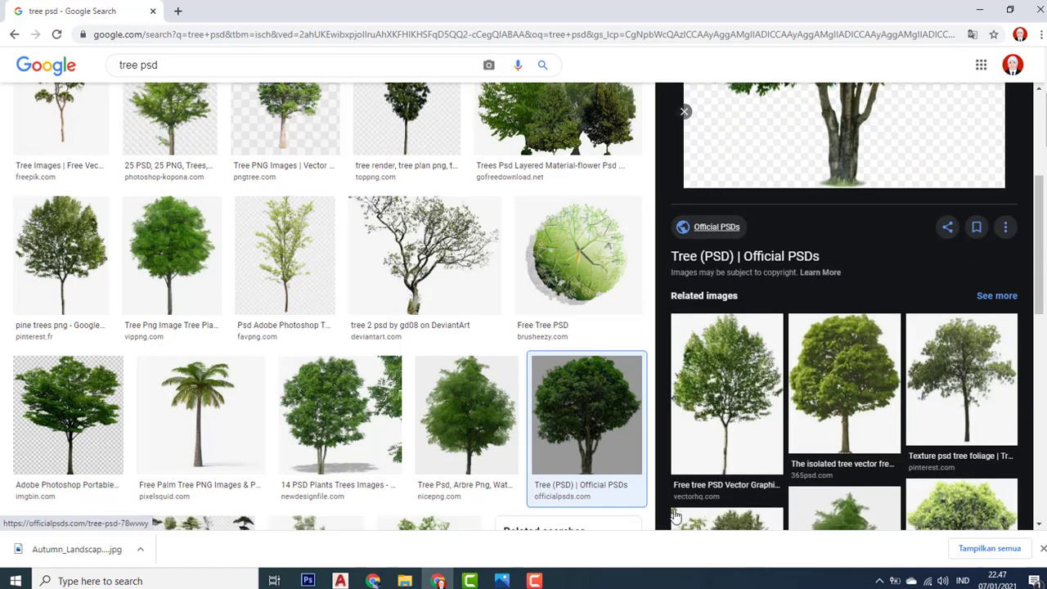
# - Open the preview of the Free tree PSD Vector Graphic from VectorHQ.com and examine its related images
pyautogui.click(721, 411)
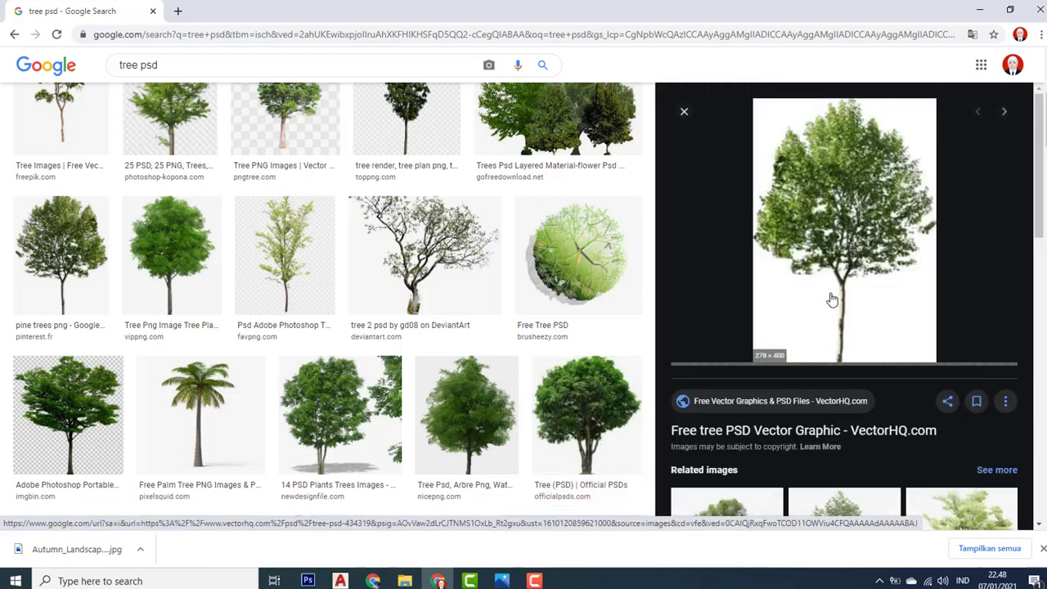
pyautogui.scroll(-8, 829, 263)
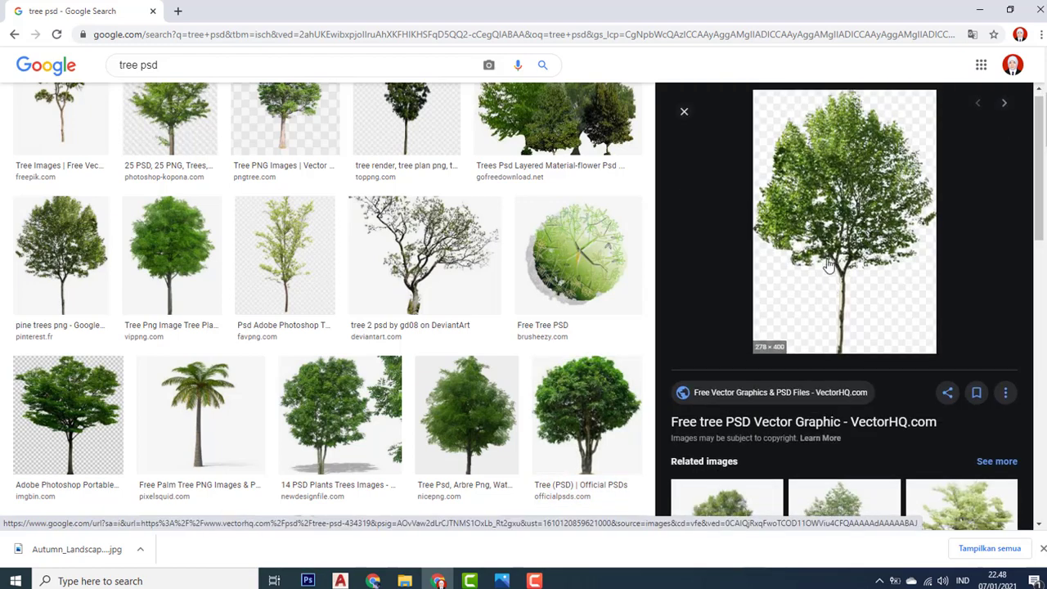
pyautogui.scroll(8, 828, 263)
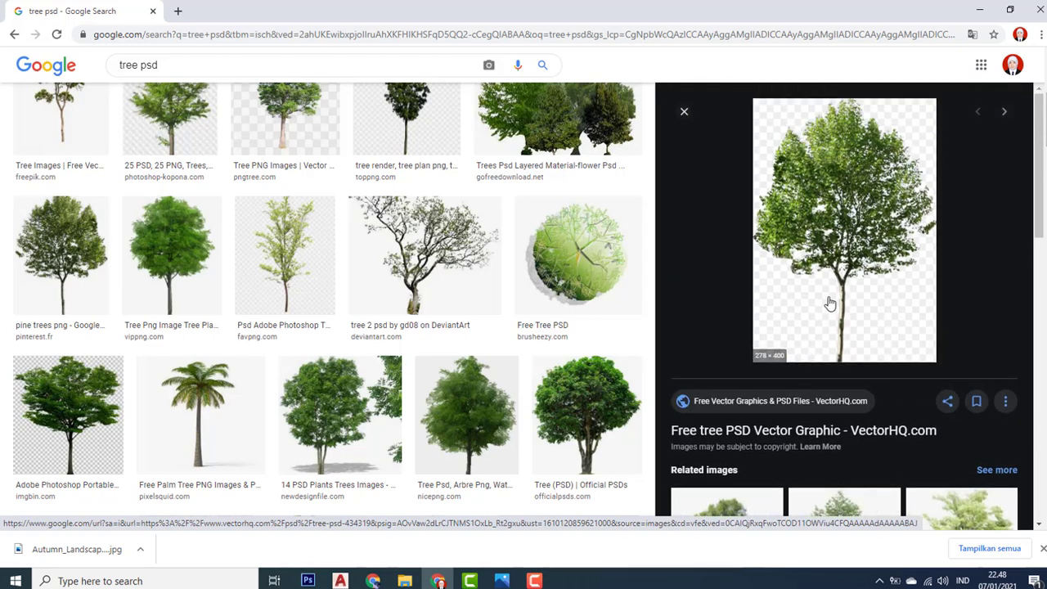
pyautogui.scroll(-5, 830, 303)
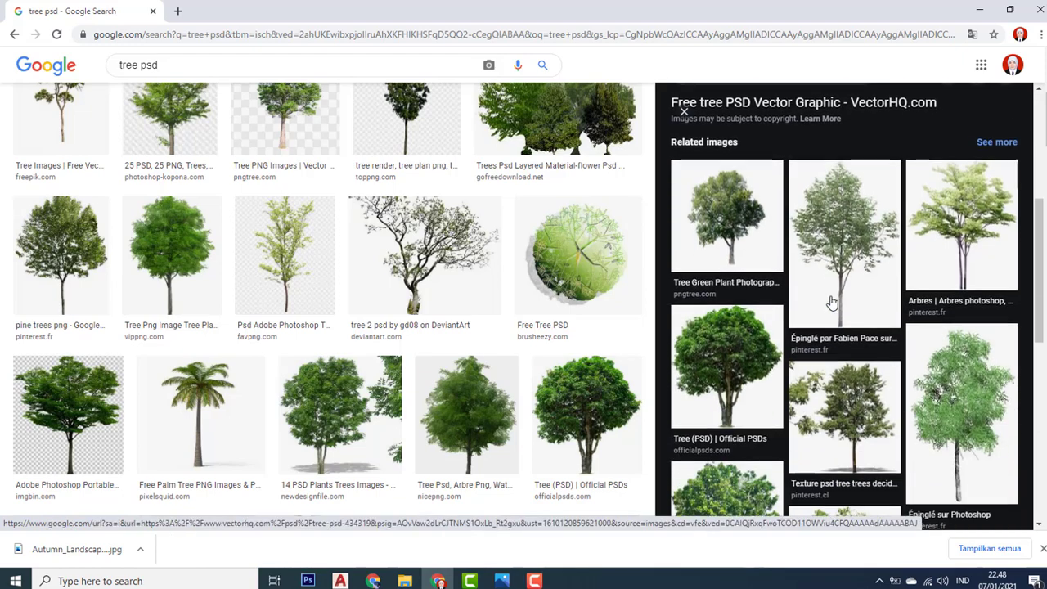
pyautogui.scroll(-8, 930, 374)
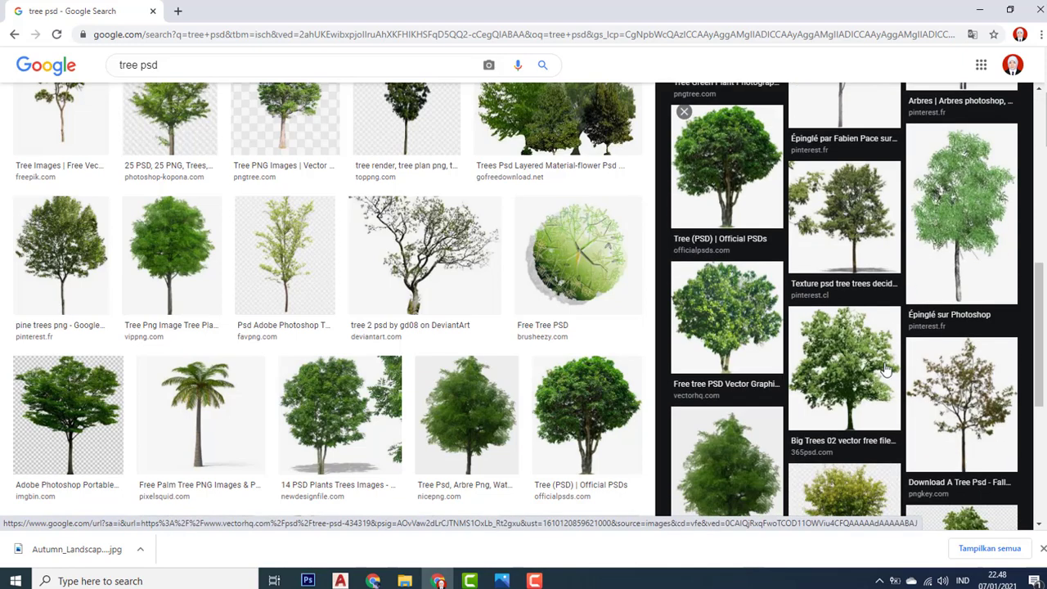
pyautogui.scroll(6, 798, 317)
pyautogui.scroll(10, 799, 317)
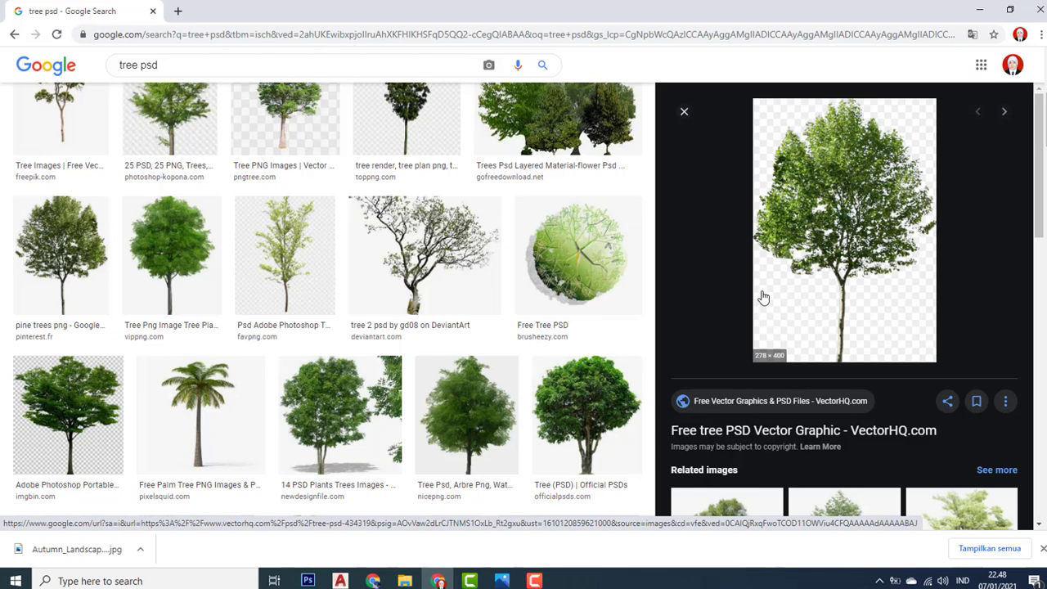
# - Save the previewed tree image to the Pictures folder as the PNG file tree-psd-434319
pyautogui.rightClick(806, 216)
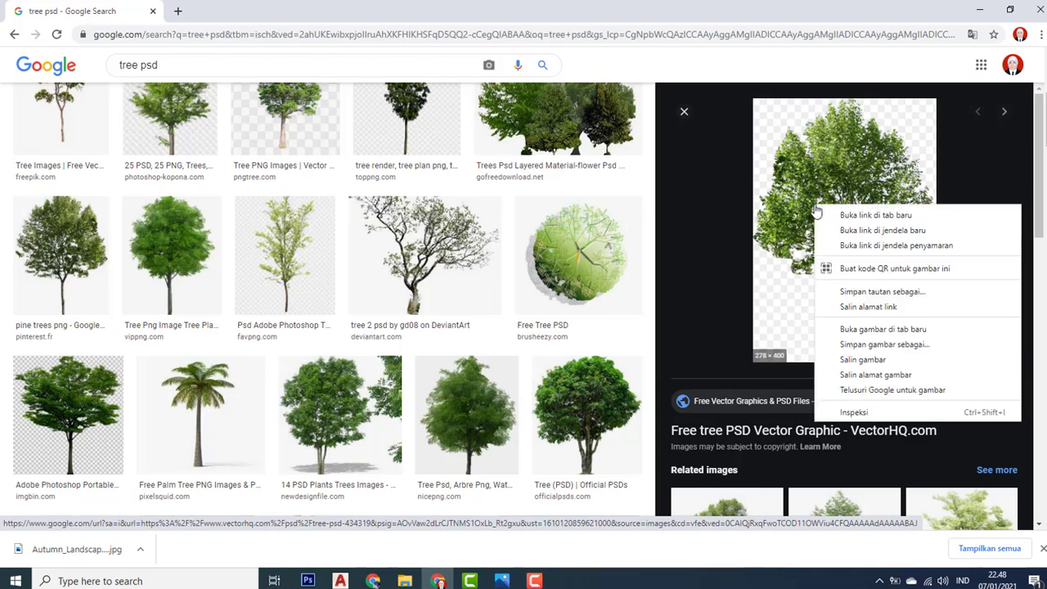
pyautogui.click(886, 344)
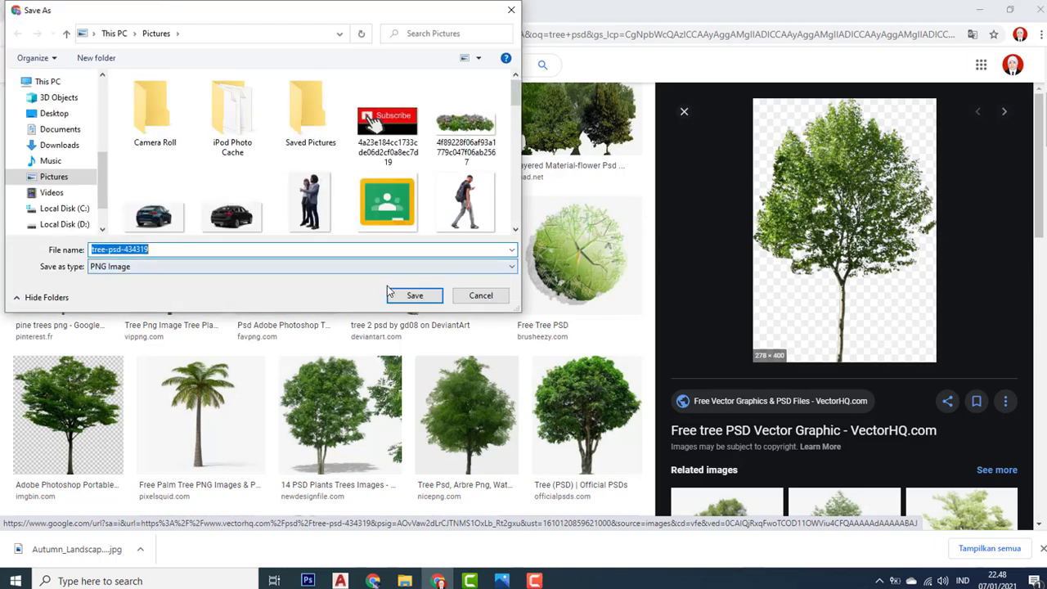
pyautogui.click(413, 296)
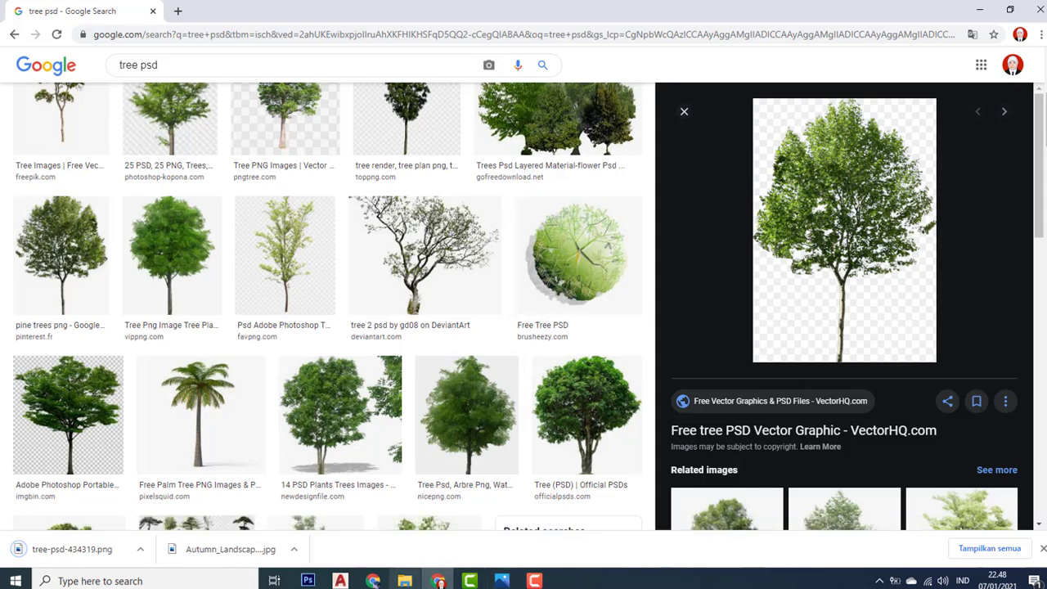
# - Switch to File Explorer, find tree-psd-434319 in the Pictures folder and open it with Adobe Photoshop CS6
pyautogui.click(404, 581)
pyautogui.scroll(-15, 663, 293)
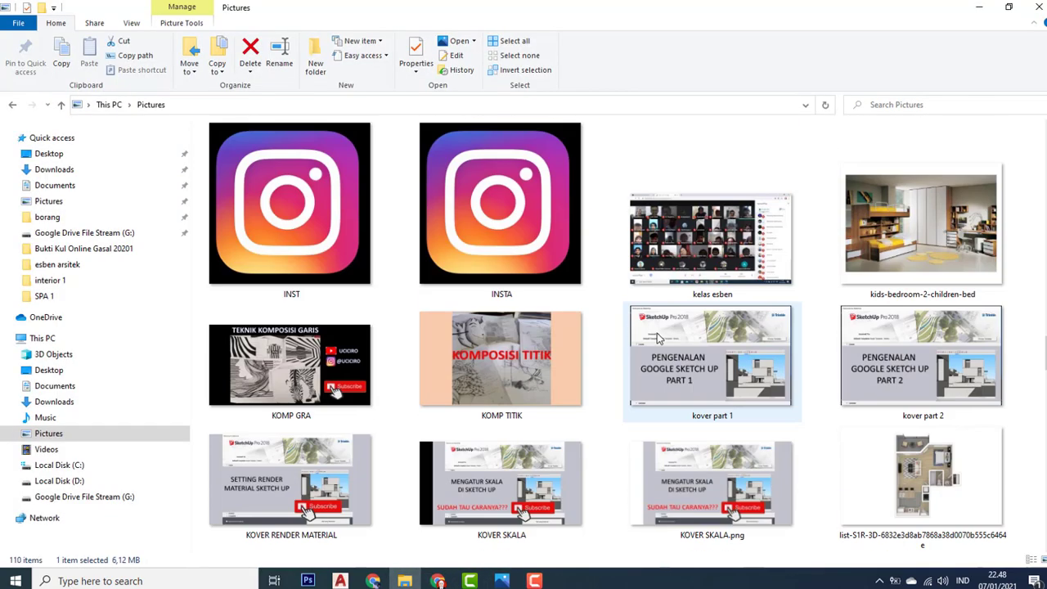
pyautogui.scroll(-15, 661, 335)
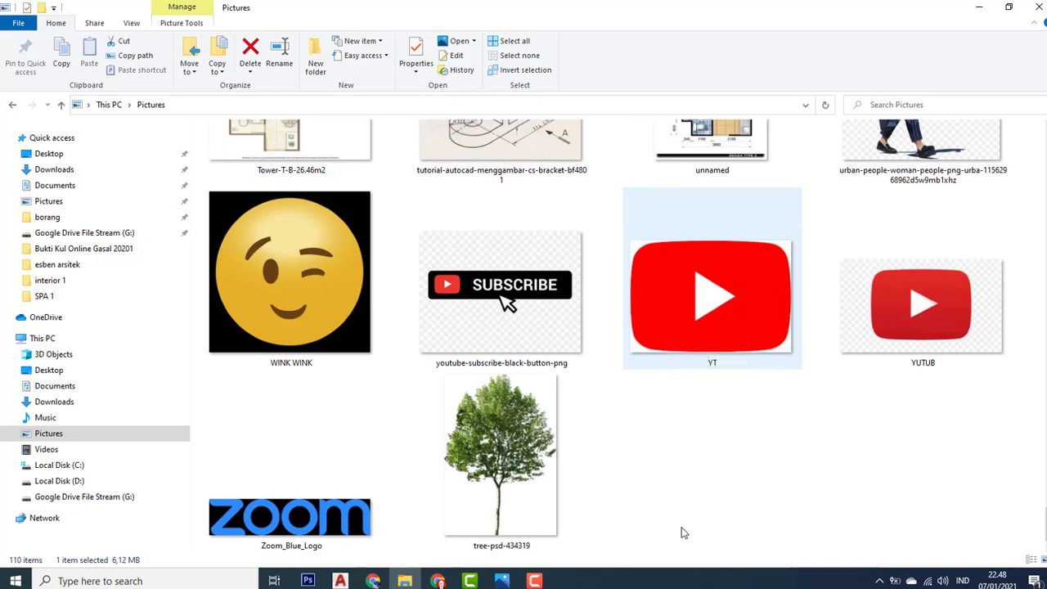
pyautogui.rightClick(508, 429)
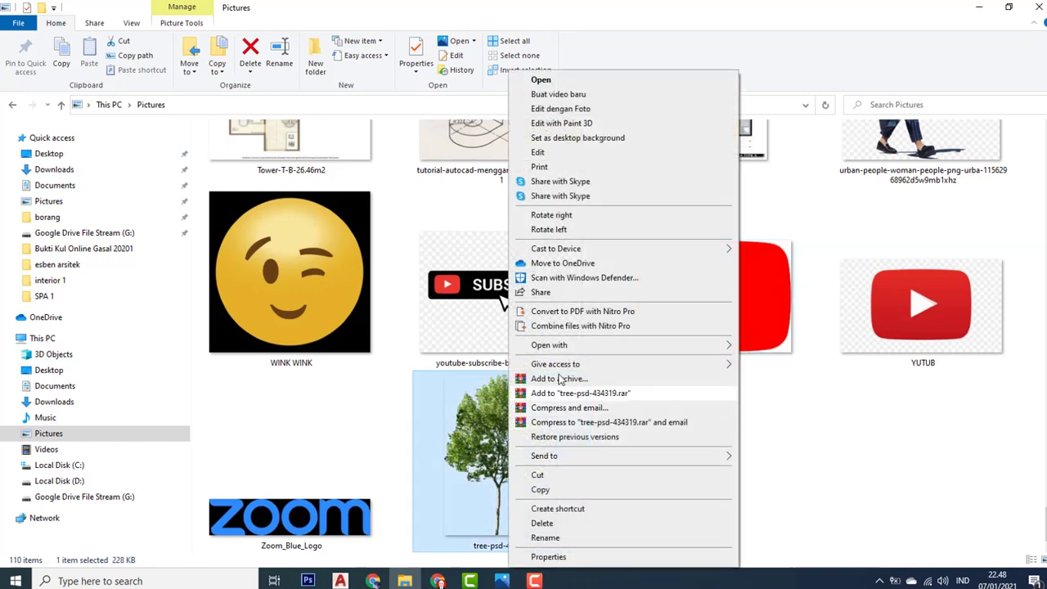
pyautogui.moveTo(585, 345)
pyautogui.click(798, 346)
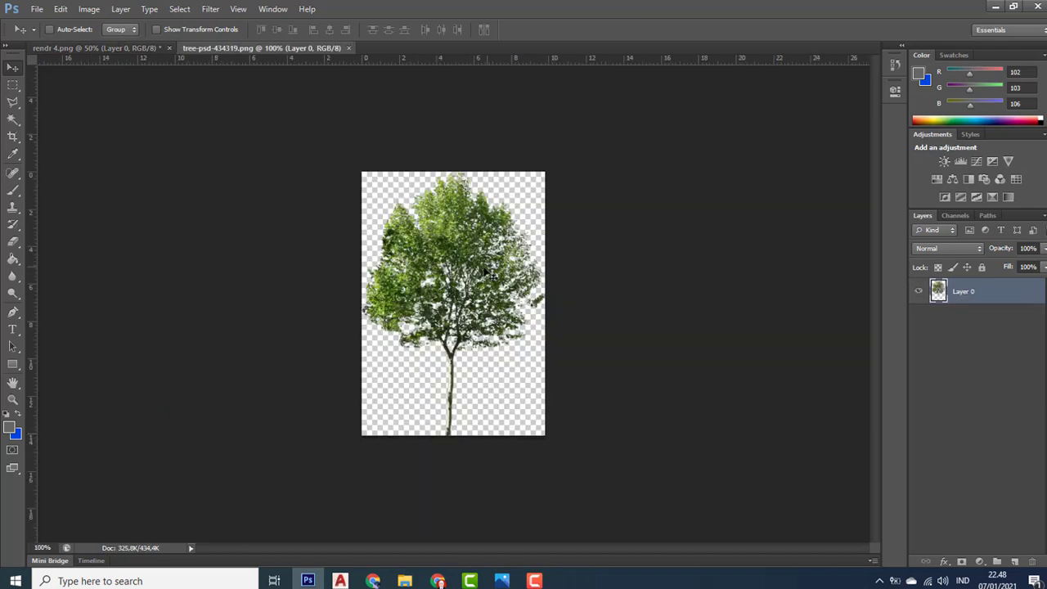
# - Try moving the tree layer slightly within the tree-psd-434319.png canvas
pyautogui.moveTo(429, 262)
pyautogui.mouseDown()
pyautogui.moveTo(476, 245)
pyautogui.moveTo(434, 255)
pyautogui.moveTo(437, 227)
pyautogui.moveTo(432, 261)
pyautogui.mouseUp()
pyautogui.moveTo(435, 222); pyautogui.dragTo(454, 231)
pyautogui.moveTo(446, 268); pyautogui.dragTo(439, 271)
# - Switch back to the "tree psd" image results in Chrome to look for another tree
pyautogui.click(411, 582)
pyautogui.click(440, 581)
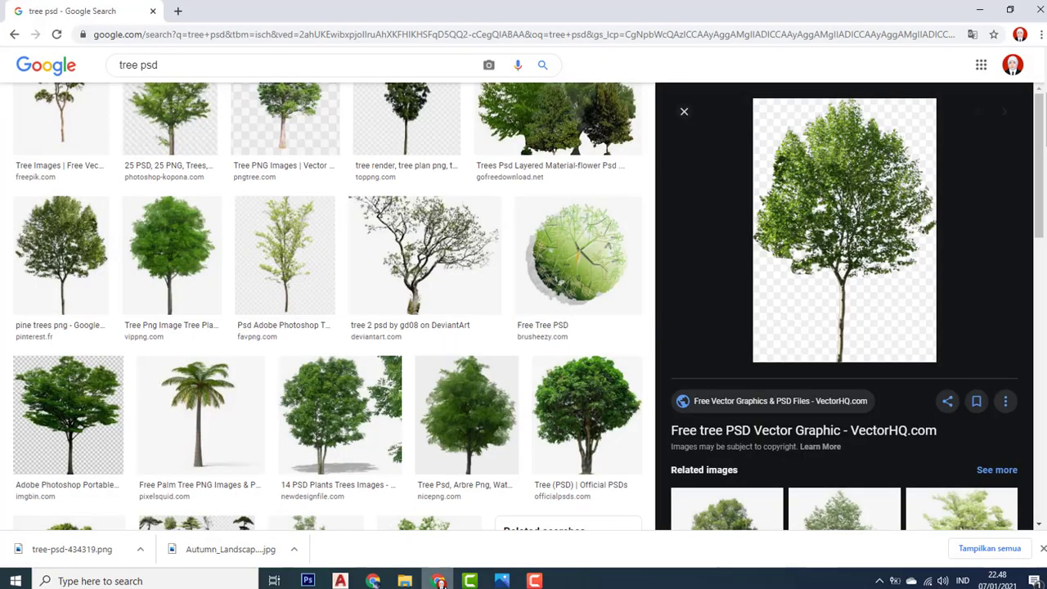
pyautogui.scroll(2, 304, 264)
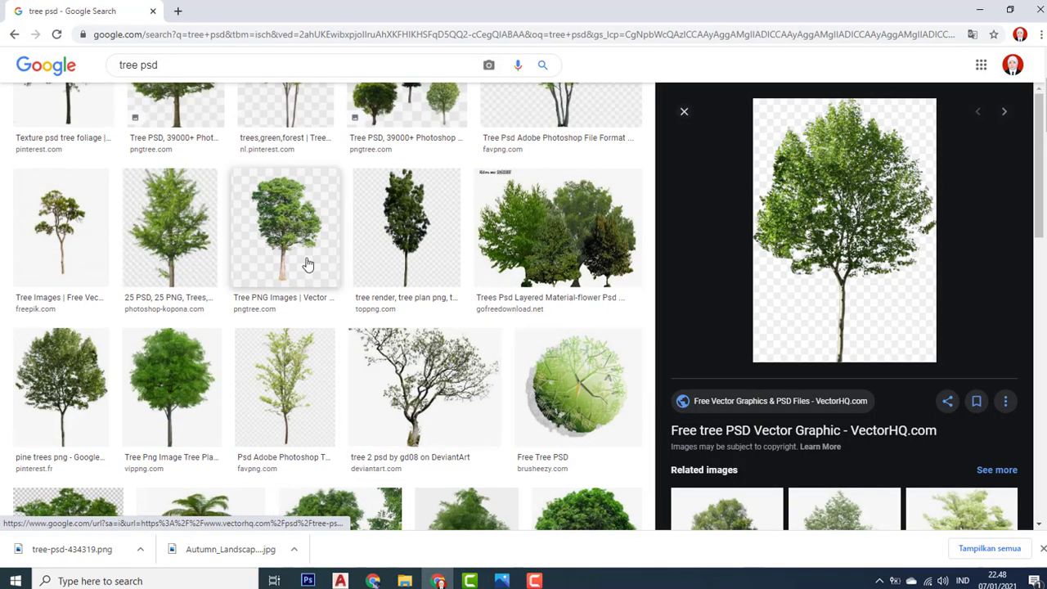
pyautogui.click(308, 264)
pyautogui.rightClick(842, 244)
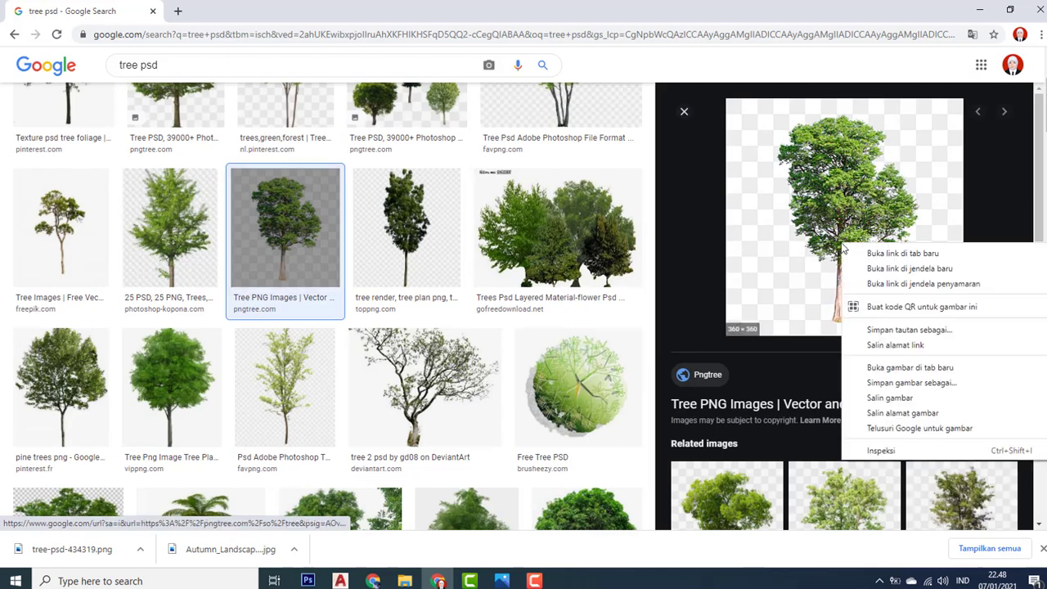
pyautogui.click(900, 382)
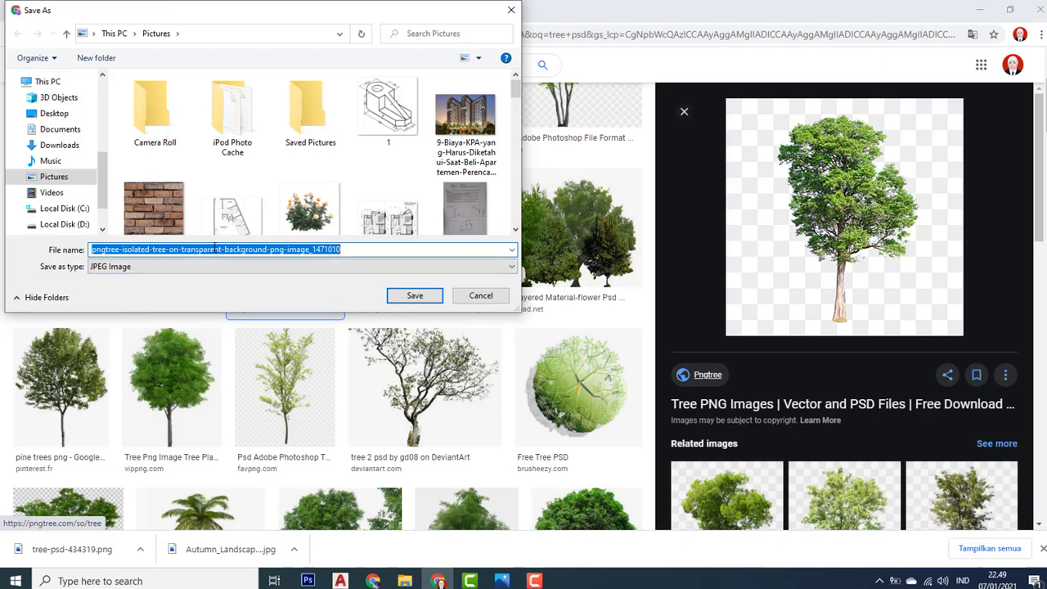
pyautogui.click(510, 12)
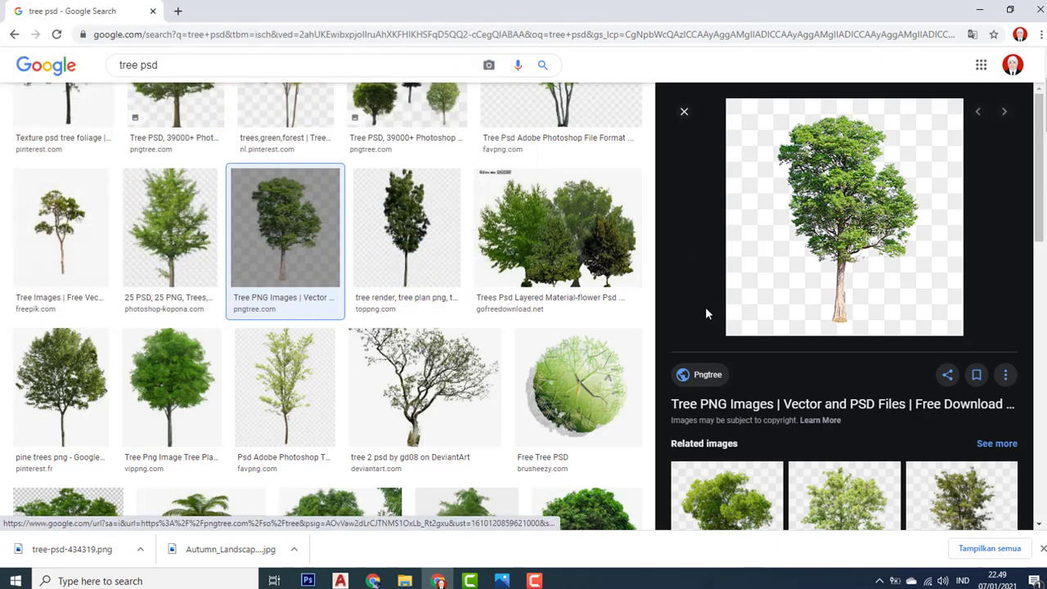
# - Preview the Trees Psd Layered Material result and go through related images to Pngtree's Isolated Trees On White Background image
pyautogui.click(570, 260)
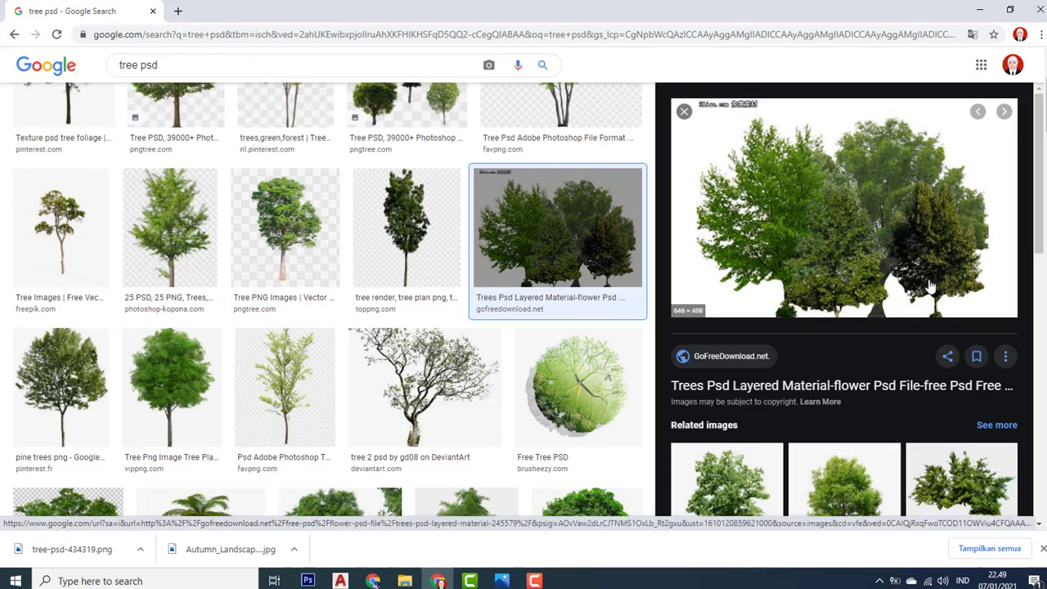
pyautogui.scroll(-3, 843, 327)
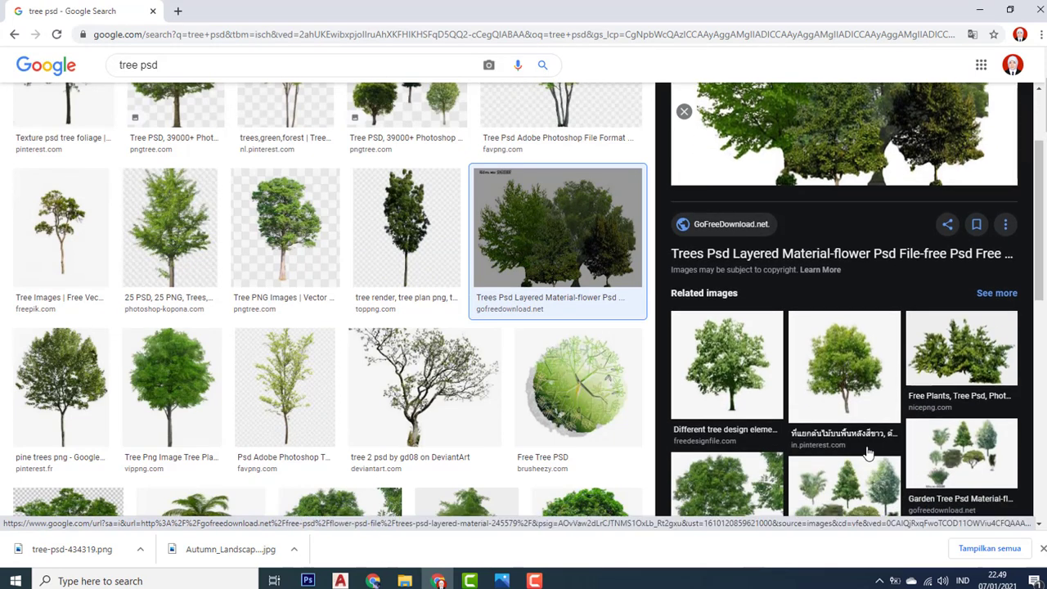
pyautogui.click(867, 451)
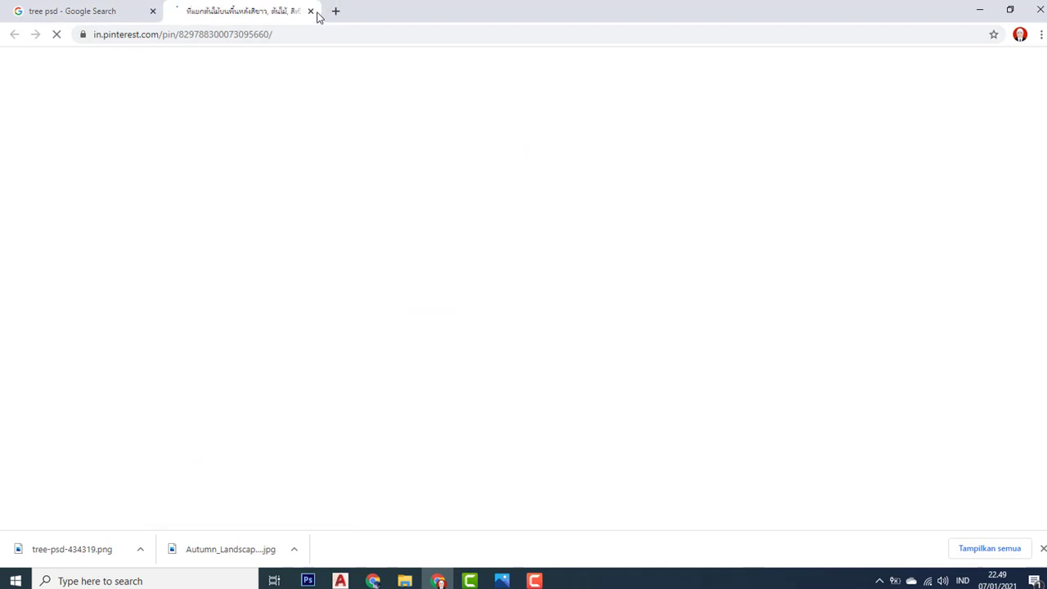
pyautogui.click(311, 12)
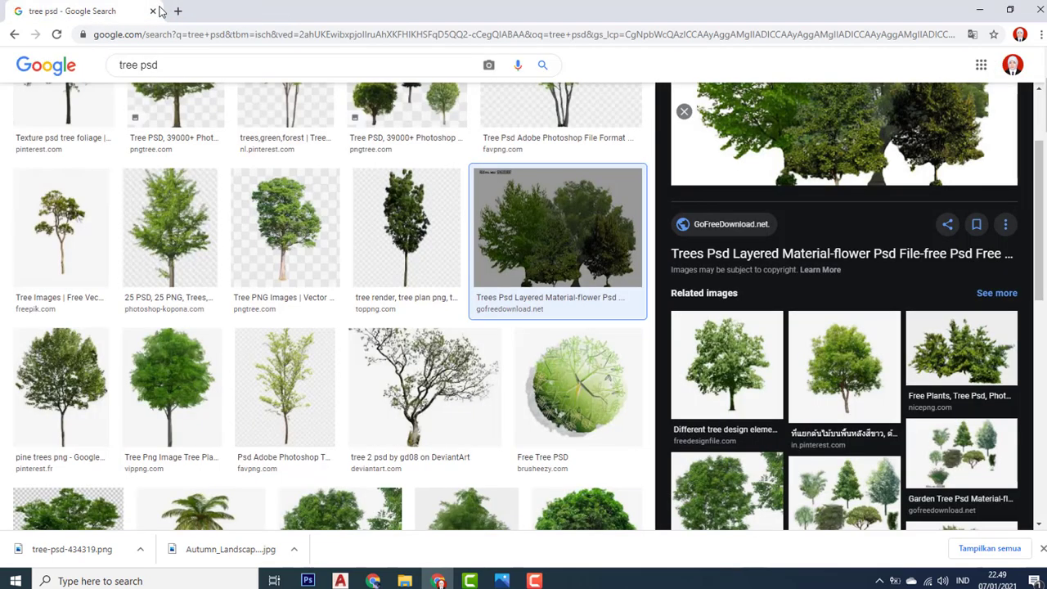
pyautogui.click(828, 375)
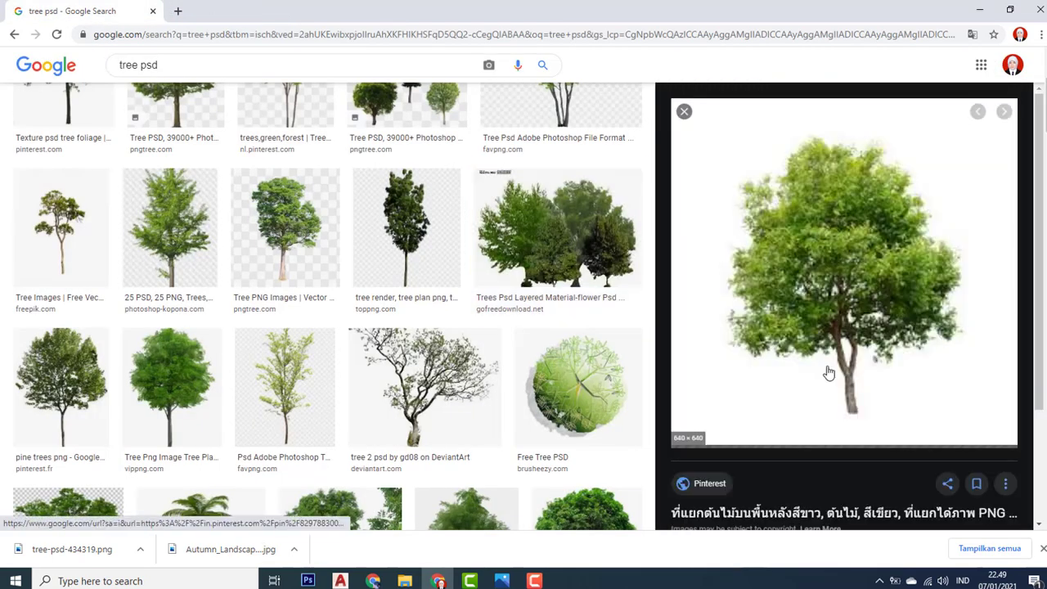
pyautogui.scroll(-4, 865, 331)
pyautogui.click(842, 321)
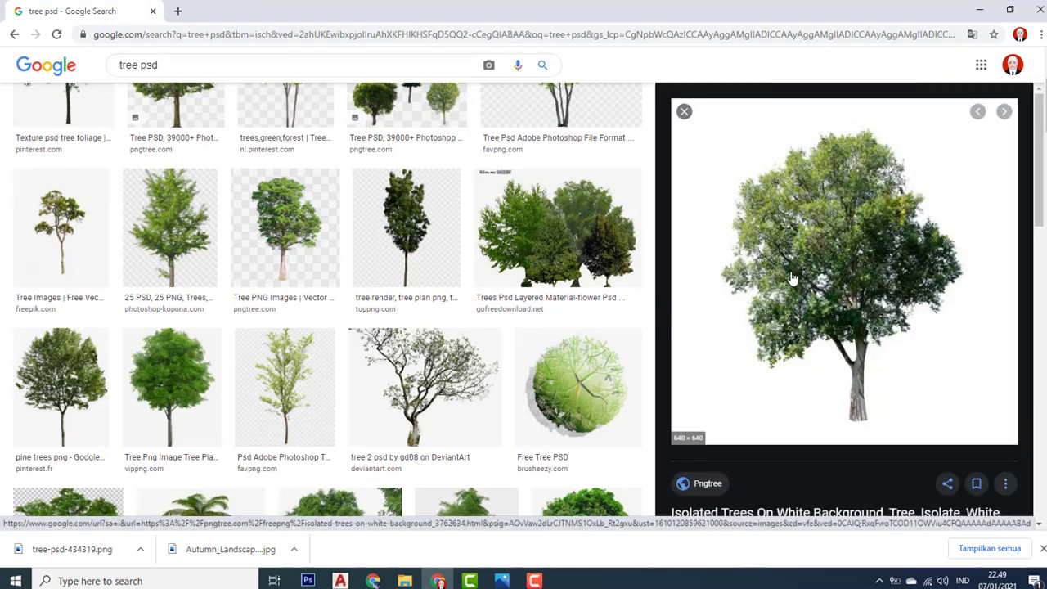
pyautogui.scroll(-3, 845, 331)
pyautogui.scroll(3, 845, 331)
# - Save the previewed tree image to the Pictures folder as the JPEG file isolated-trees-on-white-background-png_304213
pyautogui.rightClick(863, 255)
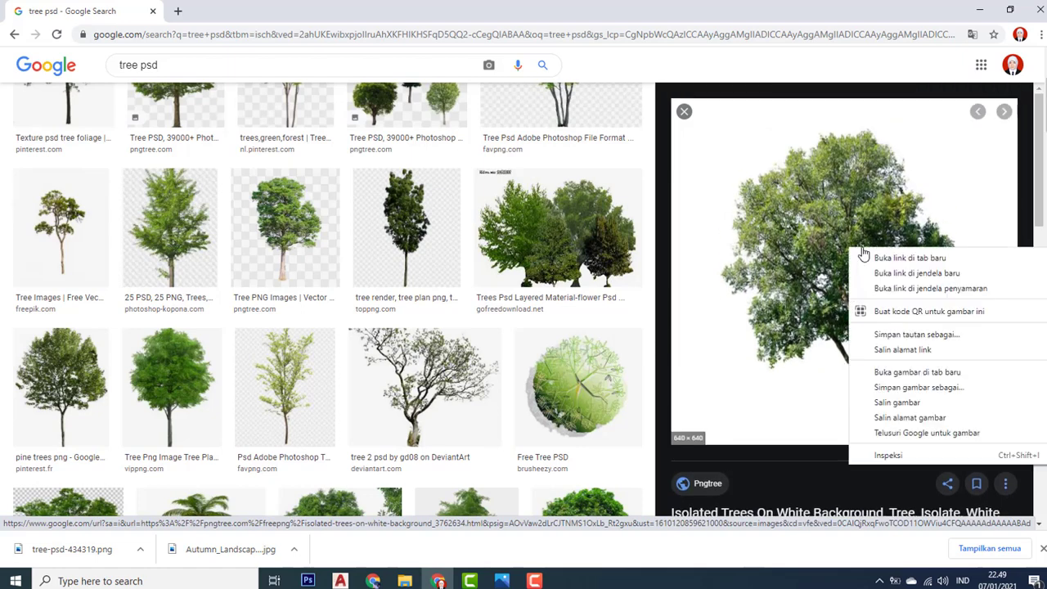
pyautogui.click(906, 388)
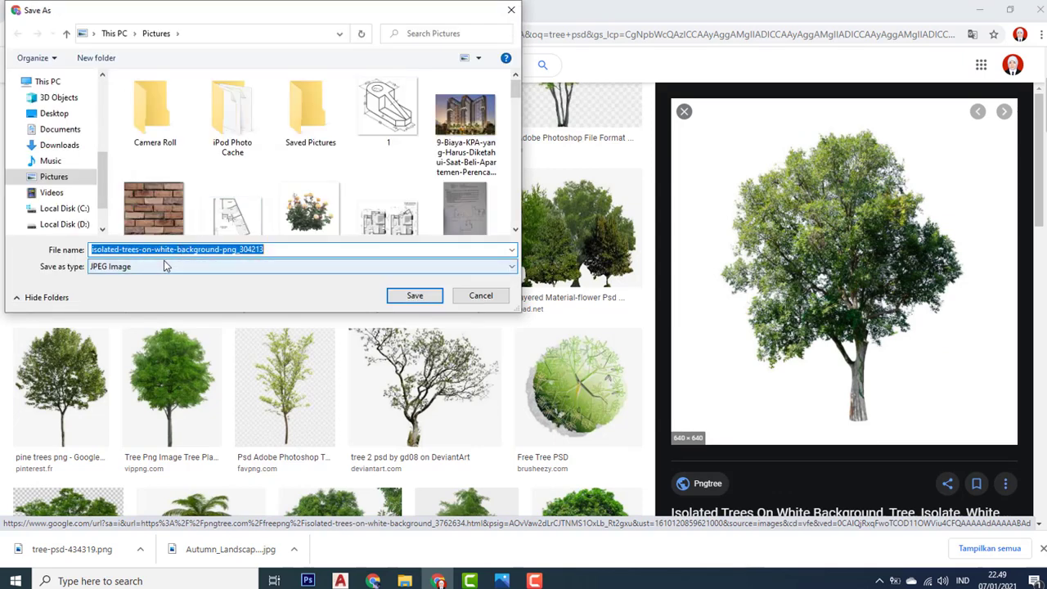
pyautogui.click(417, 298)
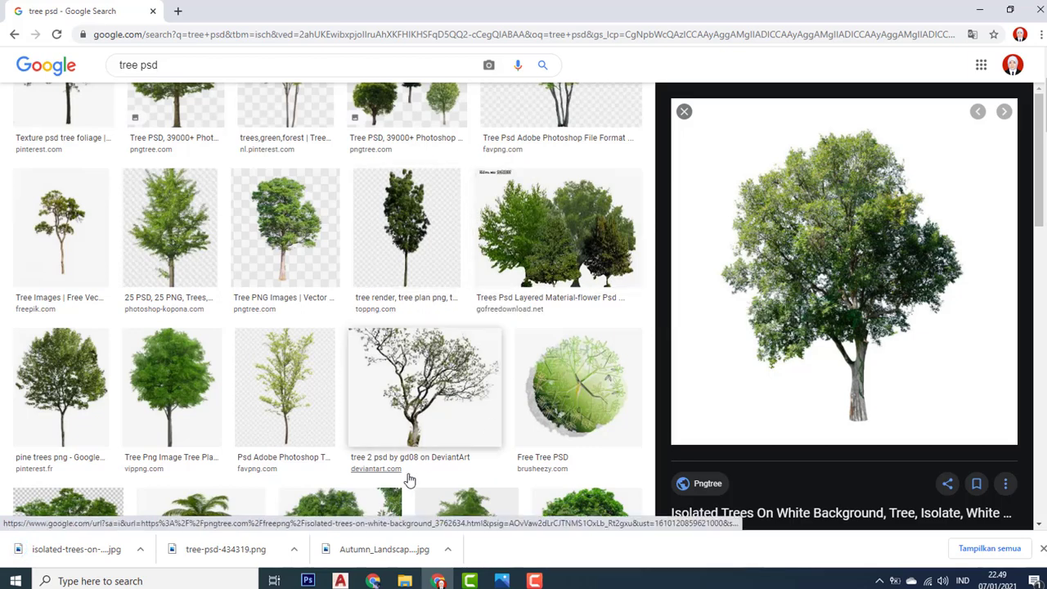
# - Open isolated-trees-on-white-background-png_304213 from the Pictures folder in Adobe Photoshop CS6 and compare it with the tree-psd-434319.png document
pyautogui.click(404, 581)
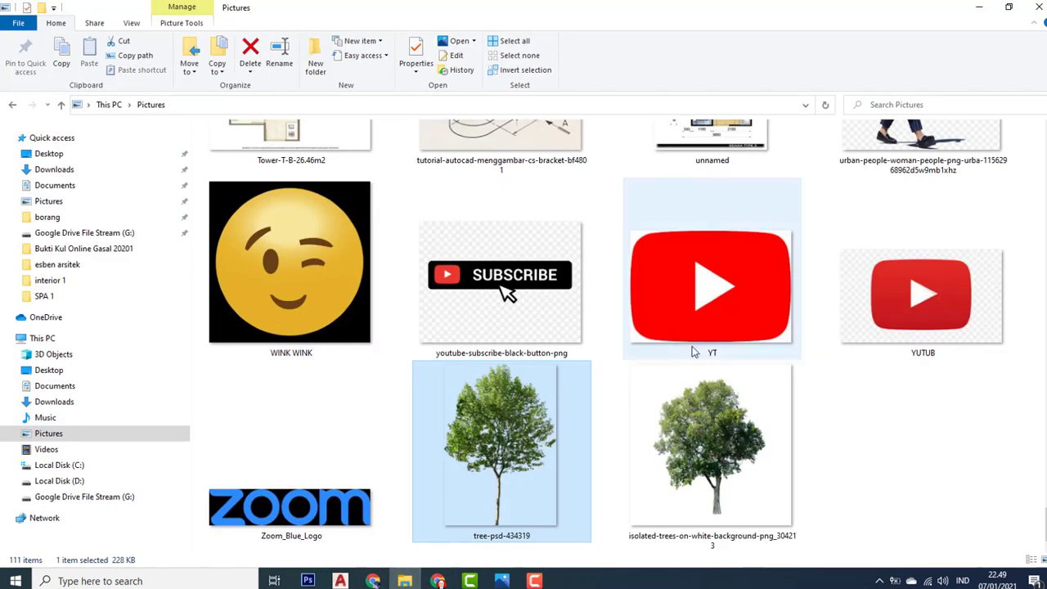
pyautogui.click(701, 404)
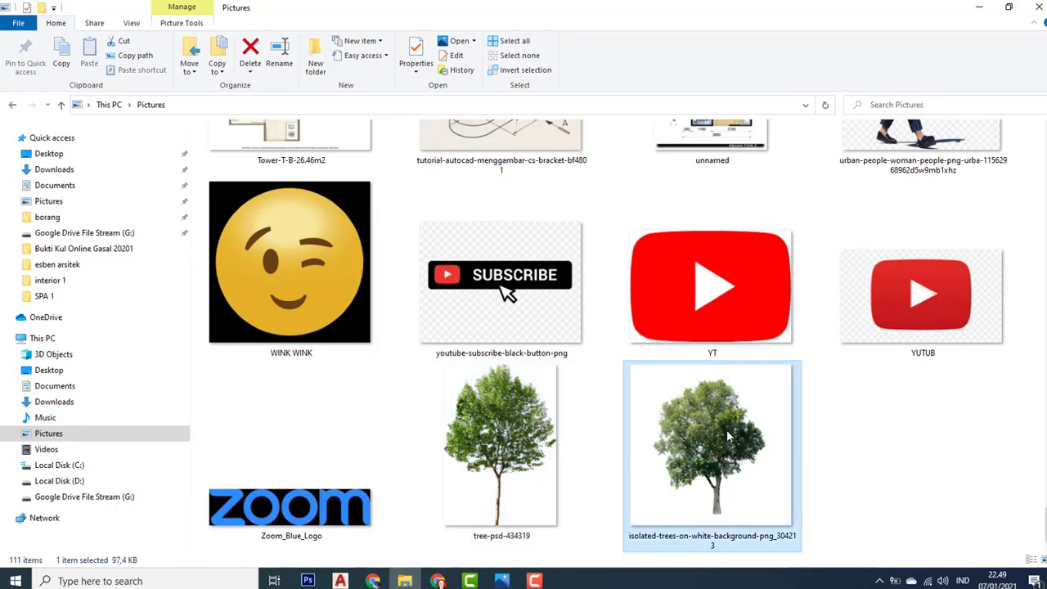
pyautogui.rightClick(737, 459)
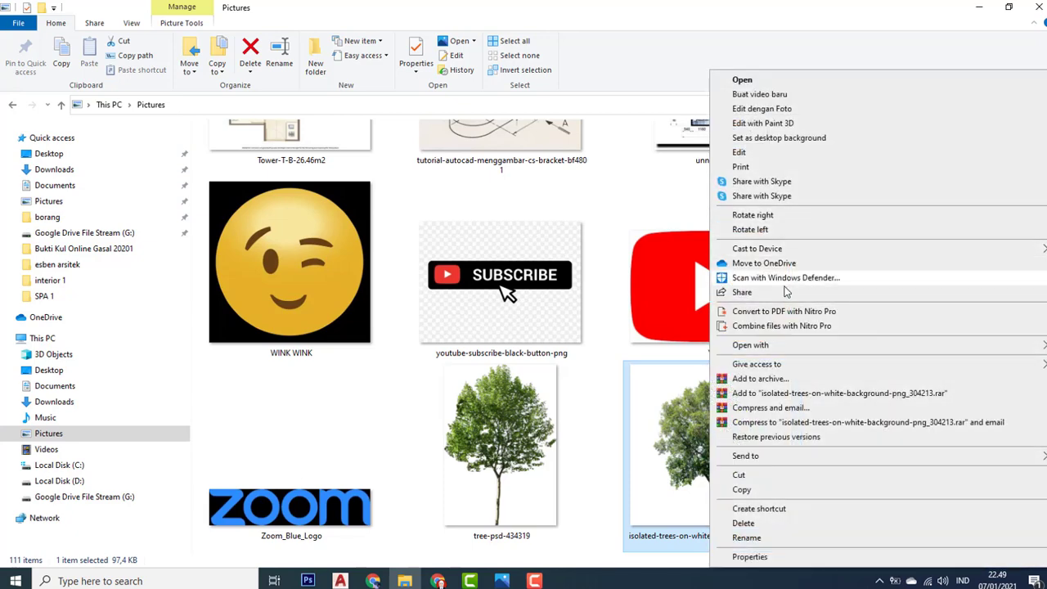
pyautogui.moveTo(779, 347)
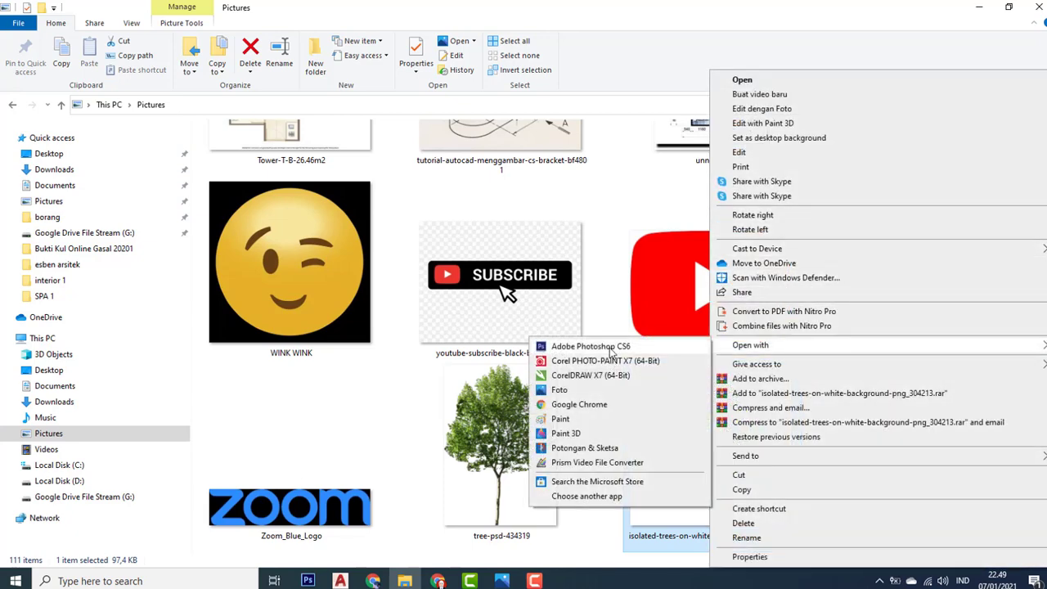
pyautogui.click(590, 346)
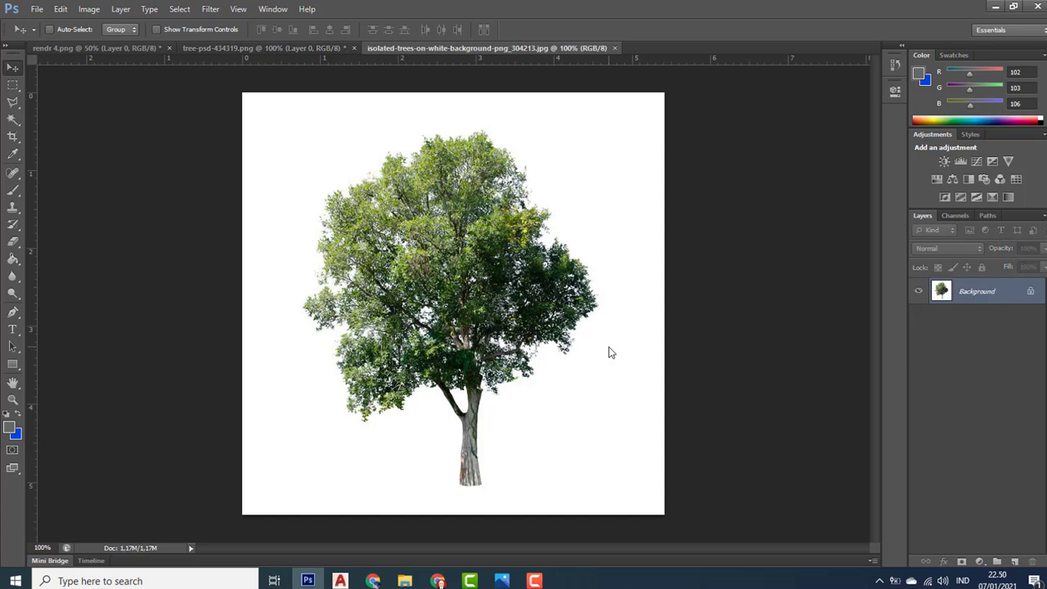
pyautogui.click(285, 46)
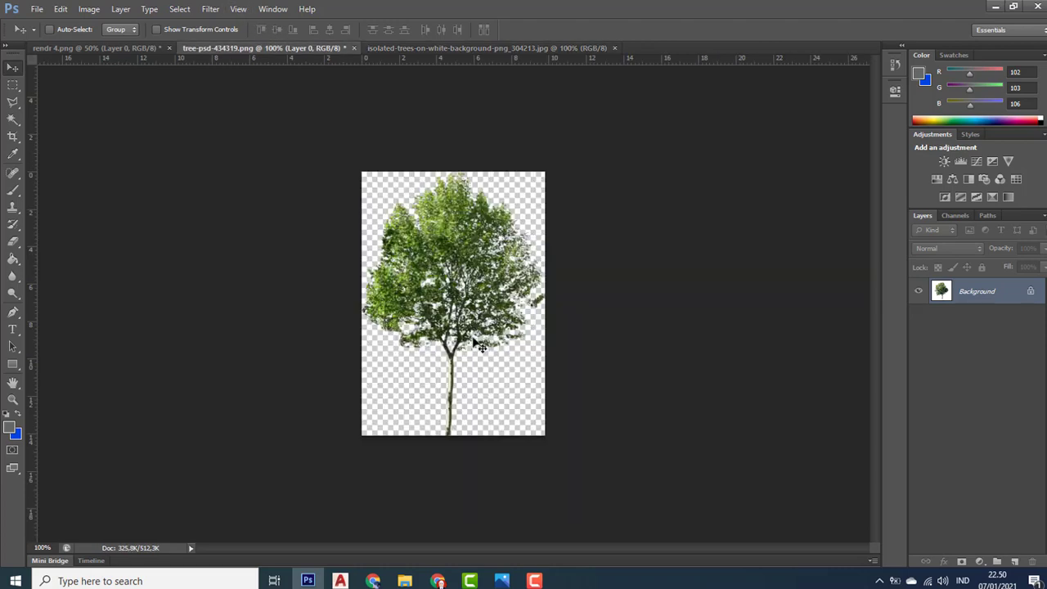
pyautogui.click(419, 45)
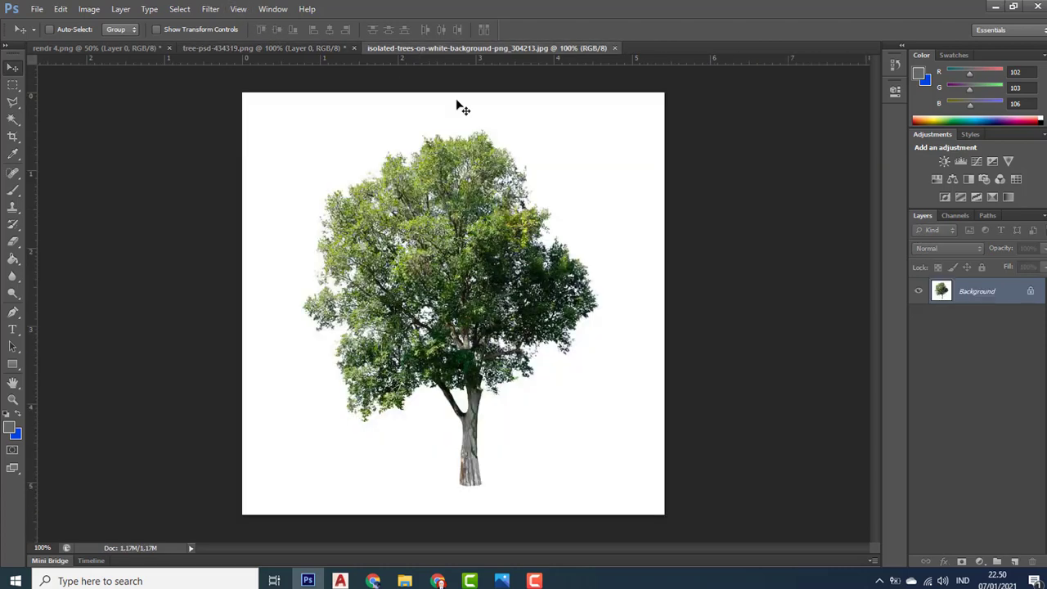
# - Select the tree by sampling the white background, selecting that white with Color Range at fuzziness 40 and inverting the selection
pyautogui.click(14, 152)
pyautogui.click(312, 168)
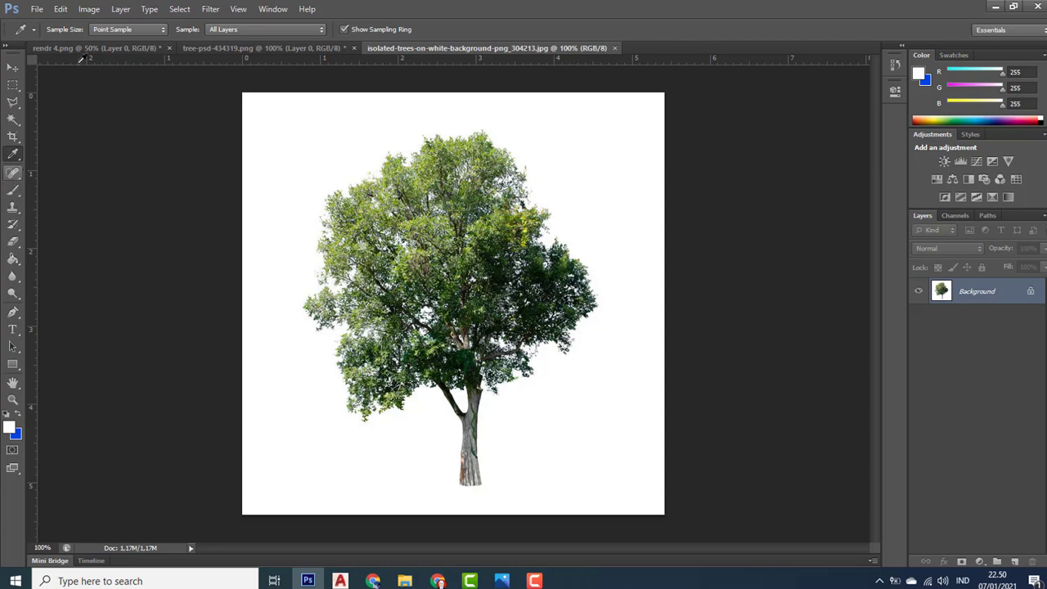
pyautogui.click(174, 10)
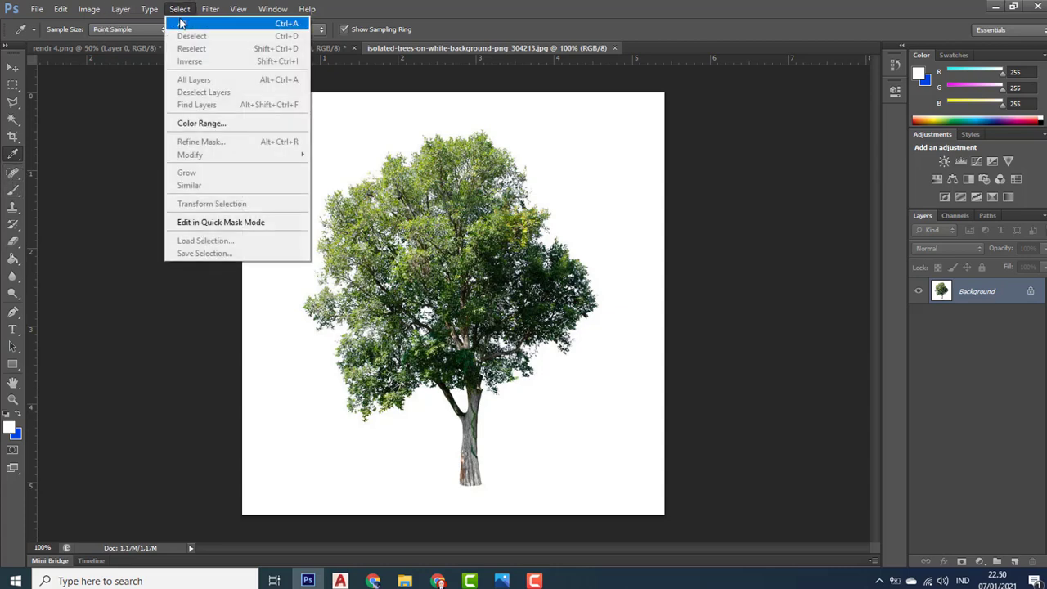
pyautogui.click(201, 124)
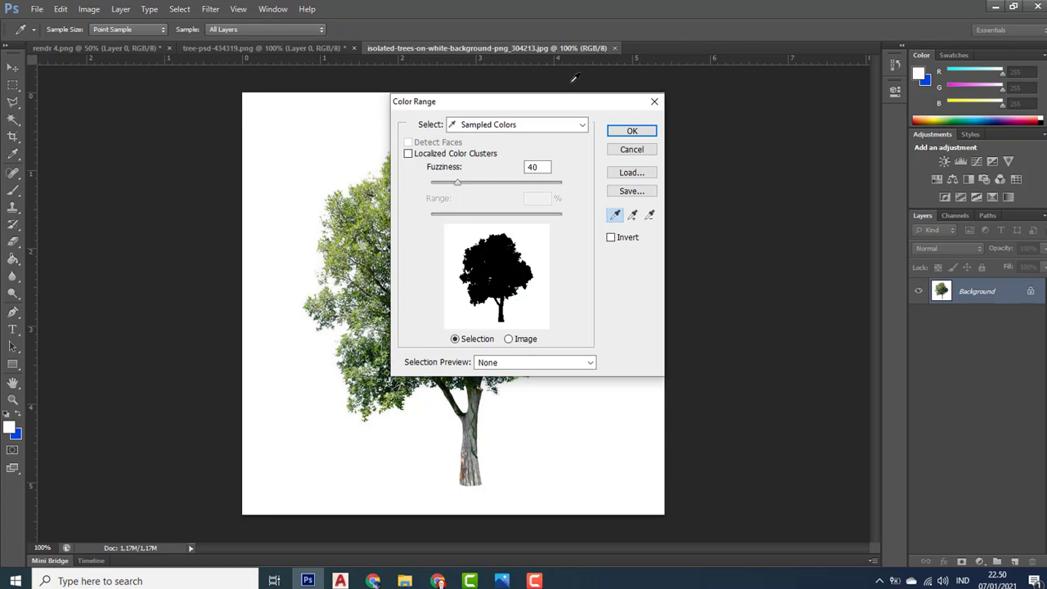
pyautogui.click(619, 134)
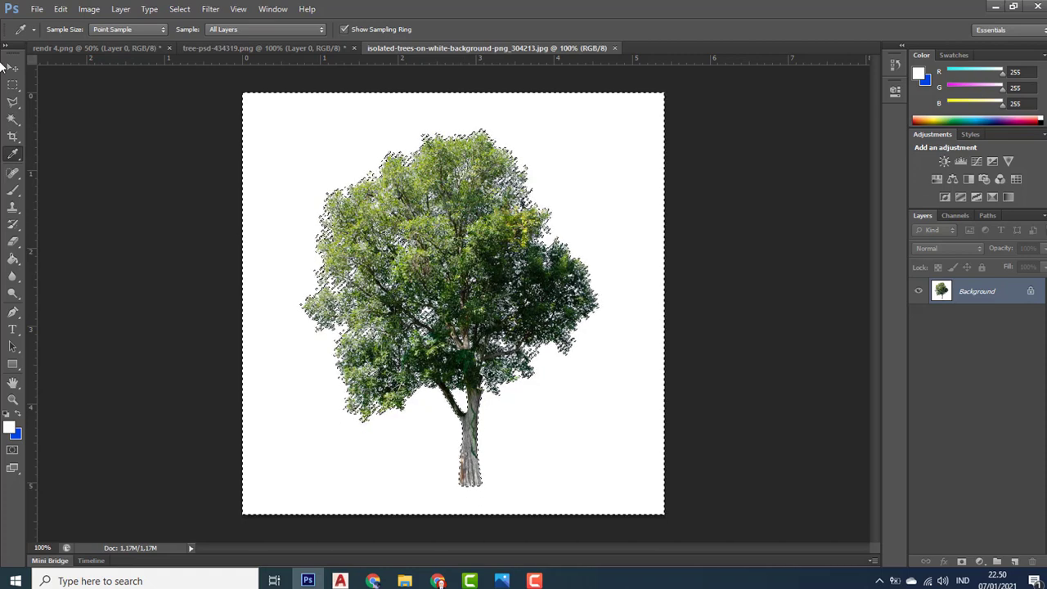
pyautogui.click(180, 10)
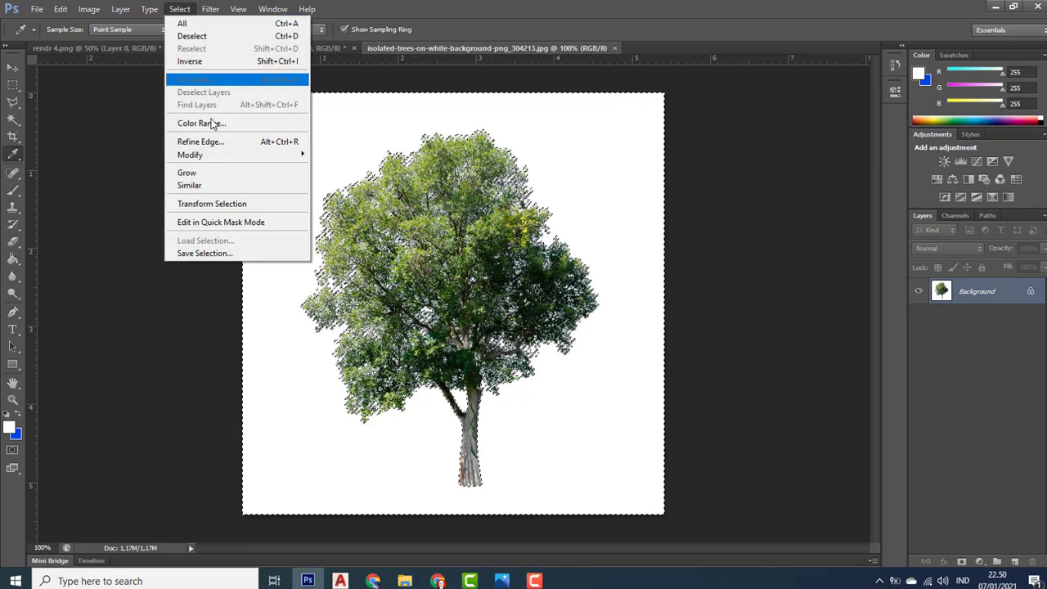
pyautogui.click(189, 62)
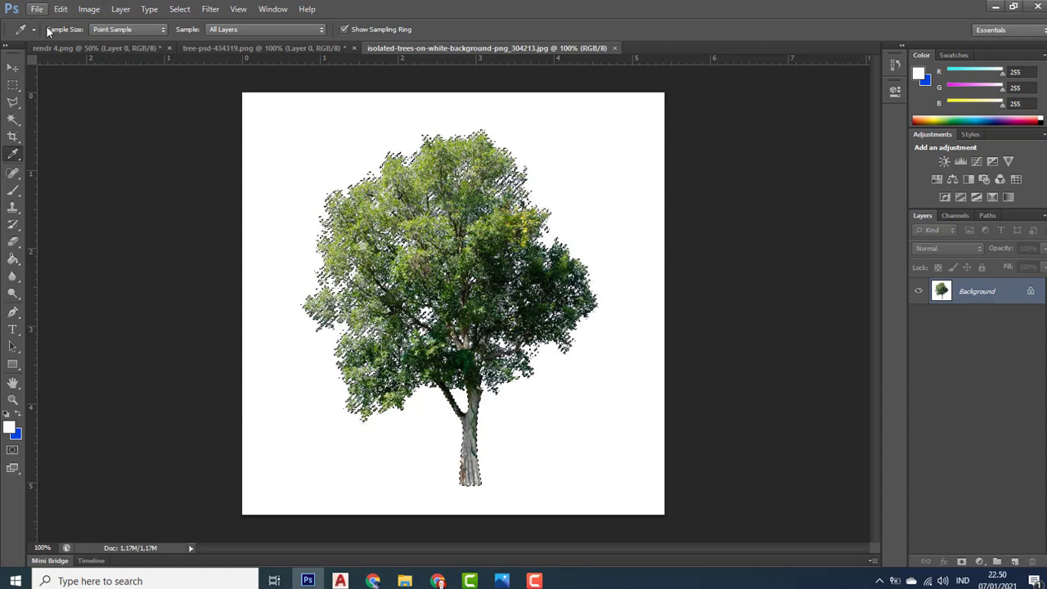
# - Copy the selected tree into the rendr 4.png document and move it onto the lawn to the right of the house
pyautogui.click(70, 47)
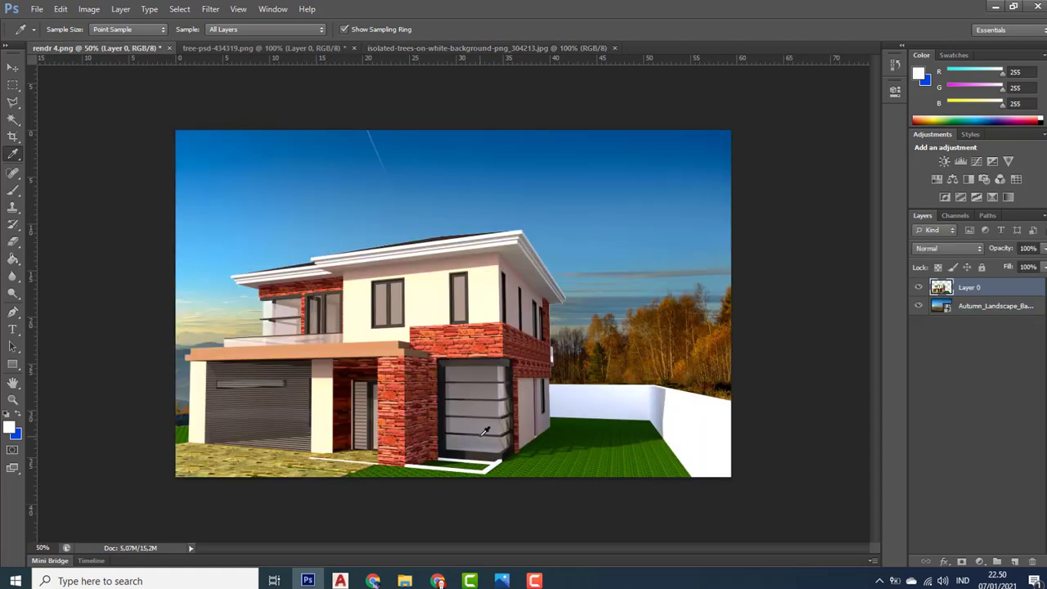
pyautogui.hotkey('ctrl', 'v')
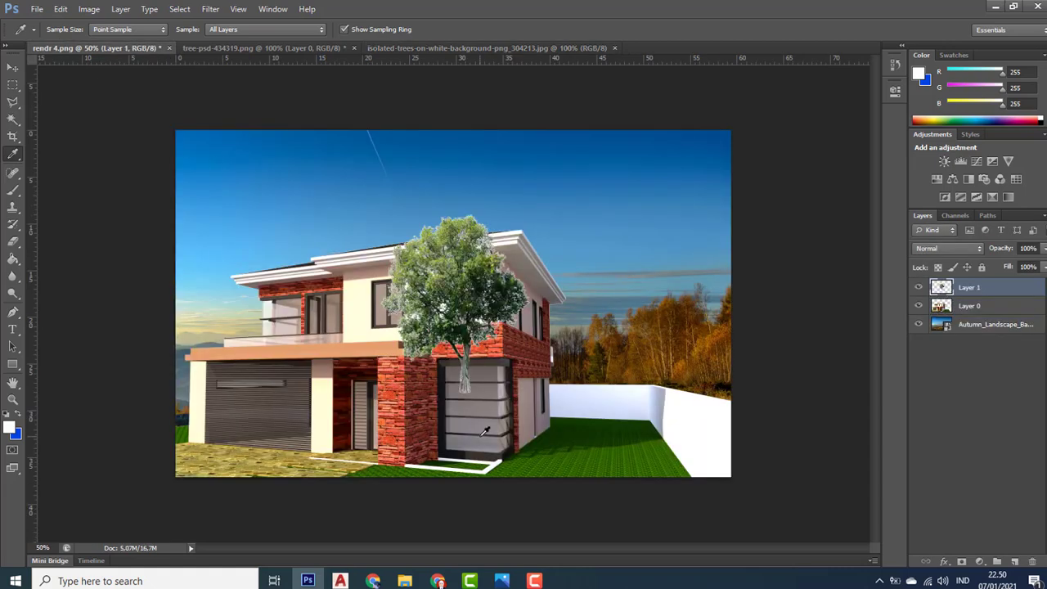
pyautogui.click(13, 66)
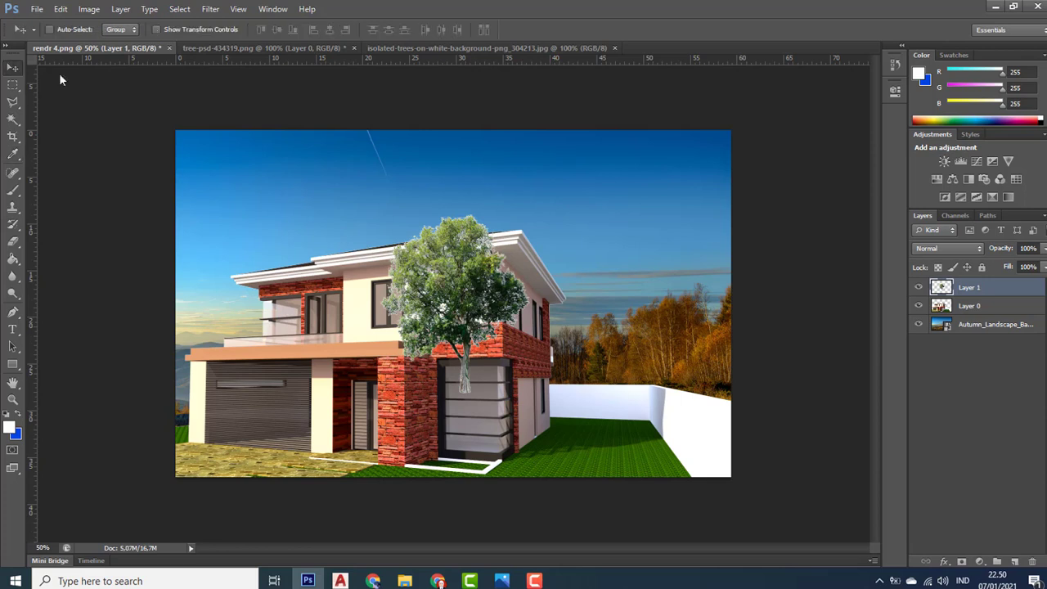
pyautogui.moveTo(439, 262); pyautogui.dragTo(599, 304)
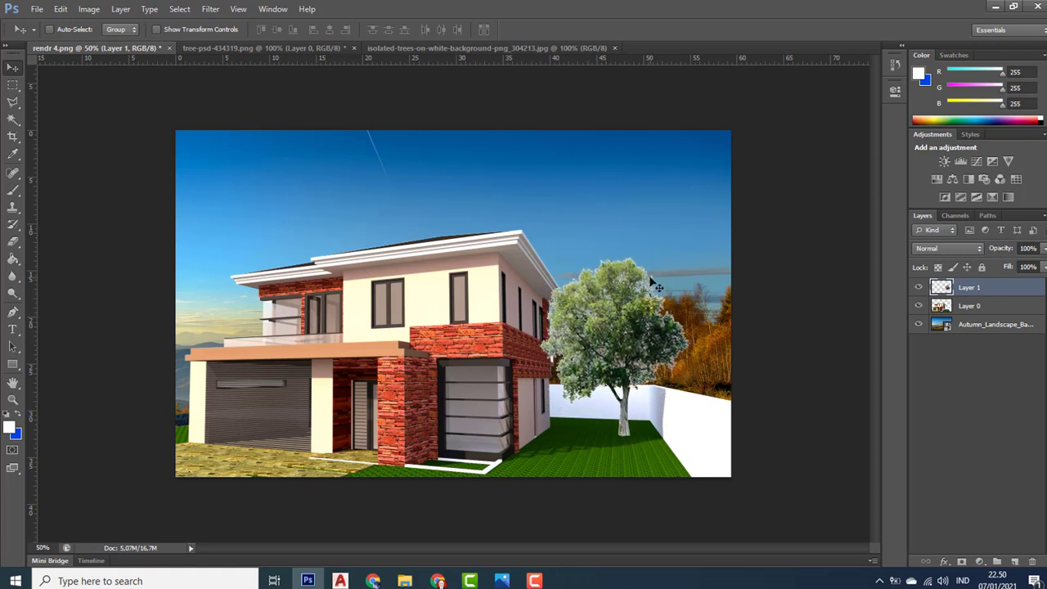
# - Scale the pasted tree on Layer 1 to about 206% and position its trunk on the lawn at the image's lower edge
pyautogui.hotkey('ctrl', 't')
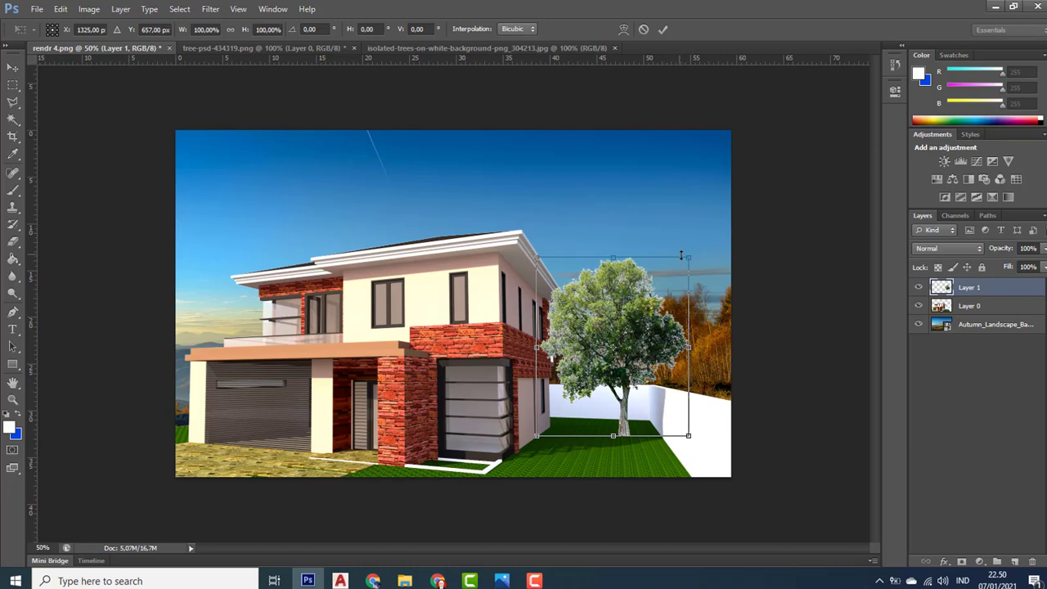
pyautogui.moveTo(681, 256); pyautogui.dragTo(829, 91)
pyautogui.click(13, 67)
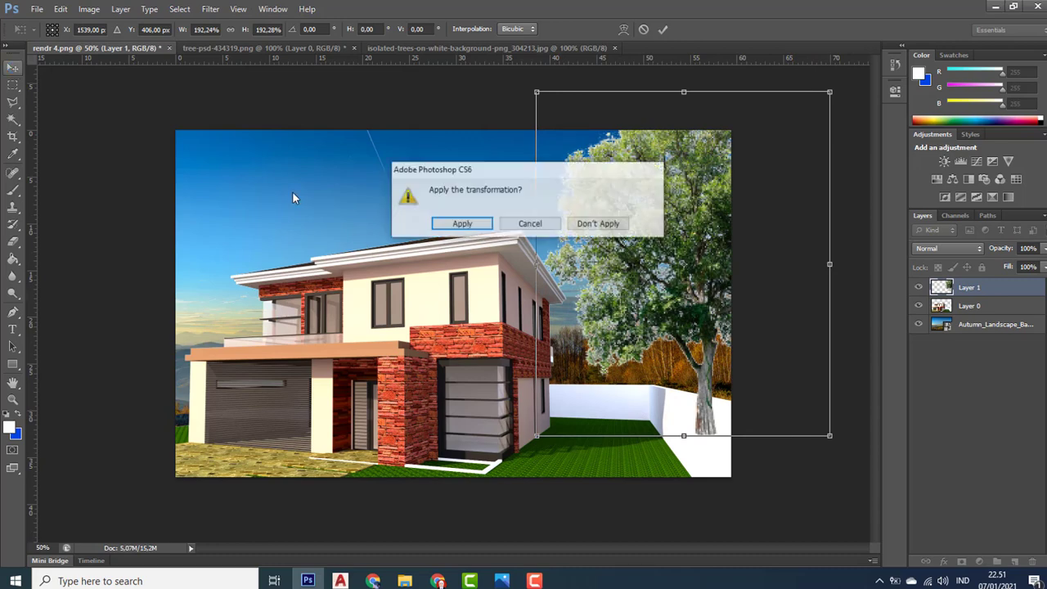
pyautogui.click(546, 224)
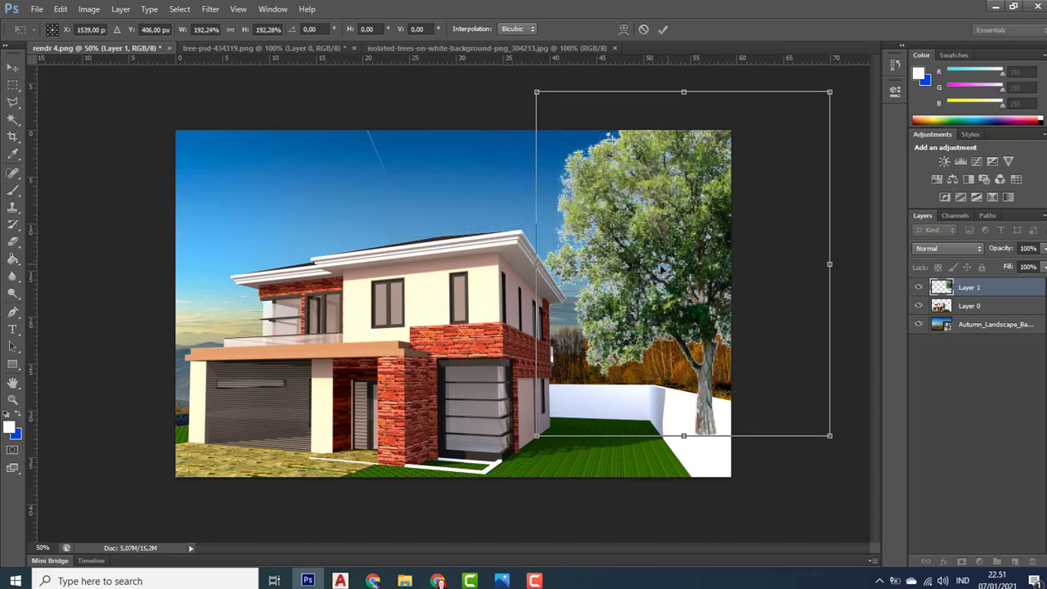
pyautogui.moveTo(679, 245); pyautogui.dragTo(630, 312)
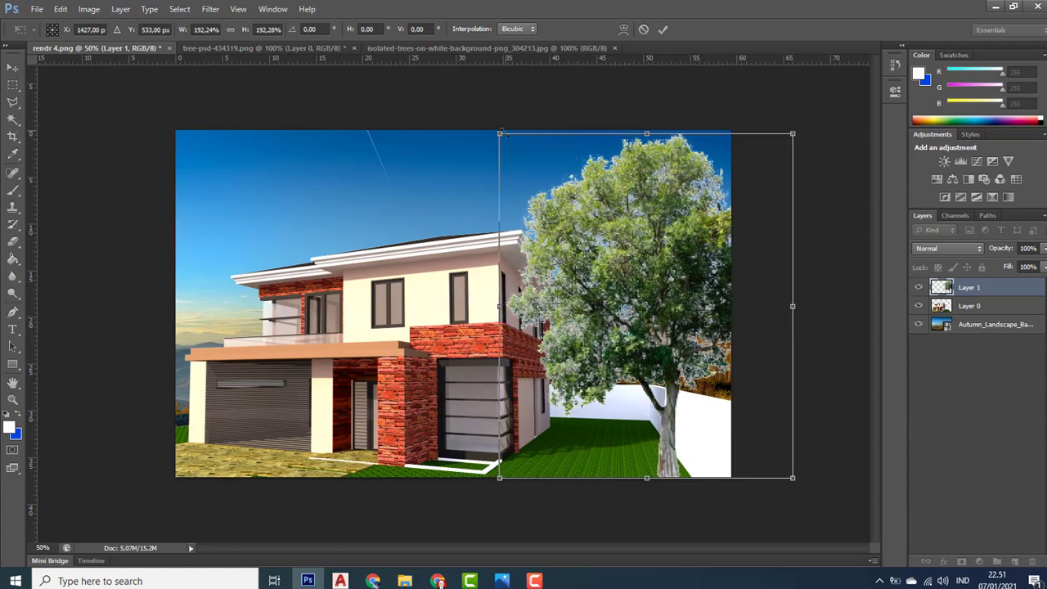
pyautogui.moveTo(501, 134); pyautogui.dragTo(483, 121)
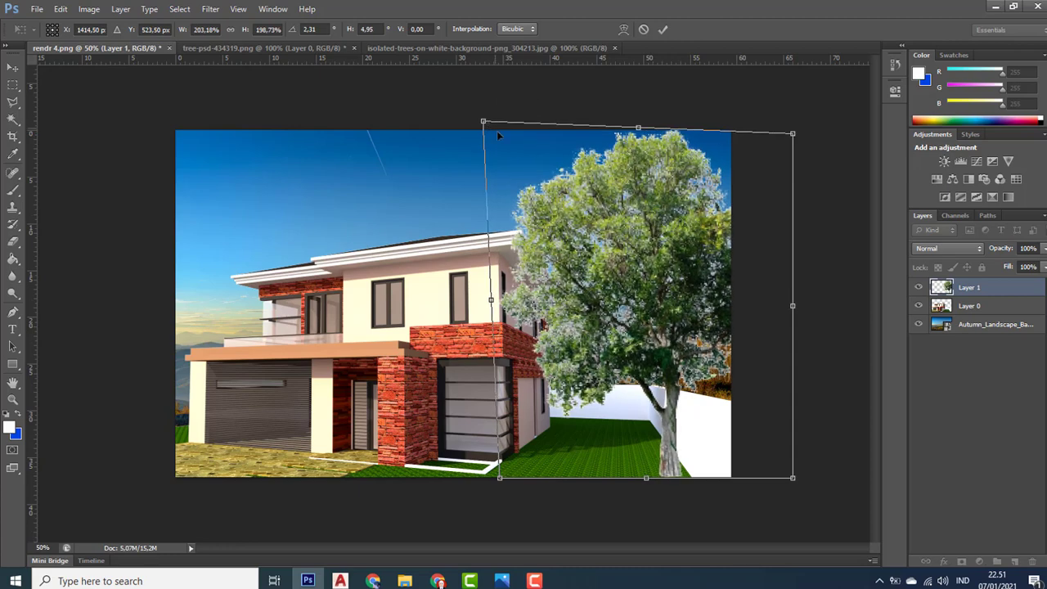
pyautogui.hotkey('ctrl', 'z')
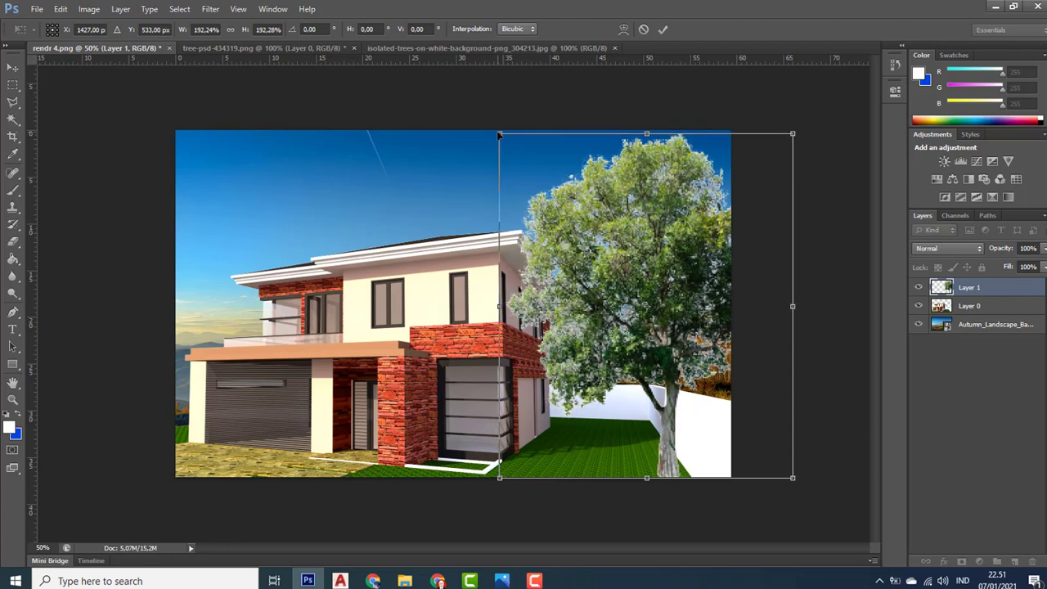
pyautogui.moveTo(497, 130); pyautogui.dragTo(478, 109)
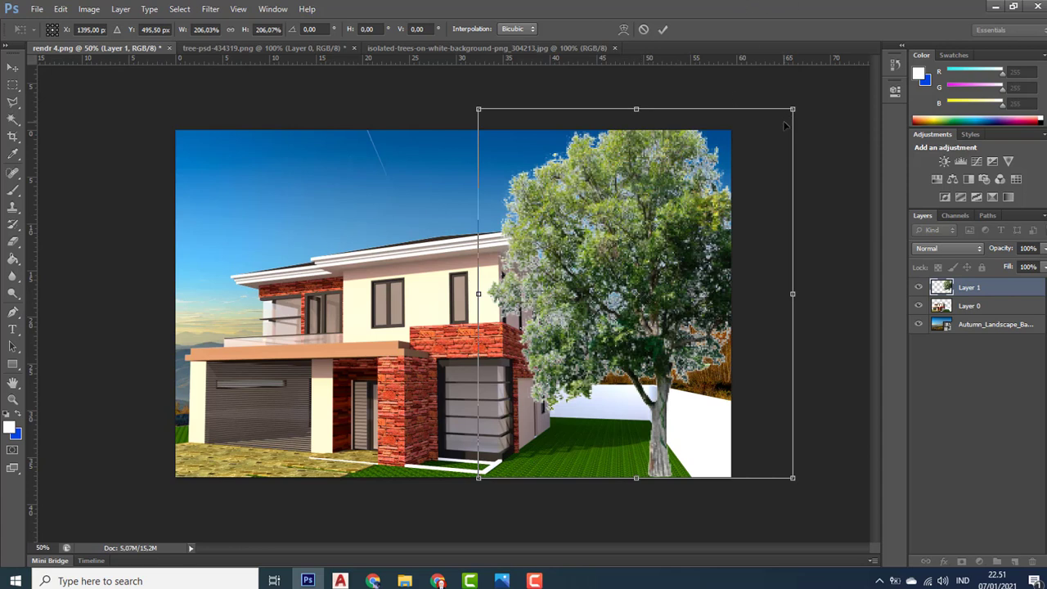
pyautogui.press('Return')
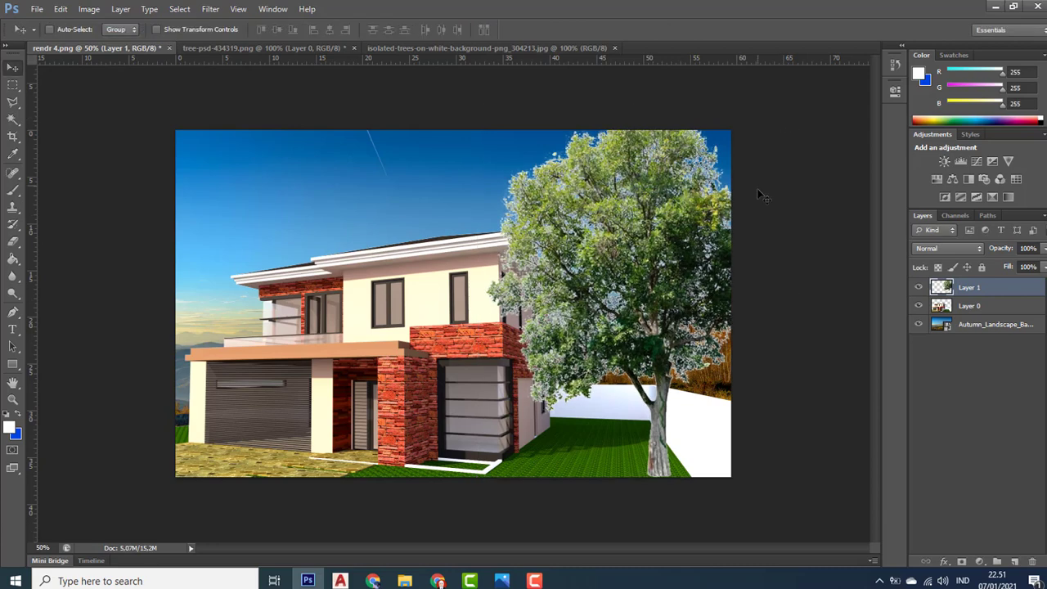
# - Copy the tree from the tree-psd-434319.png document into rendr 4.png and move it beside the garage at the image's left edge
pyautogui.click(286, 46)
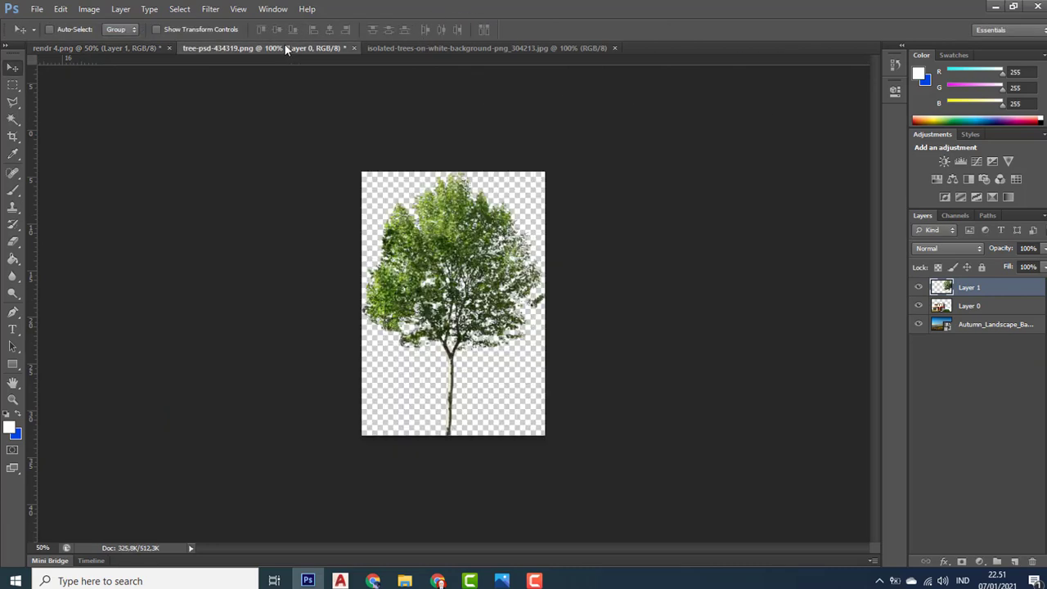
pyautogui.moveTo(451, 281); pyautogui.dragTo(451, 272)
pyautogui.click(12, 84)
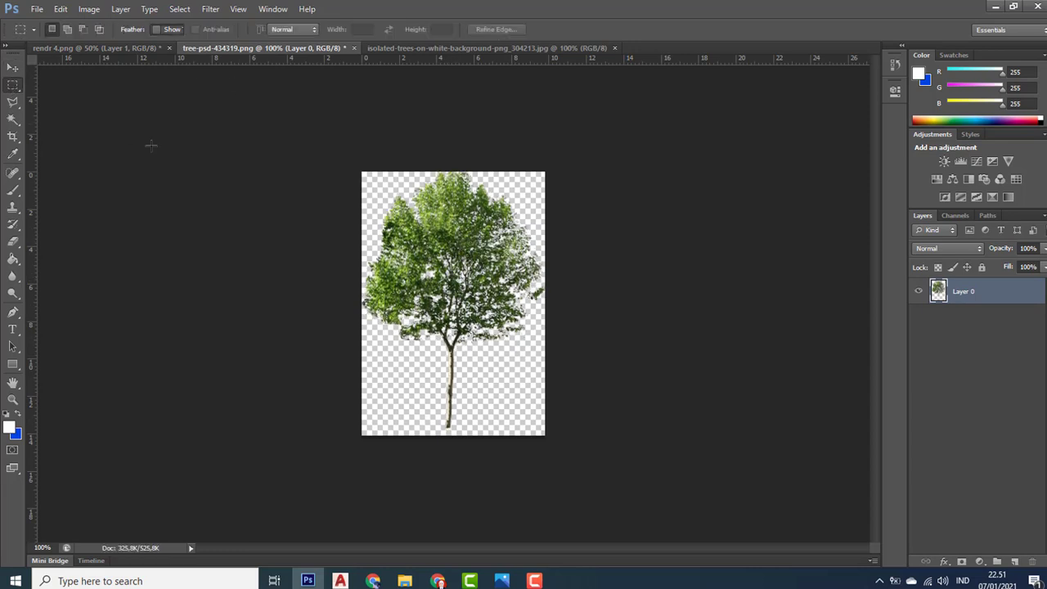
pyautogui.moveTo(340, 163); pyautogui.dragTo(619, 458)
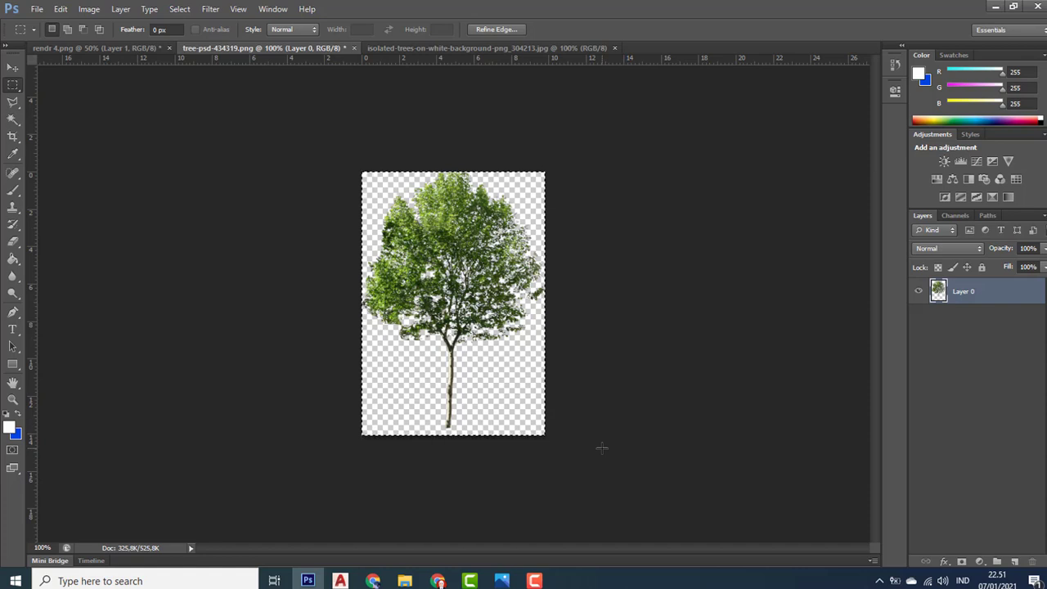
pyautogui.click(92, 47)
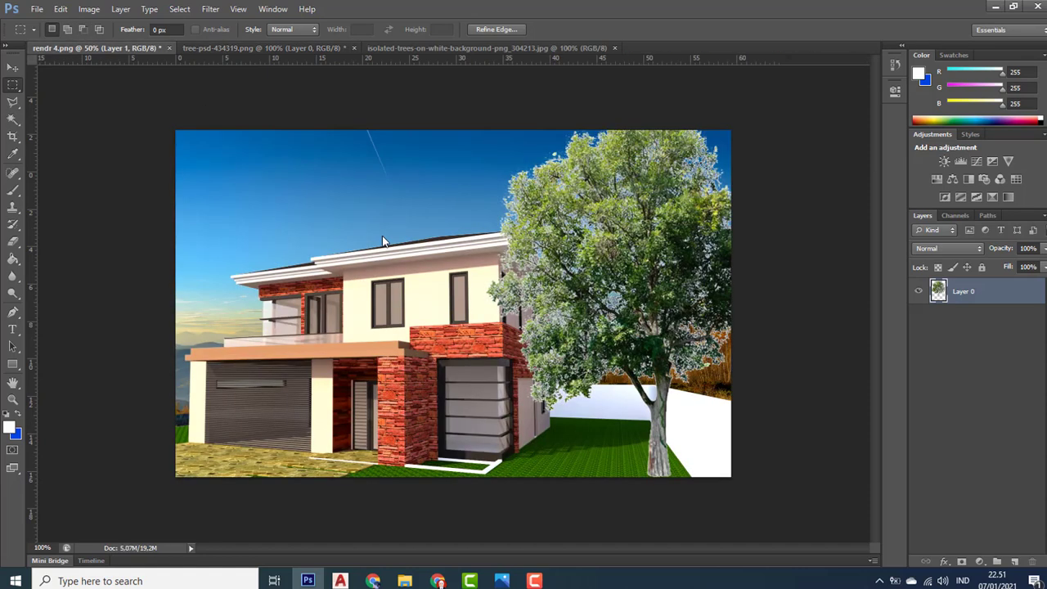
pyautogui.hotkey('ctrl', 'v')
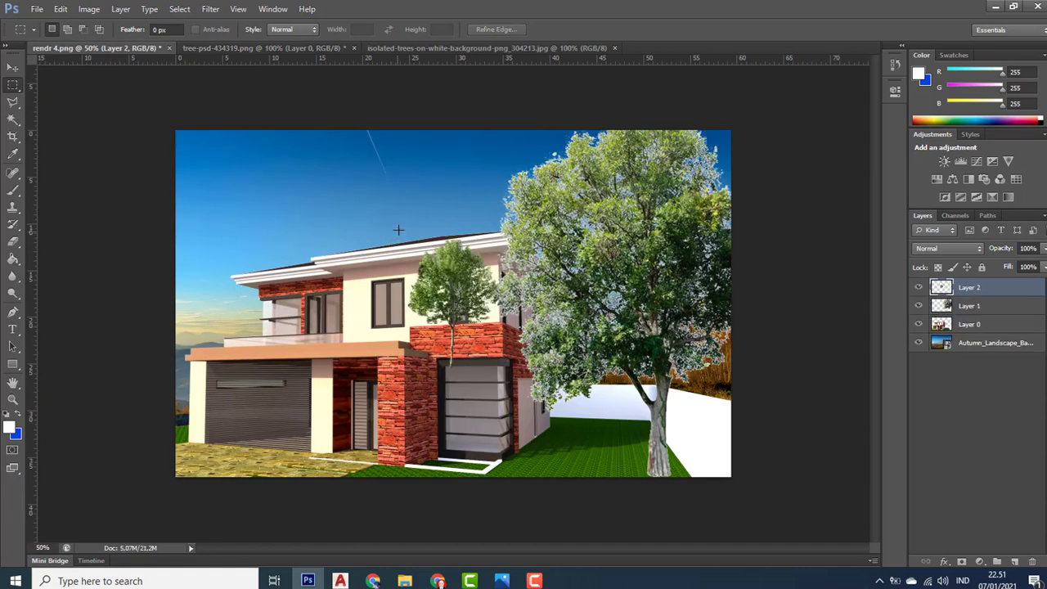
pyautogui.click(13, 67)
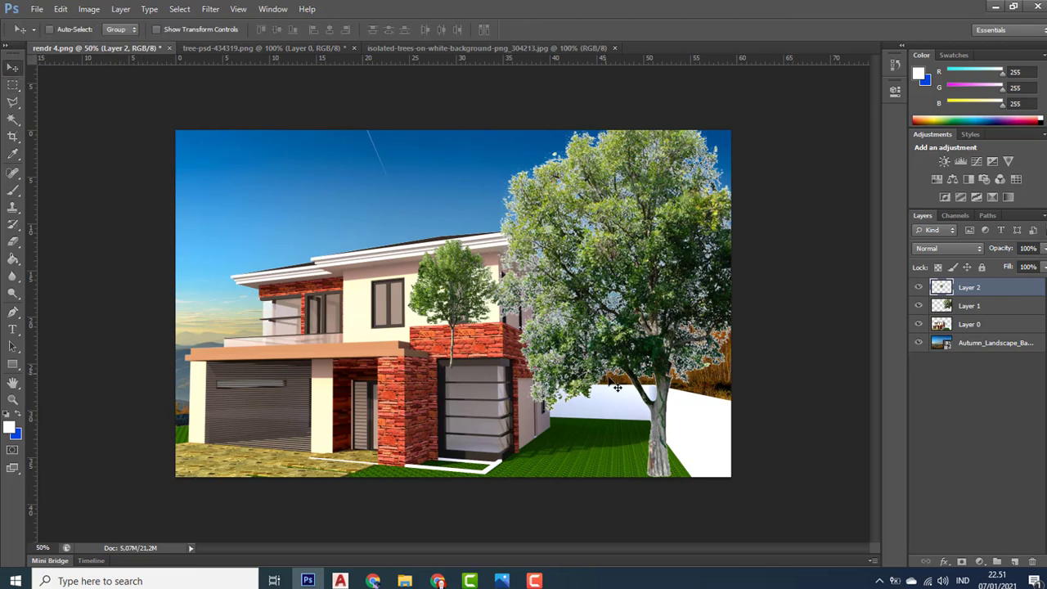
pyautogui.moveTo(462, 310); pyautogui.dragTo(198, 340)
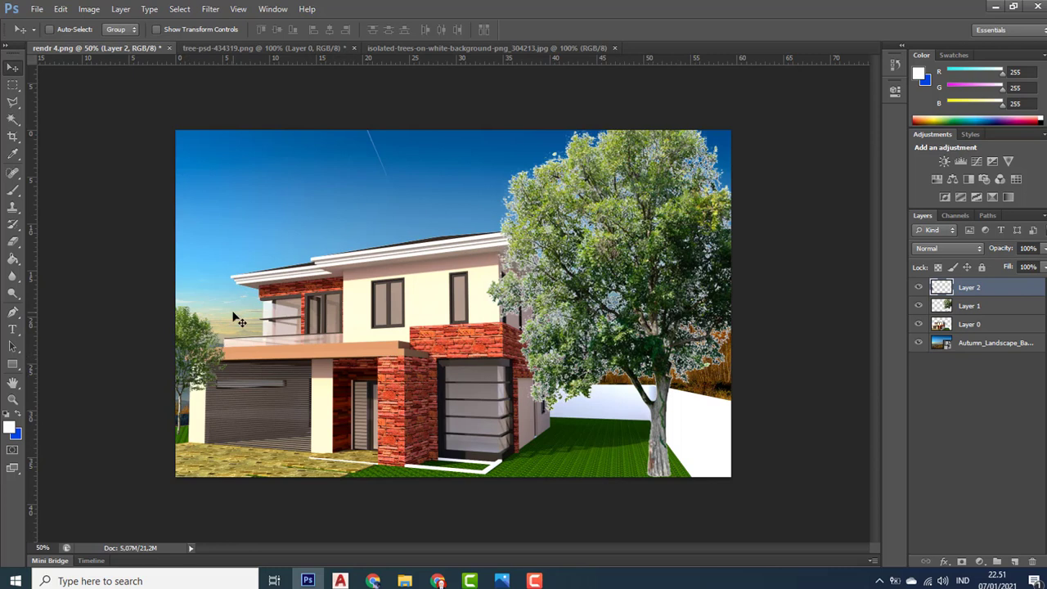
# - Scale the new tree to about 252% wide and 249% high, with its trunk beside the garage at the image's left edge
pyautogui.hotkey('ctrl', 't')
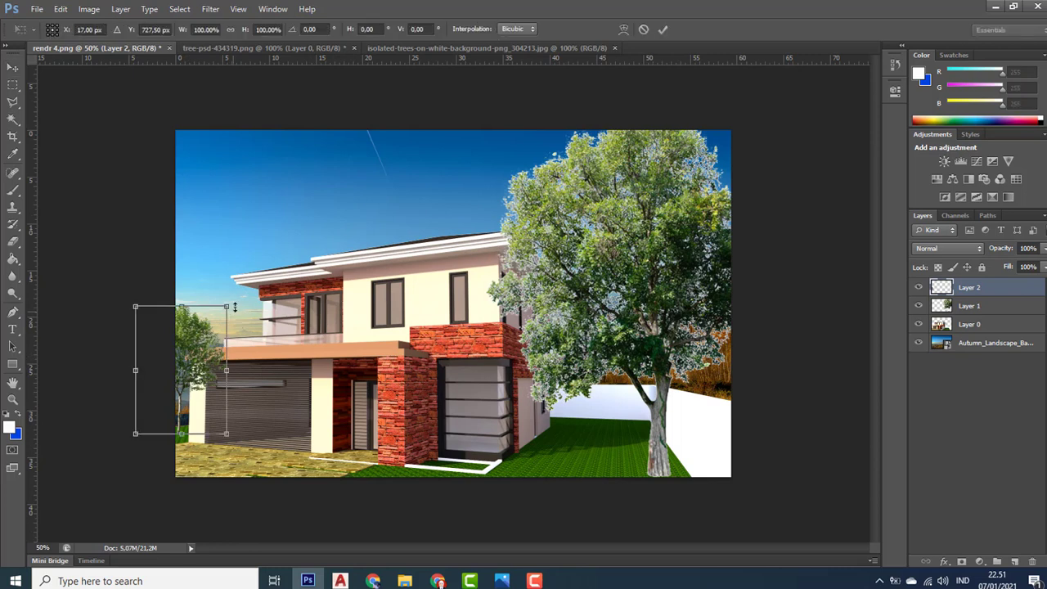
pyautogui.moveTo(230, 304); pyautogui.dragTo(239, 294)
pyautogui.moveTo(207, 331); pyautogui.dragTo(192, 350)
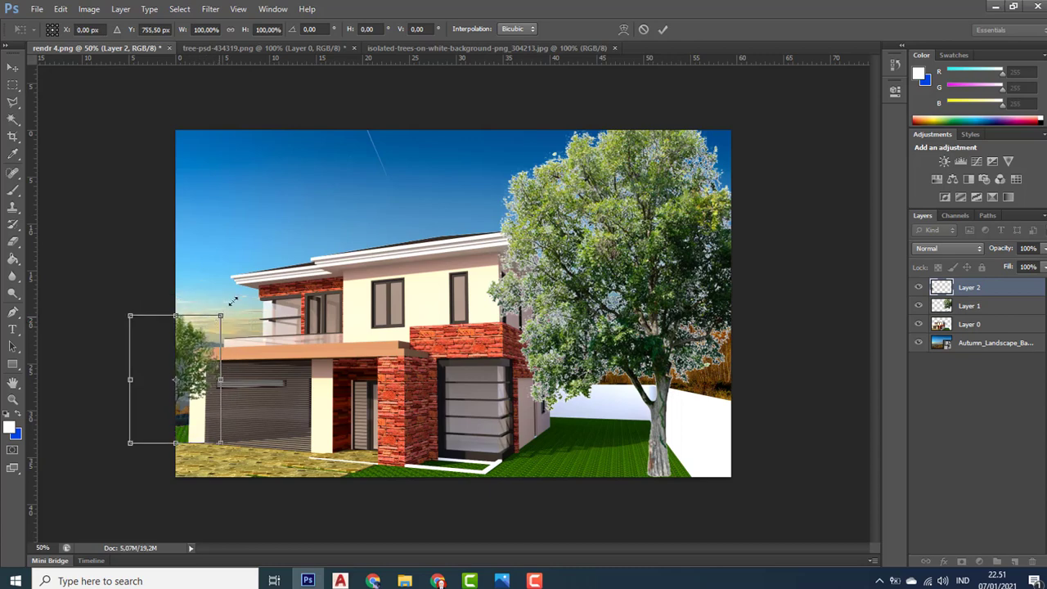
pyautogui.moveTo(233, 300); pyautogui.dragTo(360, 124)
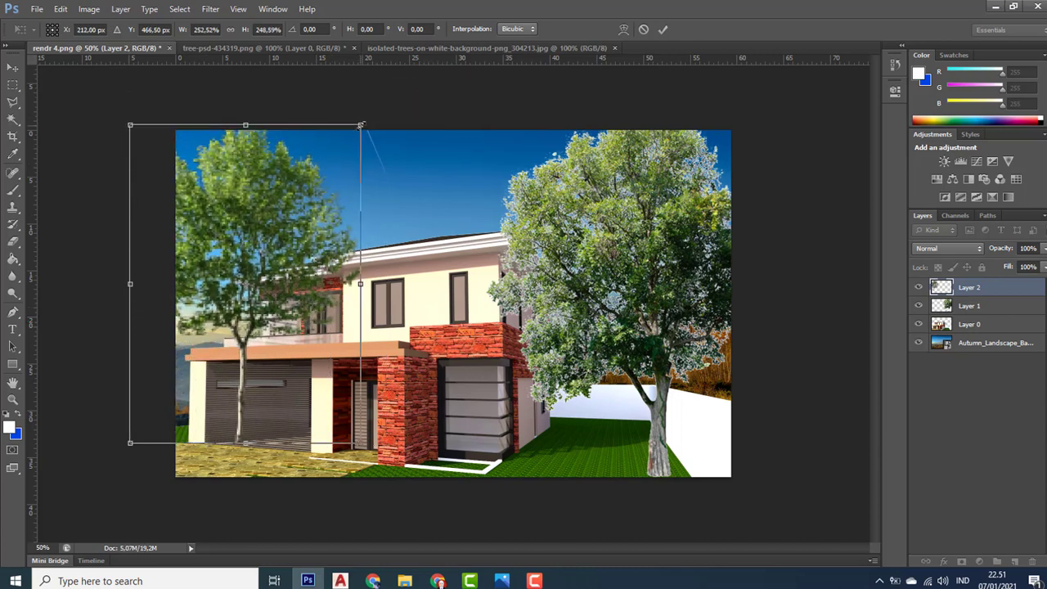
pyautogui.moveTo(236, 245); pyautogui.dragTo(179, 233)
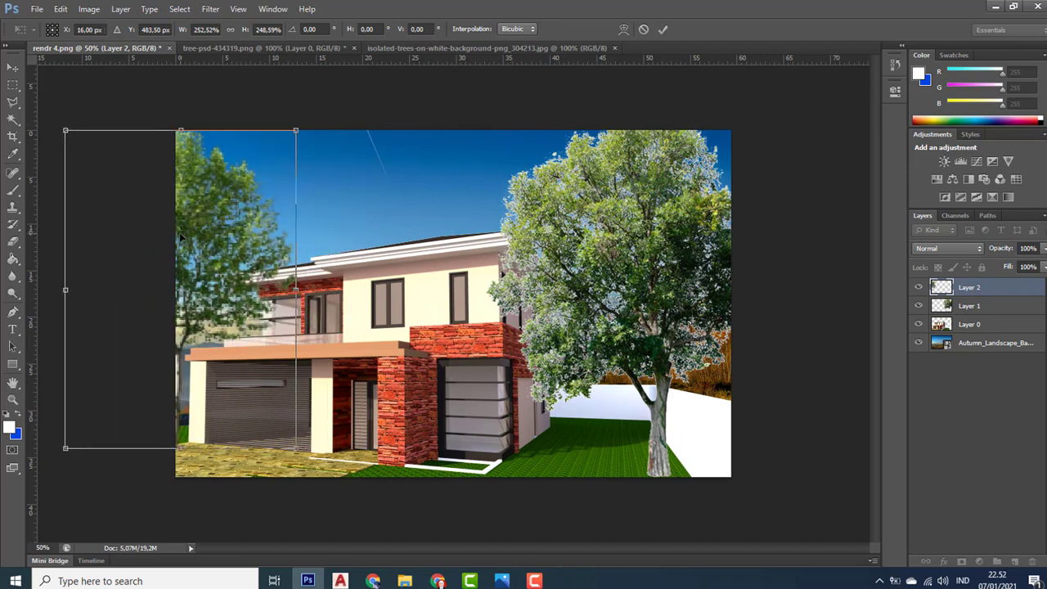
pyautogui.press('Return')
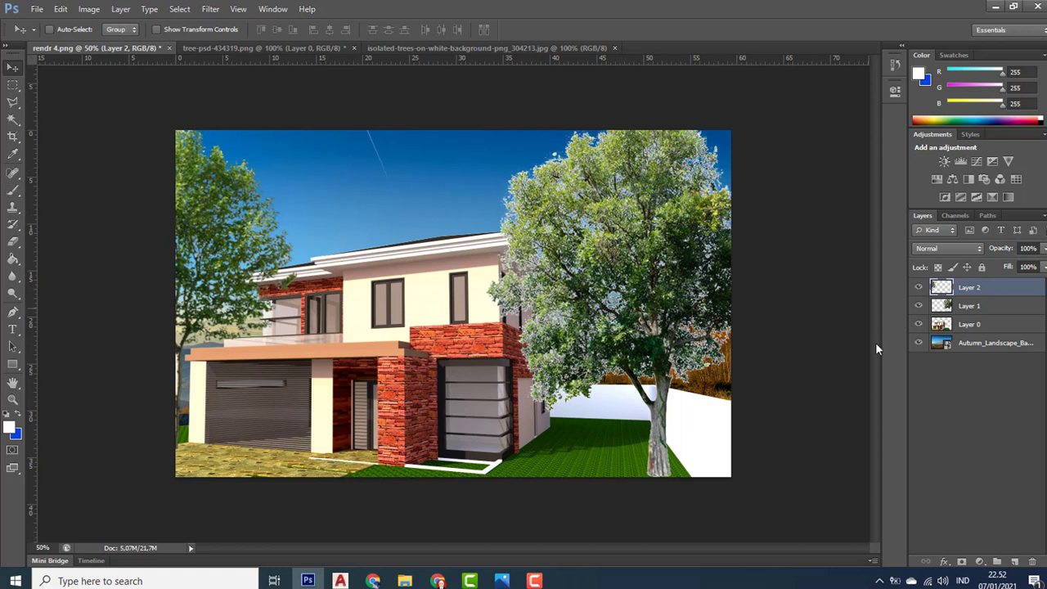
# - Delete Layer 1, the large tree on the lawn, and select the remaining tree's layer, Layer 2
pyautogui.click(965, 308)
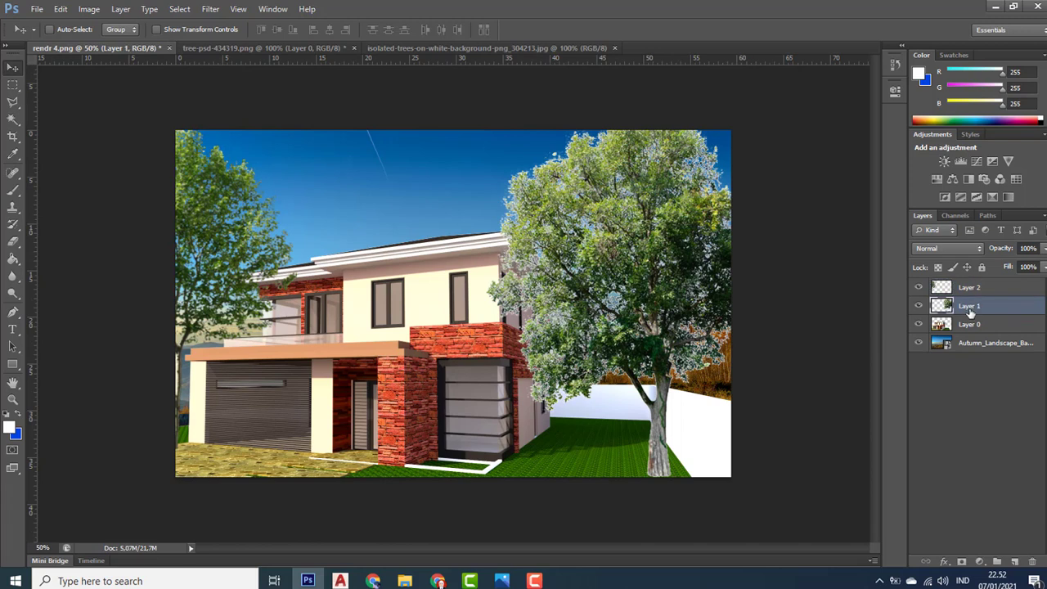
pyautogui.press('Delete')
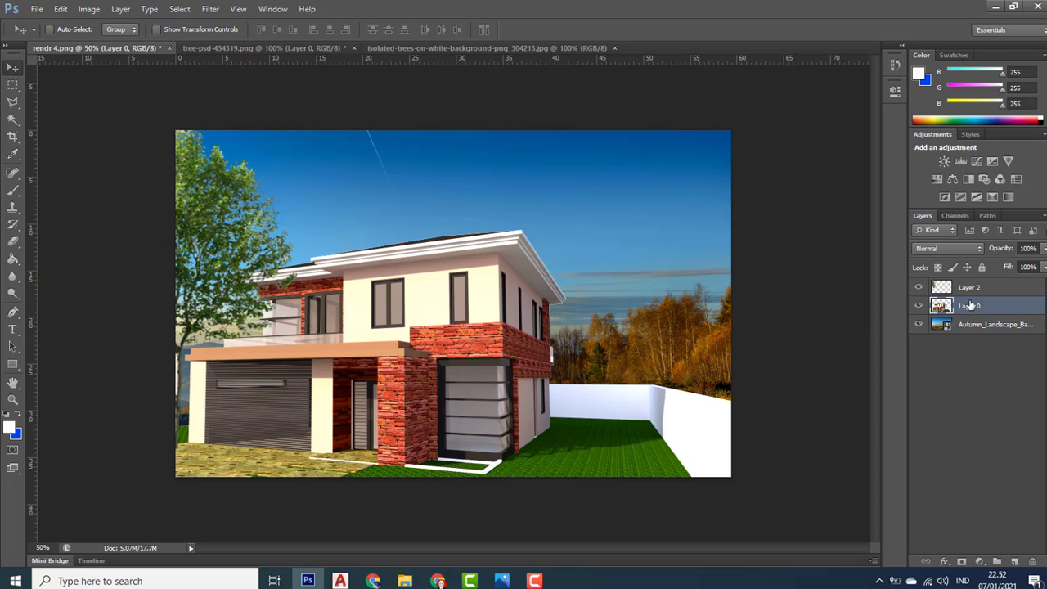
pyautogui.moveTo(969, 305)
pyautogui.mouseDown()
pyautogui.moveTo(976, 282)
pyautogui.moveTo(971, 314)
pyautogui.mouseUp()
pyautogui.click(973, 291)
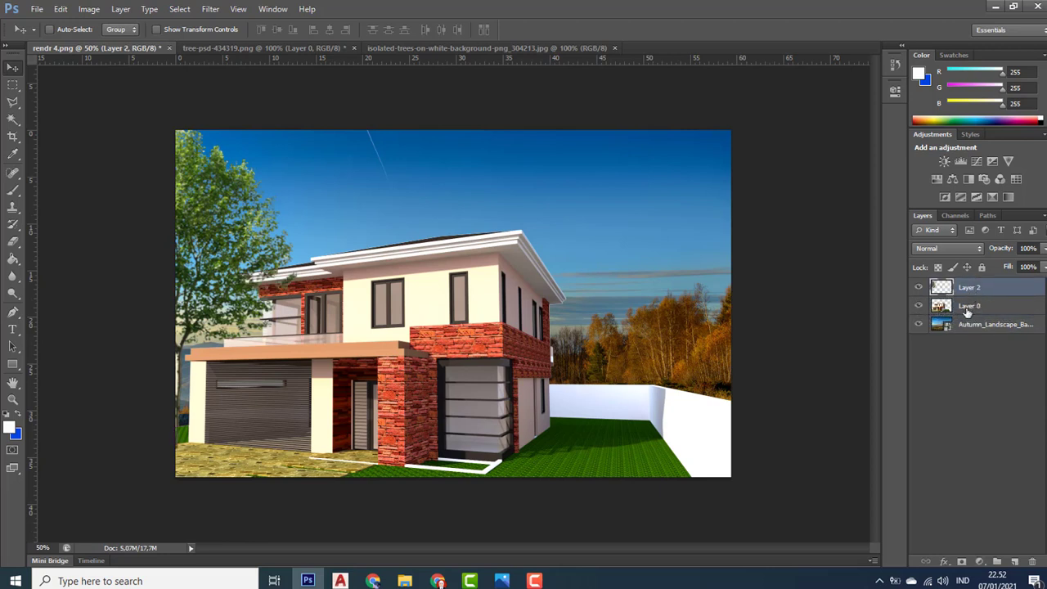
# - Try Layer 0 above Layer 2, restore the tree layer on top, and shift the tree slightly upward beside the garage
pyautogui.moveTo(969, 309); pyautogui.dragTo(979, 281)
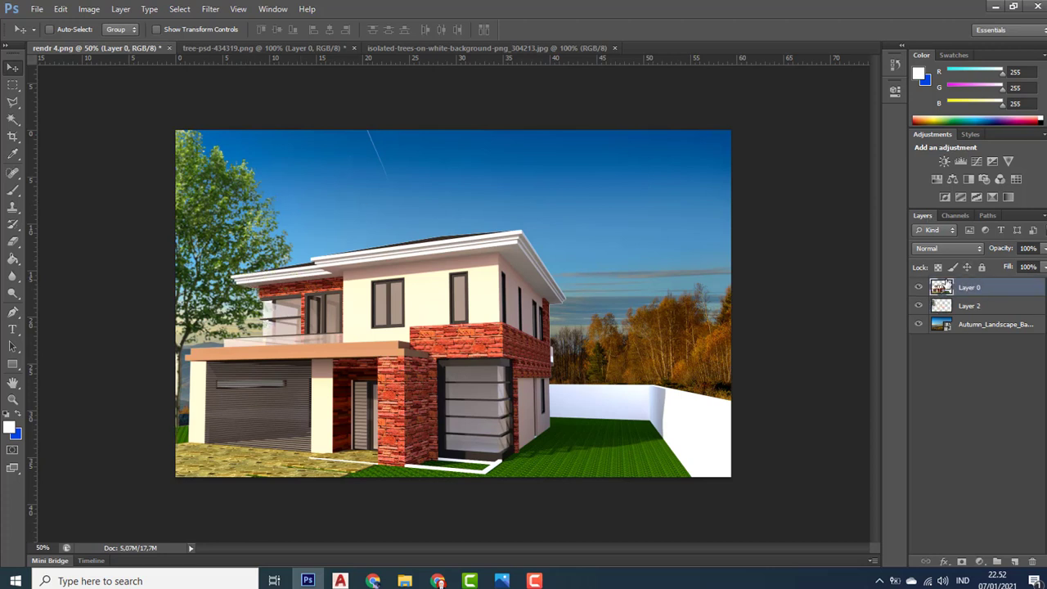
pyautogui.moveTo(982, 307); pyautogui.dragTo(988, 286)
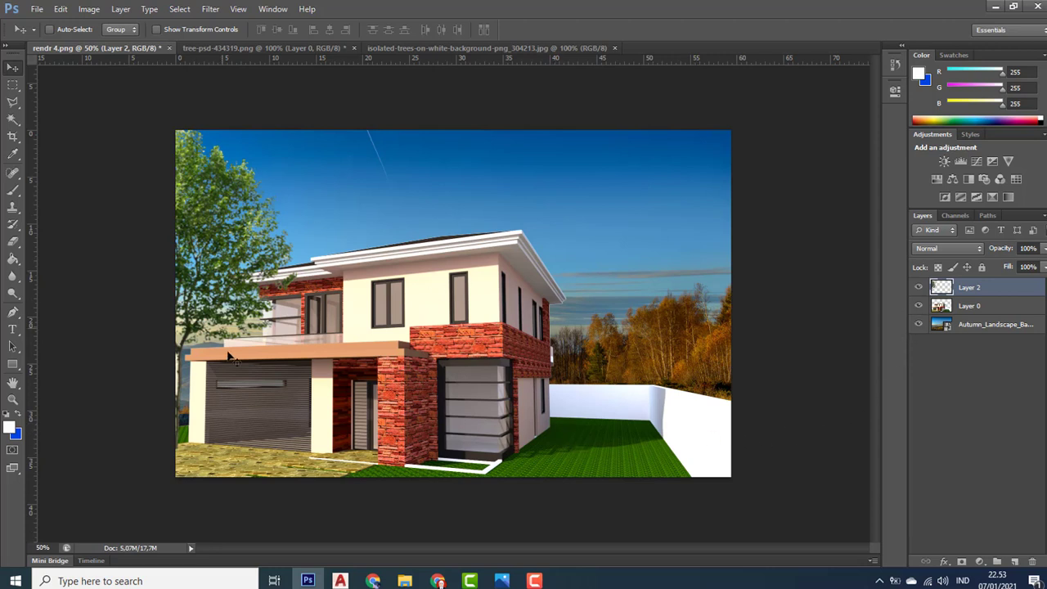
pyautogui.moveTo(185, 303)
pyautogui.mouseDown()
pyautogui.moveTo(195, 249)
pyautogui.moveTo(187, 304)
pyautogui.mouseUp()
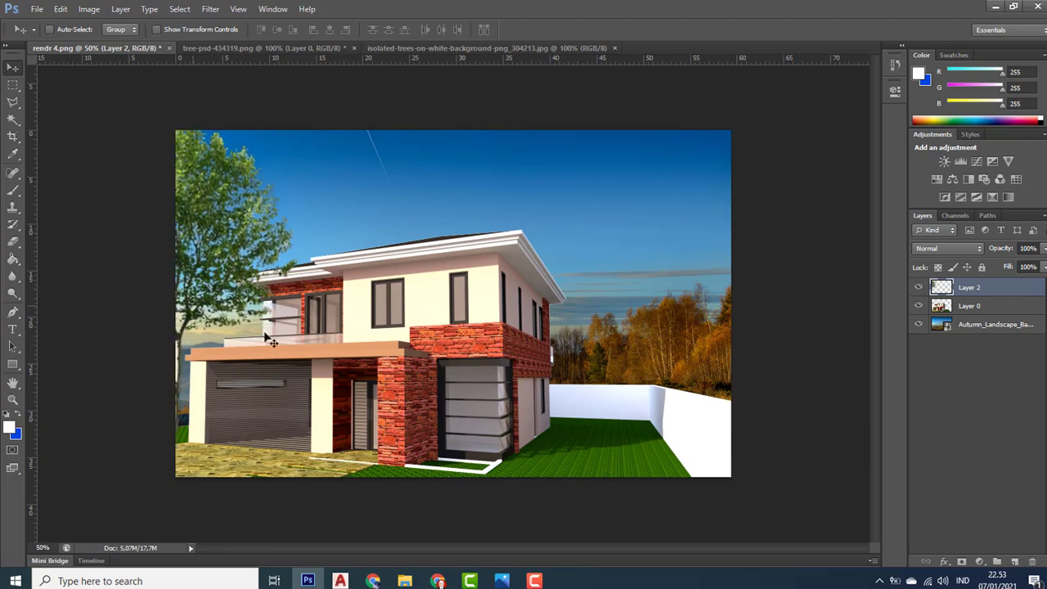
# - Switch to Chrome and search Google Images for "car psd"
pyautogui.click(437, 581)
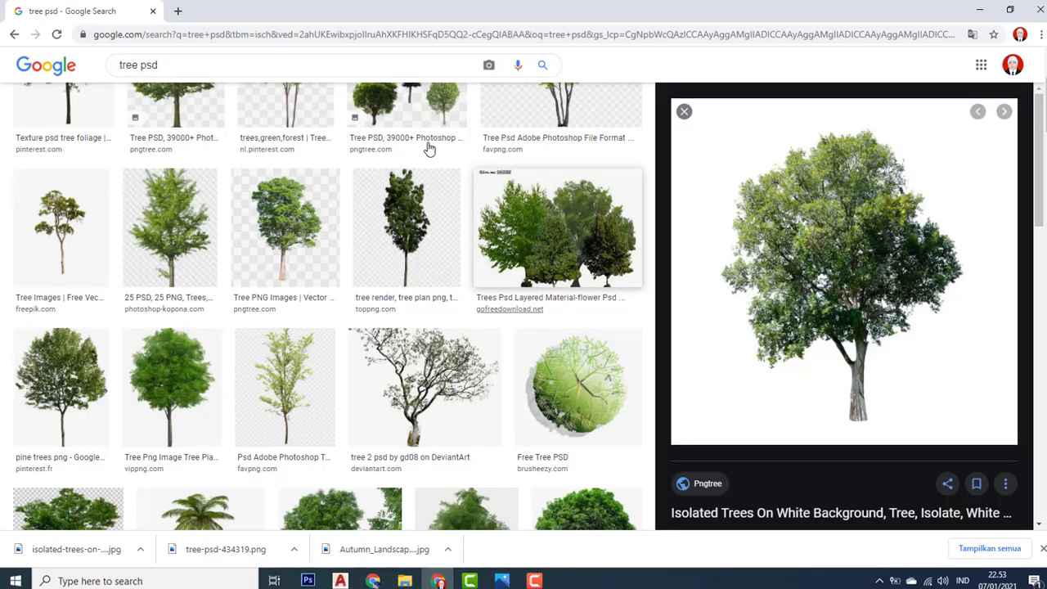
pyautogui.moveTo(161, 64); pyautogui.dragTo(67, 85)
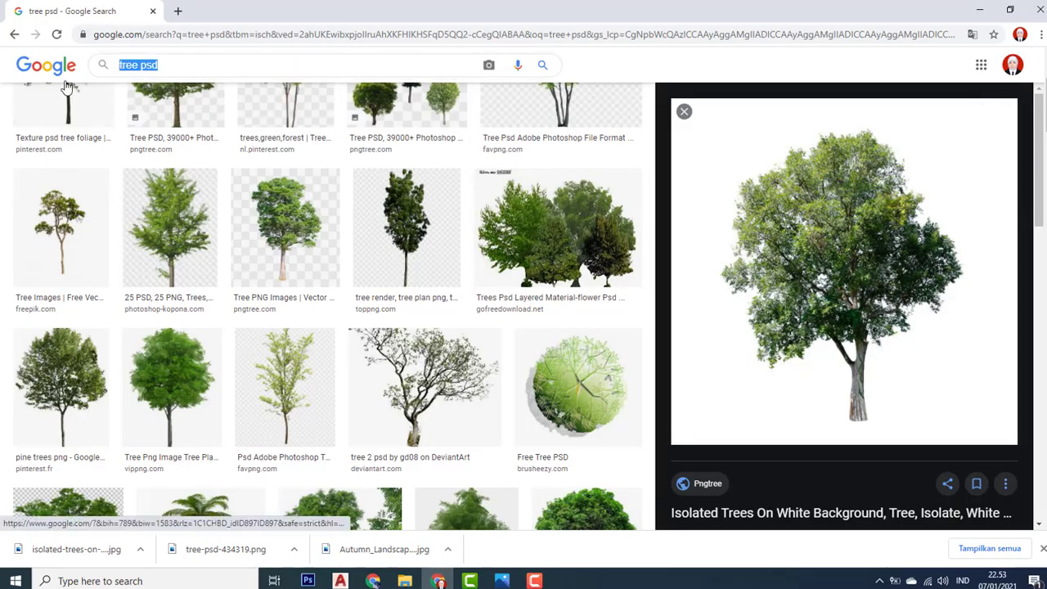
pyautogui.write('car')
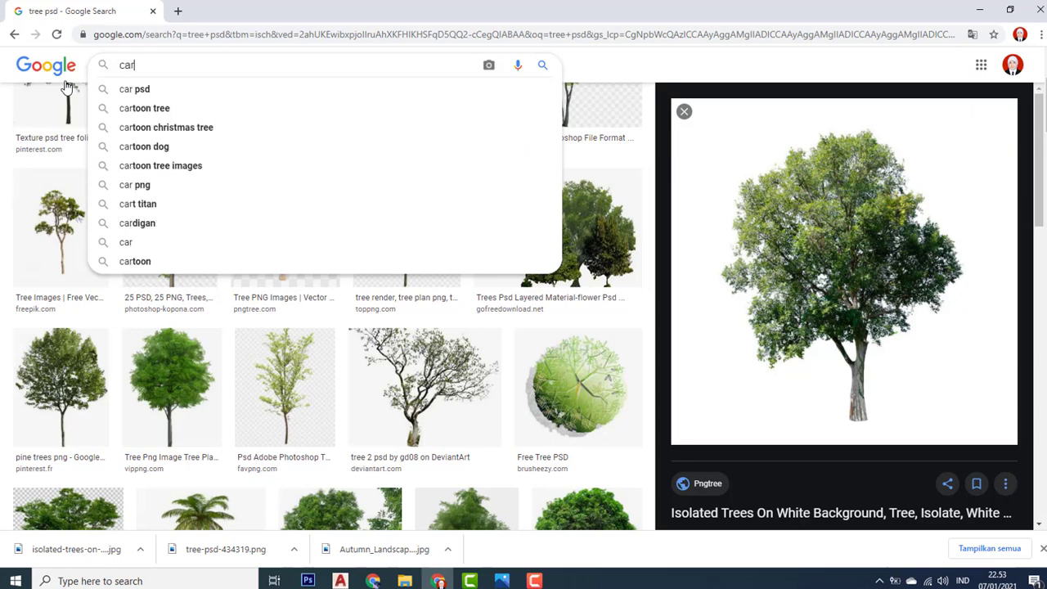
pyautogui.click(131, 89)
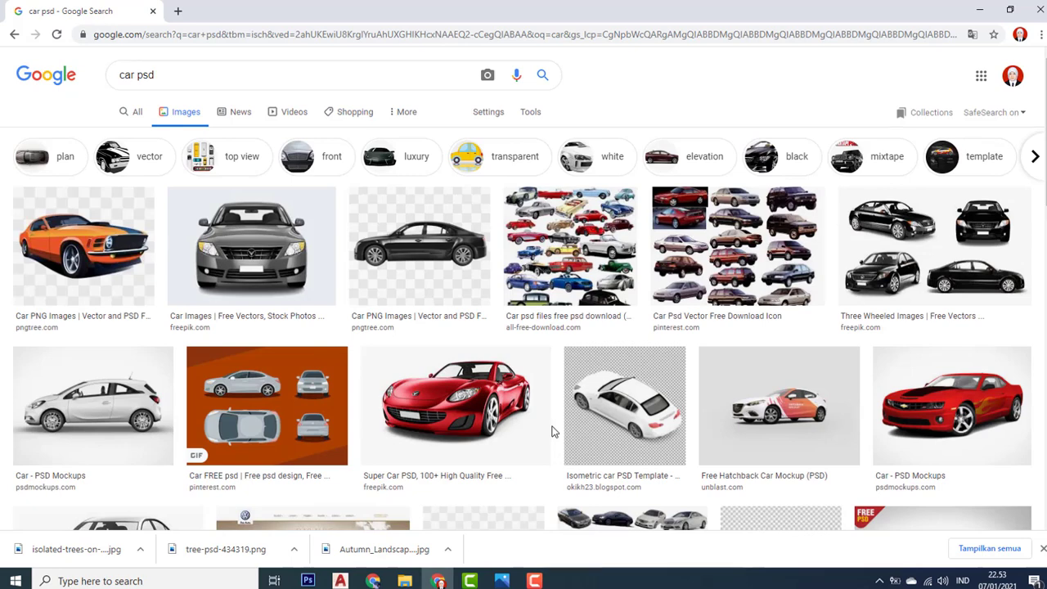
# - Examine the "car psd" image results for a suitable car, briefly checking the house render in Photoshop for comparison
pyautogui.scroll(-1, 745, 501)
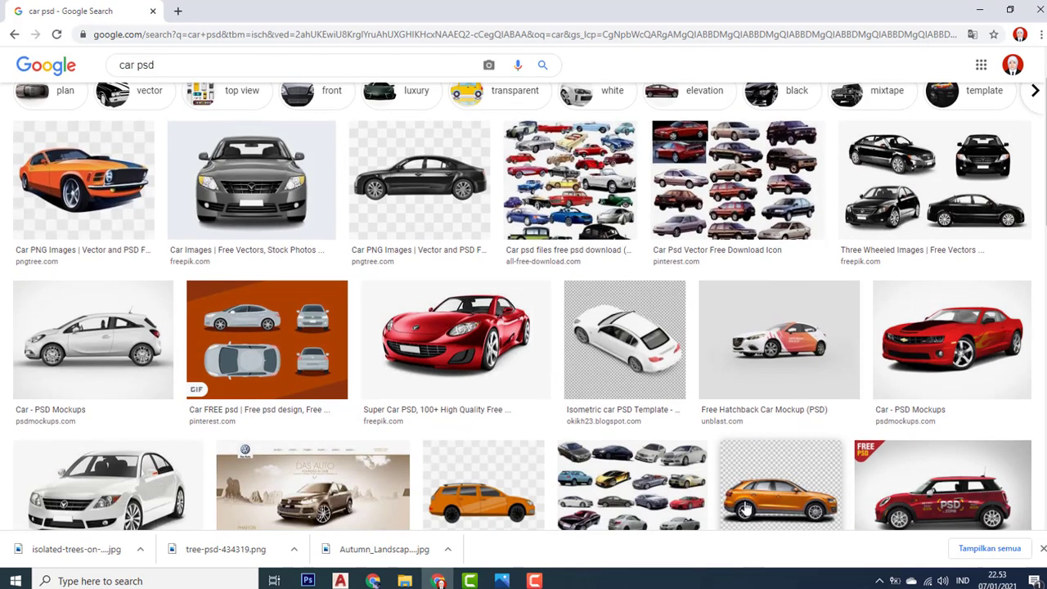
pyautogui.scroll(-2, 731, 506)
pyautogui.scroll(-2, 663, 495)
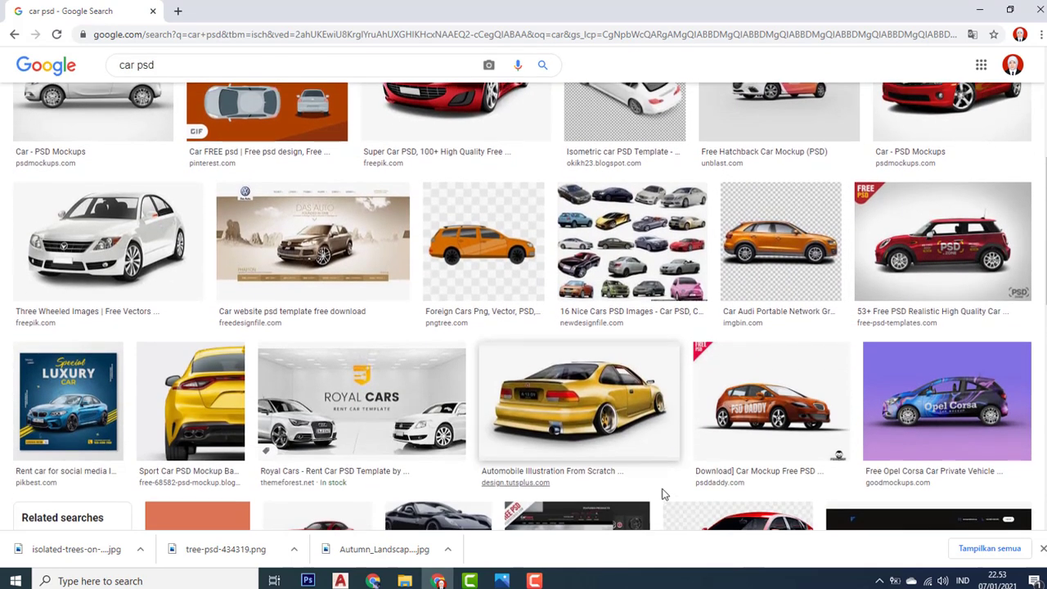
pyautogui.scroll(-2, 639, 488)
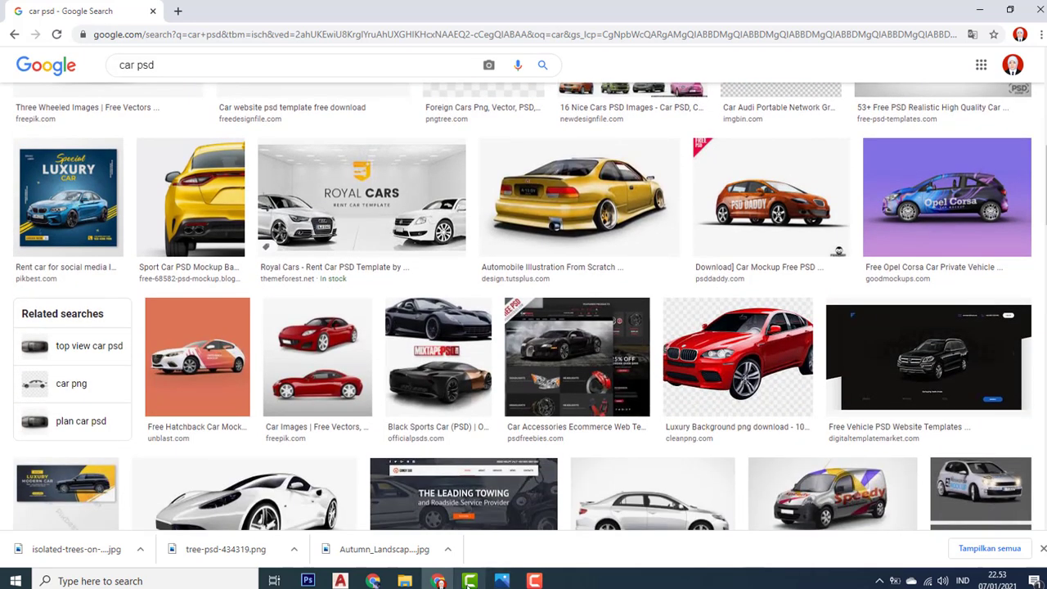
pyautogui.click(307, 579)
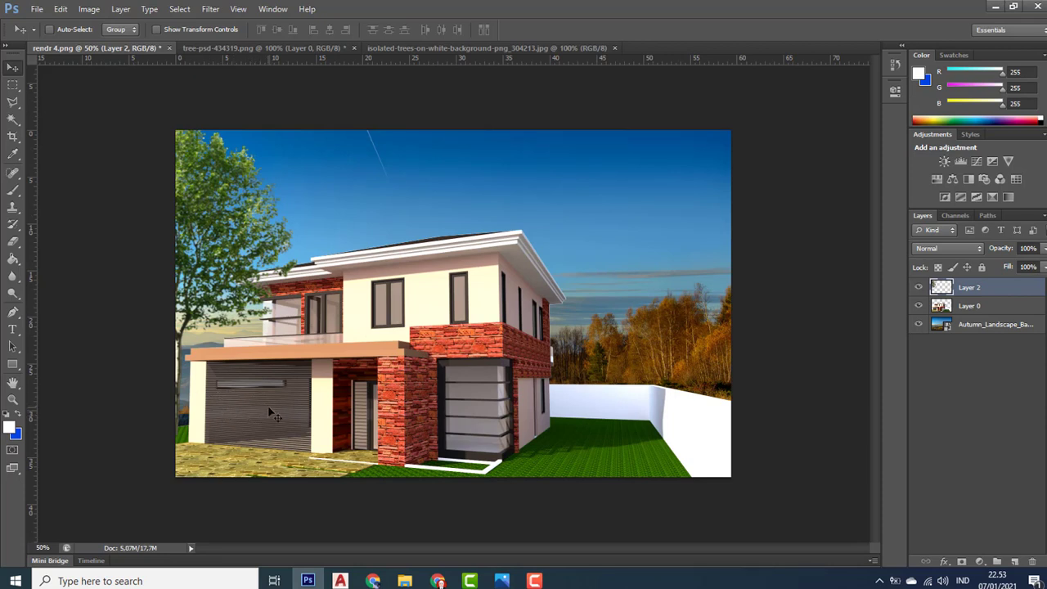
pyautogui.click(437, 581)
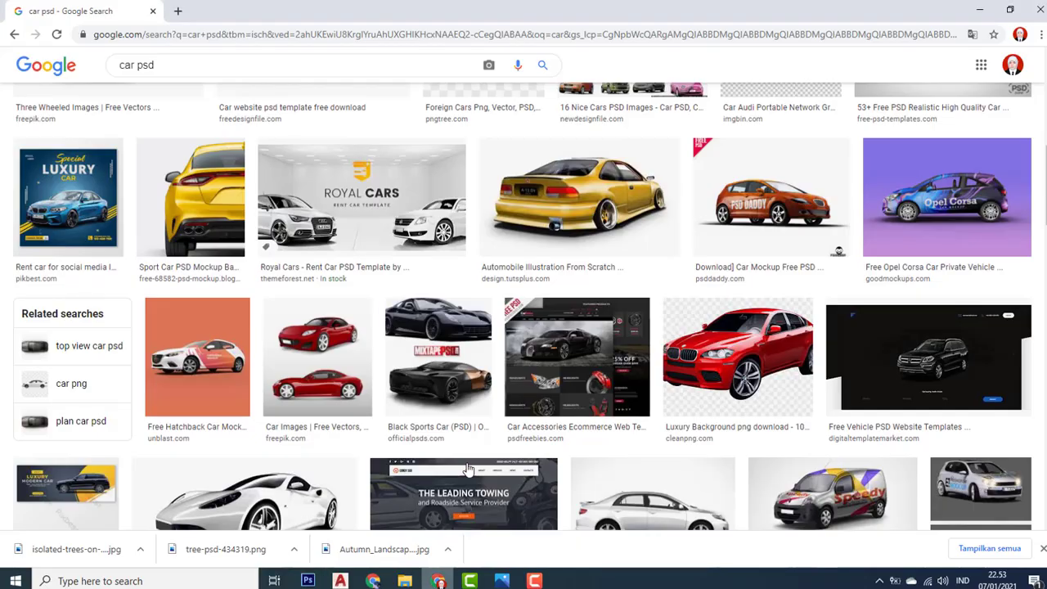
pyautogui.scroll(-2, 495, 366)
pyautogui.scroll(-1, 495, 365)
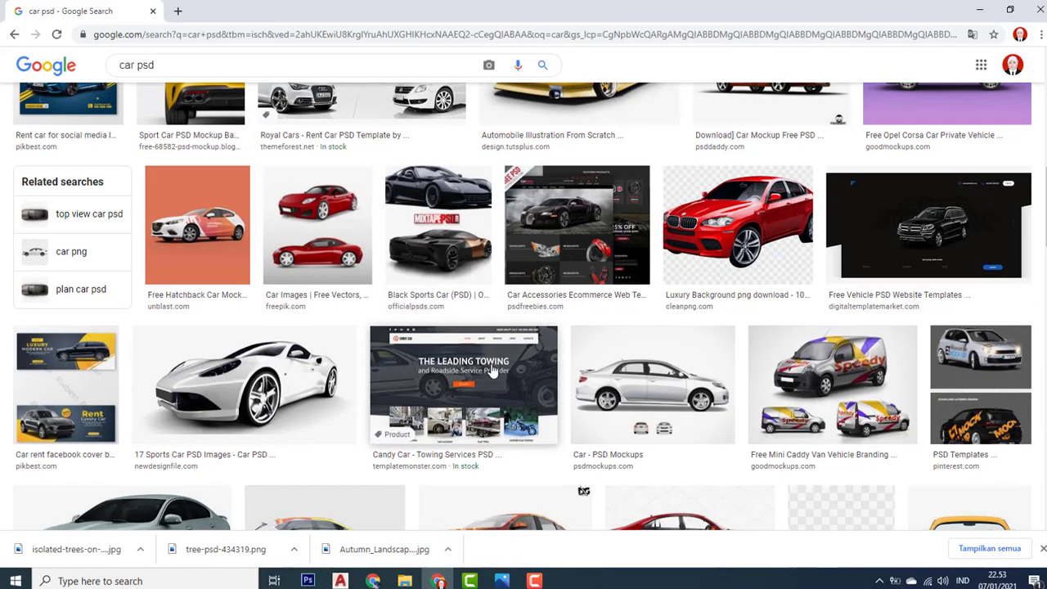
pyautogui.scroll(-2, 494, 368)
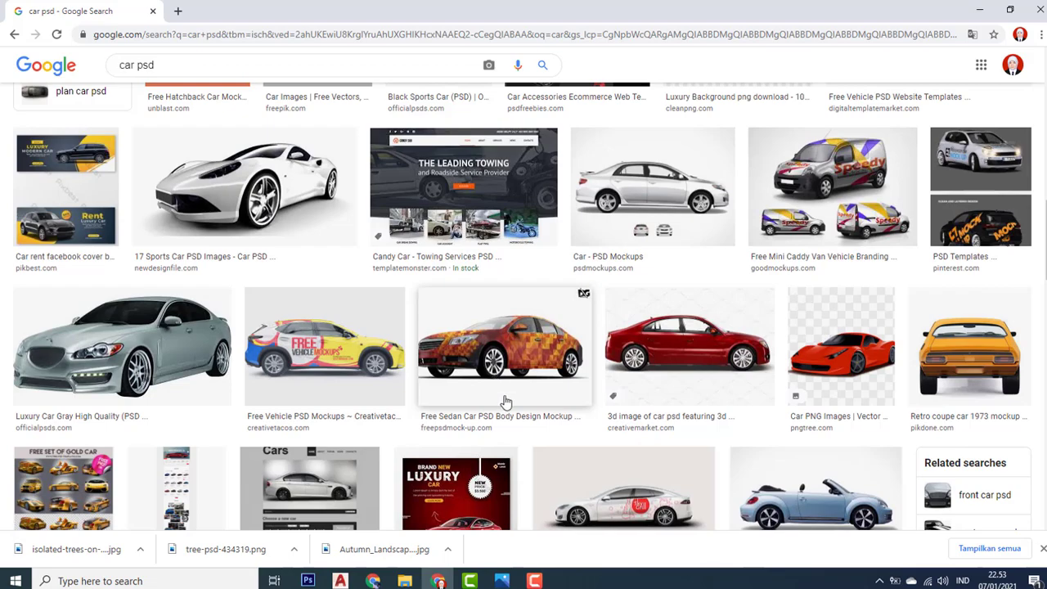
pyautogui.scroll(-6, 508, 399)
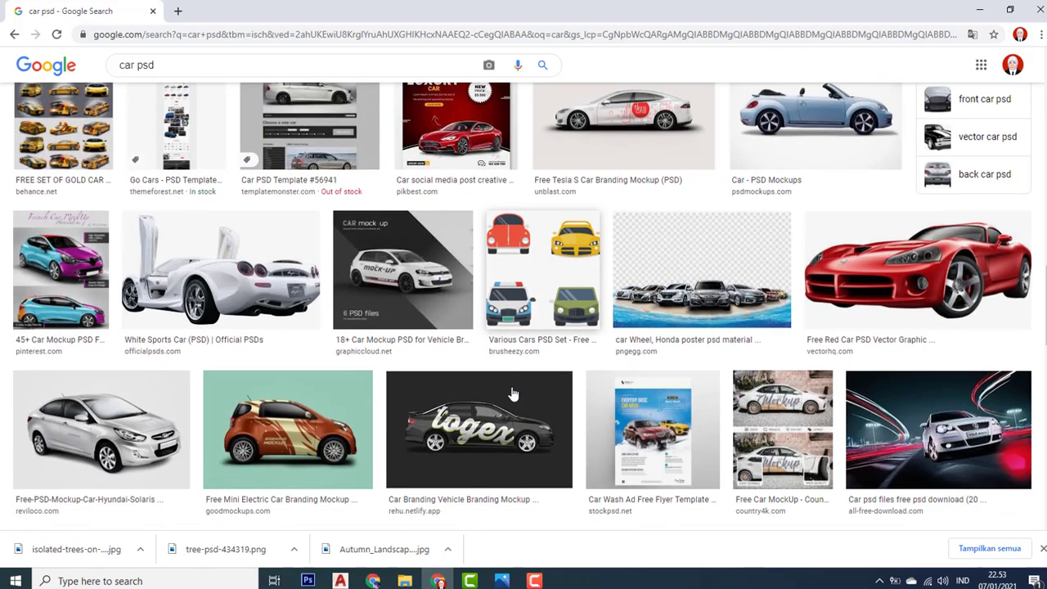
pyautogui.scroll(-5, 512, 393)
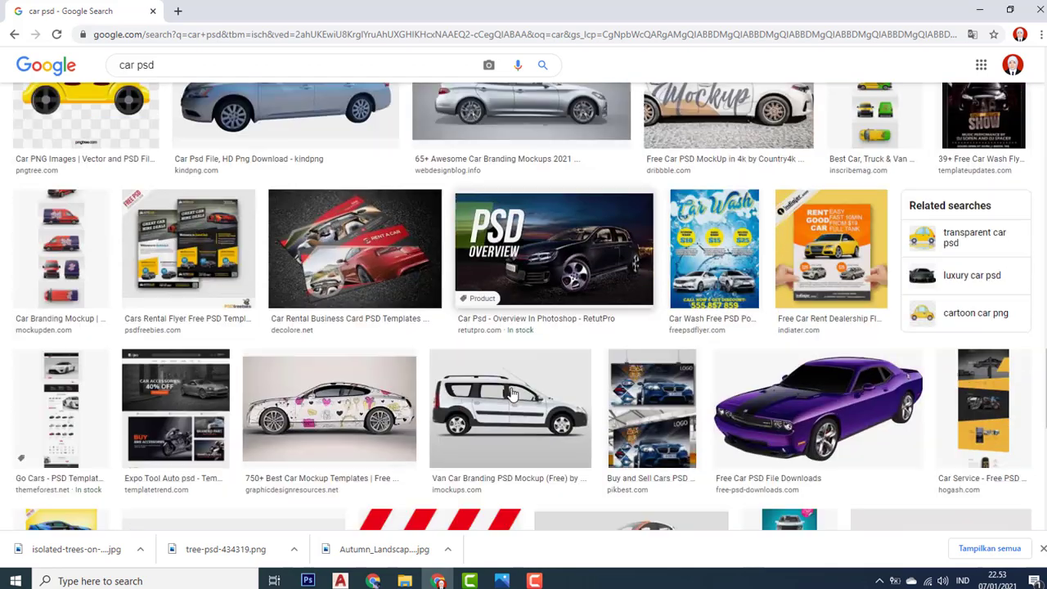
pyautogui.scroll(-2, 510, 395)
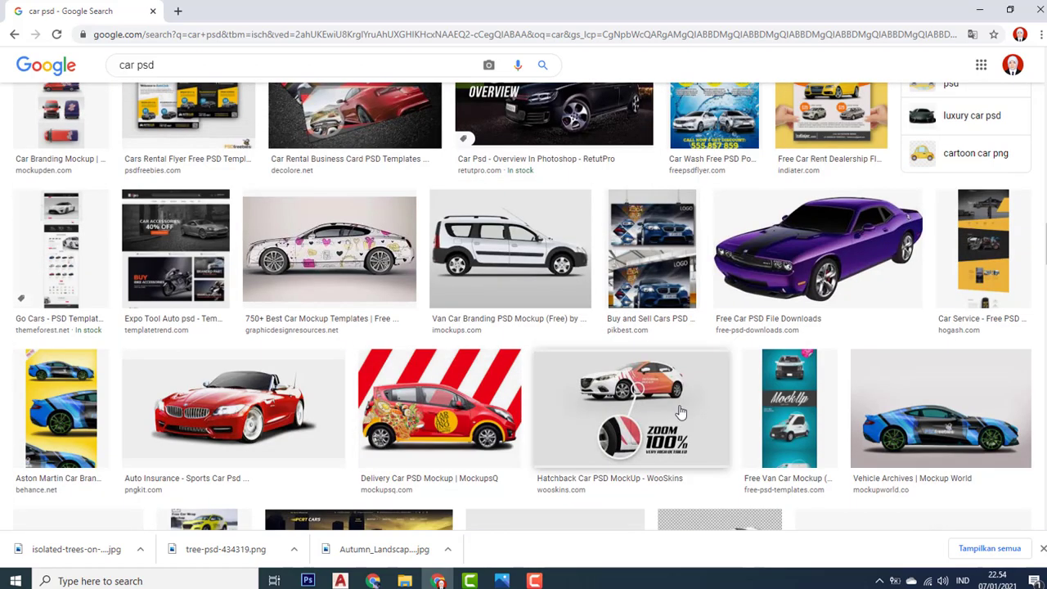
pyautogui.scroll(-4, 520, 405)
pyautogui.scroll(-5, 679, 412)
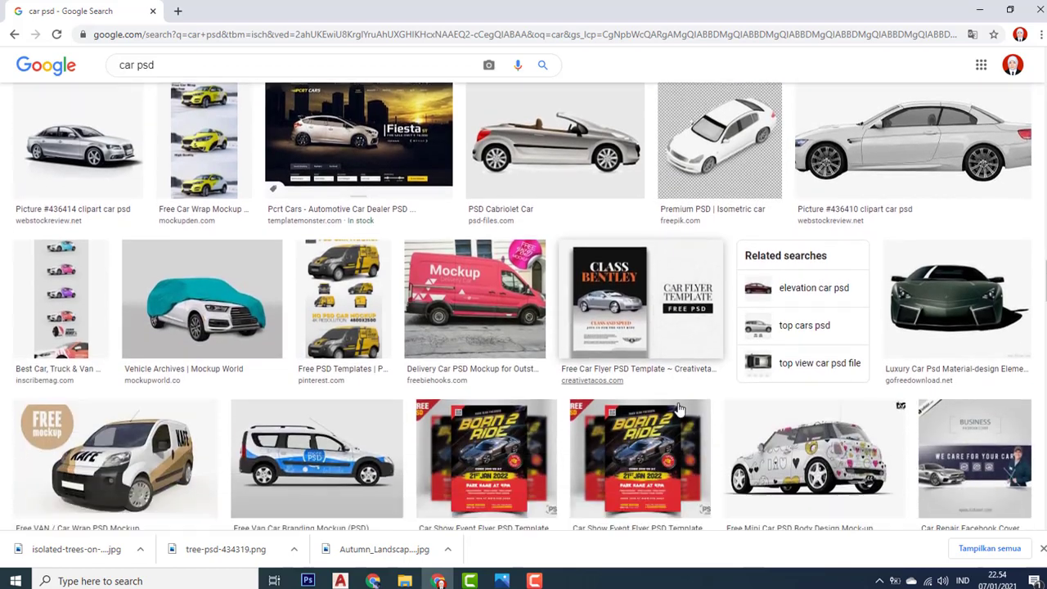
pyautogui.scroll(-7, 672, 380)
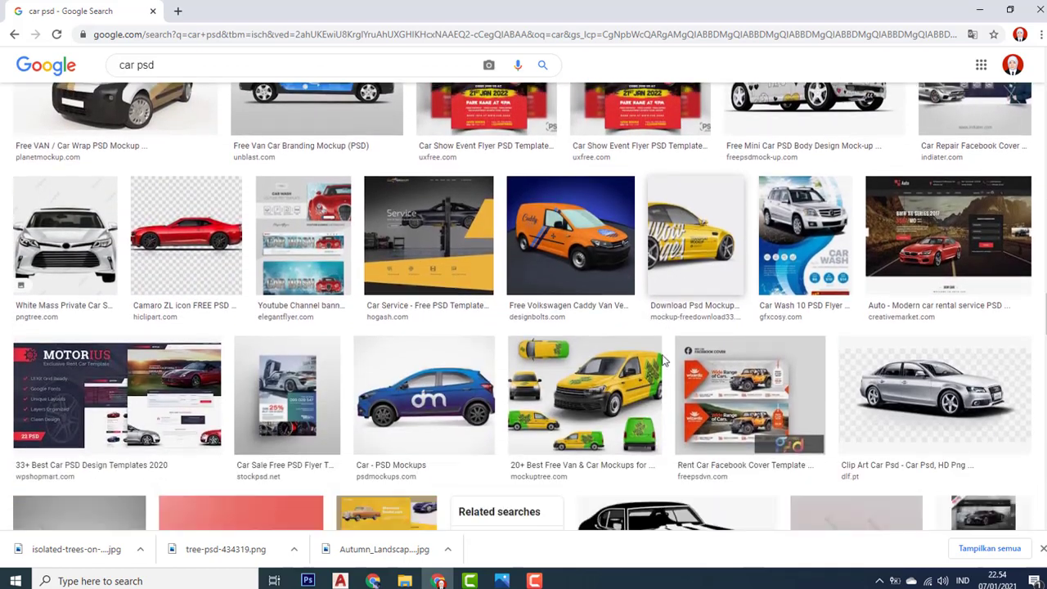
pyautogui.scroll(-7, 655, 360)
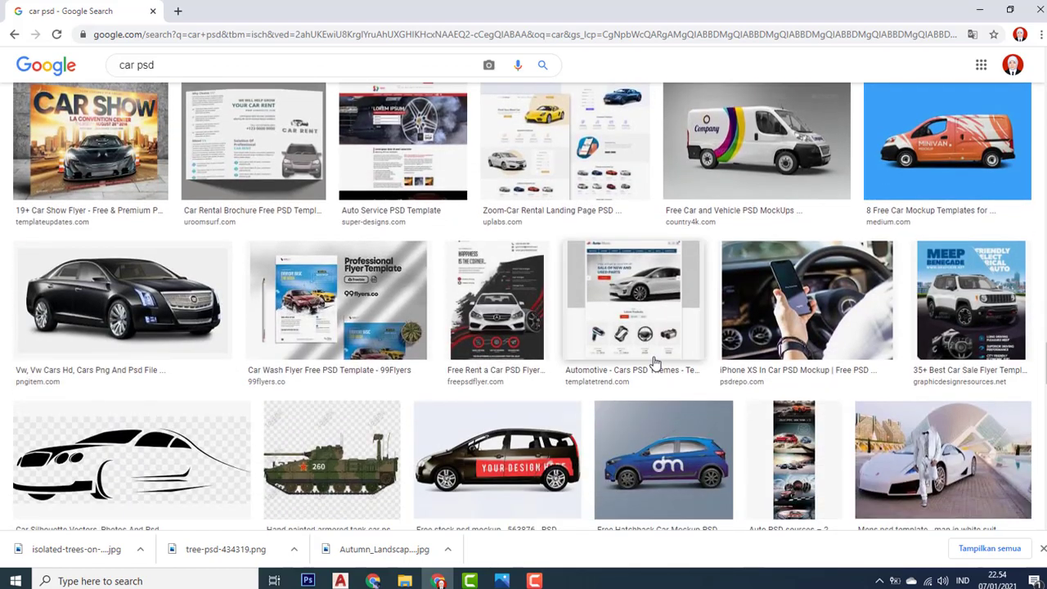
pyautogui.scroll(-2, 655, 365)
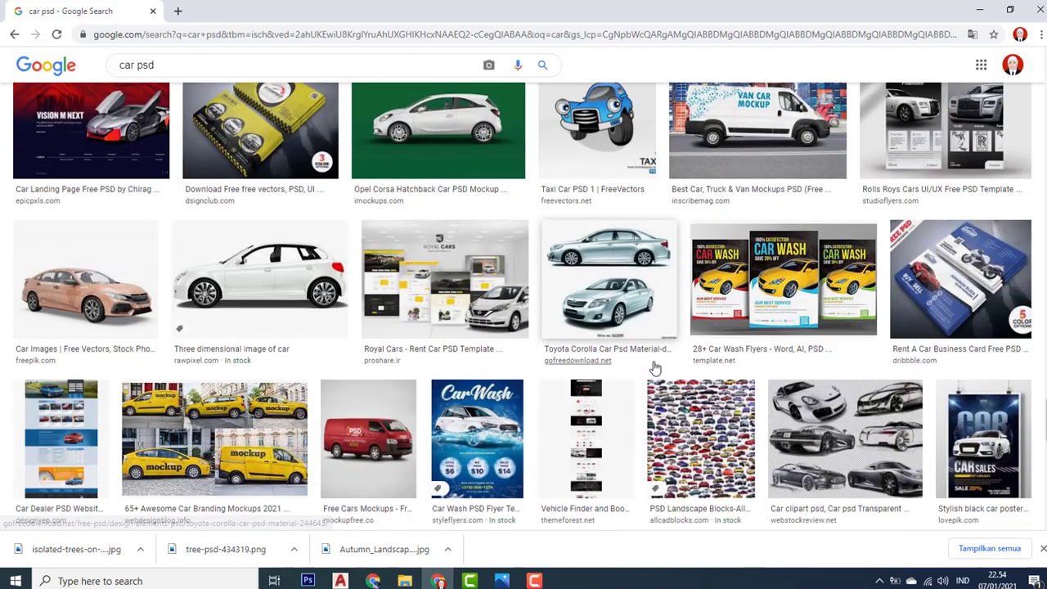
pyautogui.click(638, 301)
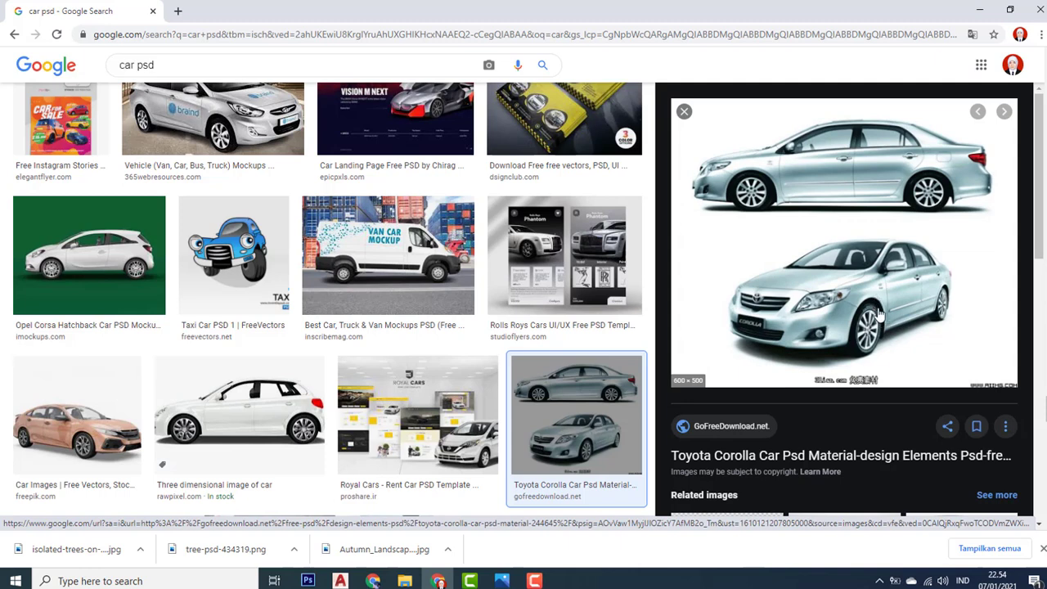
pyautogui.rightClick(806, 310)
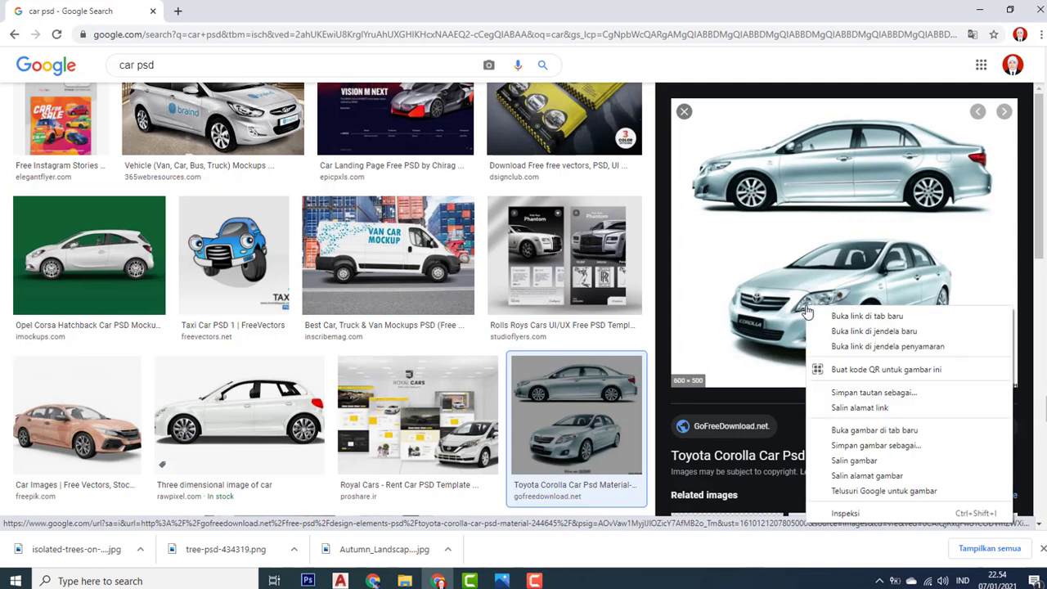
pyautogui.click(878, 446)
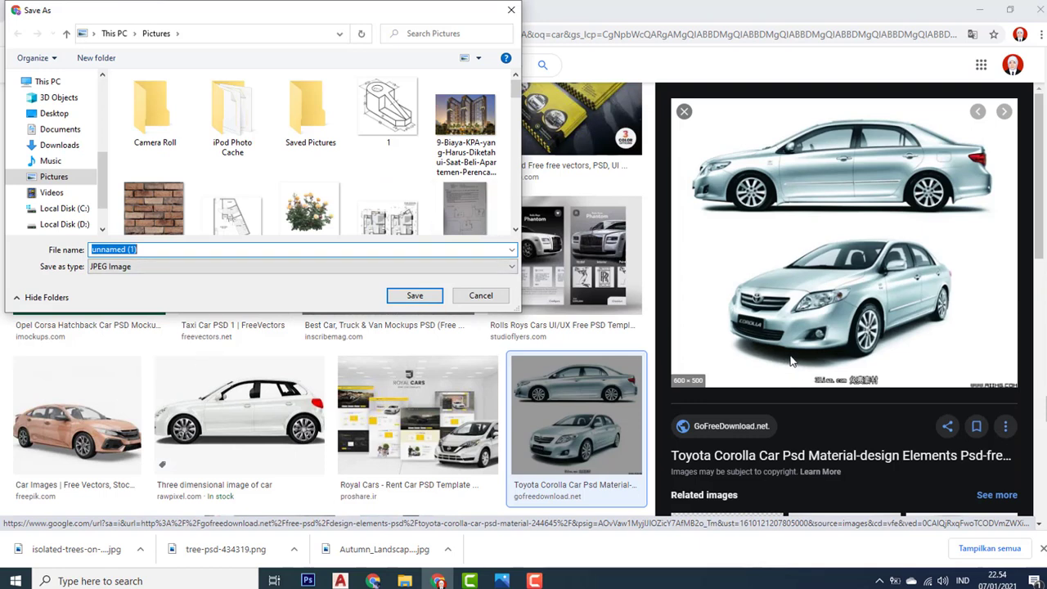
pyautogui.click(511, 10)
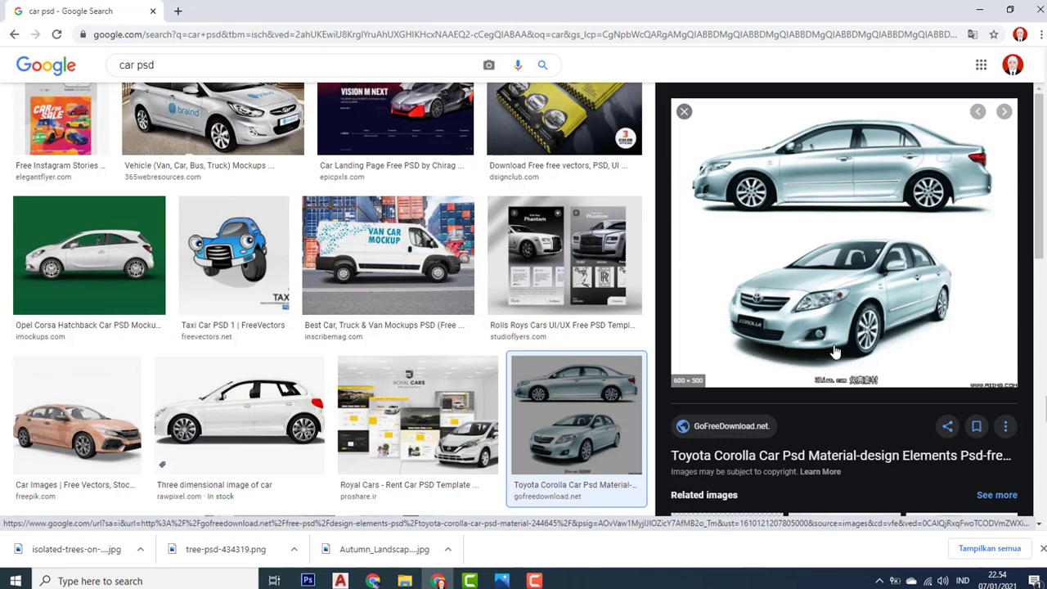
pyautogui.scroll(-6, 295, 372)
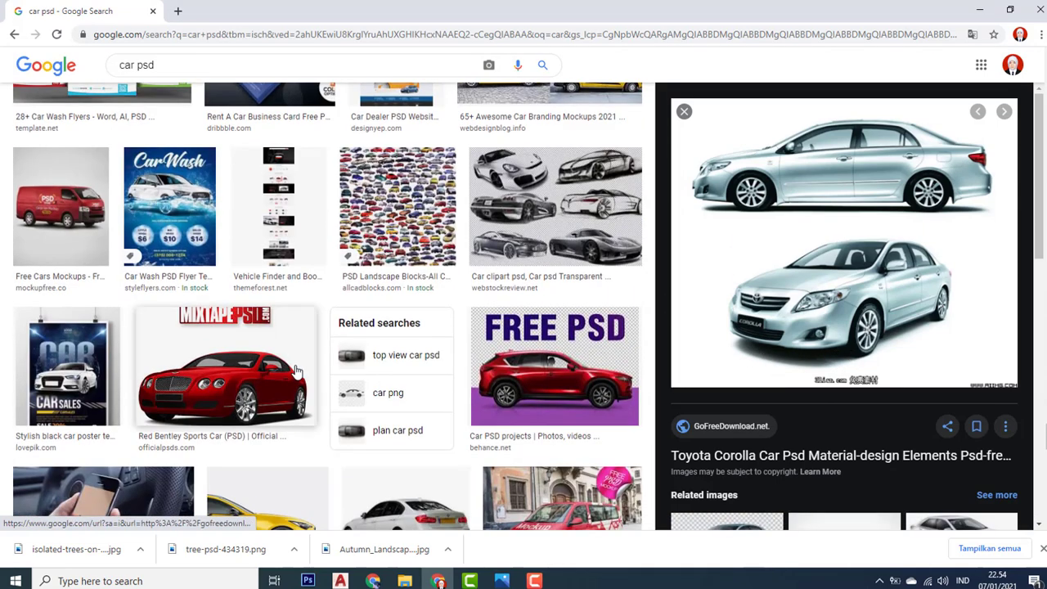
pyautogui.scroll(-3, 299, 363)
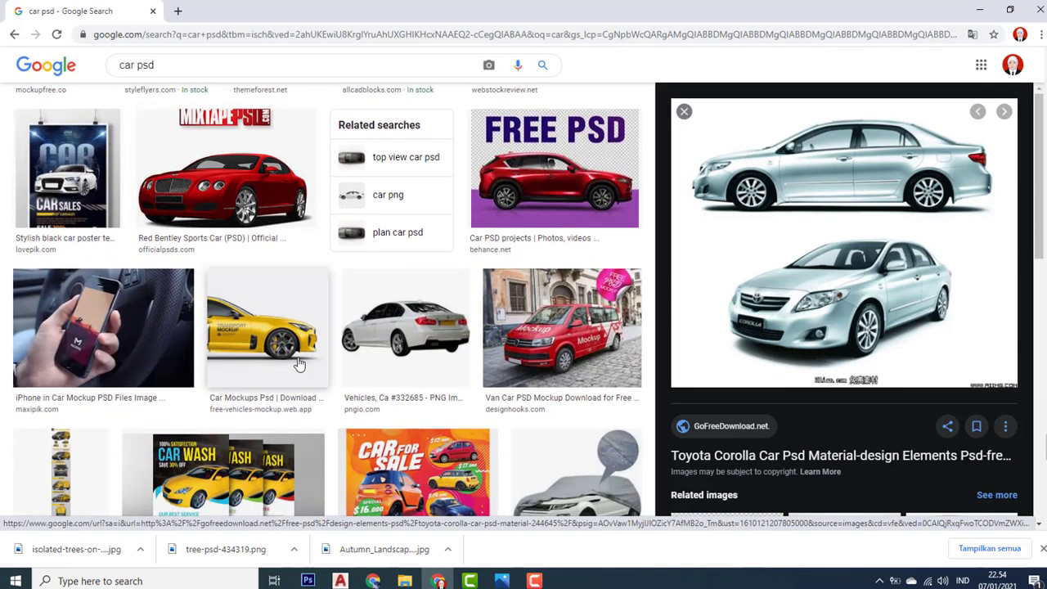
pyautogui.scroll(-3, 298, 362)
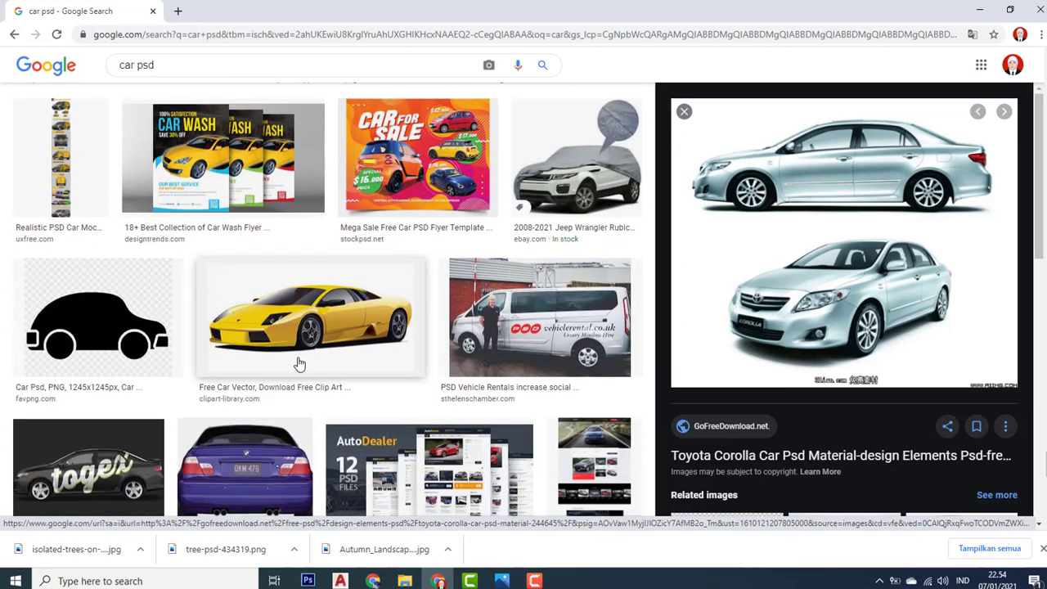
pyautogui.click(341, 315)
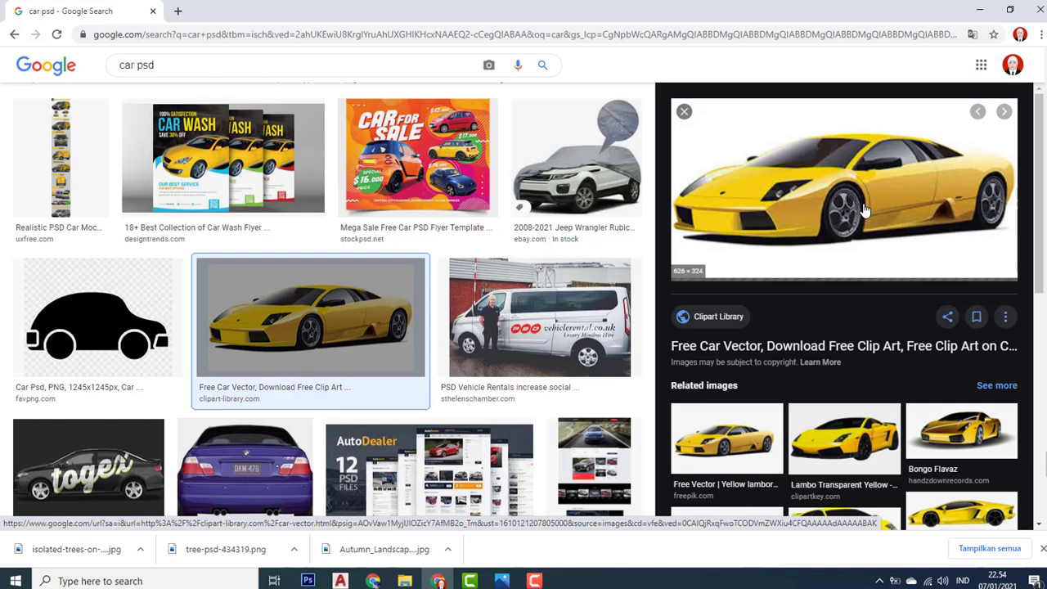
pyautogui.rightClick(864, 210)
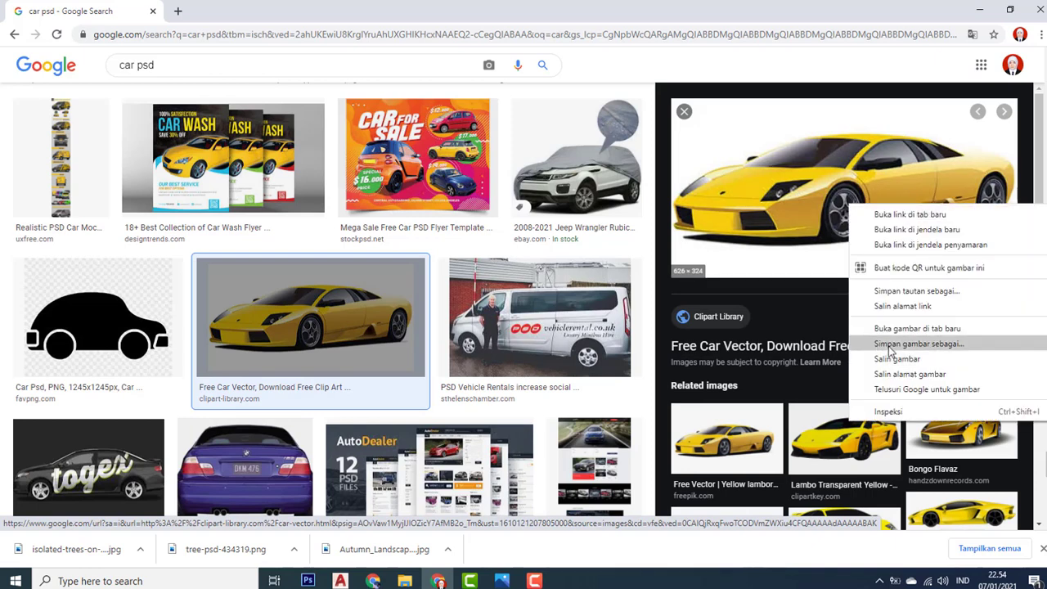
pyautogui.click(889, 347)
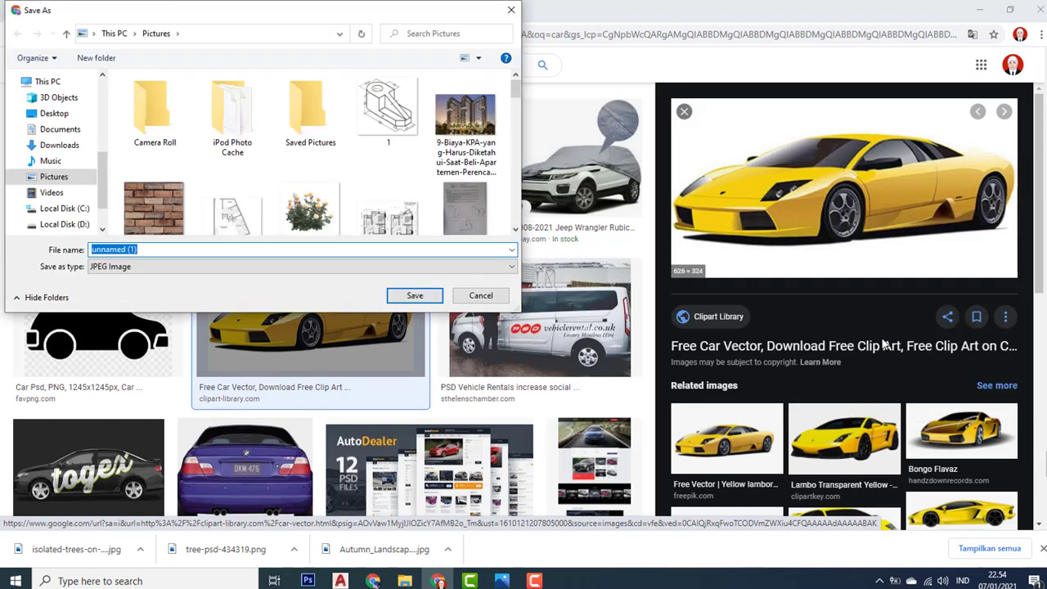
pyautogui.click(509, 11)
pyautogui.scroll(-10, 561, 292)
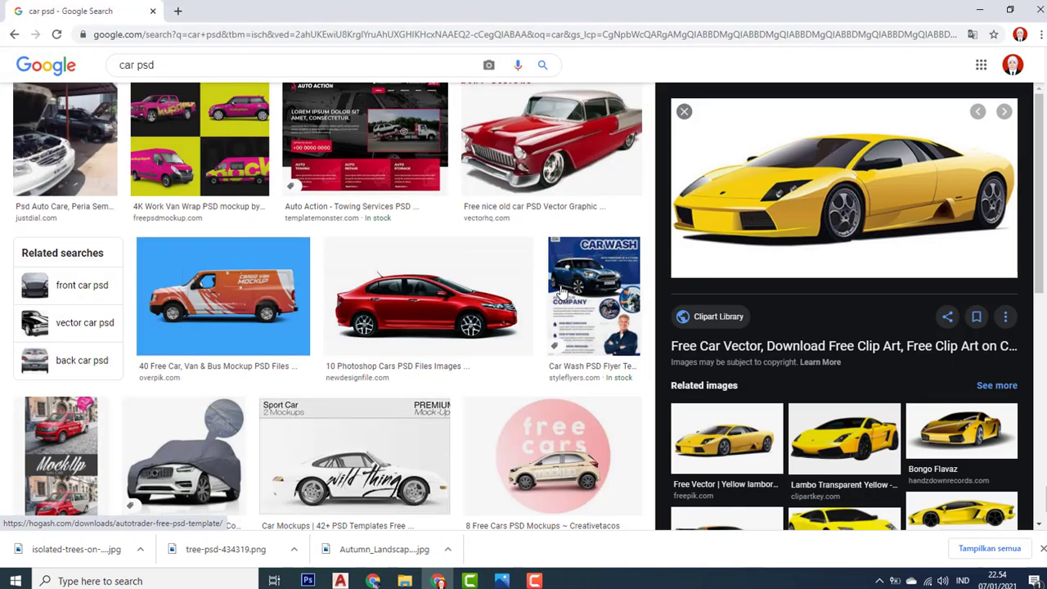
pyautogui.scroll(-8, 561, 292)
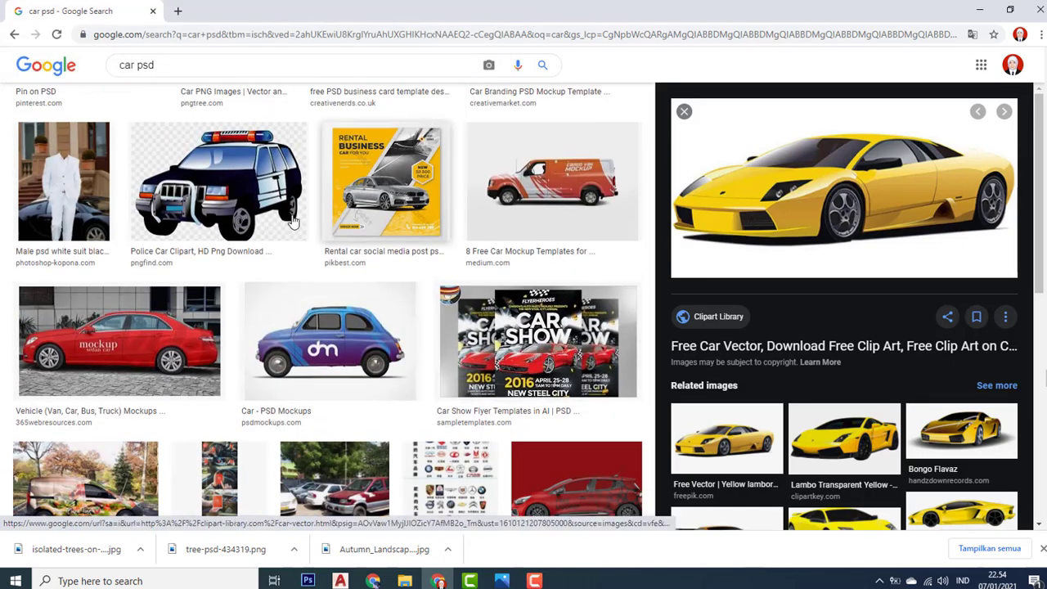
pyautogui.scroll(5, 188, 98)
# - Change the Google Images search to "car png"
pyautogui.doubleClick(144, 64)
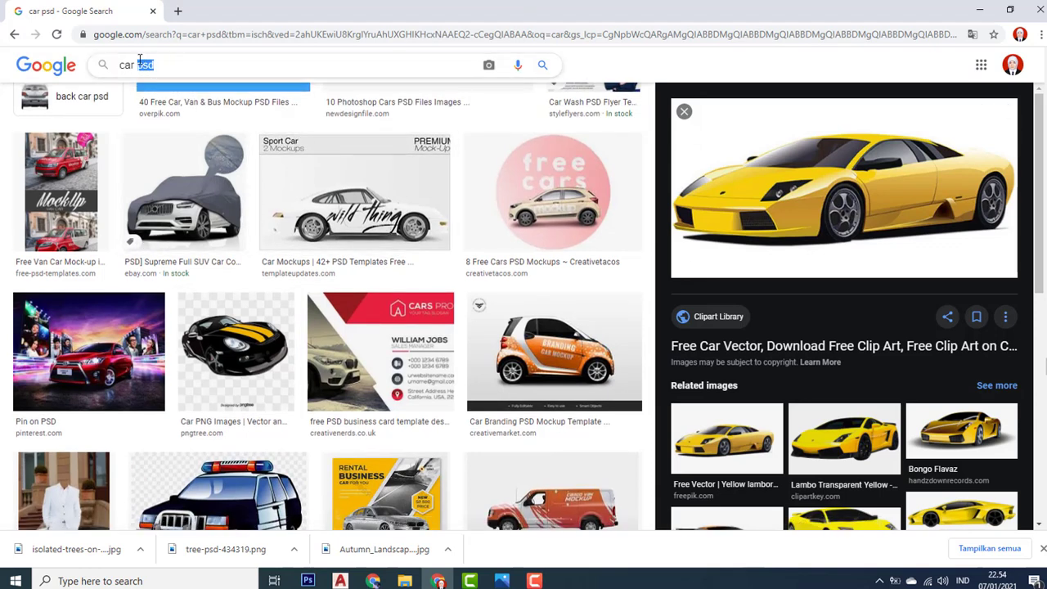
pyautogui.write('png')
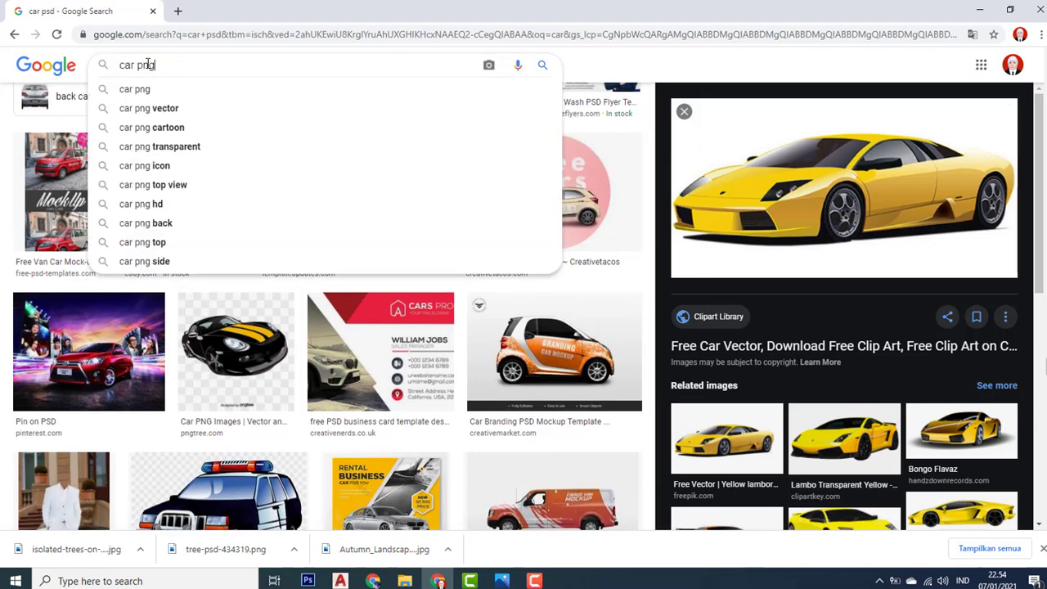
pyautogui.press('Return')
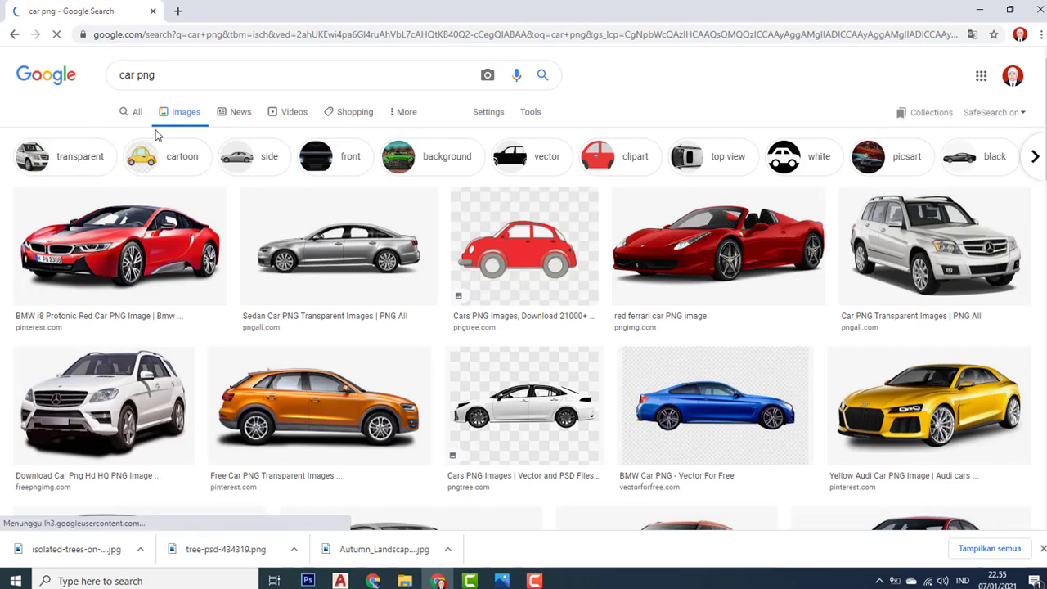
# - Open the red BMW i8 Protonic result and save its image as a PNG in the Pictures folder
pyautogui.click(164, 260)
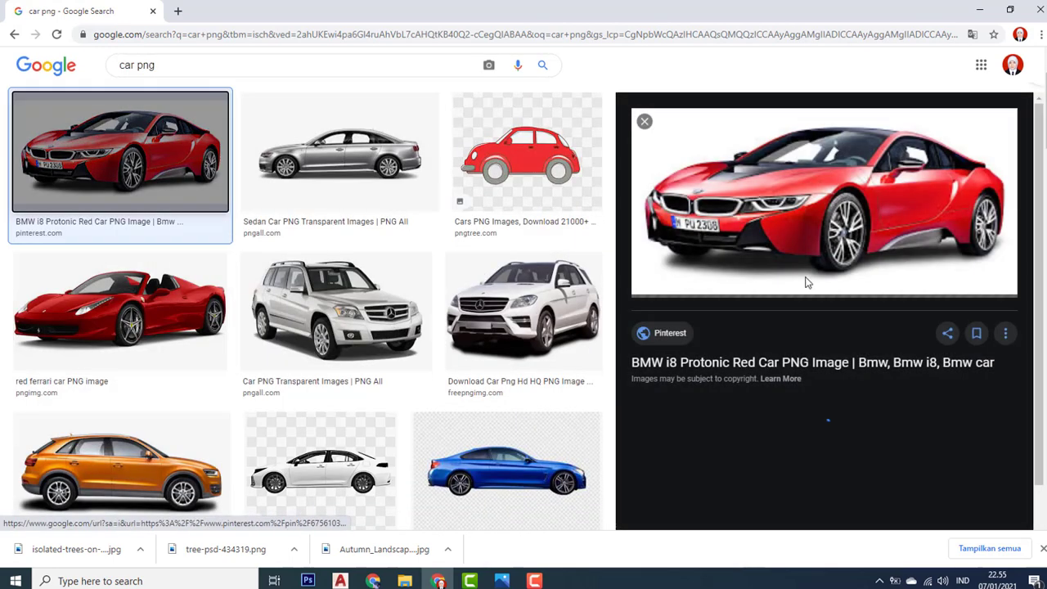
pyautogui.rightClick(796, 178)
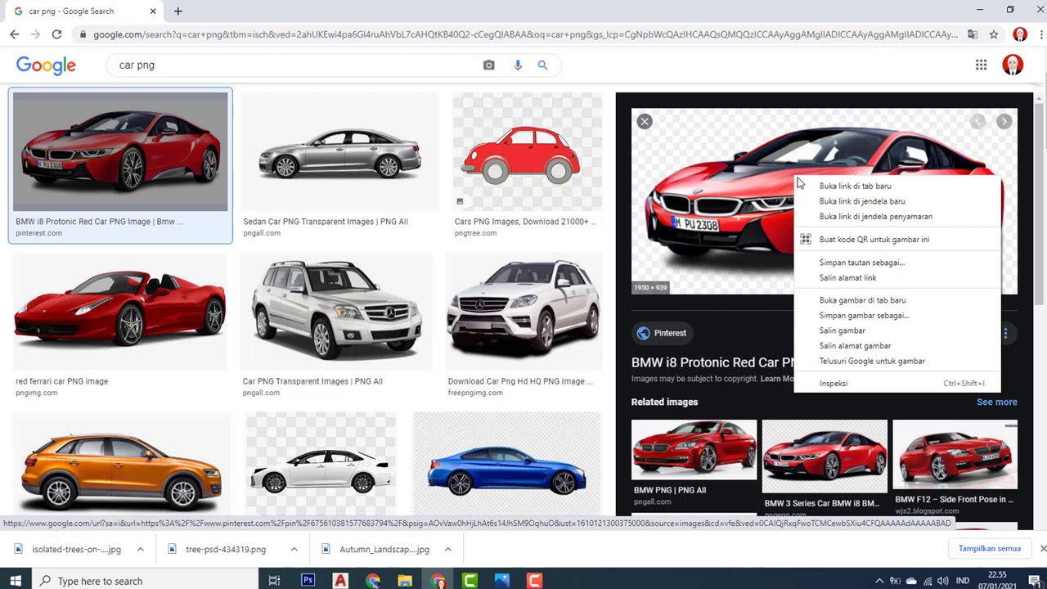
pyautogui.click(837, 316)
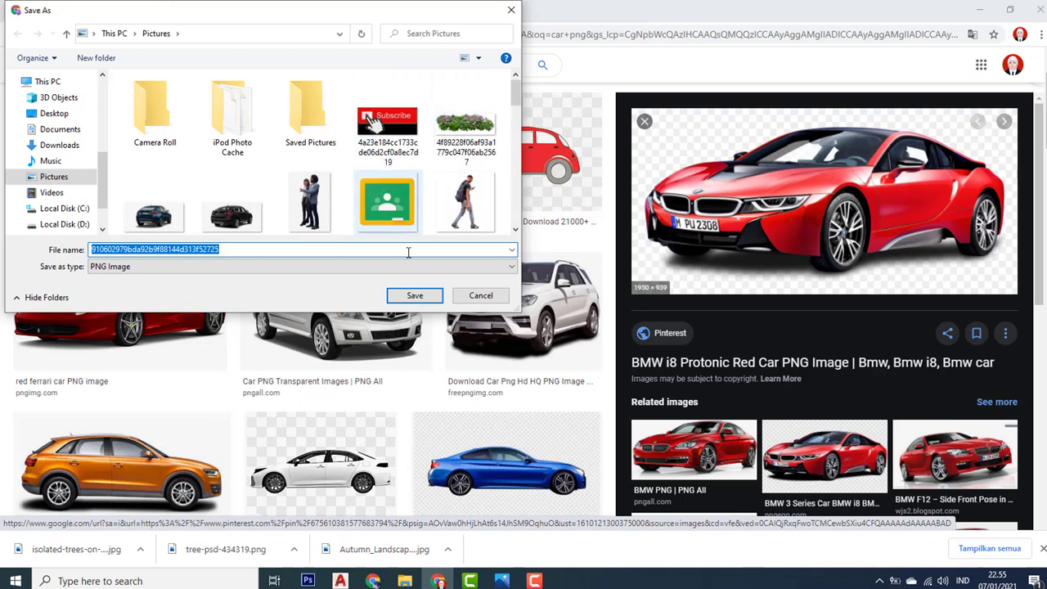
pyautogui.click(425, 296)
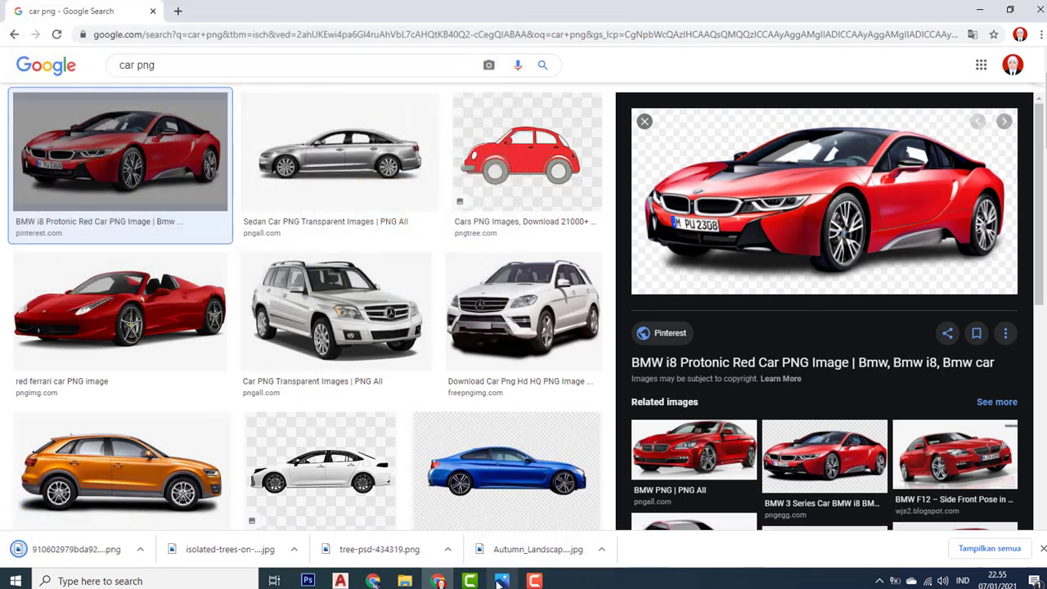
# - Open the downloaded red BMW car PNG from the Pictures folder in Adobe Photoshop CS6
pyautogui.click(404, 580)
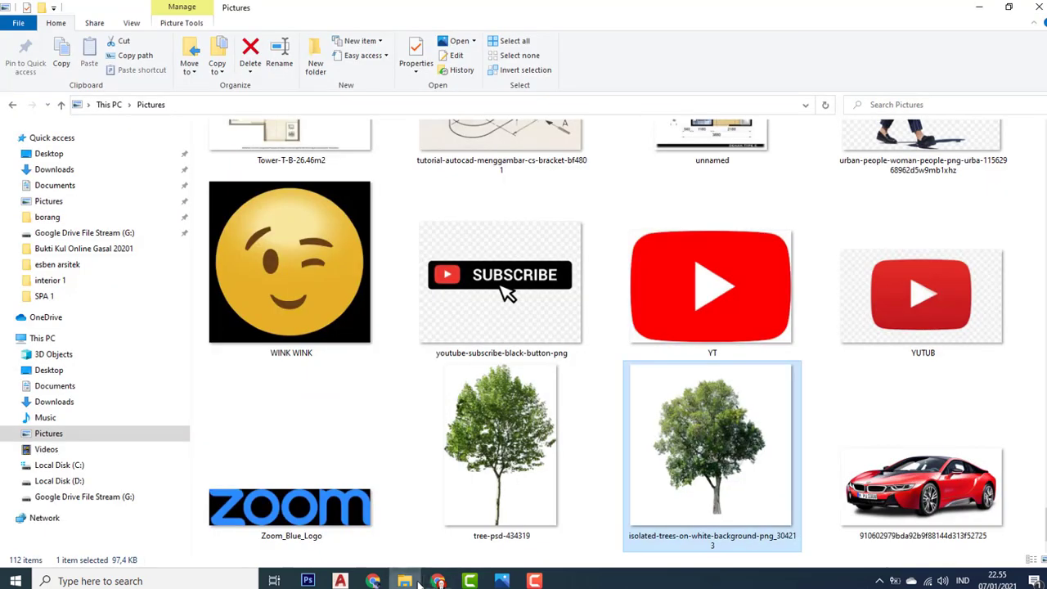
pyautogui.click(902, 469)
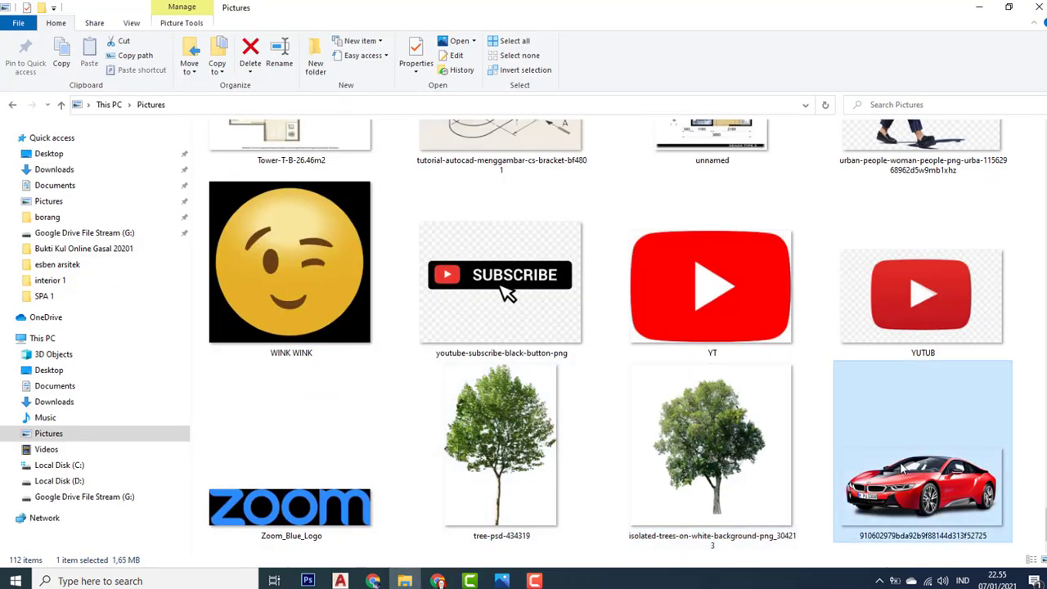
pyautogui.rightClick(902, 469)
pyautogui.moveTo(792, 344)
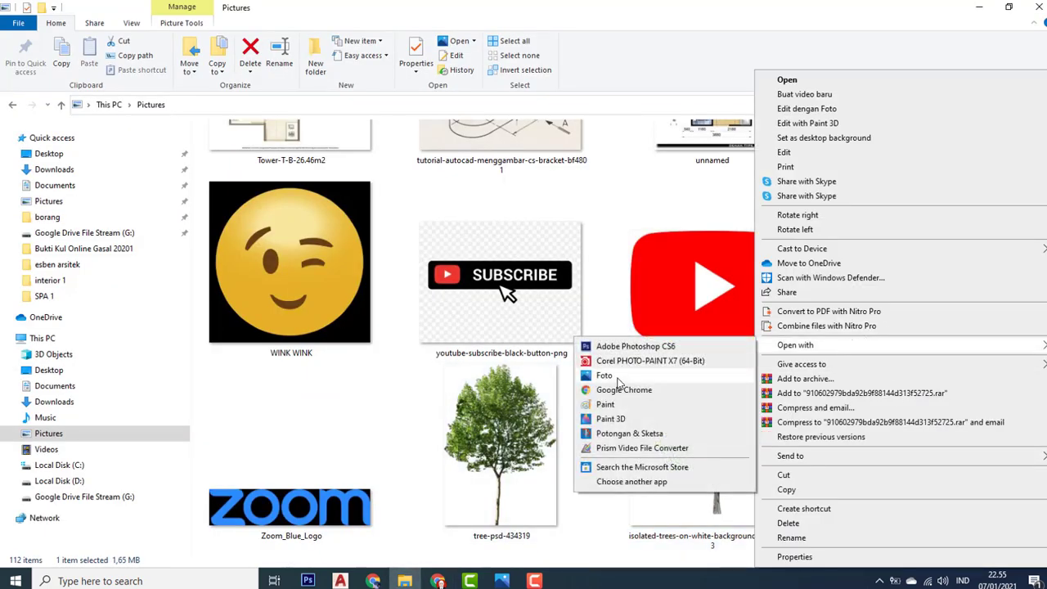
pyautogui.click(630, 346)
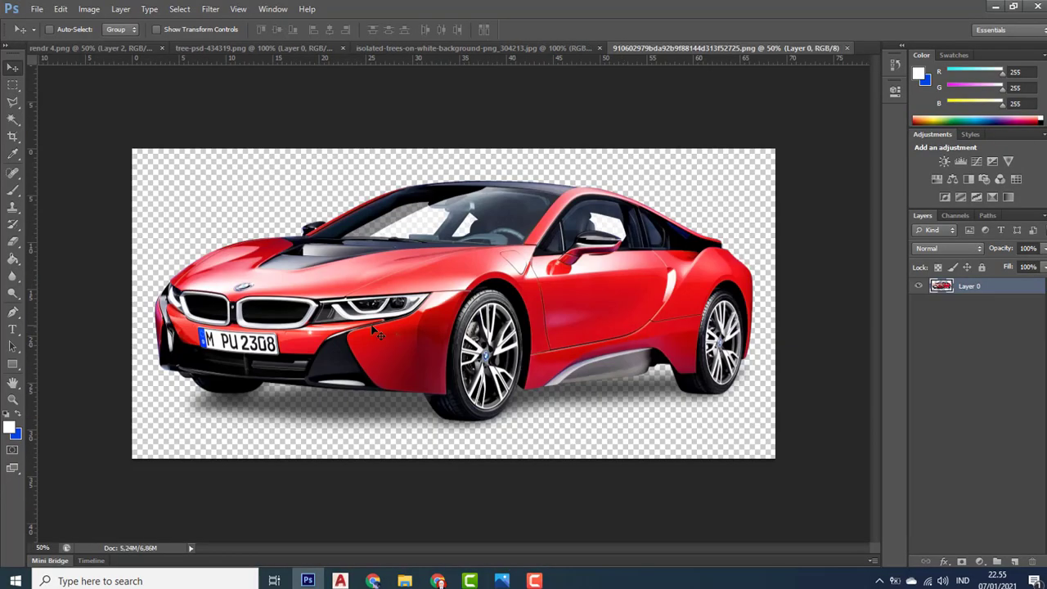
# - Select the whole red car image with the Rectangular Marquee, copy it and paste it into rendr 4.png
pyautogui.moveTo(370, 327)
pyautogui.mouseDown()
pyautogui.moveTo(476, 280)
pyautogui.moveTo(374, 350)
pyautogui.moveTo(372, 332)
pyautogui.mouseUp()
pyautogui.click(12, 87)
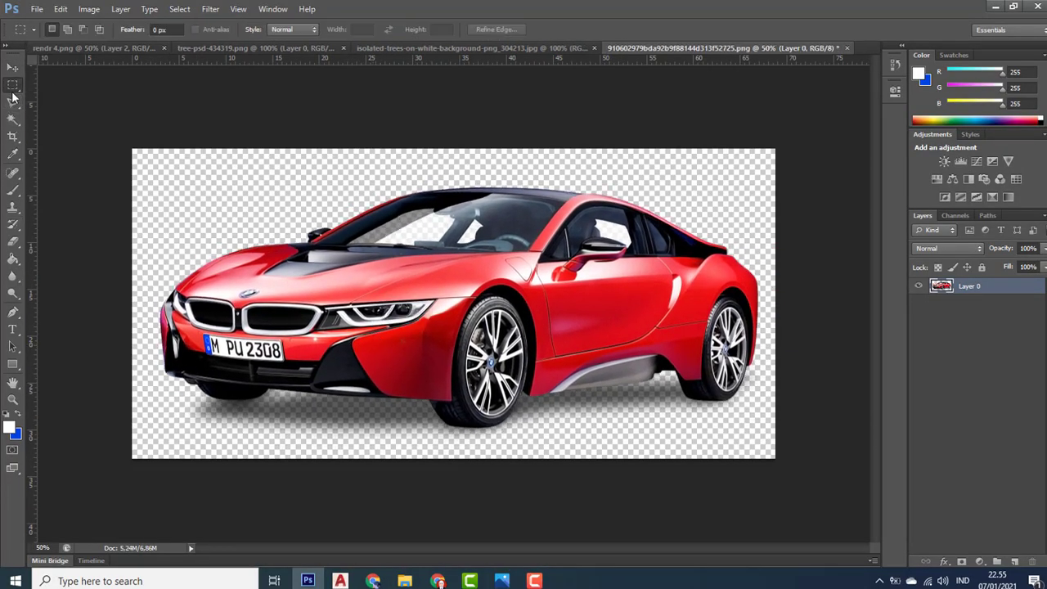
pyautogui.moveTo(144, 148); pyautogui.dragTo(775, 463)
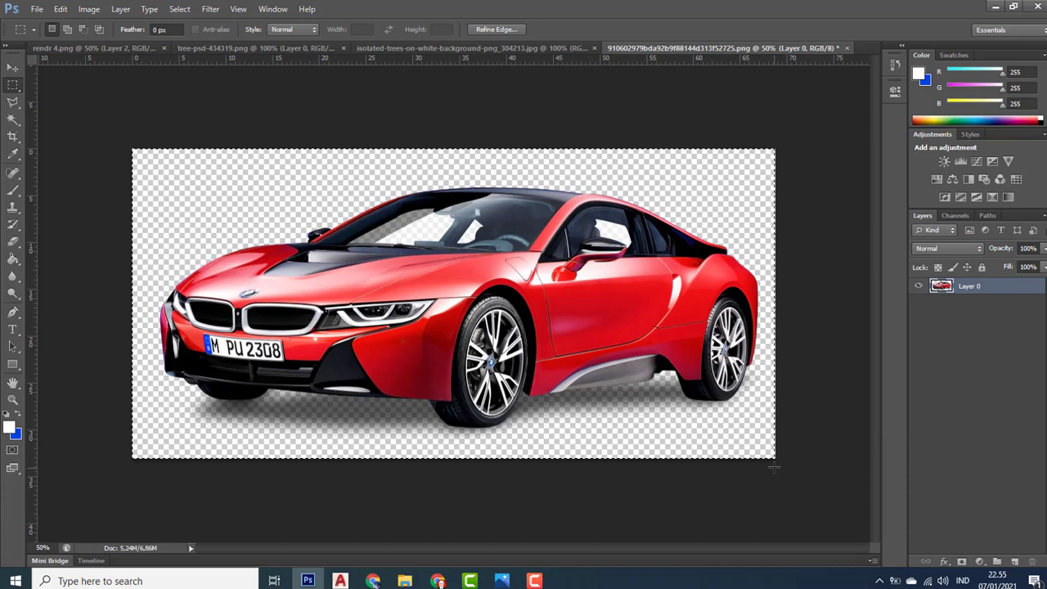
pyautogui.click(62, 49)
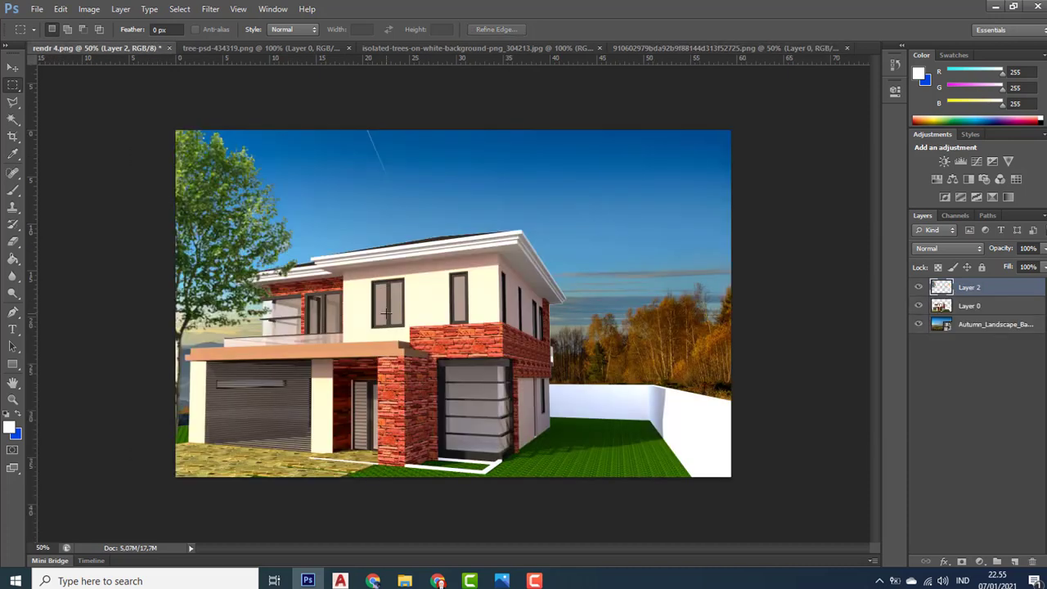
pyautogui.hotkey('ctrl', 'v')
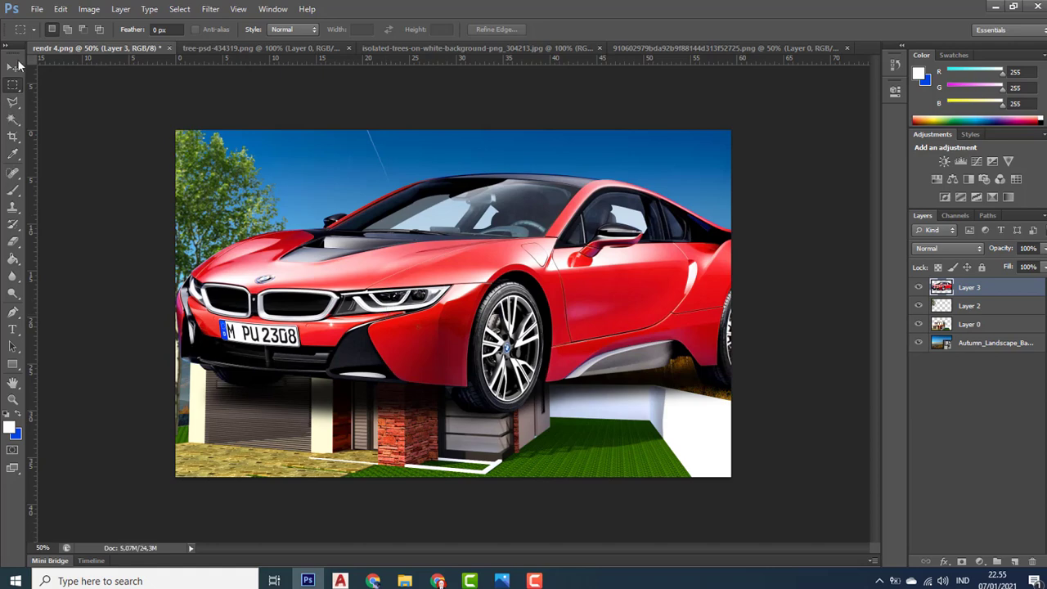
# - Move the full-size pasted car across the house render so its rear end covers the garage
pyautogui.click(13, 66)
pyautogui.moveTo(445, 269); pyautogui.dragTo(14, 407)
pyautogui.hotkey('ctrl', 'z')
pyautogui.moveTo(474, 323); pyautogui.dragTo(218, 369)
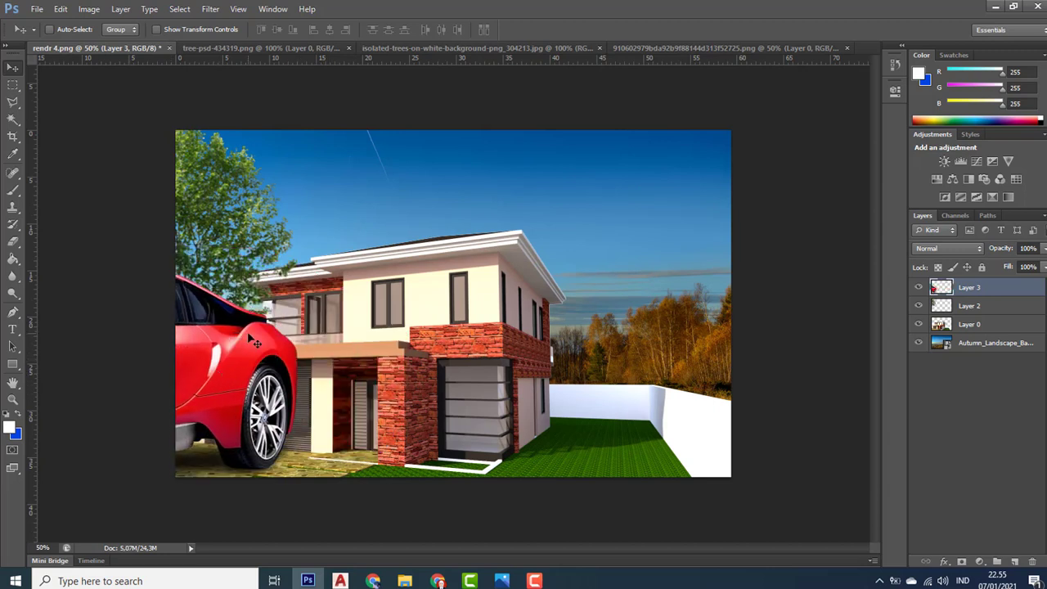
# - Scale the car to about 28.7% with Free Transform and place it on the paving in front of the garage door
pyautogui.hotkey('ctrl', 't')
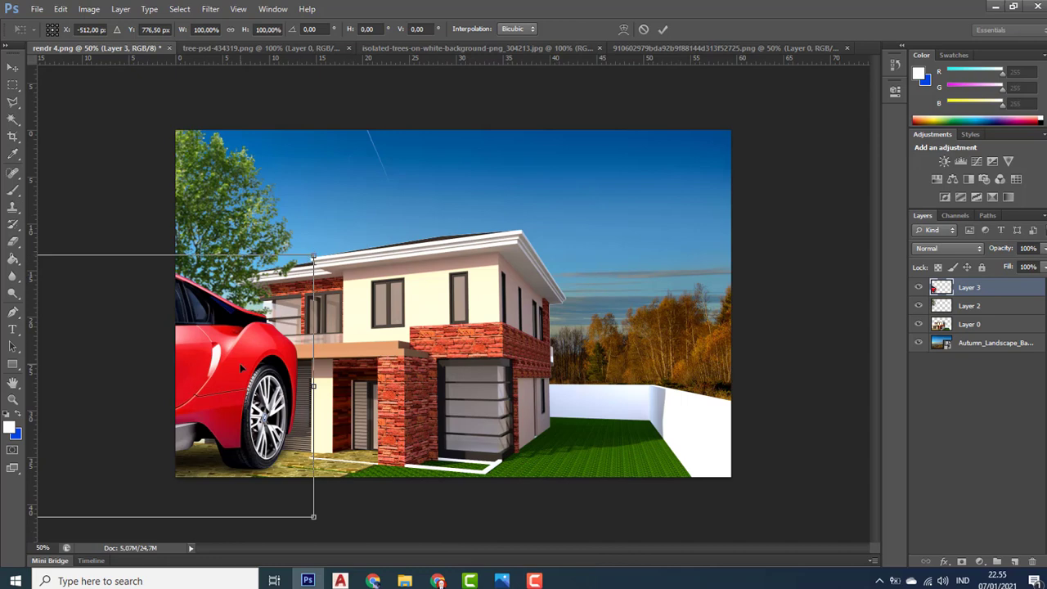
pyautogui.moveTo(239, 363); pyautogui.dragTo(664, 303)
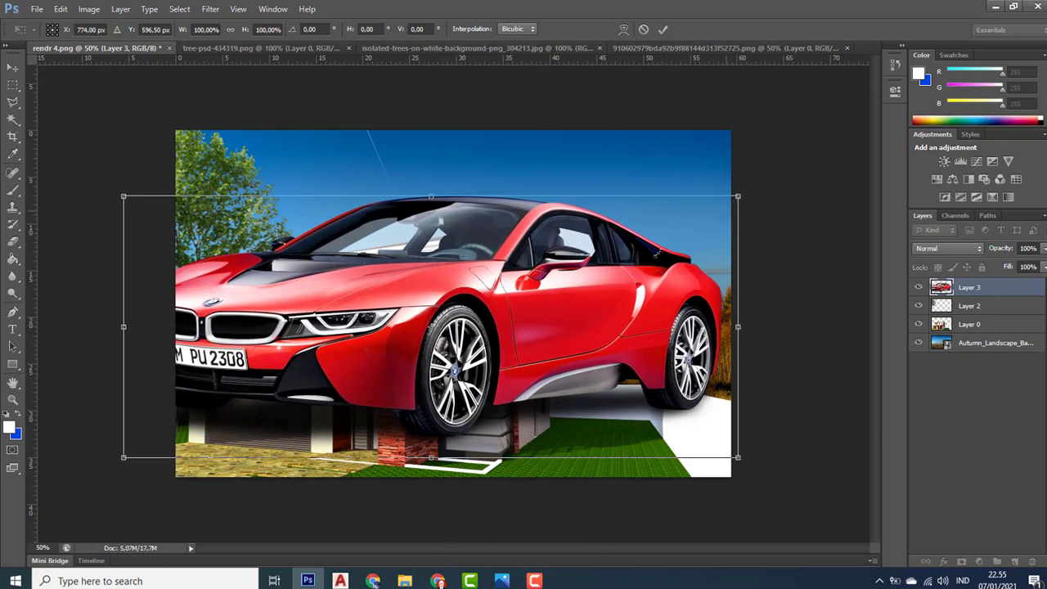
pyautogui.moveTo(737, 197); pyautogui.dragTo(305, 377)
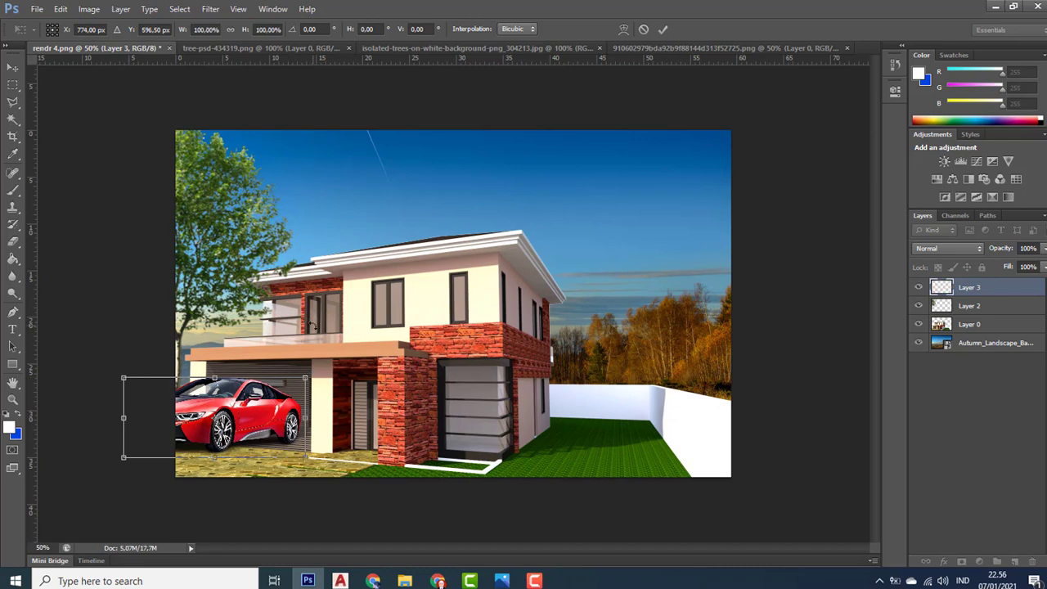
pyautogui.hotkey('ctrl', 'z')
pyautogui.moveTo(738, 196); pyautogui.dragTo(315, 410)
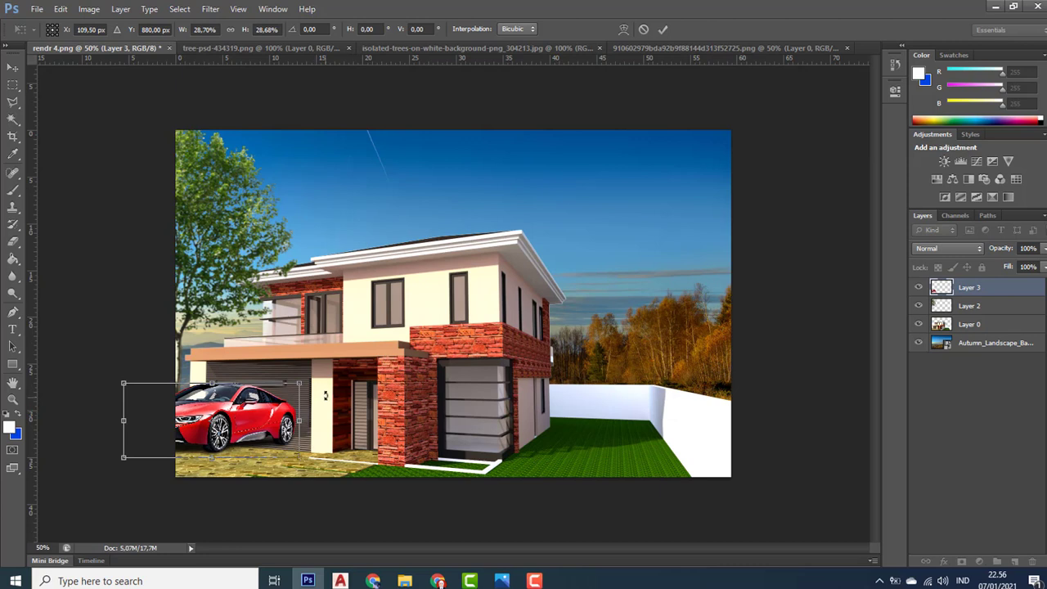
pyautogui.press('Return')
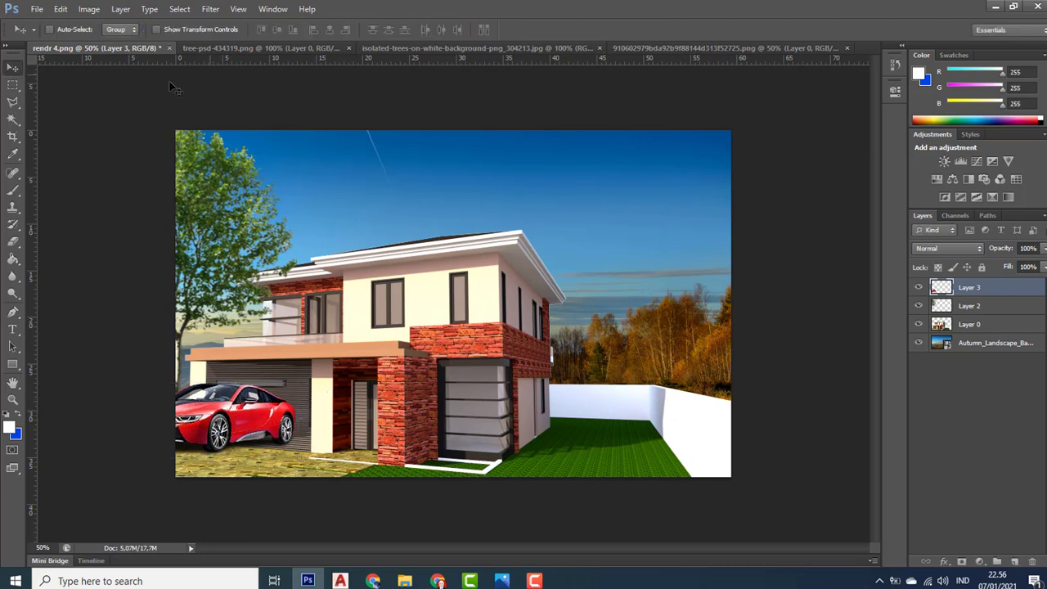
pyautogui.moveTo(248, 409); pyautogui.dragTo(227, 441)
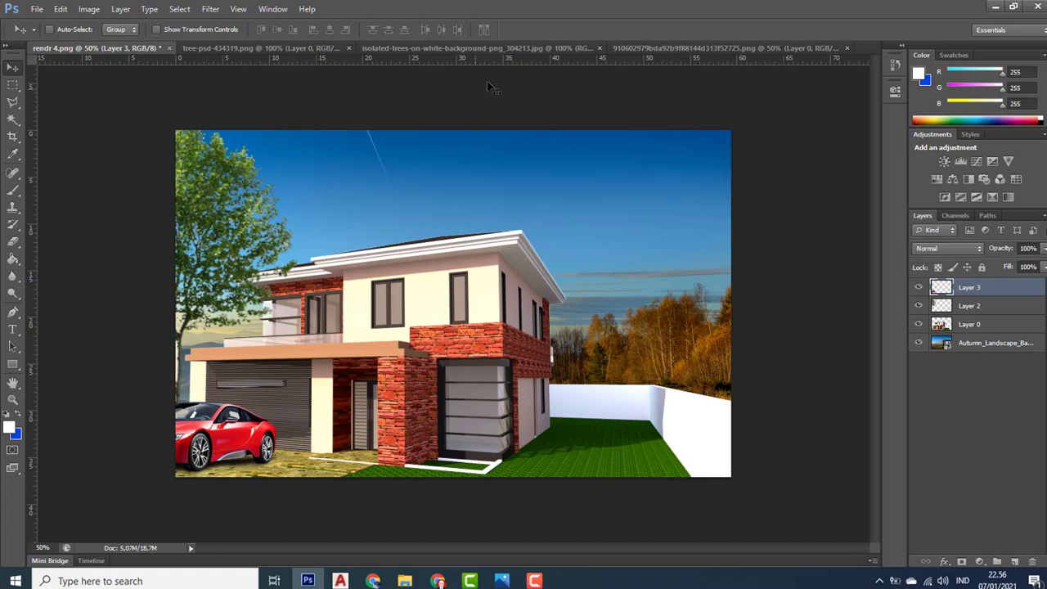
# - View the white Mercedes SUV result among the "car png" images in Chrome, and return to the house render in Photoshop
pyautogui.moveTo(431, 581)
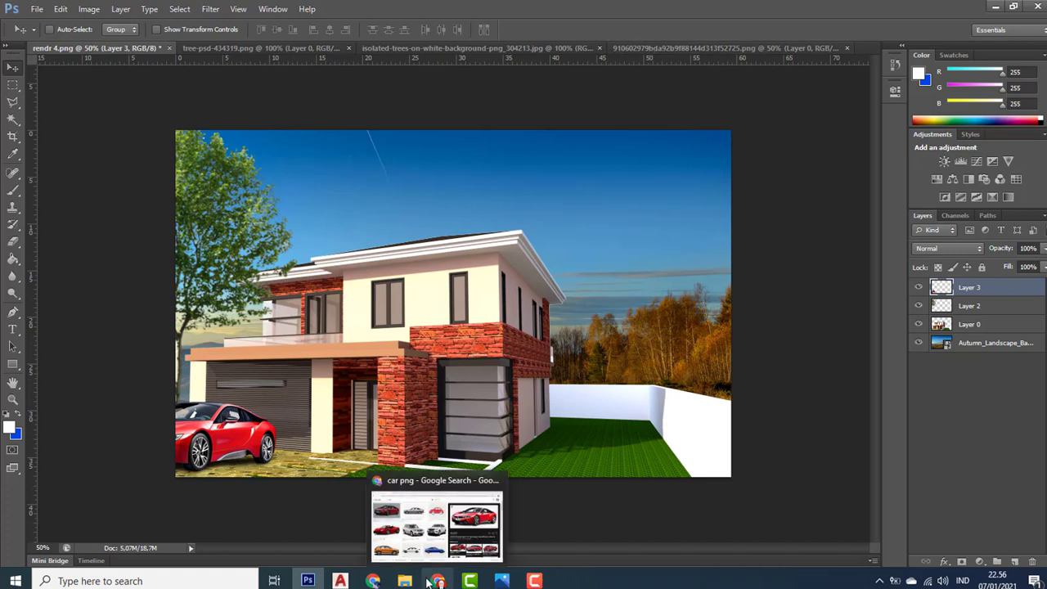
pyautogui.click(436, 523)
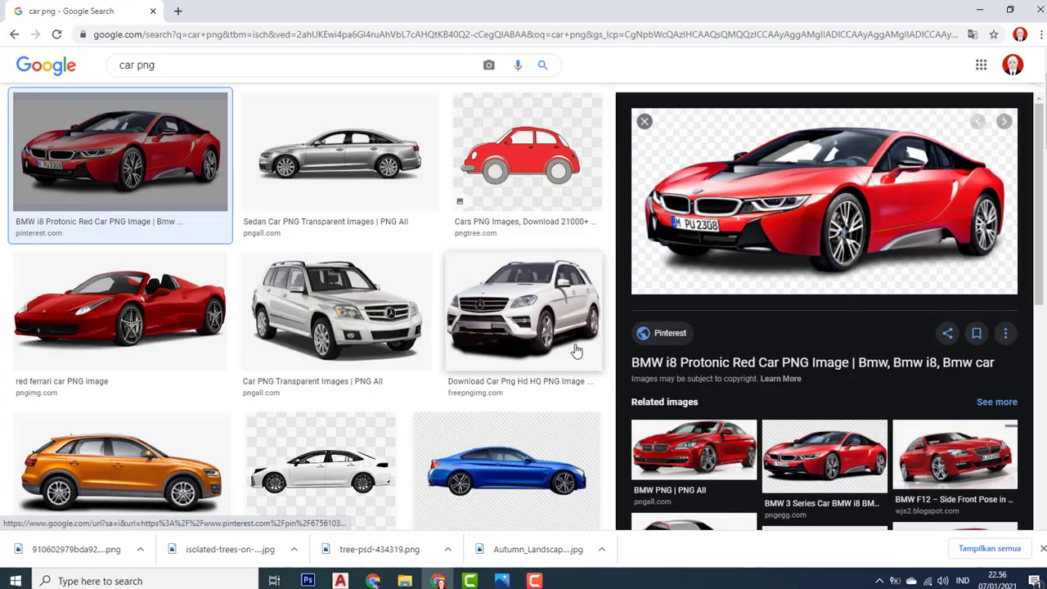
pyautogui.click(576, 350)
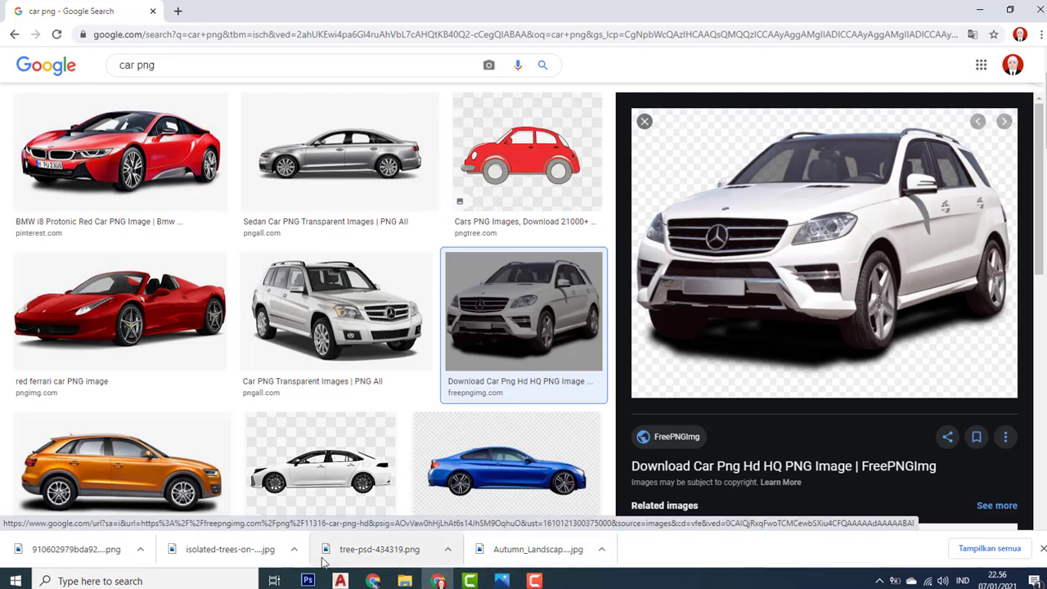
pyautogui.click(308, 580)
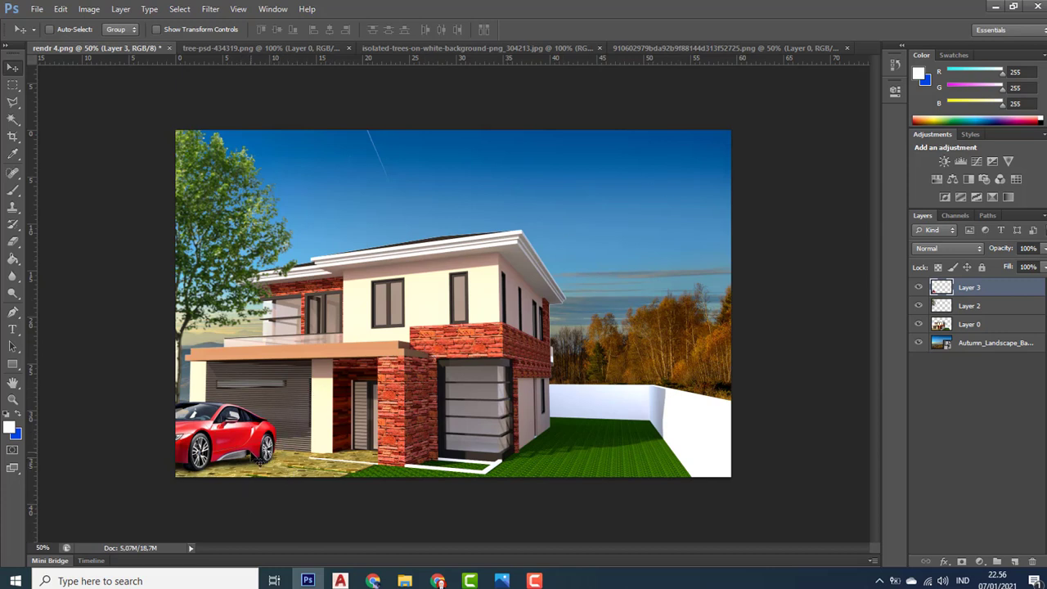
# - Examine up close how the red car and its shadow sit on the stone paving by the garage
pyautogui.hotkey('ctrl', '+')
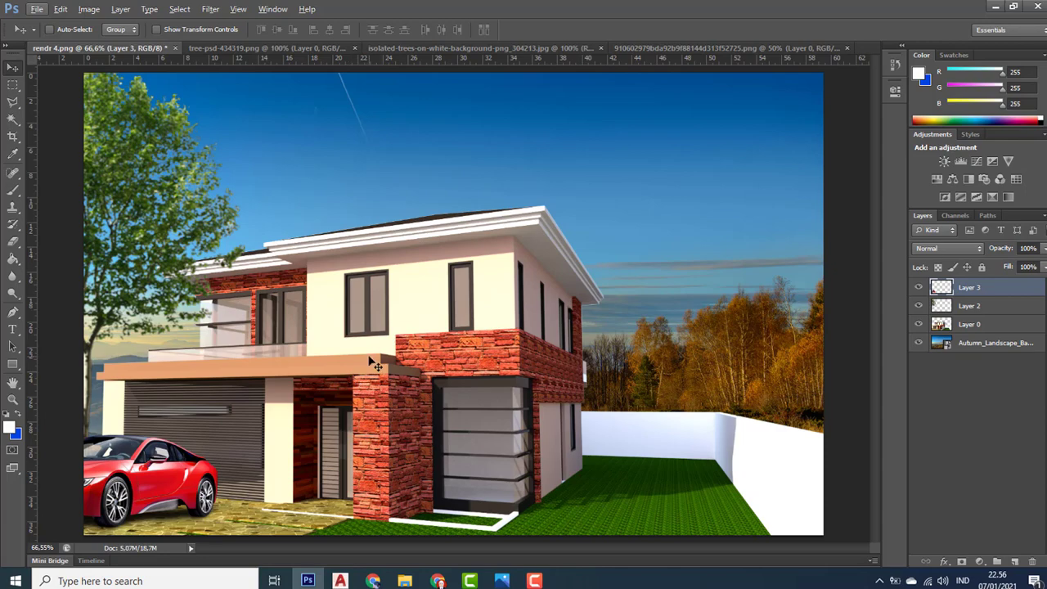
pyautogui.hotkey('ctrl', '-')
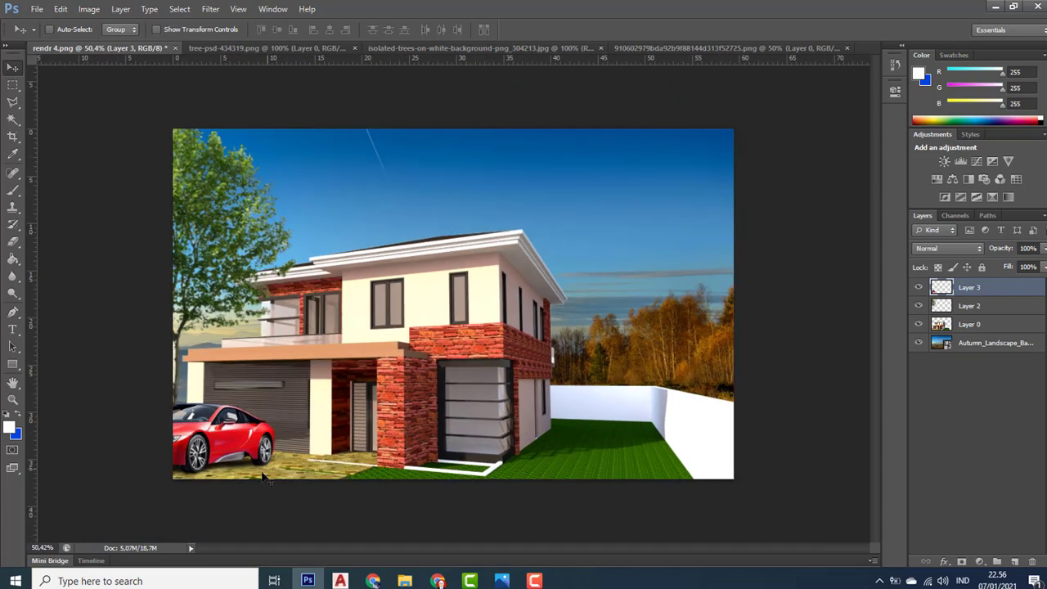
pyautogui.scroll(3, 311, 413)
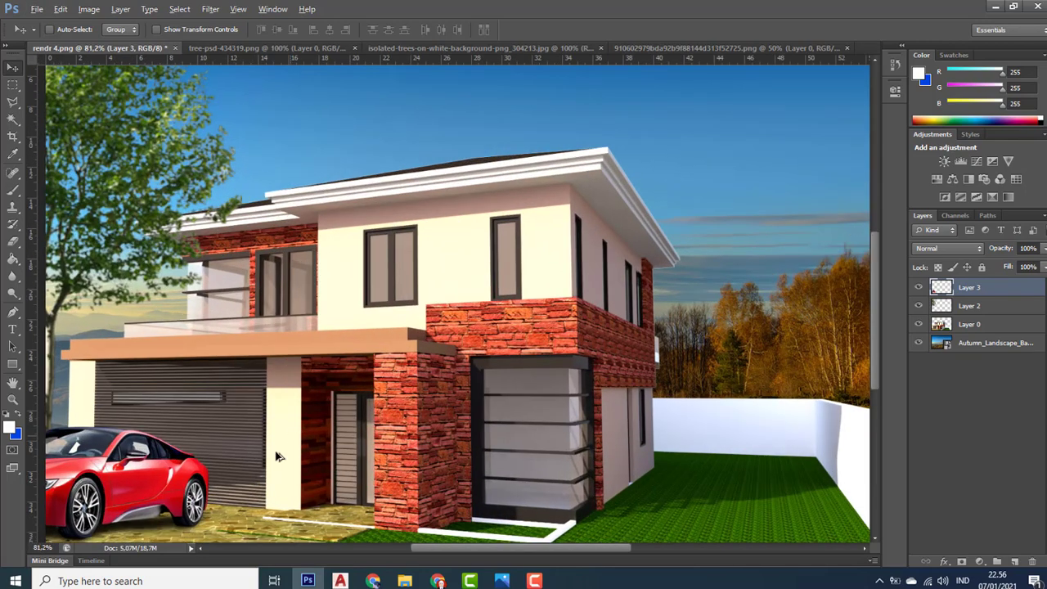
pyautogui.scroll(2, 311, 413)
pyautogui.press('alt')
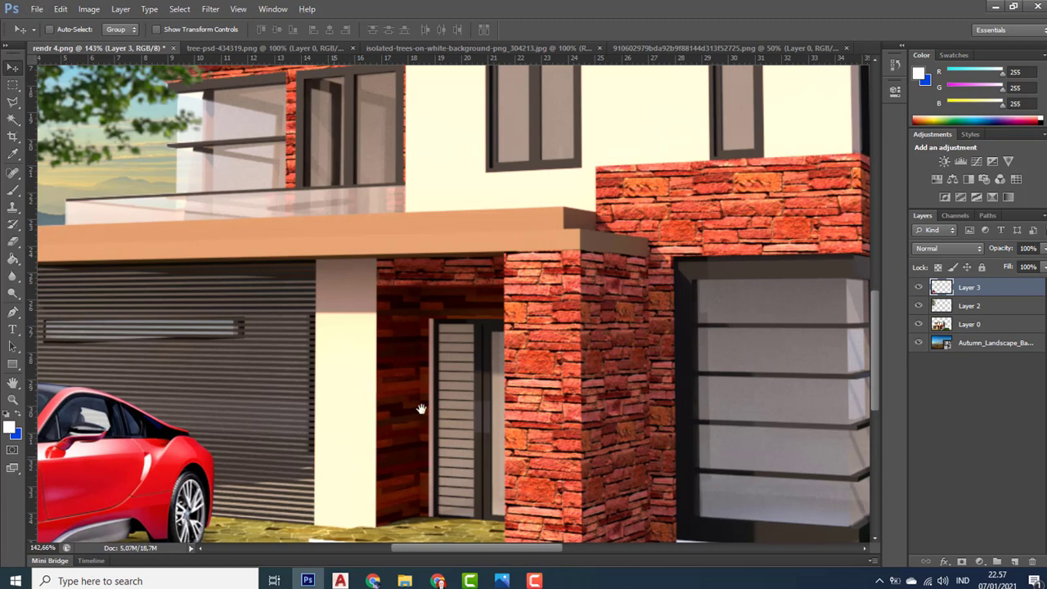
pyautogui.moveTo(416, 408); pyautogui.dragTo(613, 376)
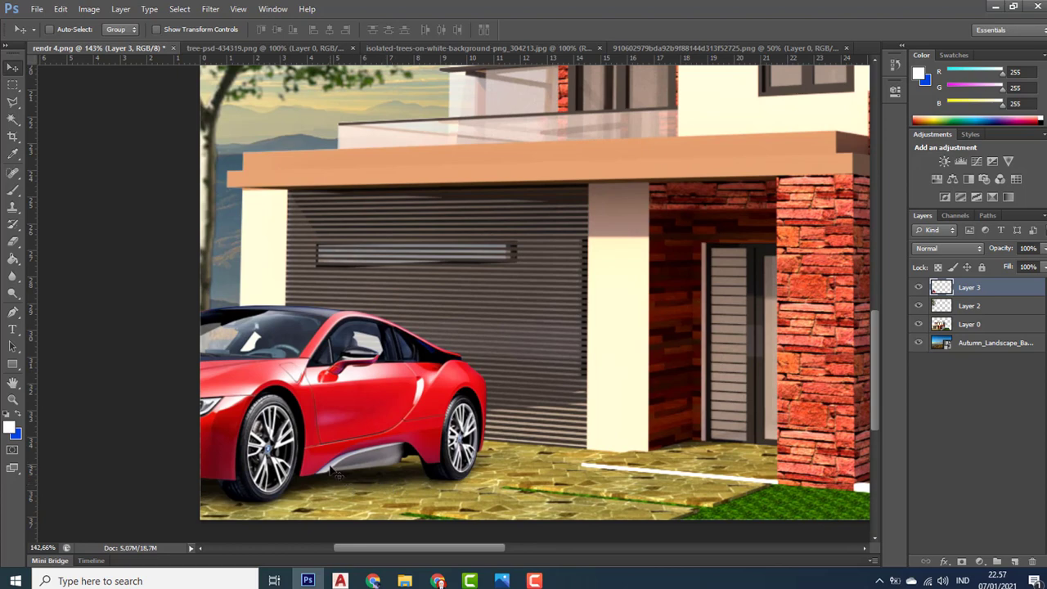
pyautogui.scroll(-6, 340, 466)
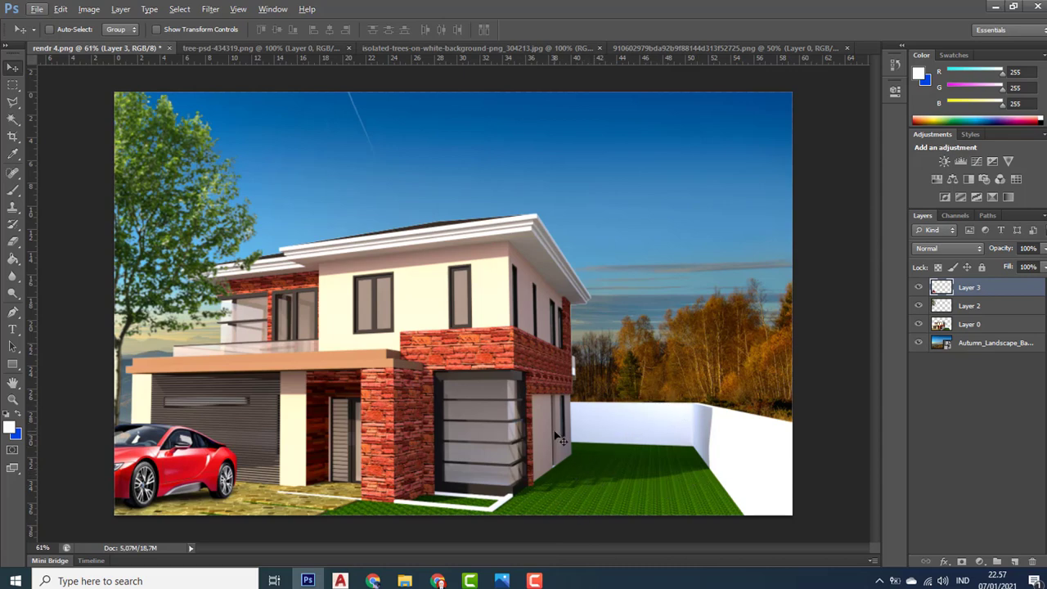
# - Switch to Chrome and change the Google Images search to "people png"
pyautogui.click(438, 580)
pyautogui.scroll(2, 356, 249)
pyautogui.moveTo(172, 74); pyautogui.dragTo(22, 66)
pyautogui.write('p')
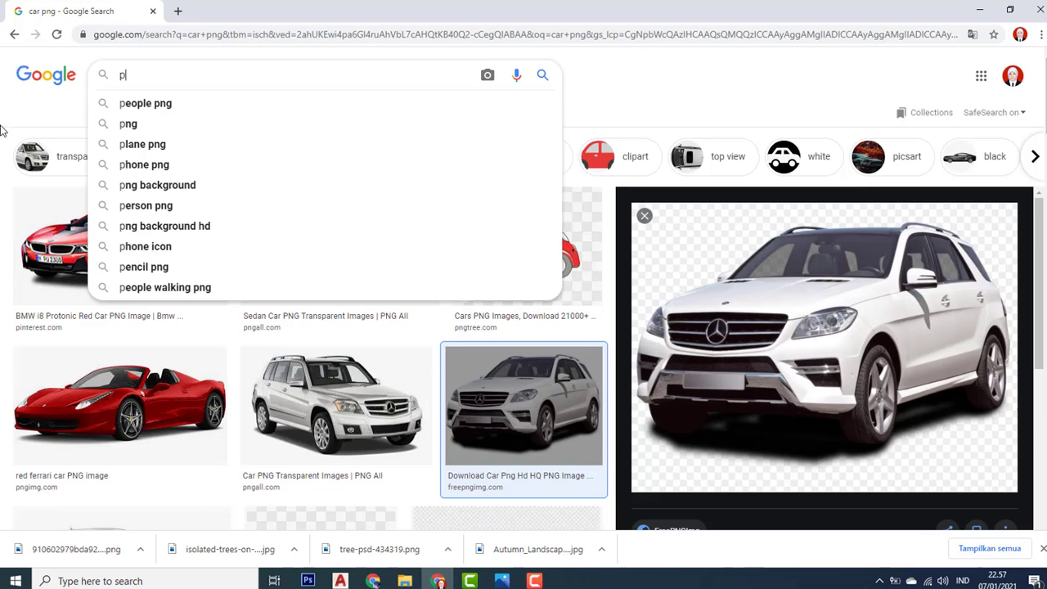
pyautogui.click(152, 104)
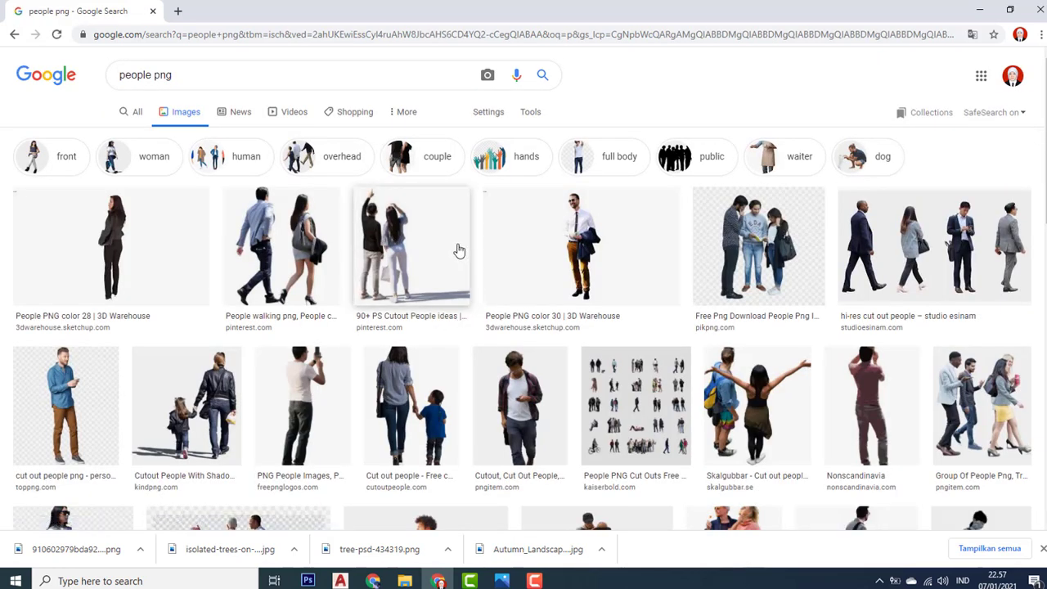
pyautogui.click(407, 270)
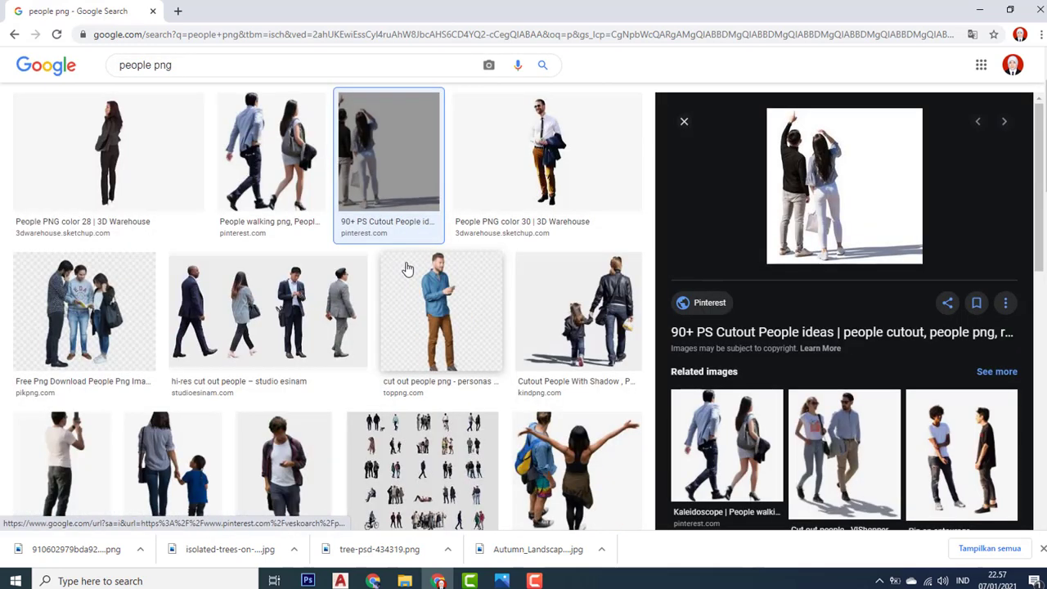
pyautogui.rightClick(825, 173)
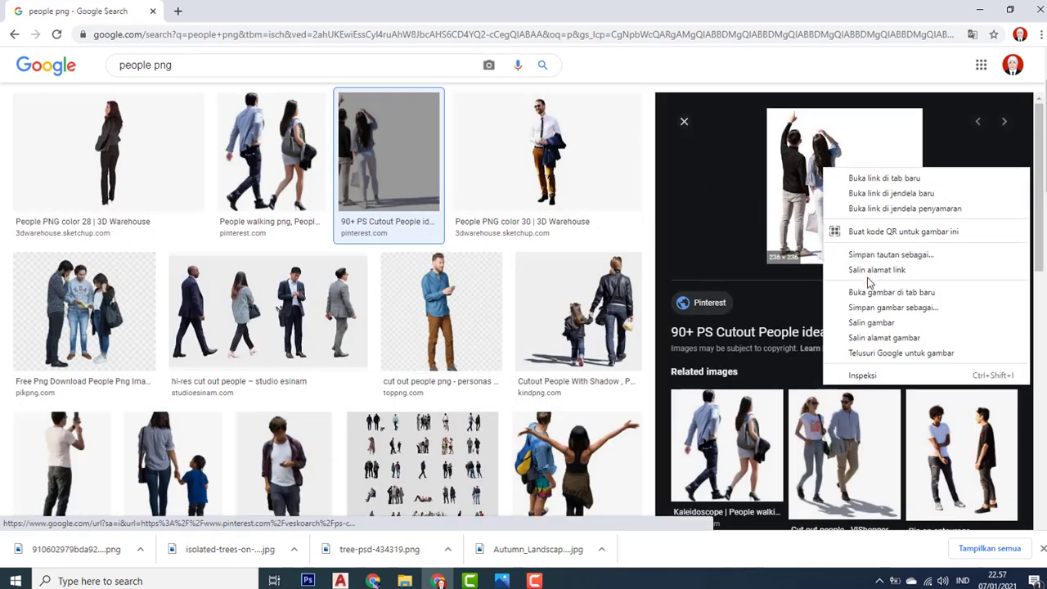
pyautogui.click(883, 308)
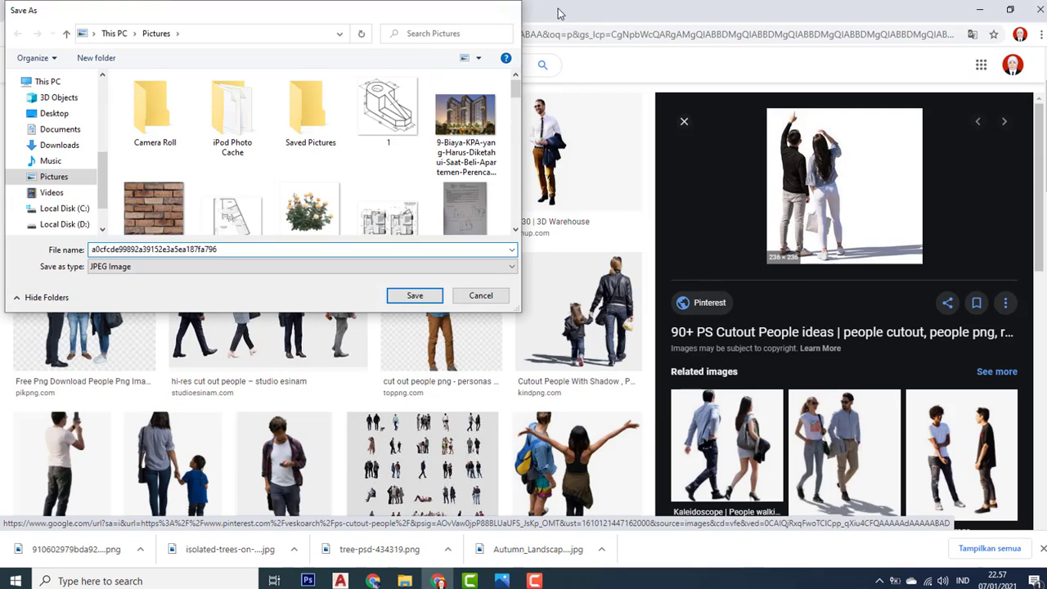
pyautogui.click(512, 10)
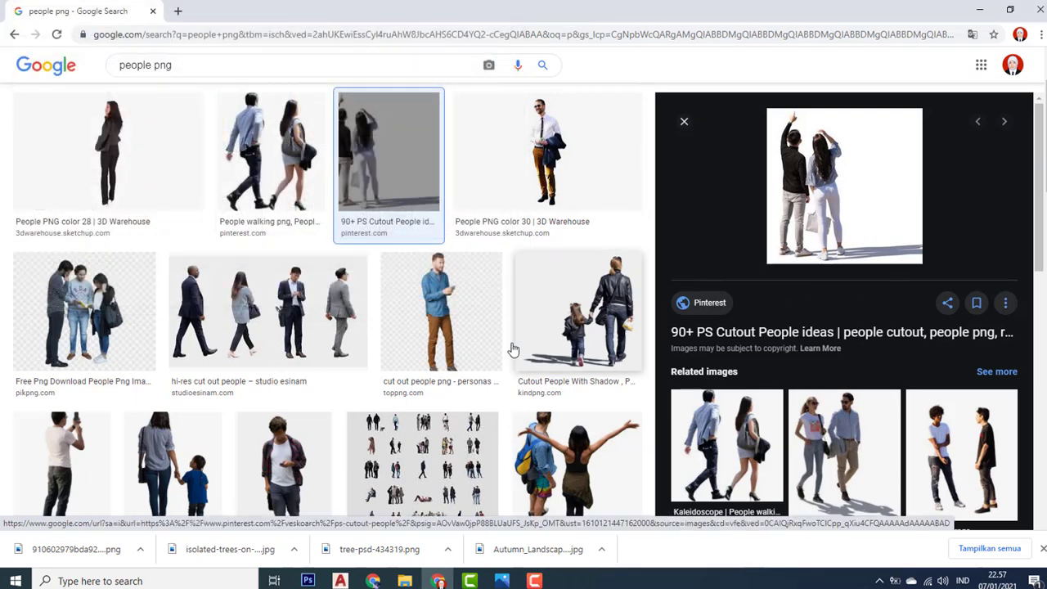
pyautogui.click(483, 324)
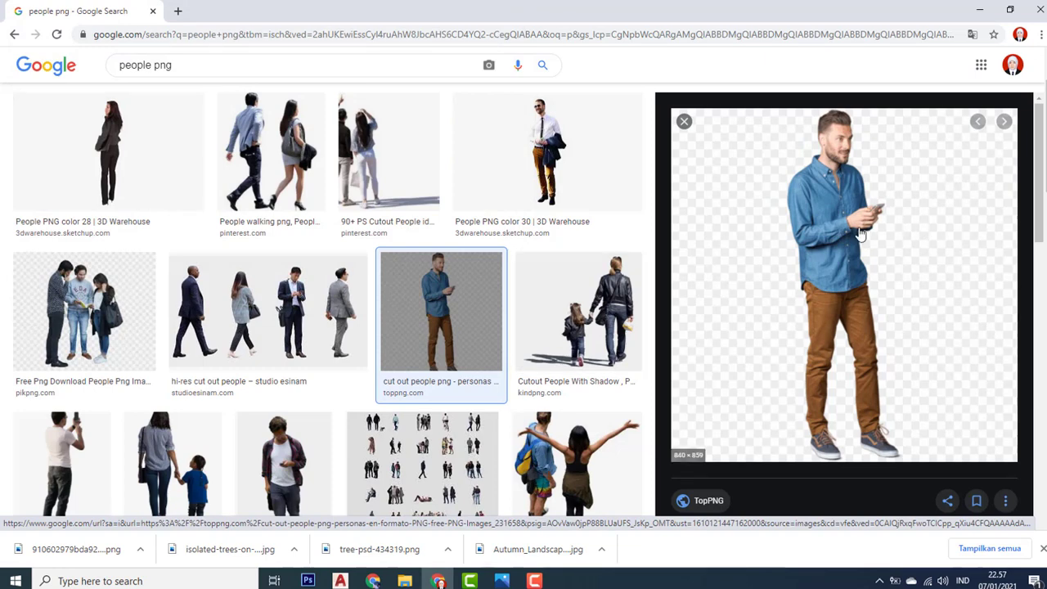
pyautogui.rightClick(814, 239)
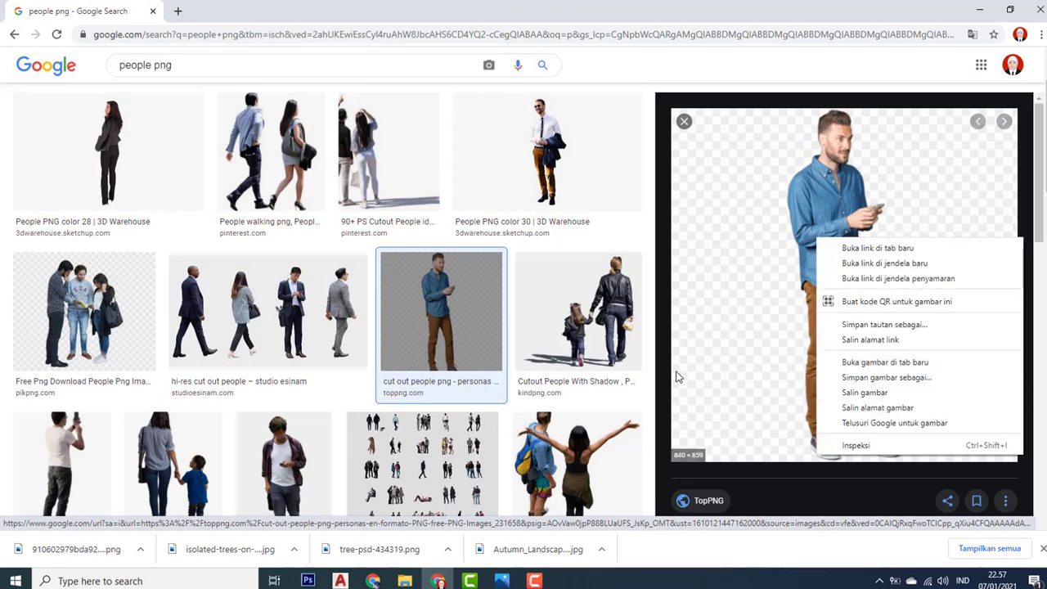
pyautogui.click(634, 353)
# - Save the cut-out image of the woman and child walking hand in hand to the Pictures folder as a PNG
pyautogui.click(635, 353)
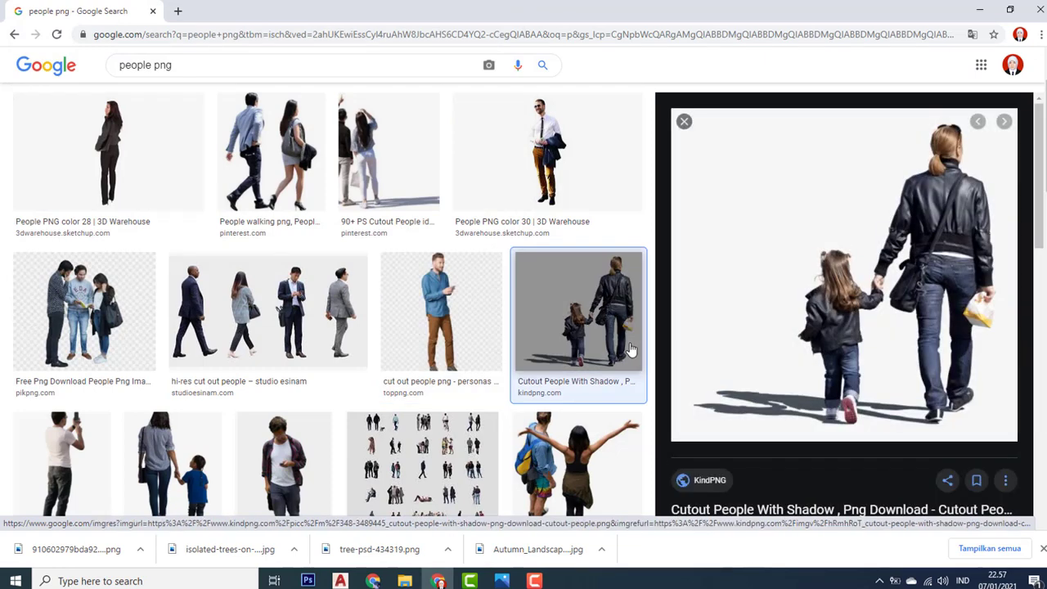
pyautogui.rightClick(781, 247)
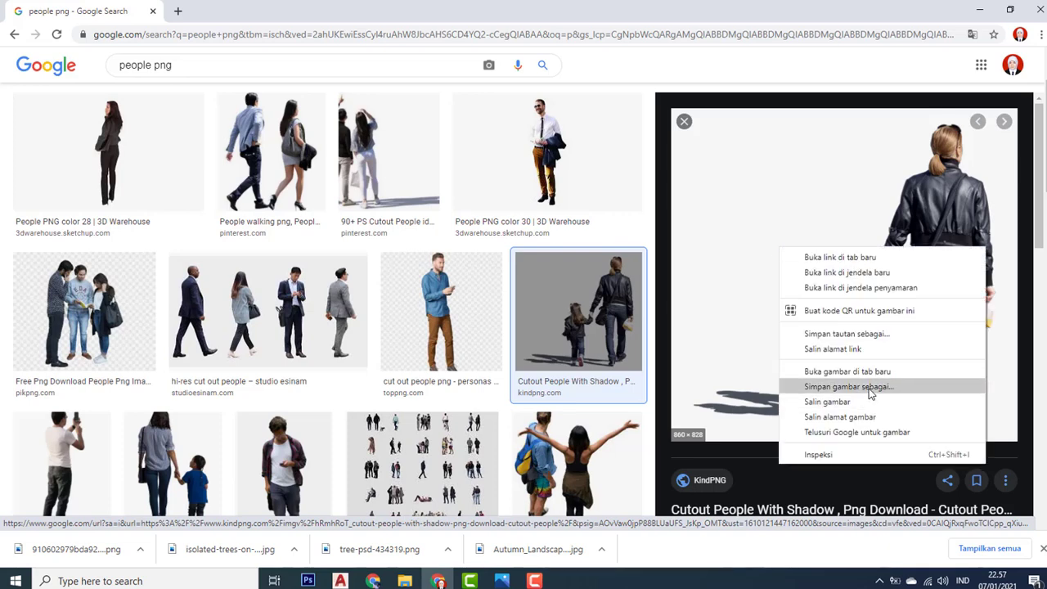
pyautogui.click(869, 389)
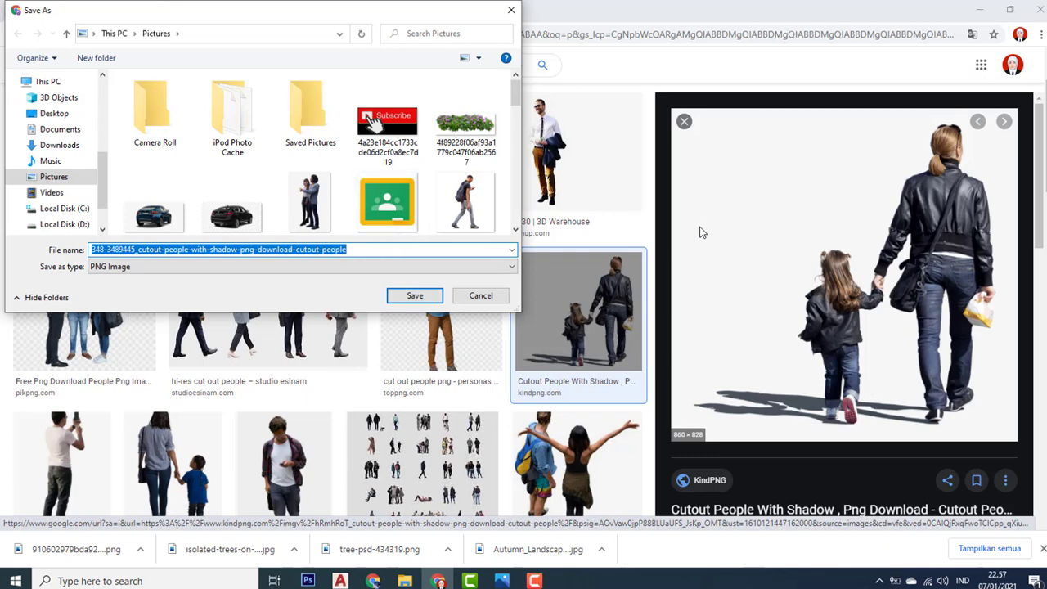
pyautogui.click(432, 297)
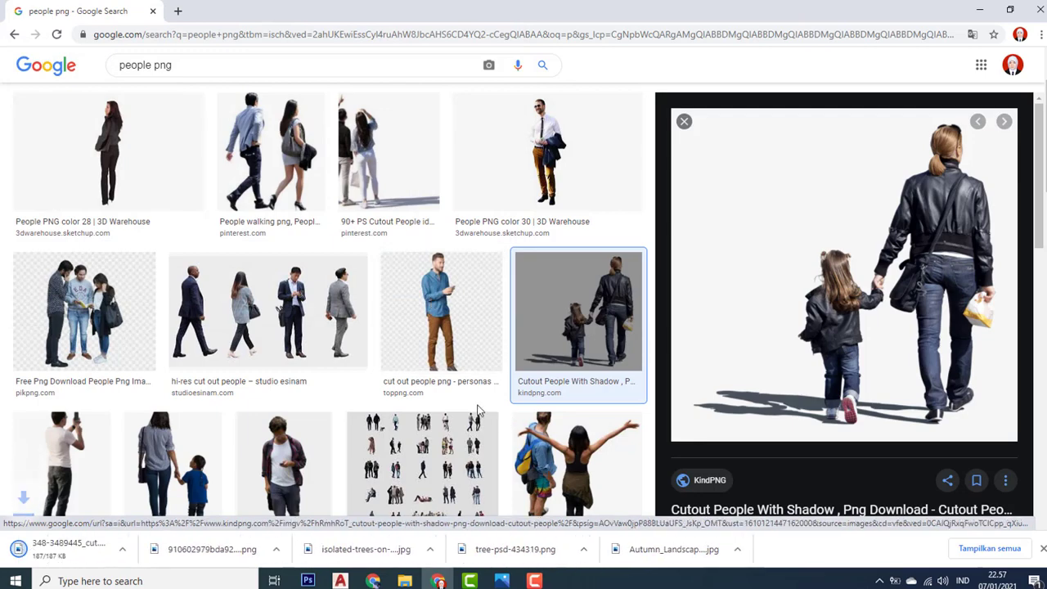
pyautogui.scroll(-3, 385, 398)
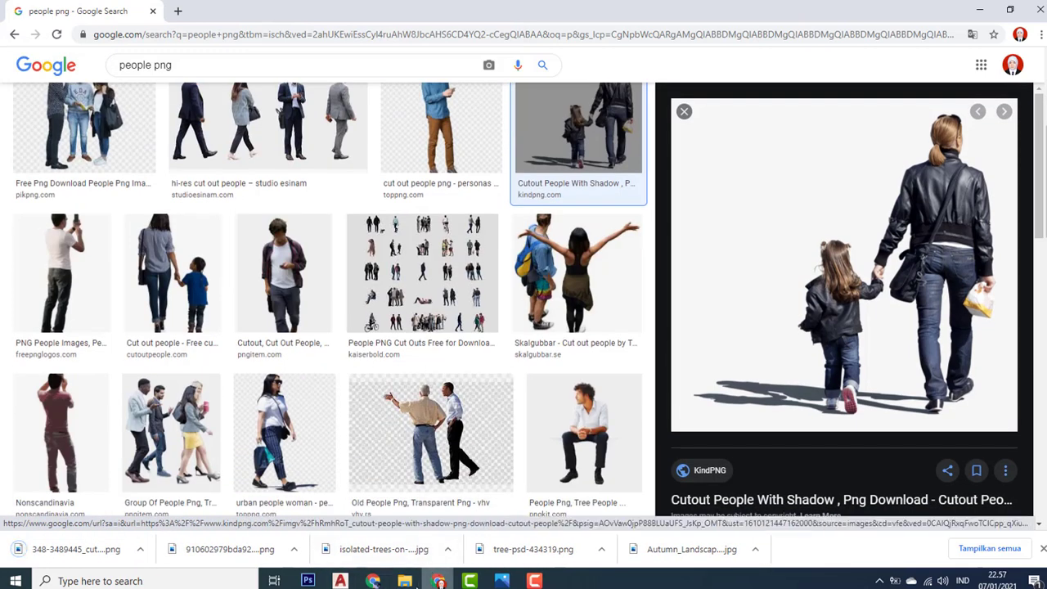
# - Open the downloaded woman-and-child PNG from the Pictures folder in Photoshop
pyautogui.click(404, 581)
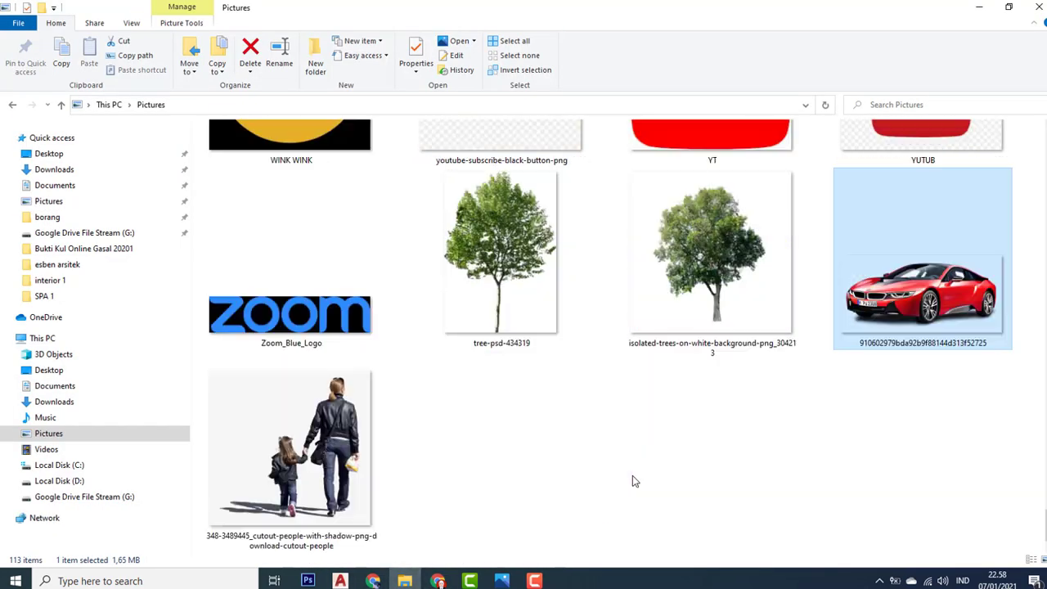
pyautogui.rightClick(345, 455)
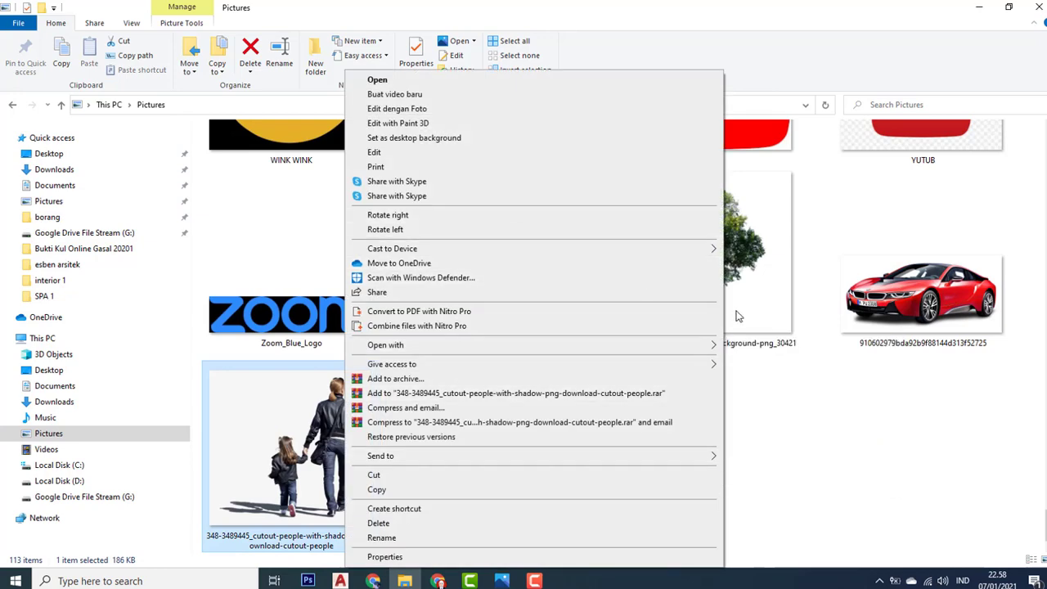
pyautogui.click(732, 346)
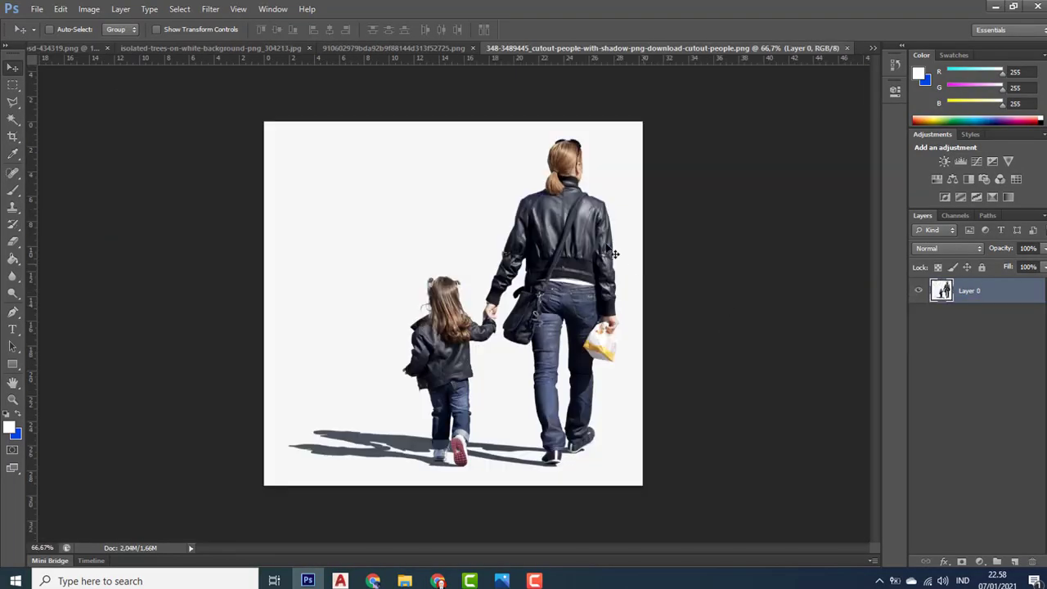
pyautogui.moveTo(578, 235)
pyautogui.mouseDown()
pyautogui.moveTo(509, 259)
pyautogui.moveTo(592, 202)
pyautogui.moveTo(589, 229)
pyautogui.moveTo(570, 249)
pyautogui.moveTo(577, 226)
pyautogui.mouseUp()
# - Try to isolate the woman and child by selecting the light background with Color Range at fuzziness 40 and inverting the selection, and deselect
pyautogui.click(176, 10)
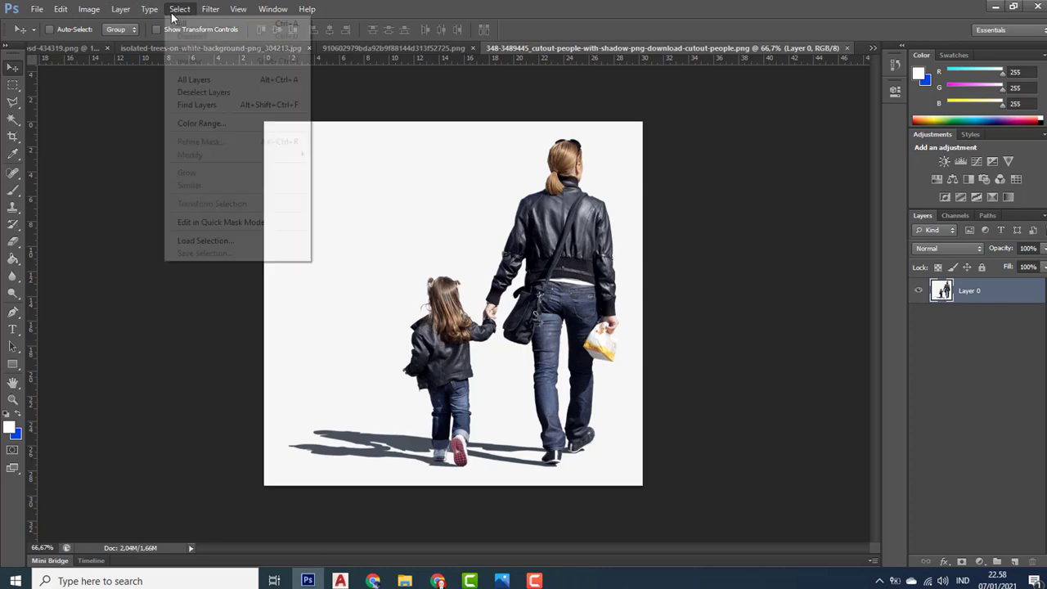
pyautogui.click(214, 124)
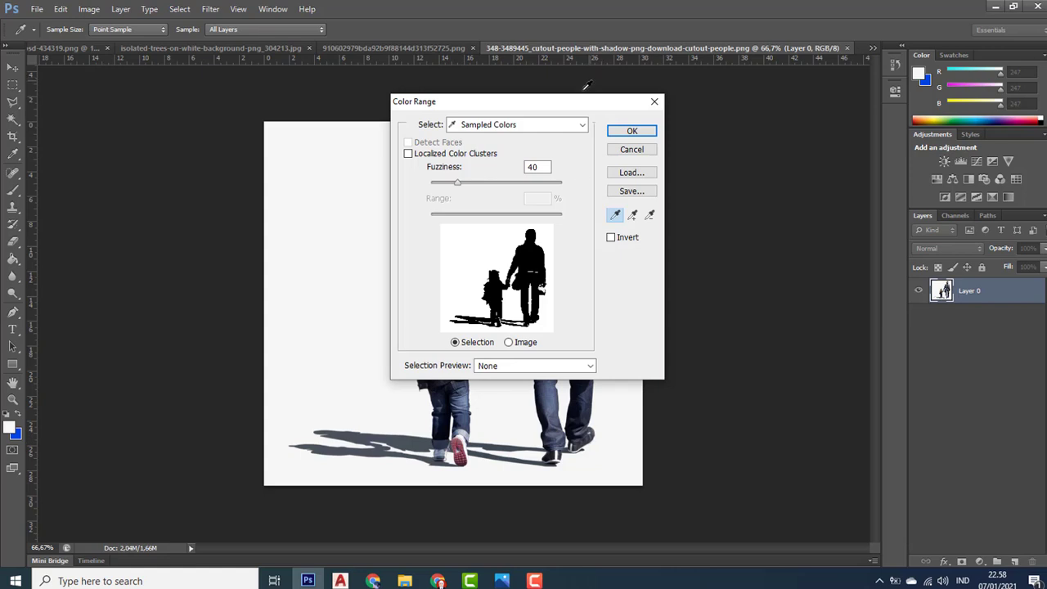
pyautogui.moveTo(574, 103); pyautogui.dragTo(737, 121)
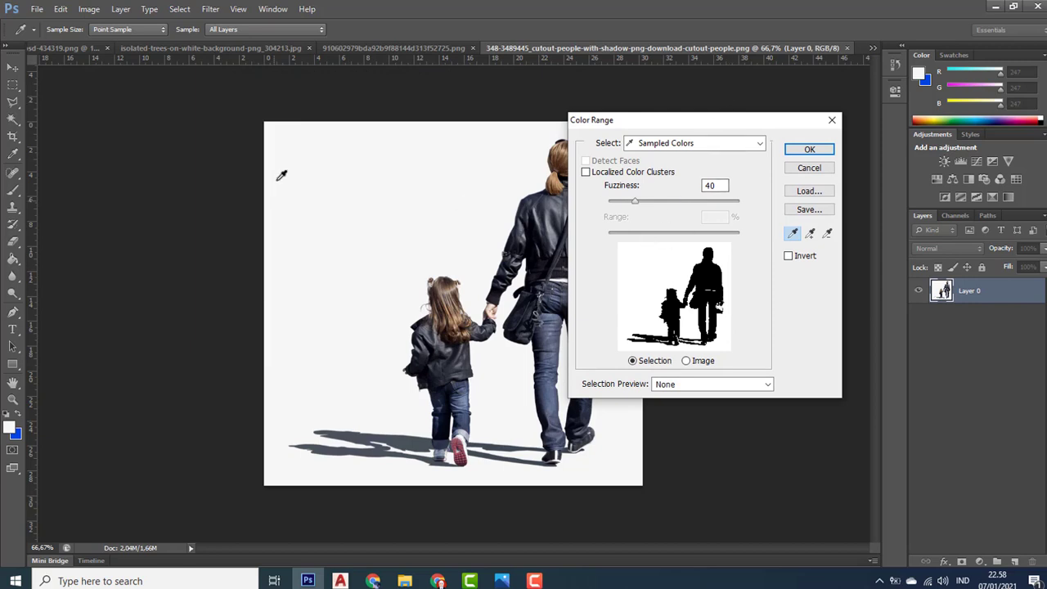
pyautogui.click(810, 151)
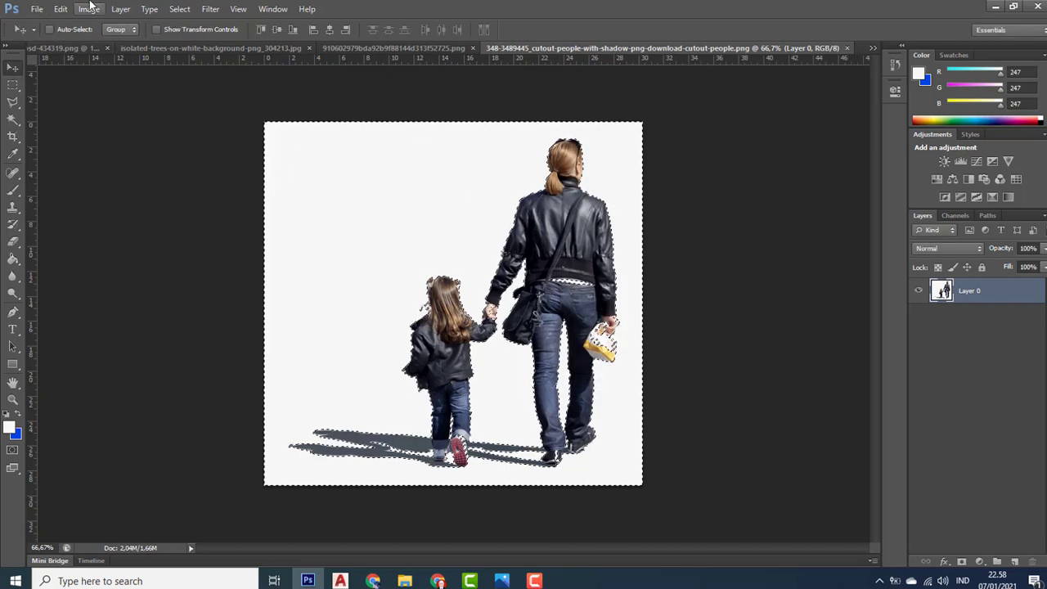
pyautogui.click(177, 9)
pyautogui.click(189, 61)
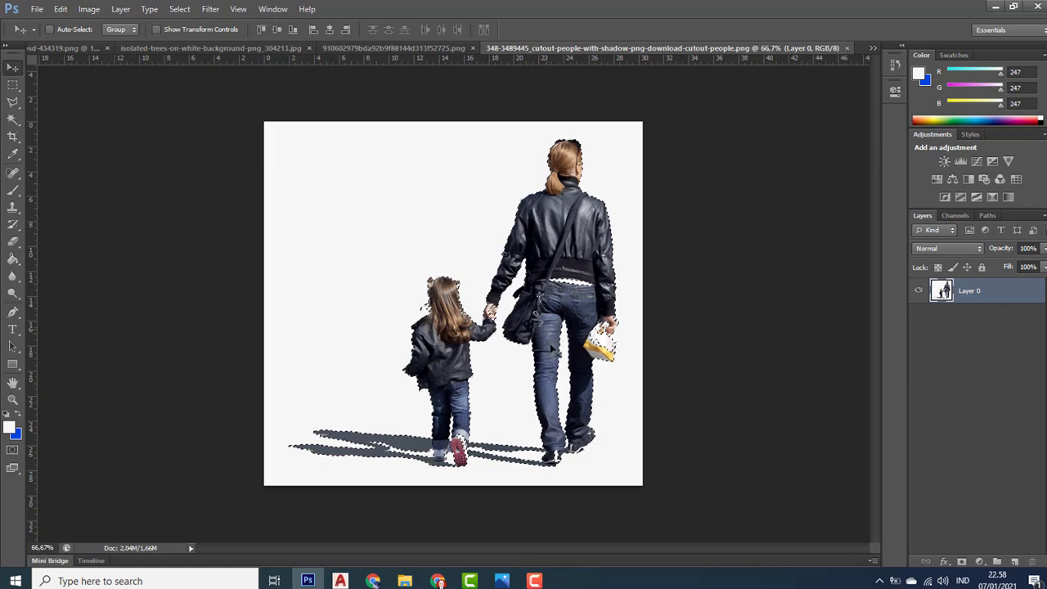
pyautogui.click(12, 84)
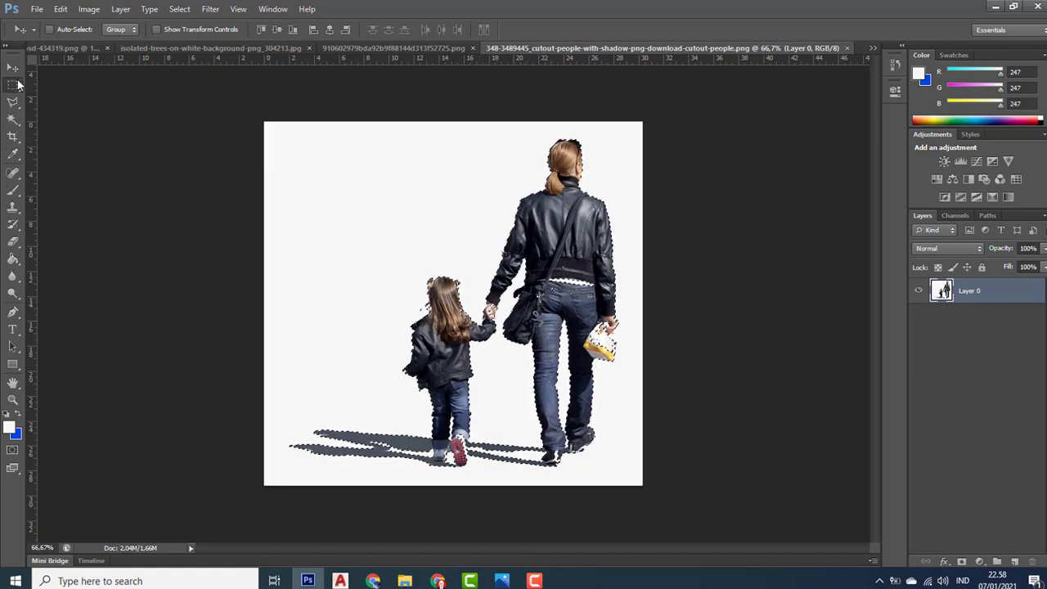
pyautogui.click(102, 139)
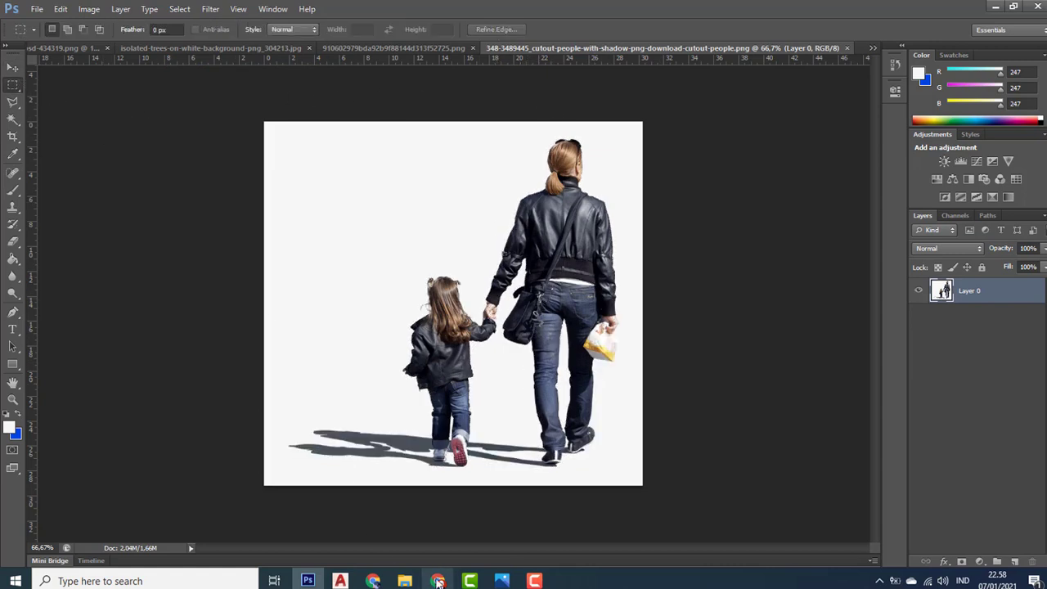
# - Return to Chrome, find the related image of two women and a toddler sitting in the park, and save it to Pictures as PNG
pyautogui.click(439, 581)
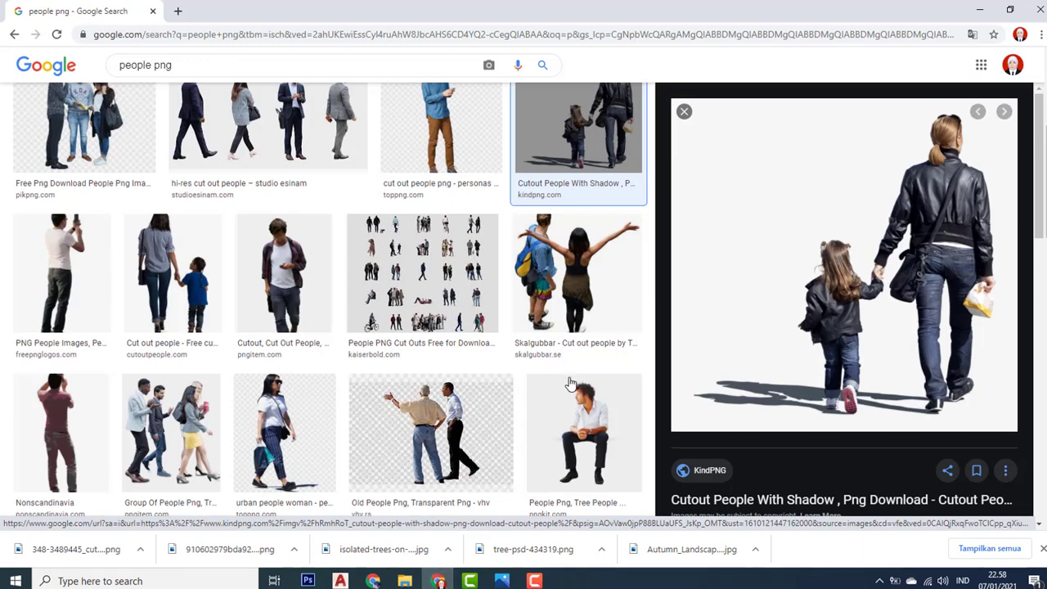
pyautogui.scroll(-4, 262, 437)
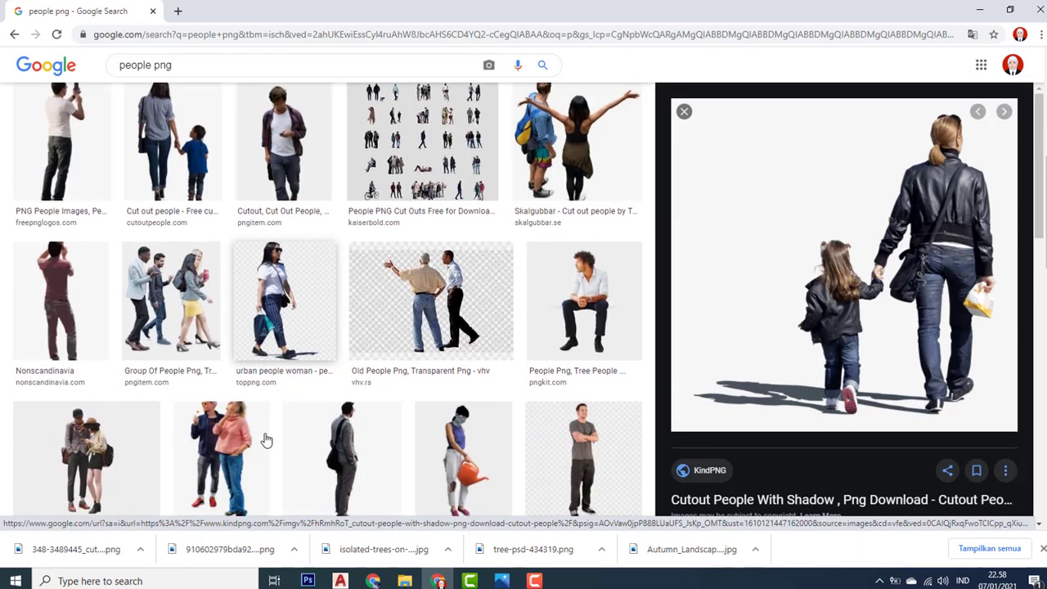
pyautogui.scroll(-3, 303, 441)
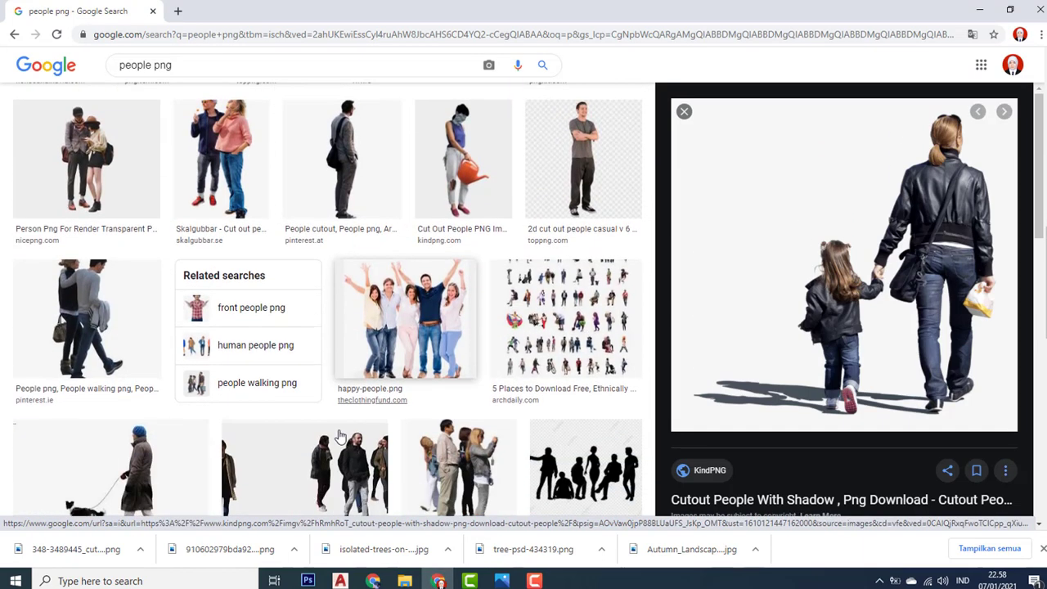
pyautogui.scroll(-2, 341, 438)
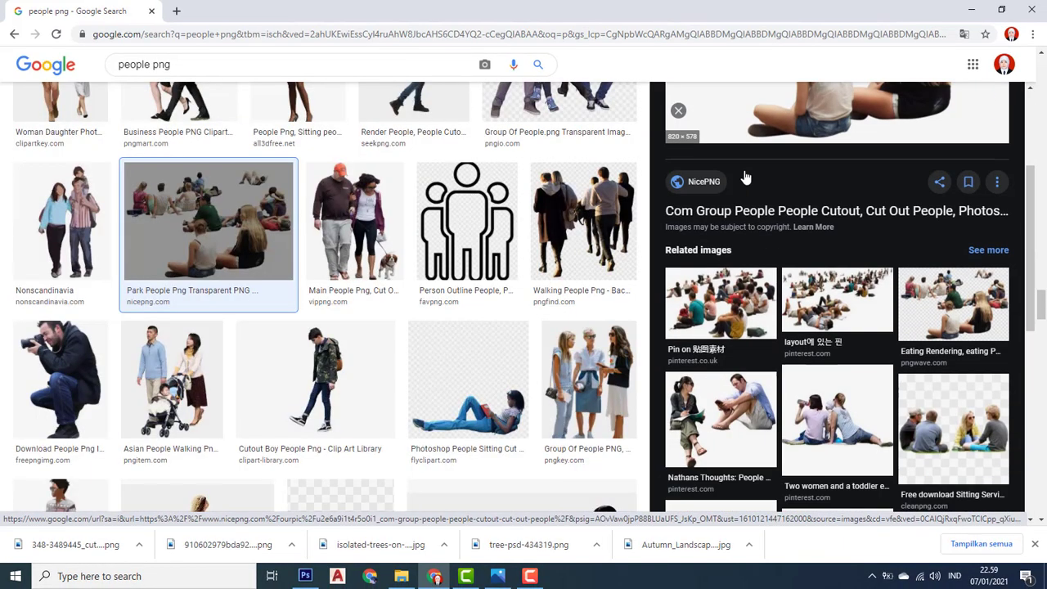
pyautogui.click(842, 408)
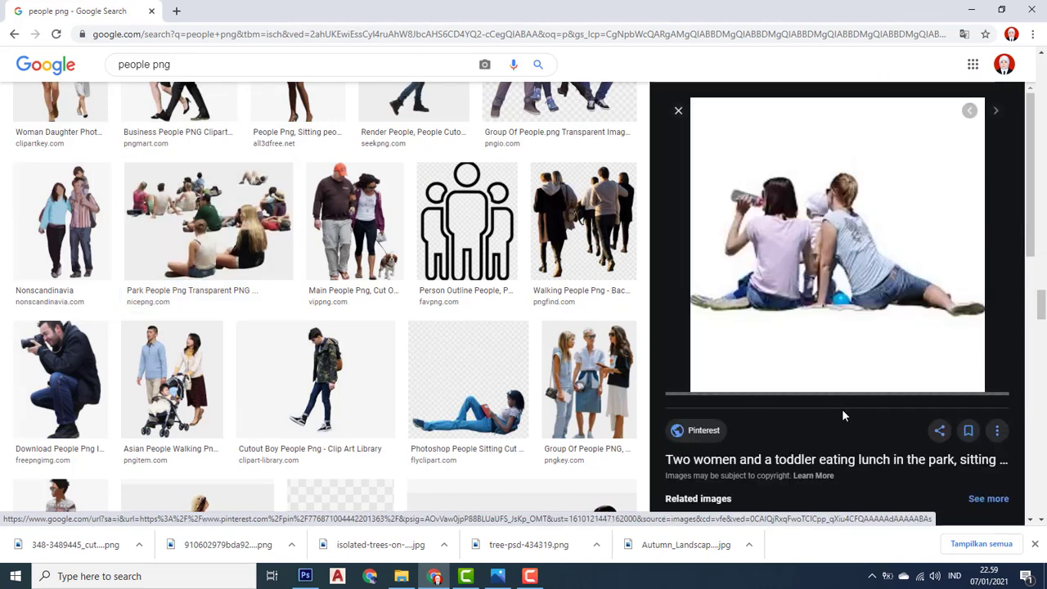
pyautogui.rightClick(822, 280)
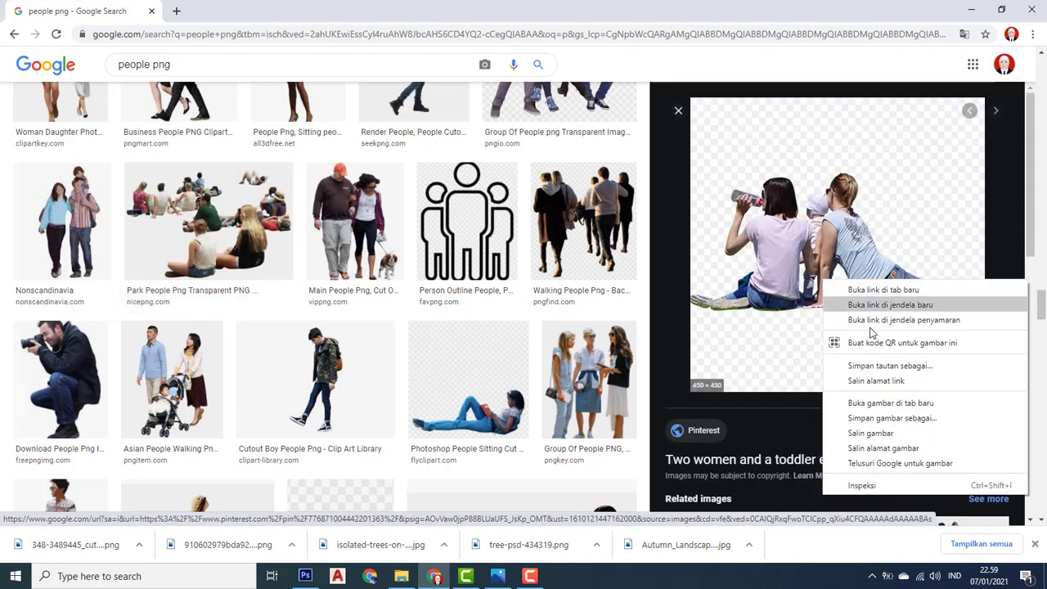
pyautogui.click(900, 420)
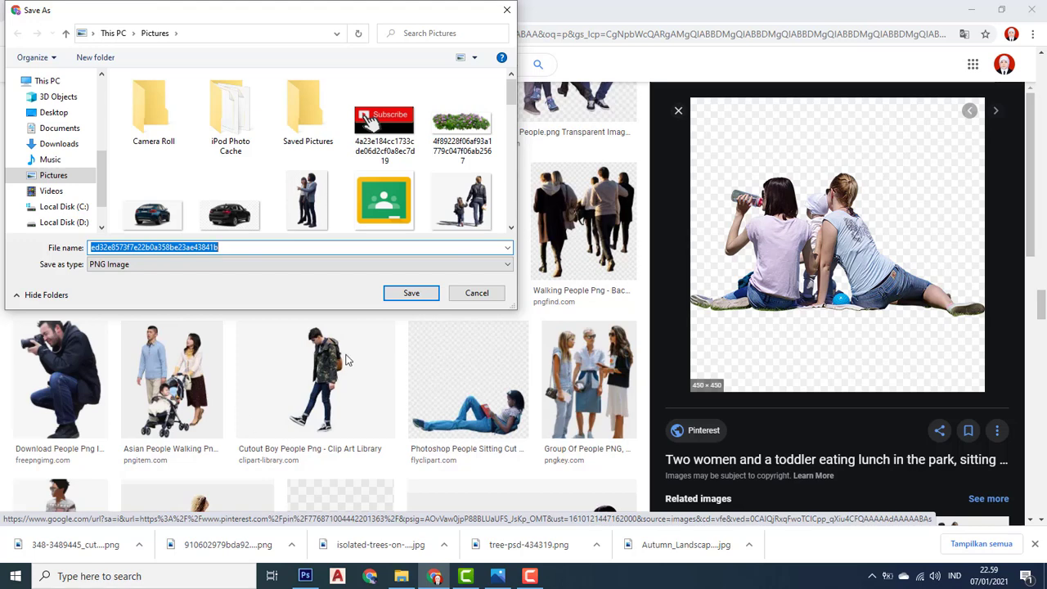
pyautogui.click(399, 293)
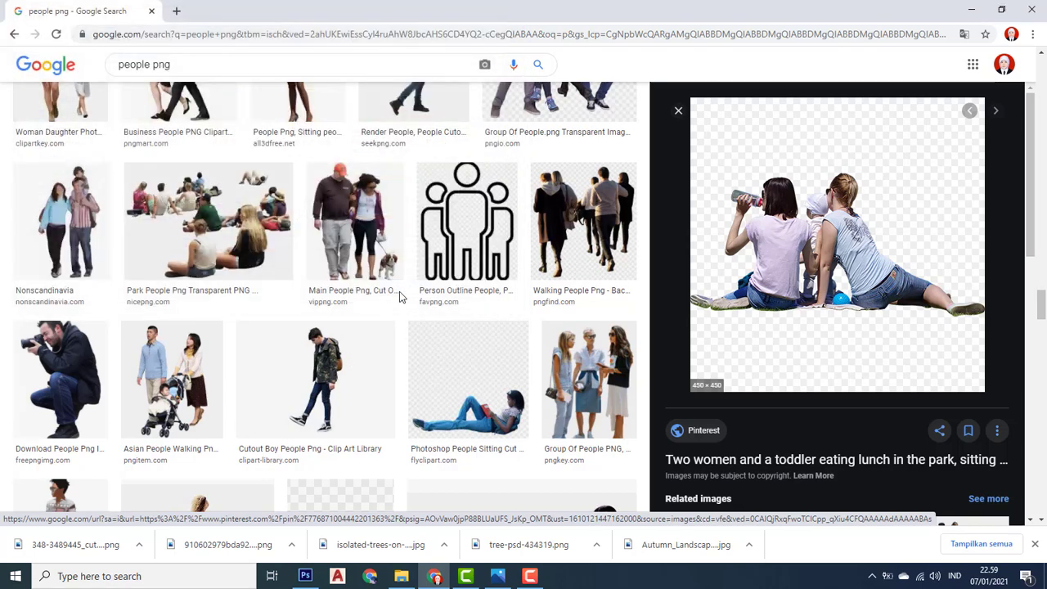
# - Open the downloaded PNG of the seated women and toddler from the Pictures folder in Photoshop
pyautogui.click(400, 576)
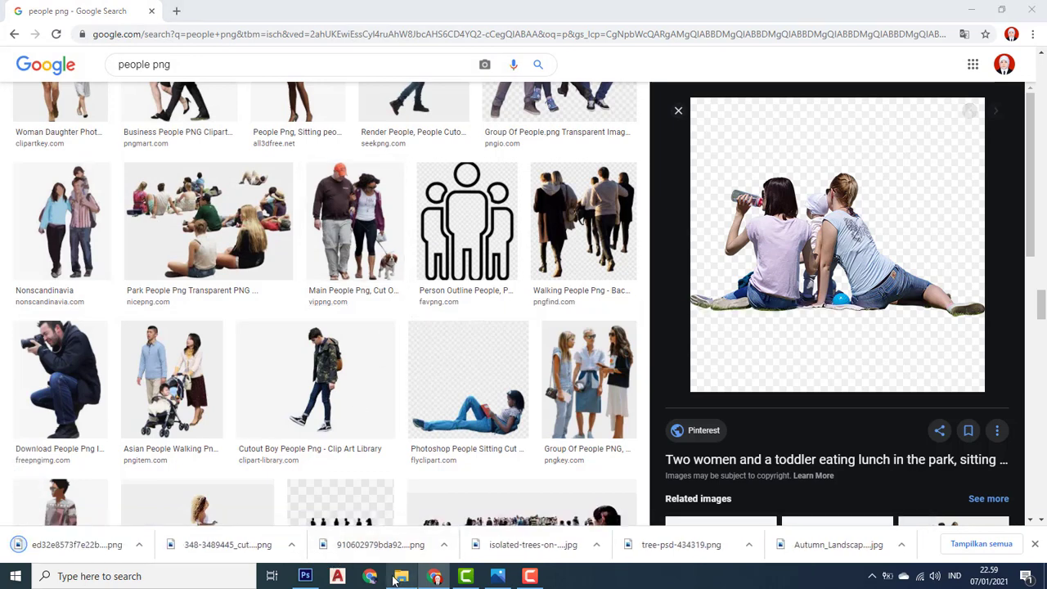
pyautogui.rightClick(468, 479)
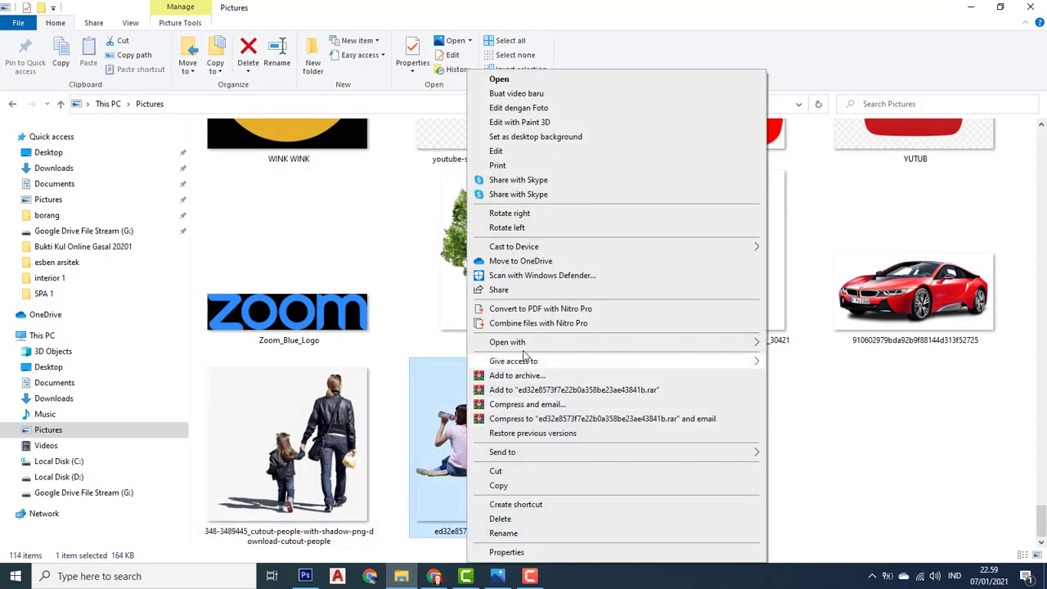
pyautogui.moveTo(539, 344)
pyautogui.click(849, 347)
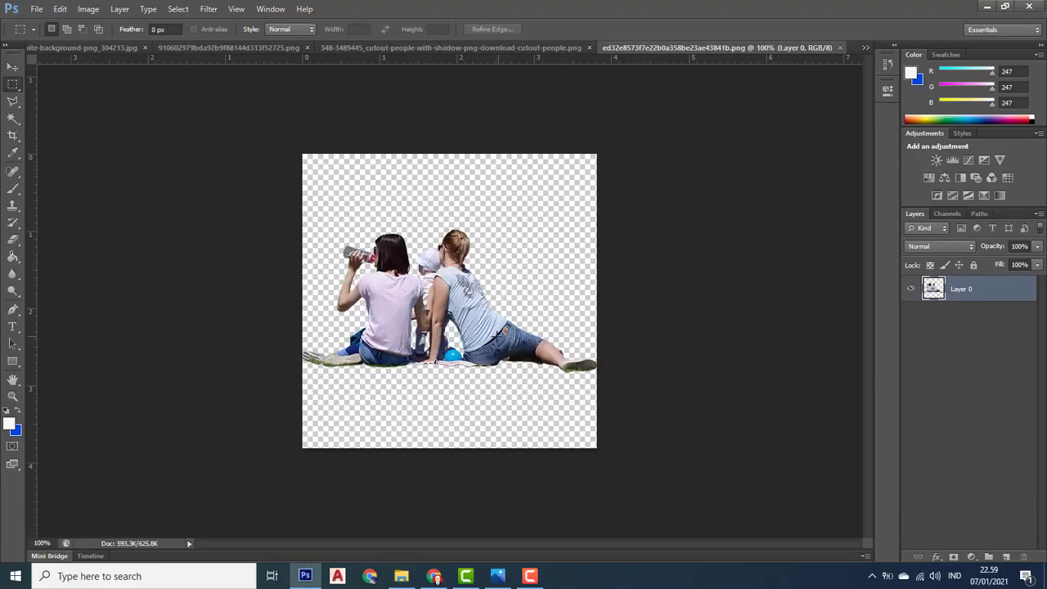
# - Move the seated group slightly upward on its canvas and enclose it in a rectangular marquee selection spanning almost the whole canvas
pyautogui.click(12, 66)
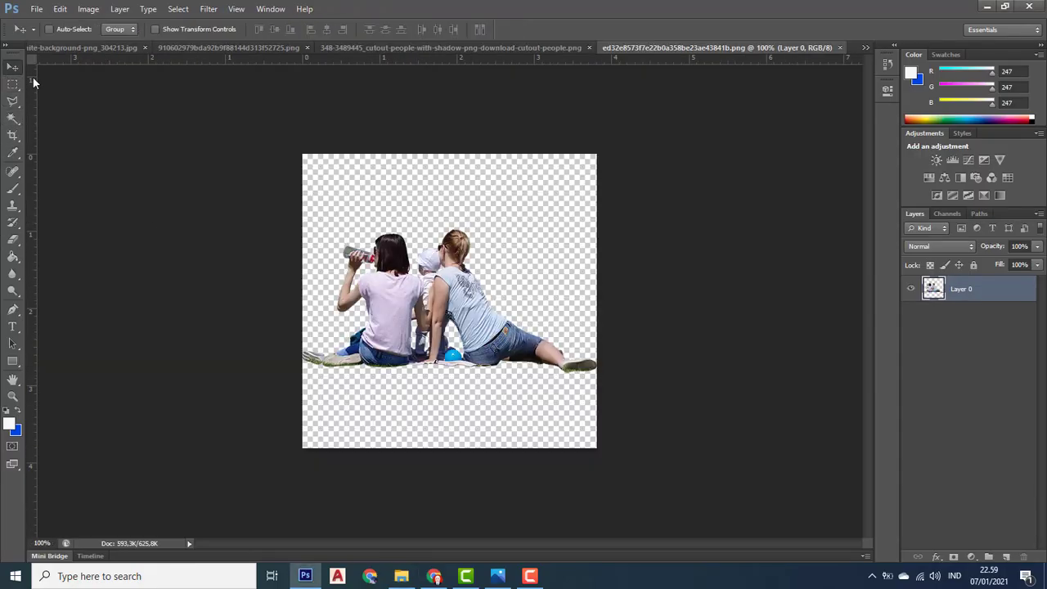
pyautogui.moveTo(521, 299); pyautogui.dragTo(479, 305)
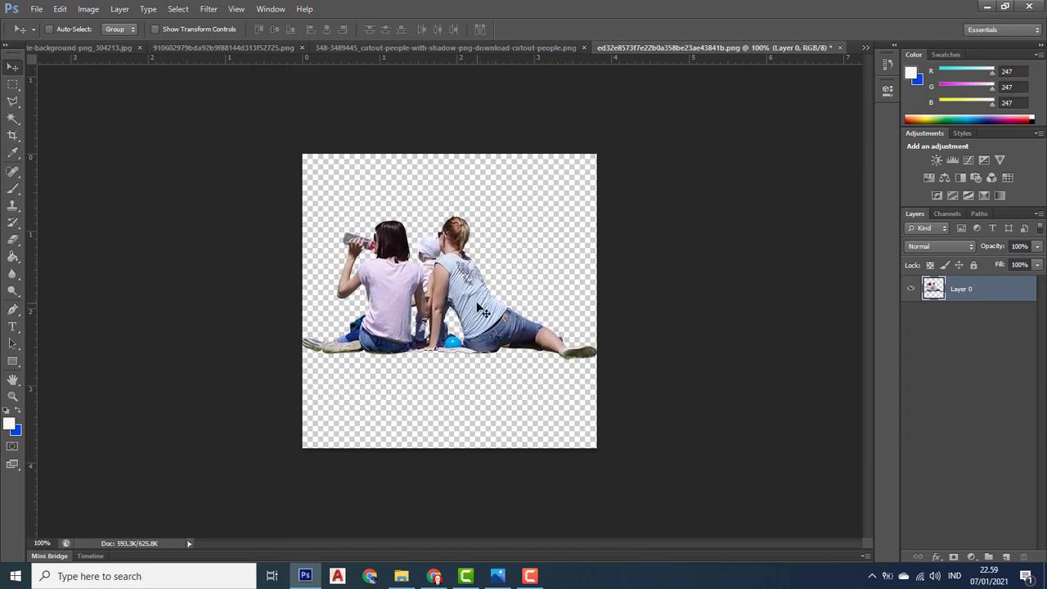
pyautogui.click(16, 85)
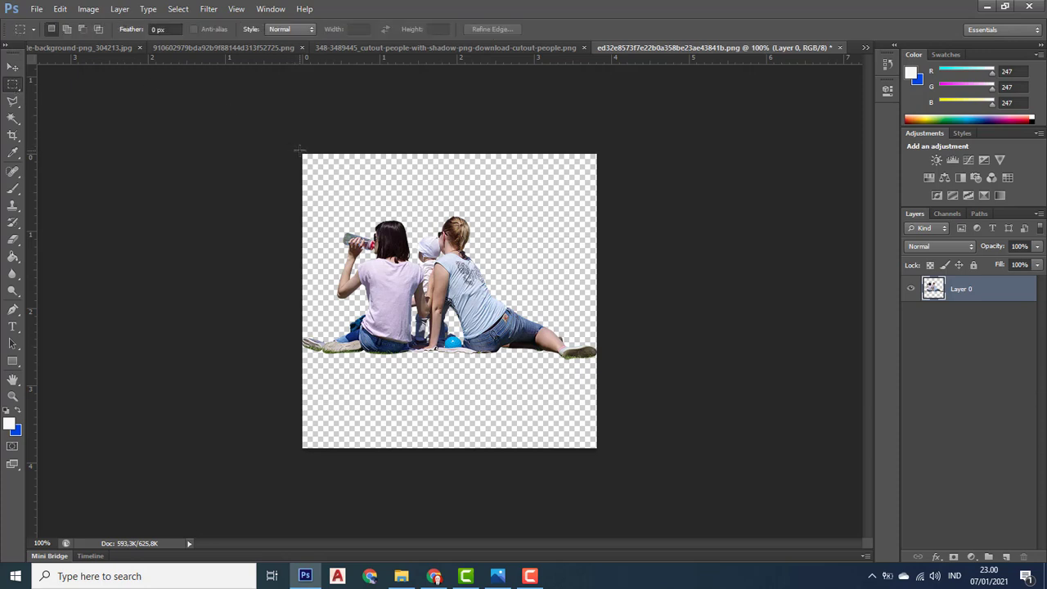
pyautogui.moveTo(300, 150); pyautogui.dragTo(609, 439)
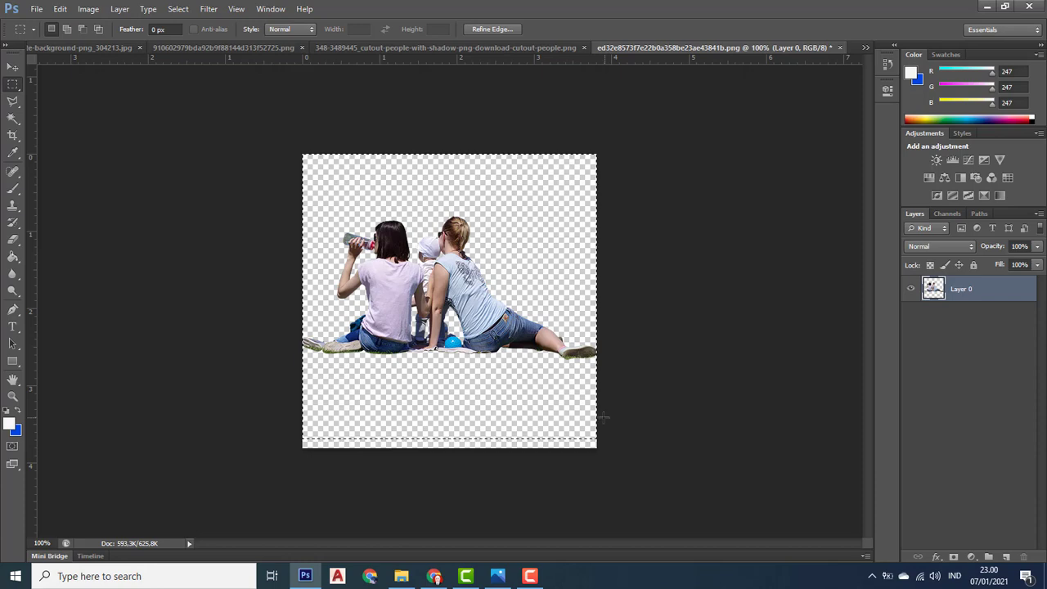
# - Close the isolated tree, woman-and-child and red car source documents, discarding the changes to the car image
pyautogui.click(47, 51)
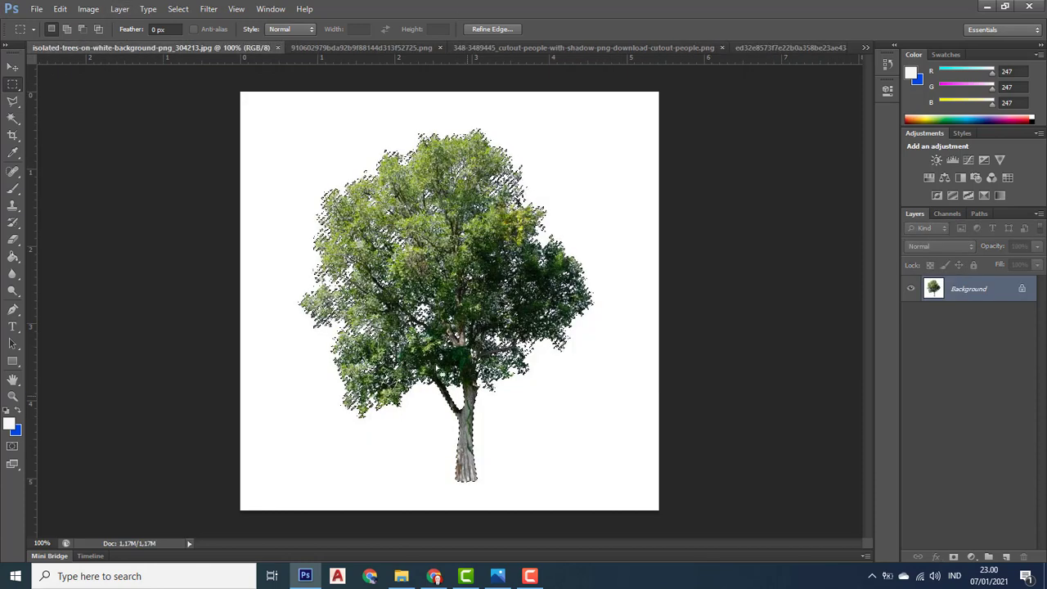
pyautogui.click(277, 47)
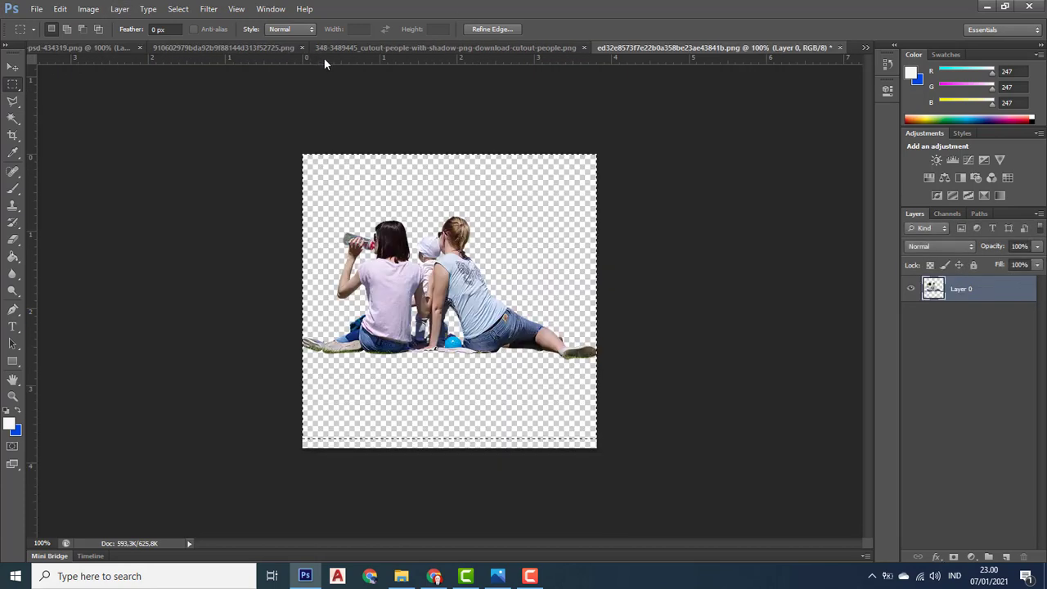
pyautogui.click(584, 47)
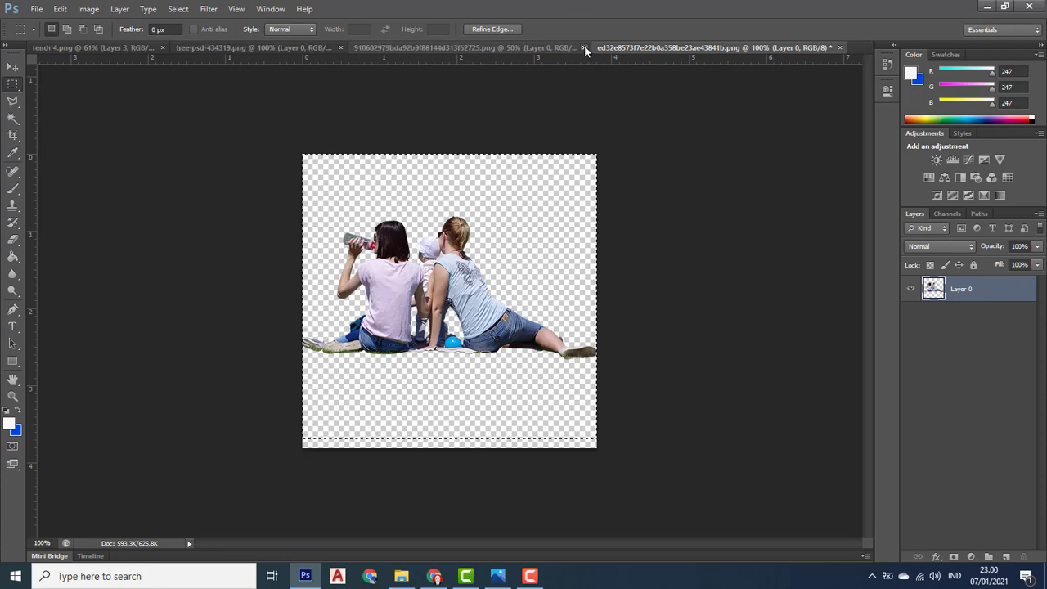
pyautogui.click(565, 46)
pyautogui.click(591, 47)
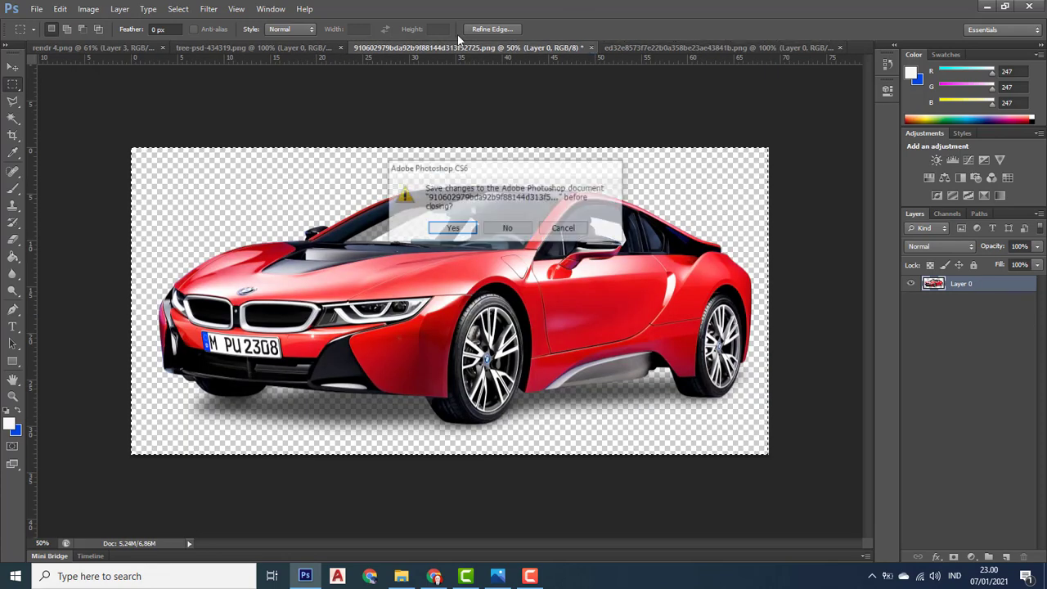
pyautogui.click(505, 229)
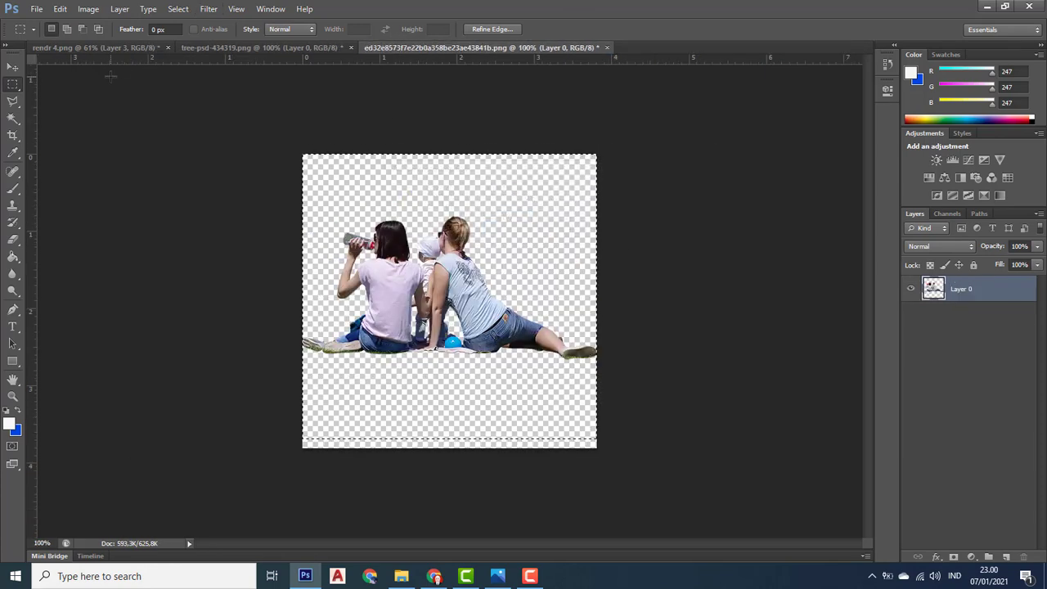
# - Paste the copied seated group into rendr 4.png and move it onto the lawn beside the house
pyautogui.click(110, 47)
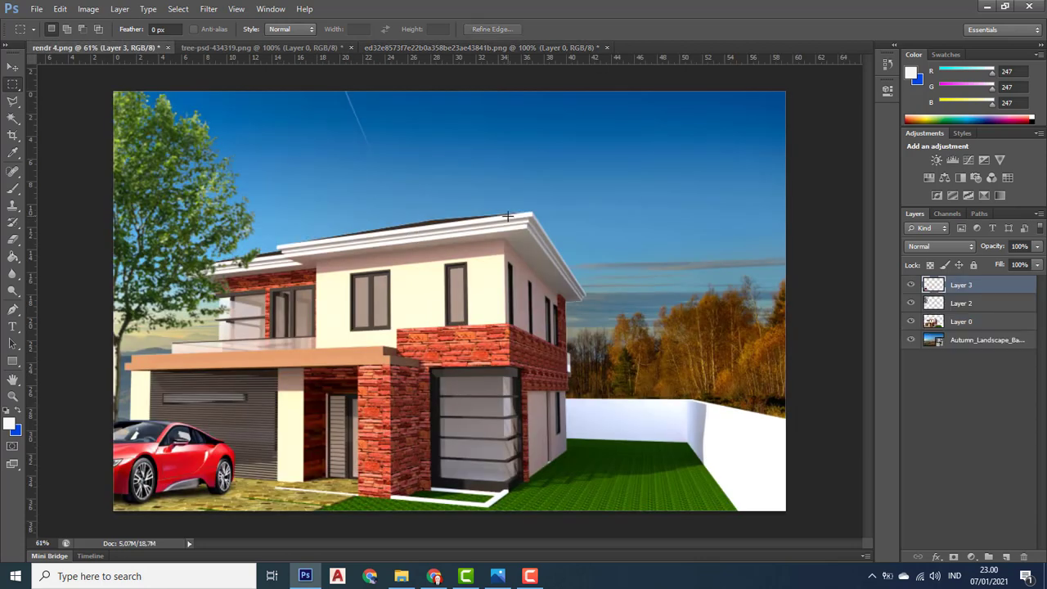
pyautogui.hotkey('ctrl', 'v')
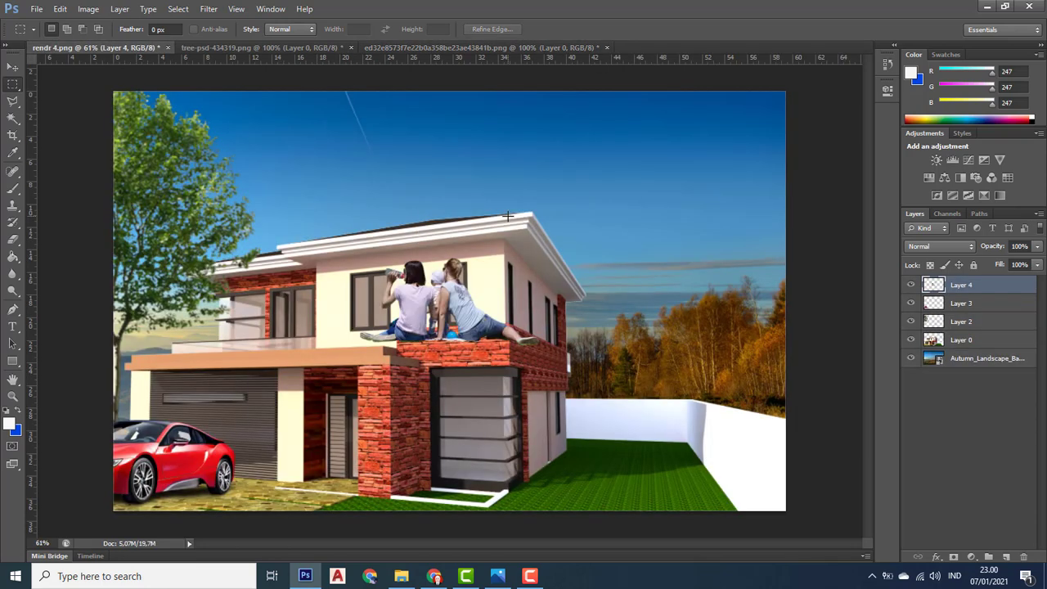
pyautogui.click(12, 65)
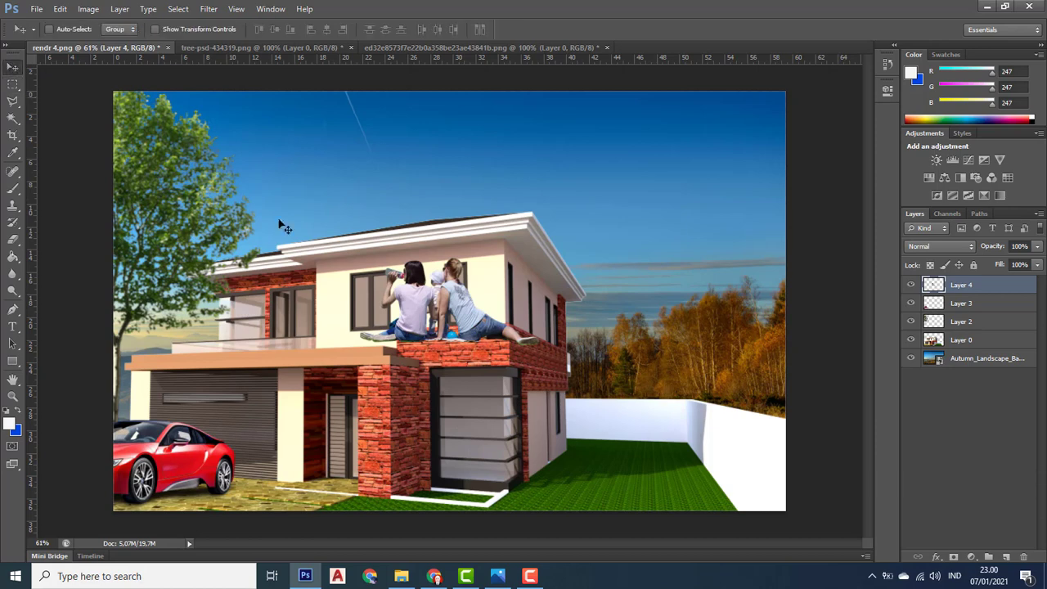
pyautogui.moveTo(429, 319); pyautogui.dragTo(600, 477)
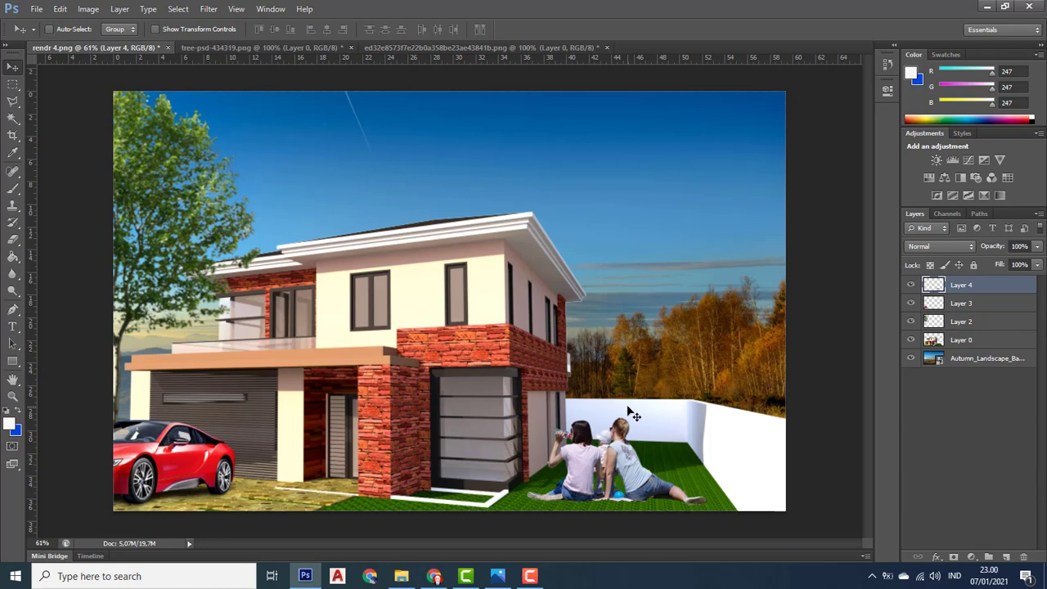
# - Scale the seated group down to about 73% and shift it slightly right on the lawn
pyautogui.hotkey('ctrl', 't')
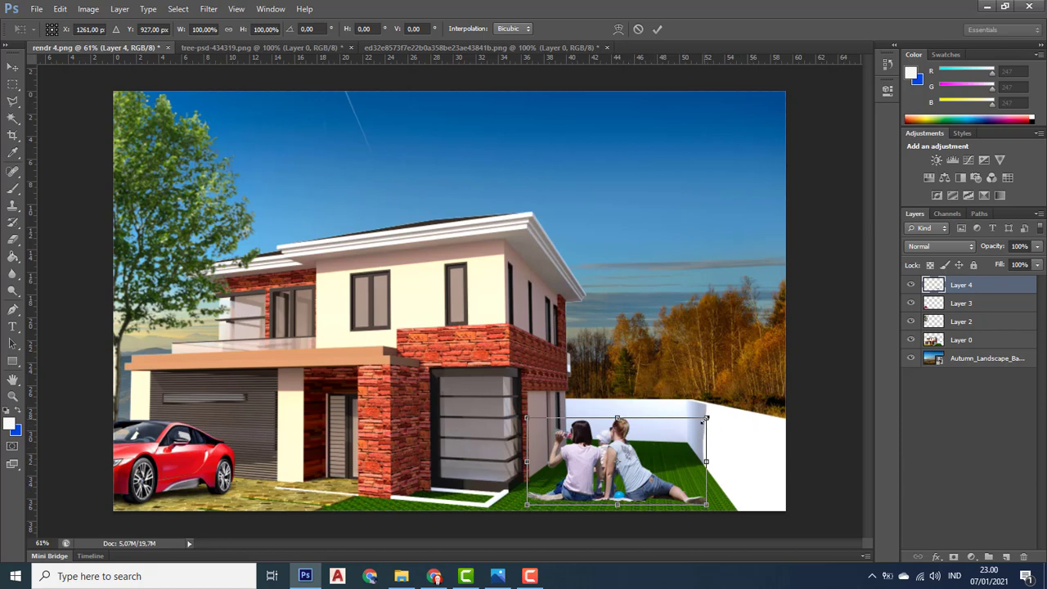
pyautogui.moveTo(705, 419); pyautogui.dragTo(662, 449)
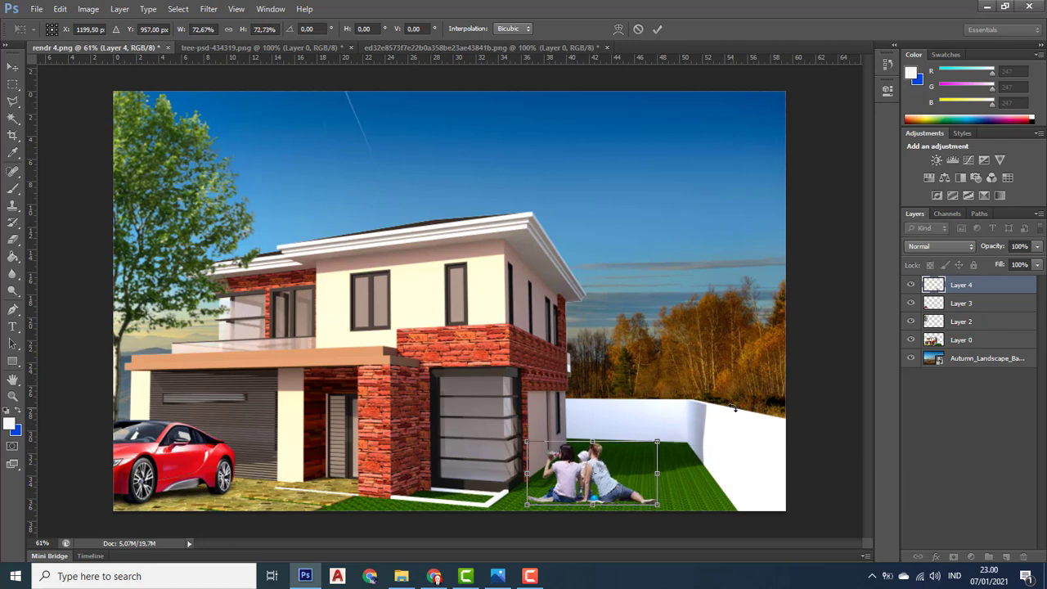
pyautogui.press('Return')
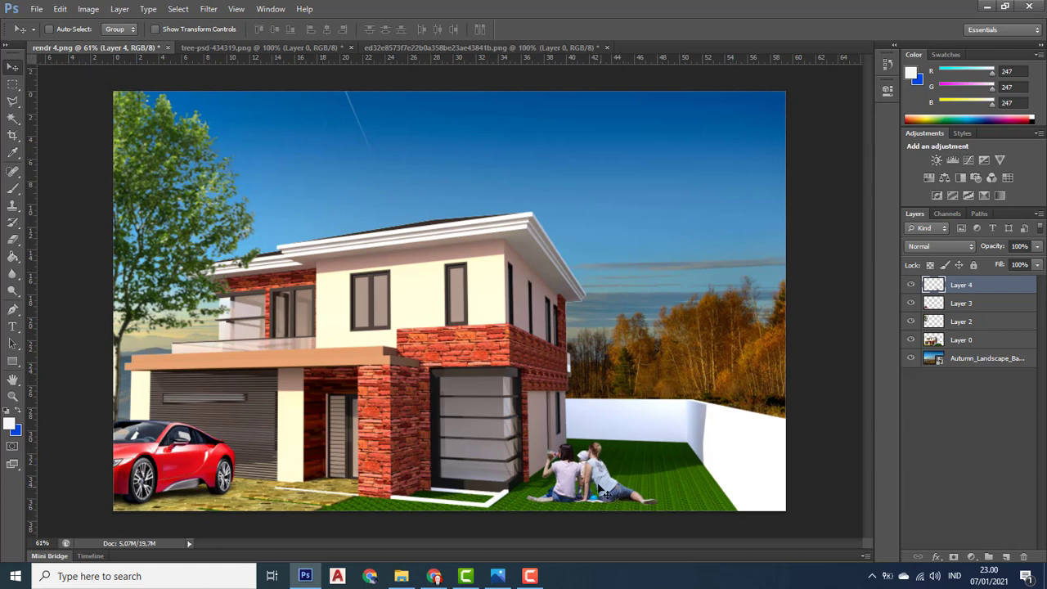
pyautogui.moveTo(601, 492); pyautogui.dragTo(628, 488)
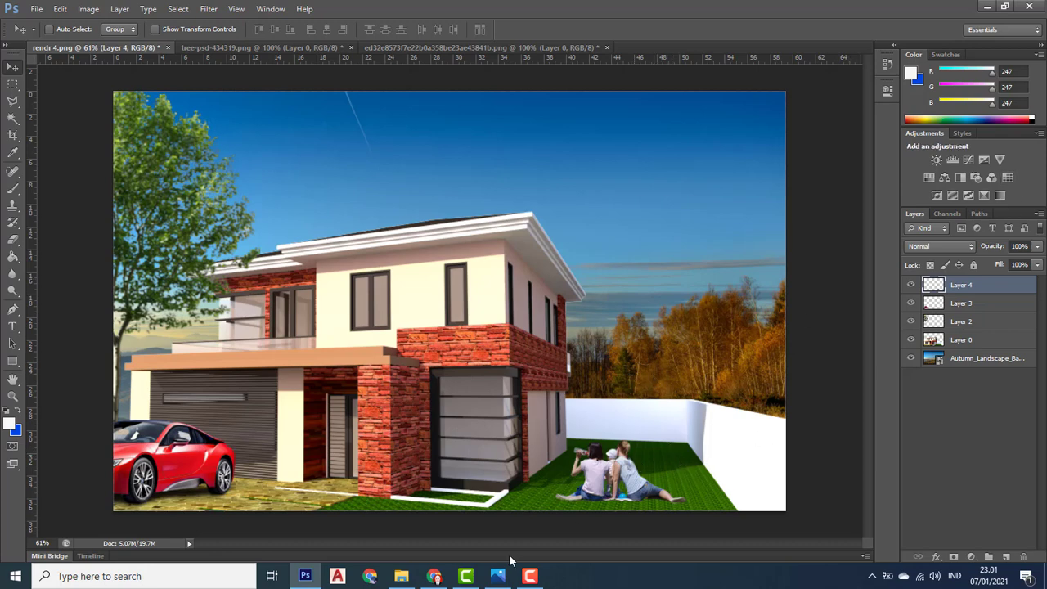
# - Duplicate Layer 4 with the seated group and shift the copy slightly to the right
pyautogui.rightClick(968, 288)
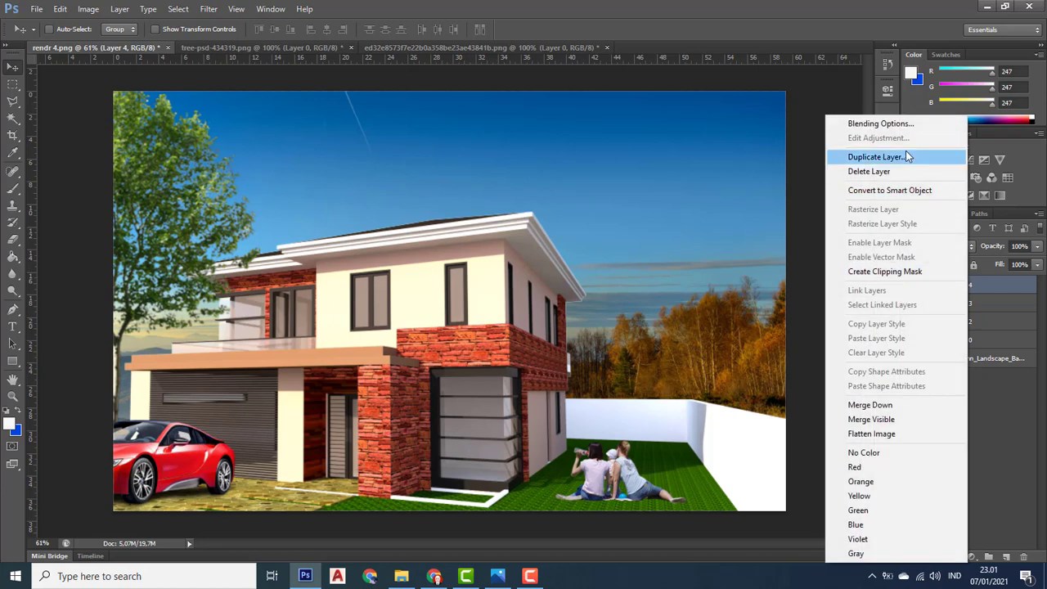
pyautogui.click(875, 156)
pyautogui.click(632, 174)
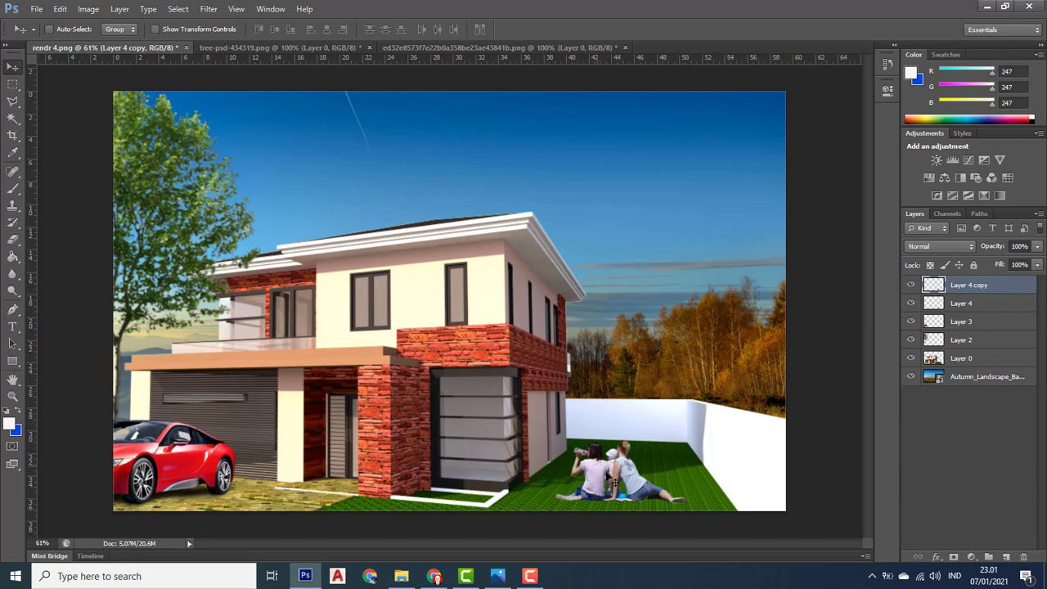
pyautogui.moveTo(631, 479)
pyautogui.mouseDown()
pyautogui.moveTo(654, 437)
pyautogui.moveTo(630, 454)
pyautogui.moveTo(632, 471)
pyautogui.mouseUp()
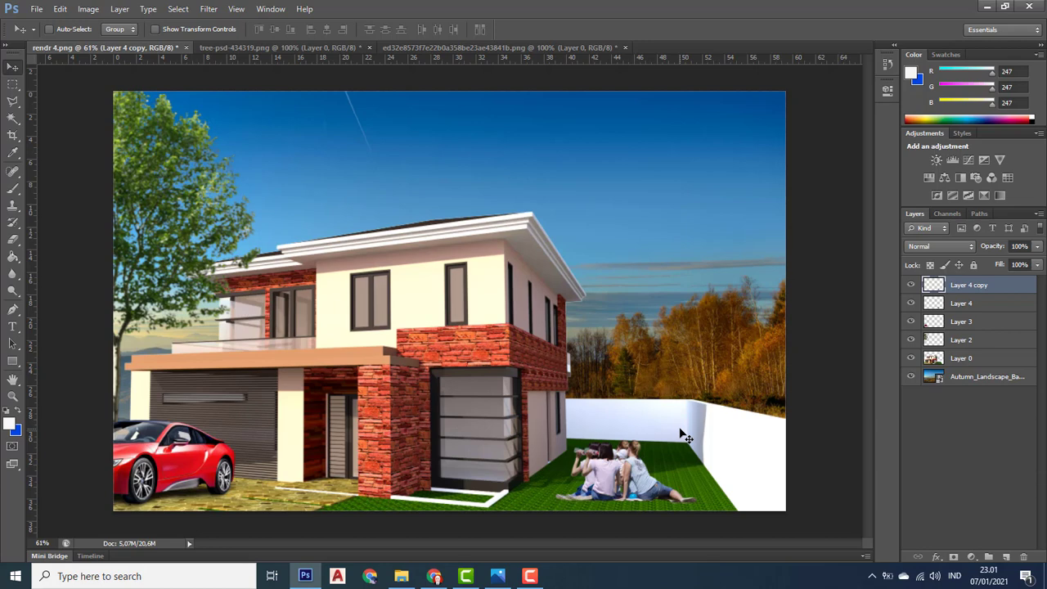
# - Distort the duplicated group into a flat, slanted shape lying on the grass like a cast shadow
pyautogui.hotkey('ctrl', 't')
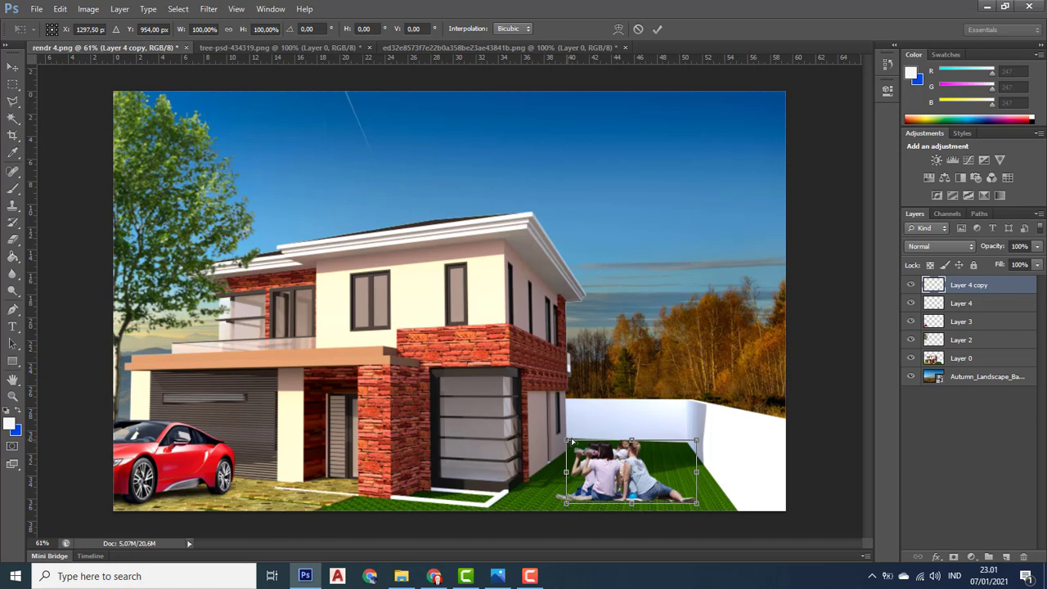
pyautogui.moveTo(572, 442); pyautogui.dragTo(715, 476)
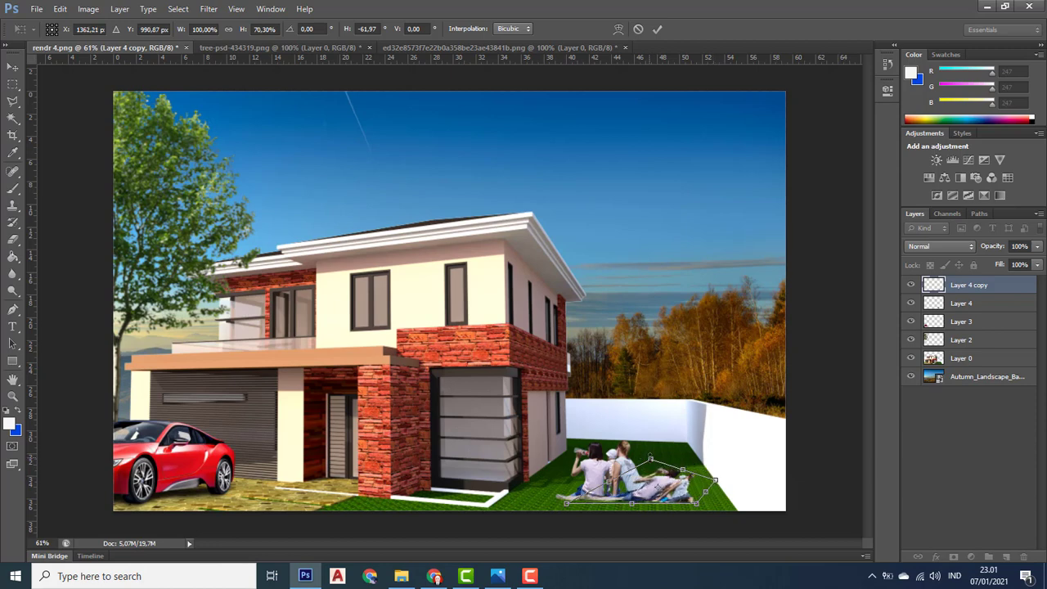
pyautogui.moveTo(654, 462); pyautogui.dragTo(668, 495)
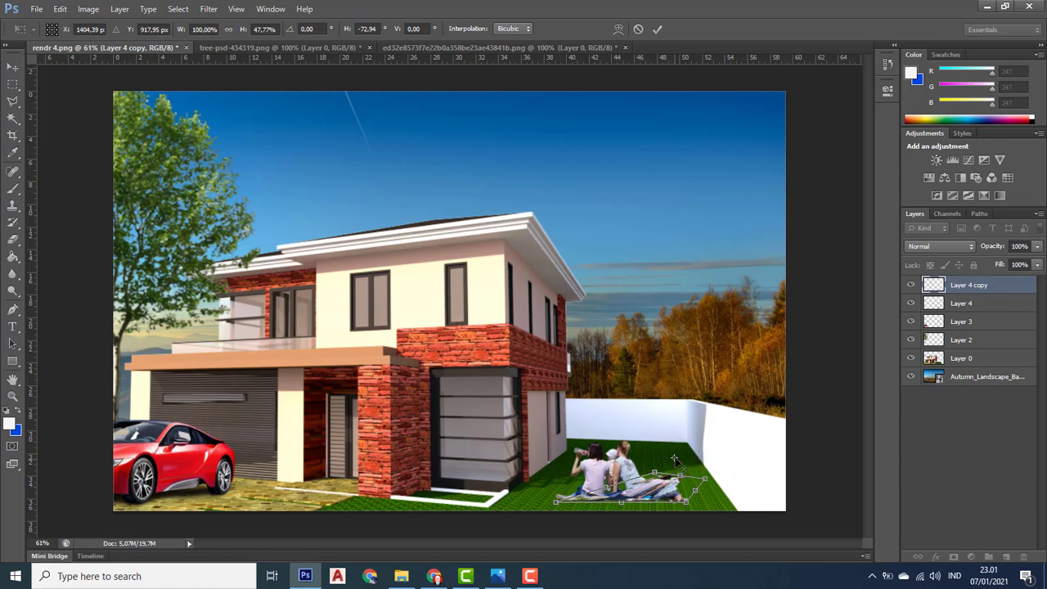
pyautogui.moveTo(674, 460); pyautogui.dragTo(672, 489)
pyautogui.press('Return')
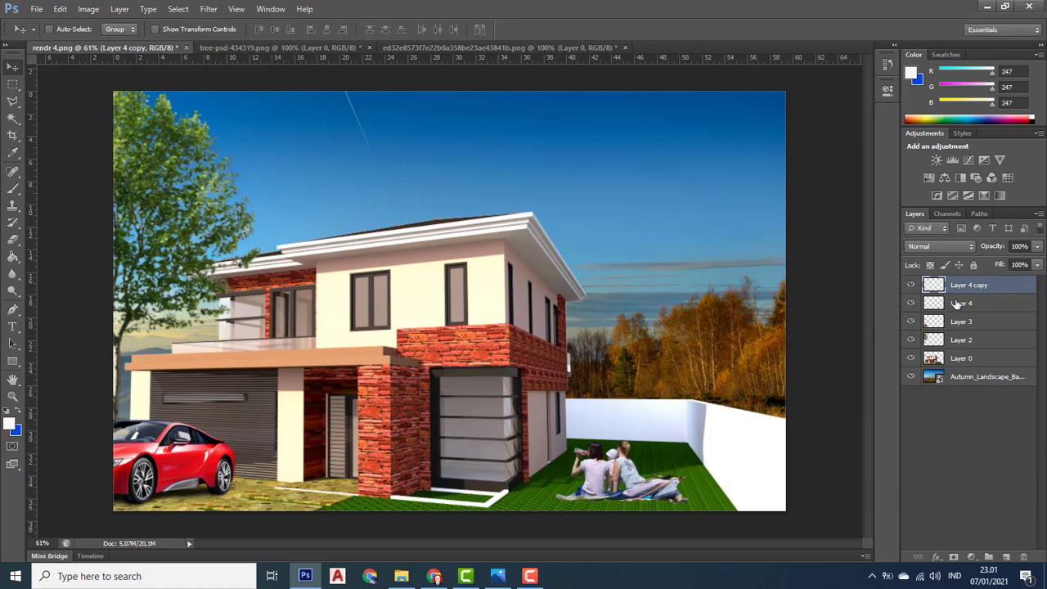
# - Place Layer 4 above Layer 4 copy and nudge the seated group slightly left and down
pyautogui.moveTo(962, 303); pyautogui.dragTo(966, 284)
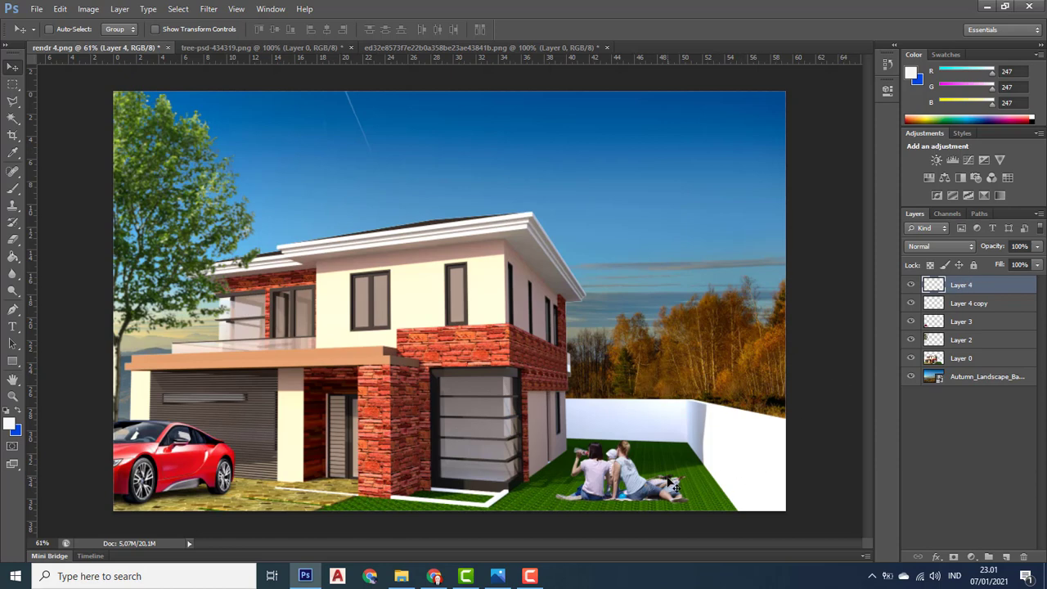
pyautogui.moveTo(673, 486); pyautogui.dragTo(667, 481)
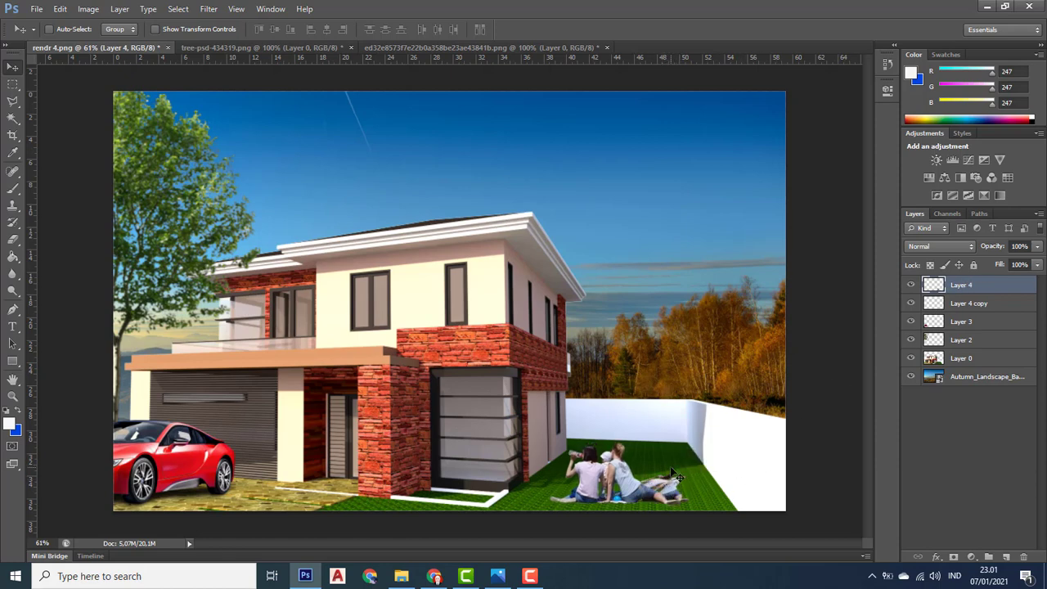
pyautogui.hotkey('ctrl', 't')
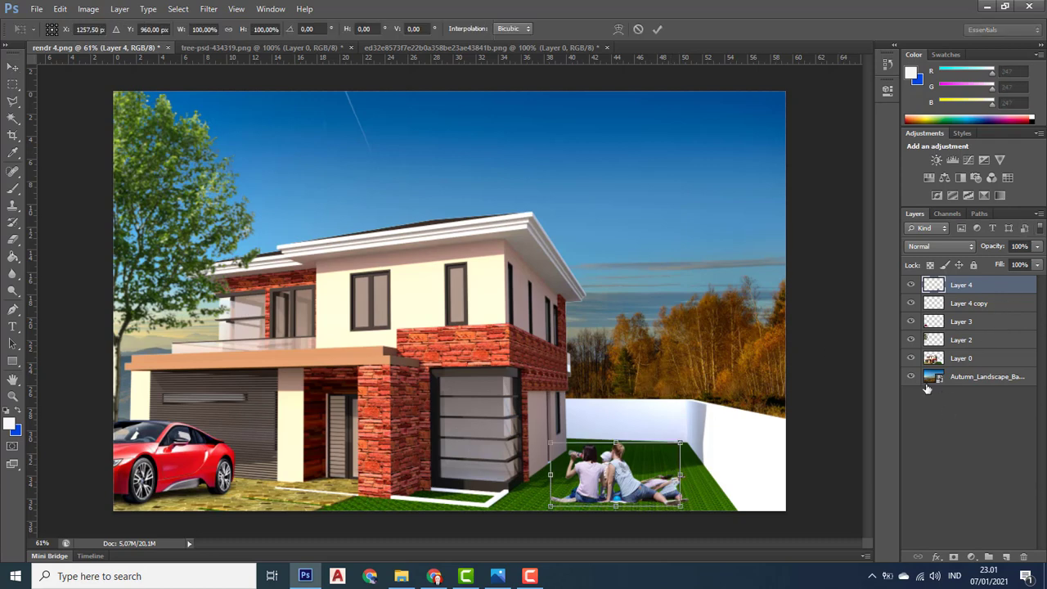
pyautogui.press('Return')
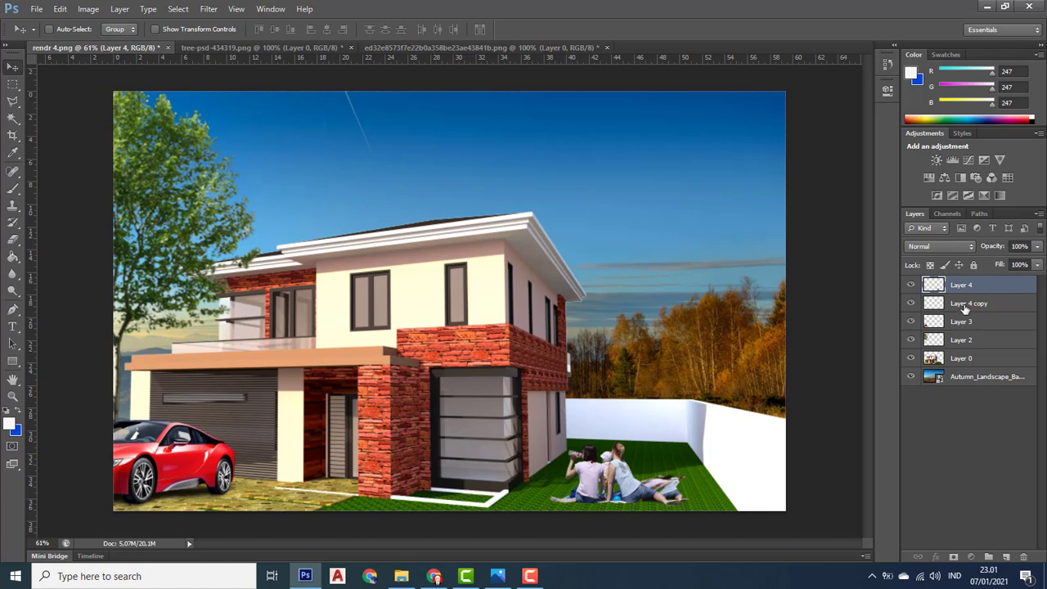
# - Transform Layer 4 copy again, flattening it to about 88% height and tilting it about 4.9 degrees
pyautogui.click(966, 306)
pyautogui.hotkey('ctrl', 't')
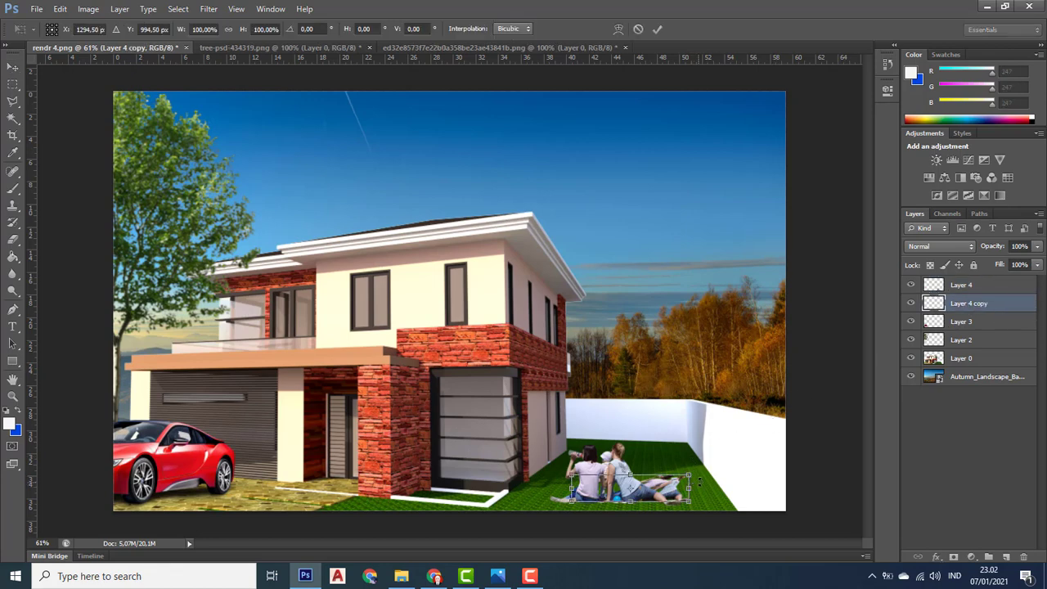
pyautogui.moveTo(704, 487)
pyautogui.mouseDown()
pyautogui.moveTo(682, 501)
pyautogui.moveTo(700, 474)
pyautogui.mouseUp()
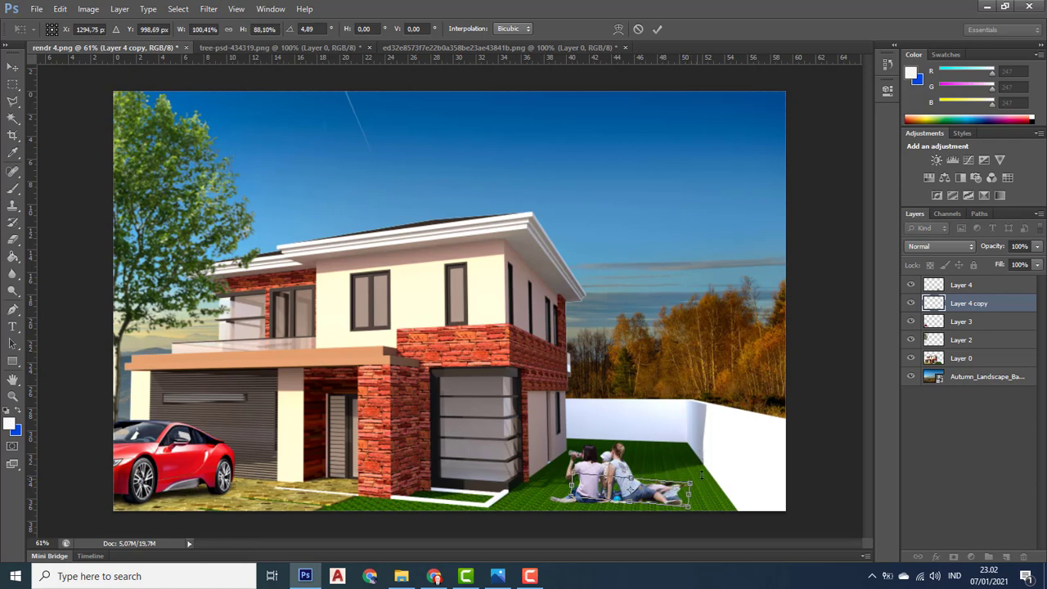
pyautogui.press('Return')
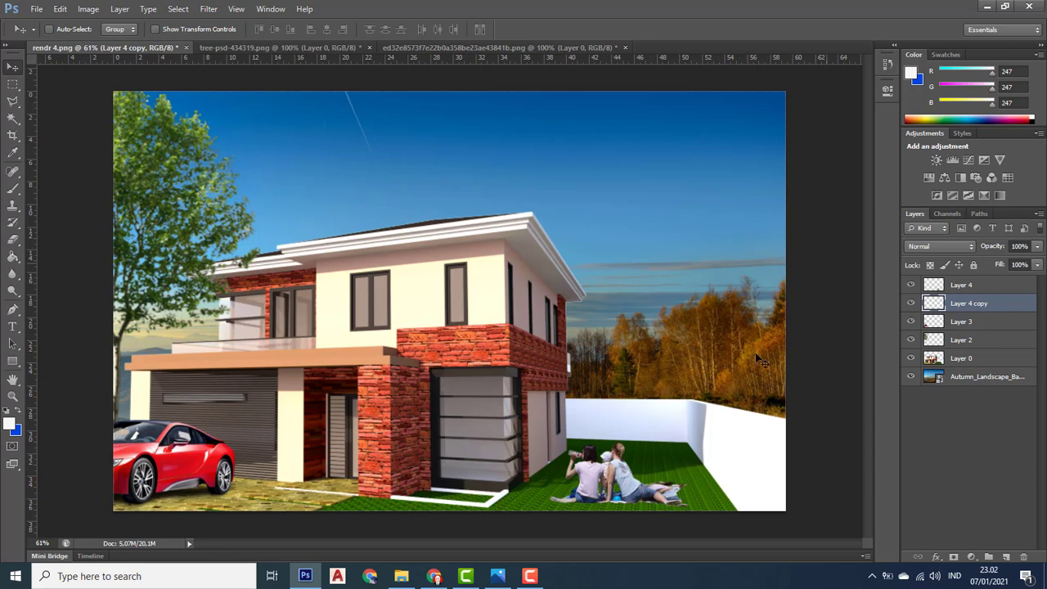
# - Choose the Paint Bucket tool and set the foreground color to near-black #040404
pyautogui.click(12, 258)
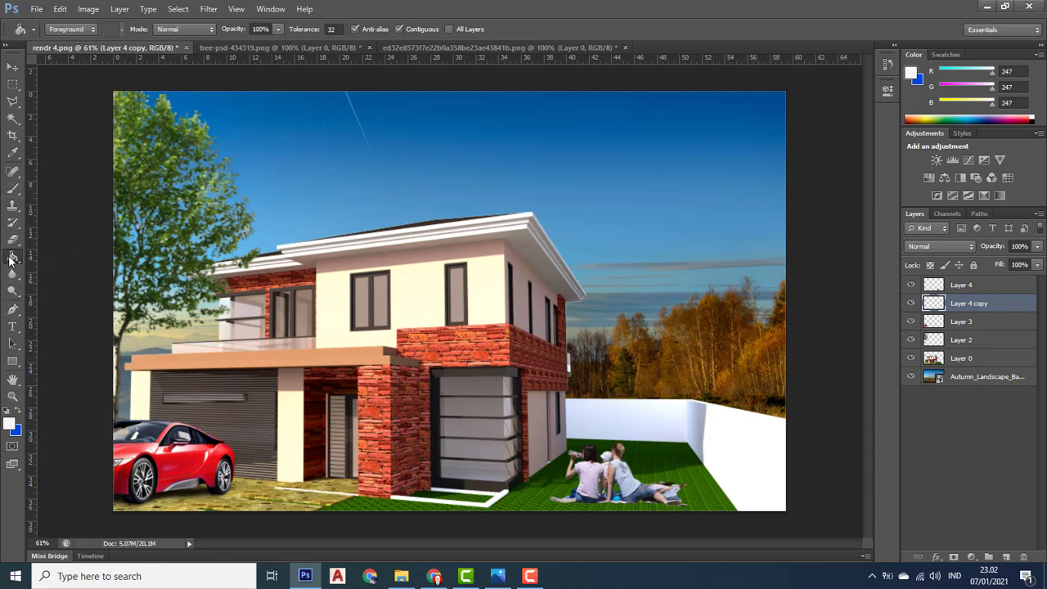
pyautogui.click(10, 424)
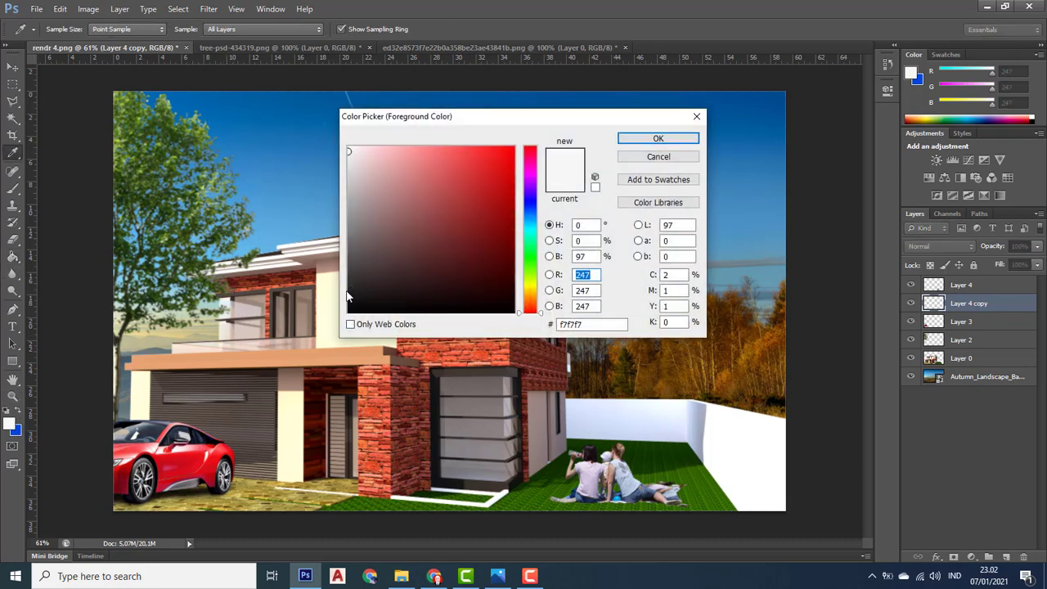
pyautogui.click(350, 310)
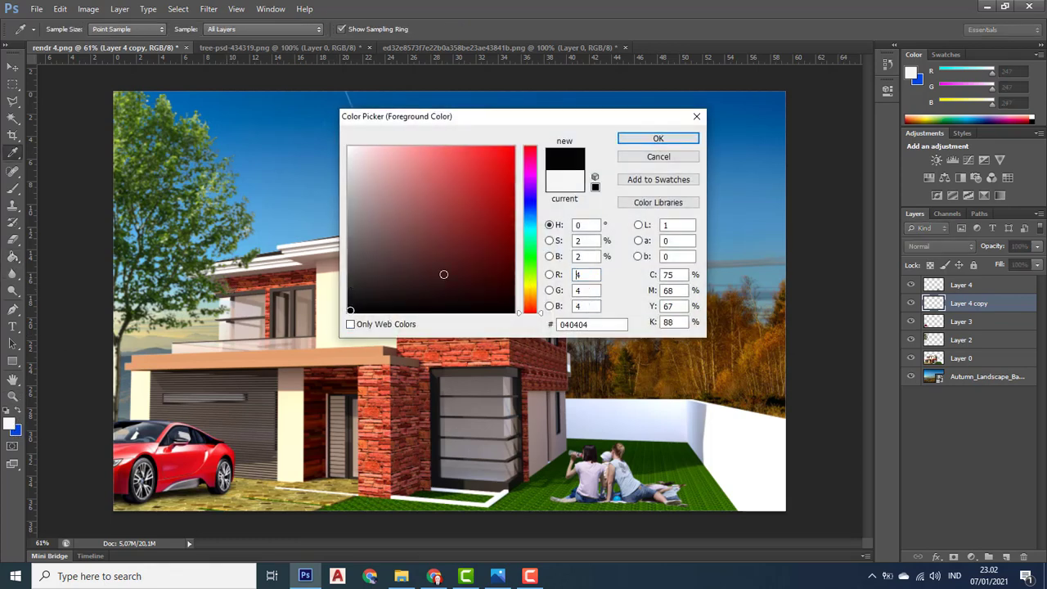
pyautogui.click(659, 139)
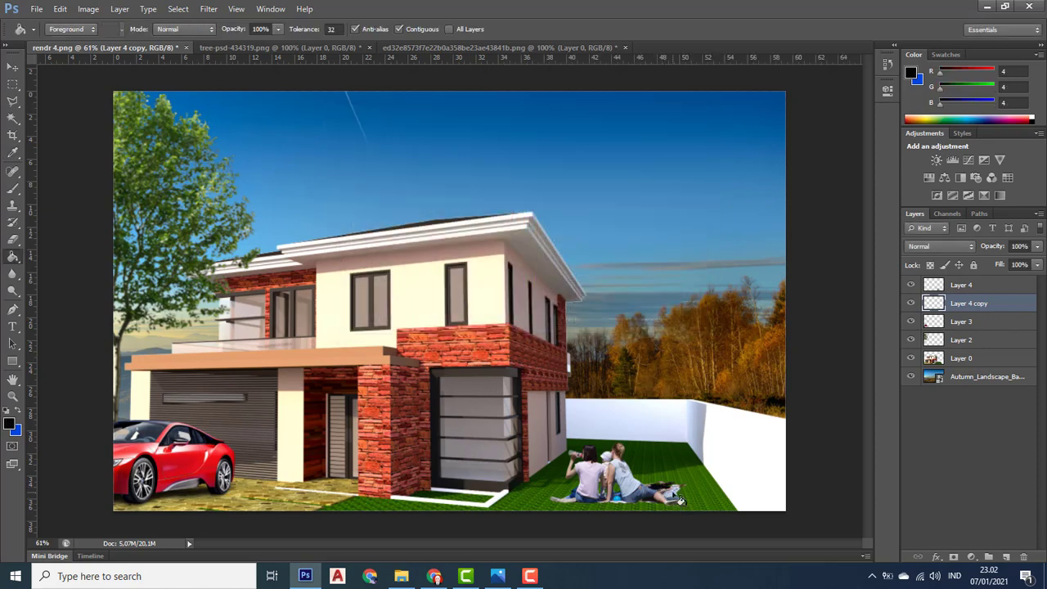
# - Fill part of the flattened Layer 4 copy with near-black, and undo the fill that floods the whole layer
pyautogui.click(667, 495)
pyautogui.click(678, 502)
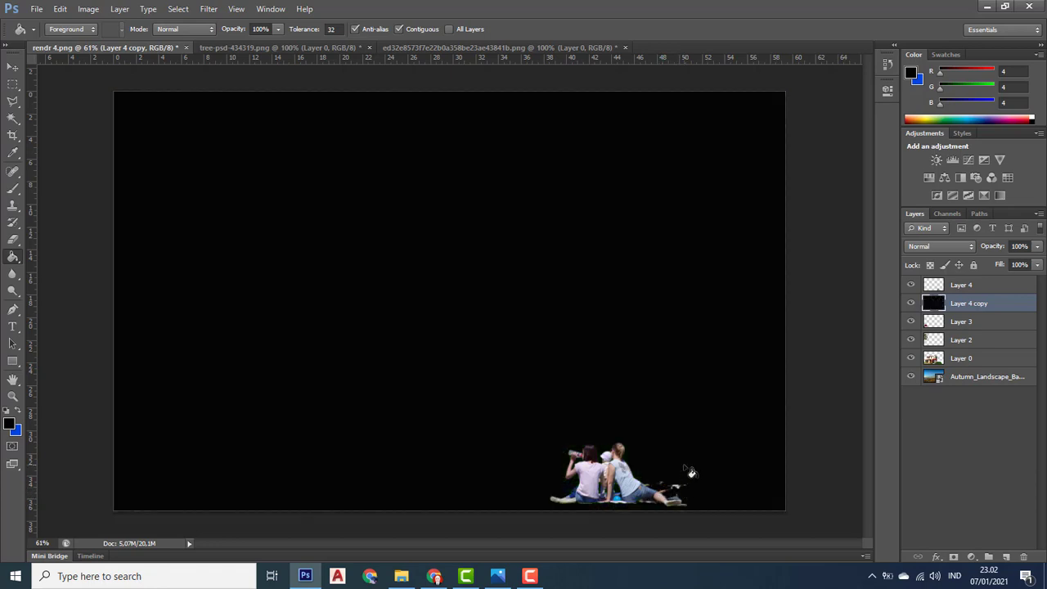
pyautogui.hotkey('ctrl', 'z')
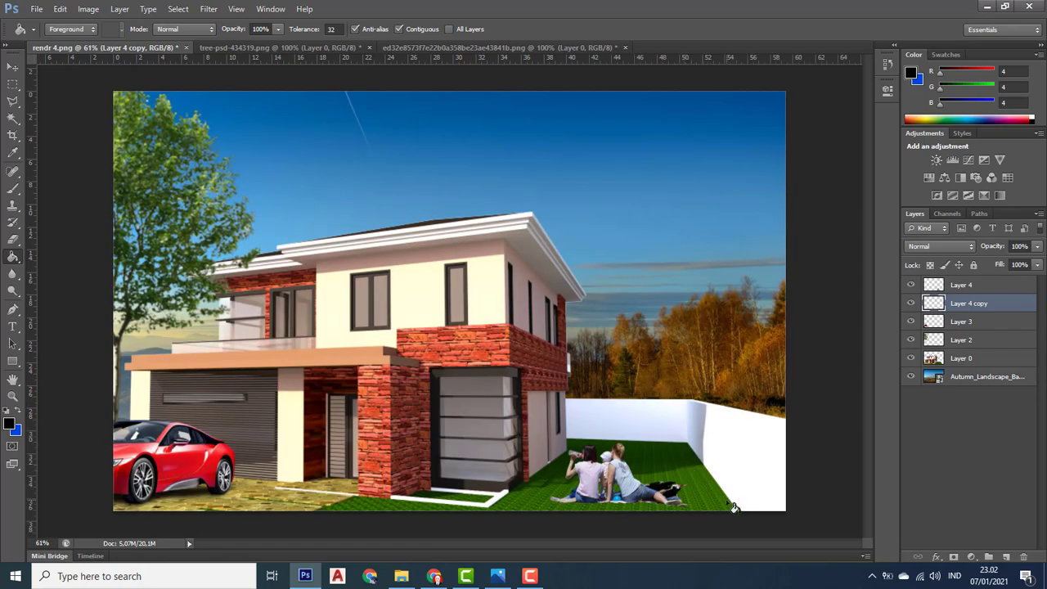
# - Fill the blue jeans patches of Layer 4 copy's shadow beside the woman's shoe with near-black
pyautogui.scroll(4, 691, 473)
pyautogui.scroll(10, 758, 498)
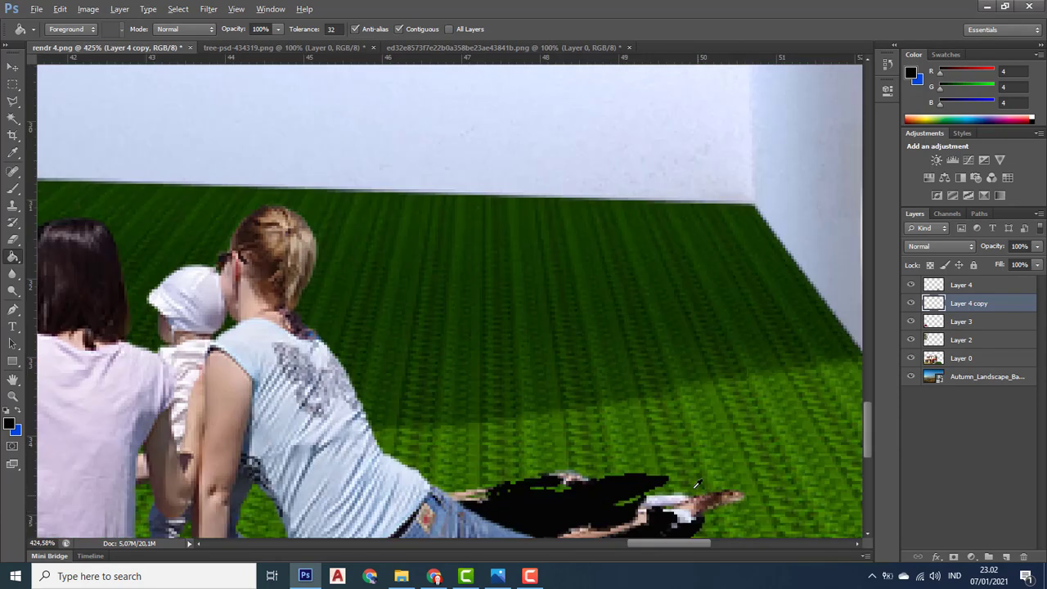
pyautogui.scroll(-5, 708, 404)
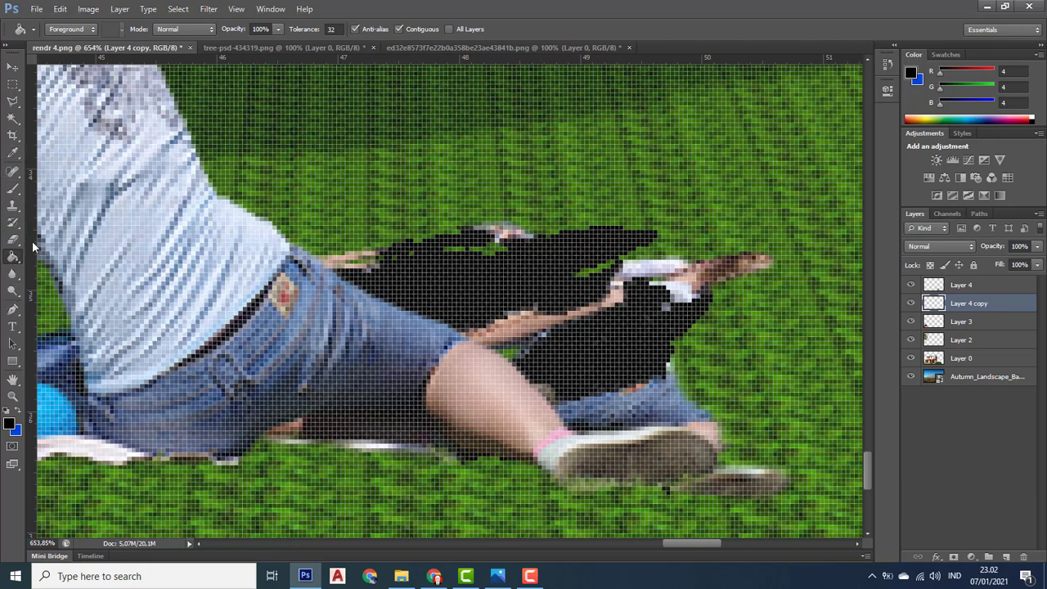
pyautogui.click(638, 409)
pyautogui.click(632, 422)
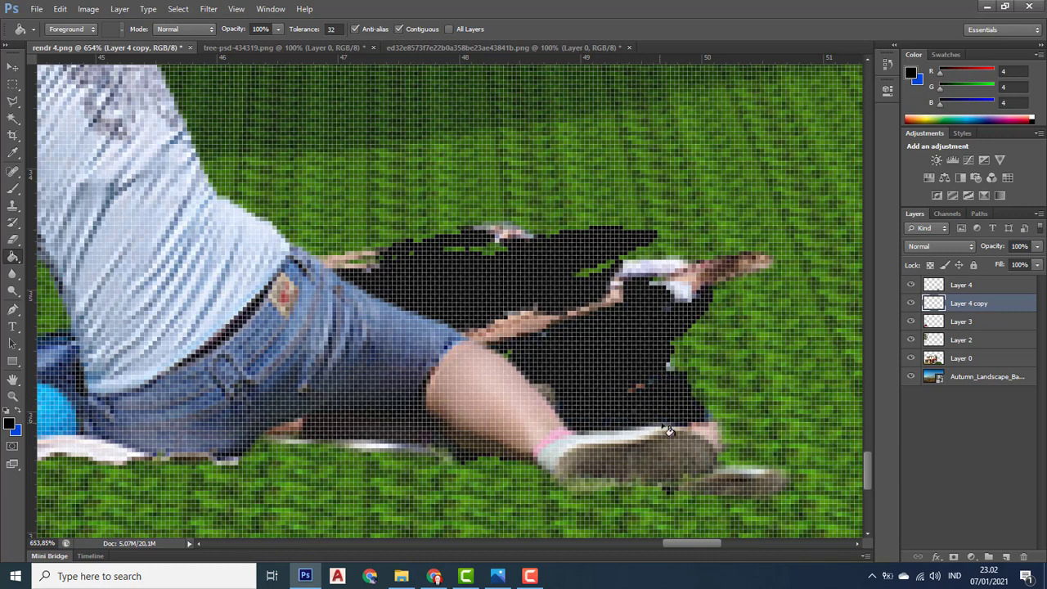
# - Fill the white and skin-toned patches across the upper part of the shadow behind the woman's leg with near-black
pyautogui.click(681, 298)
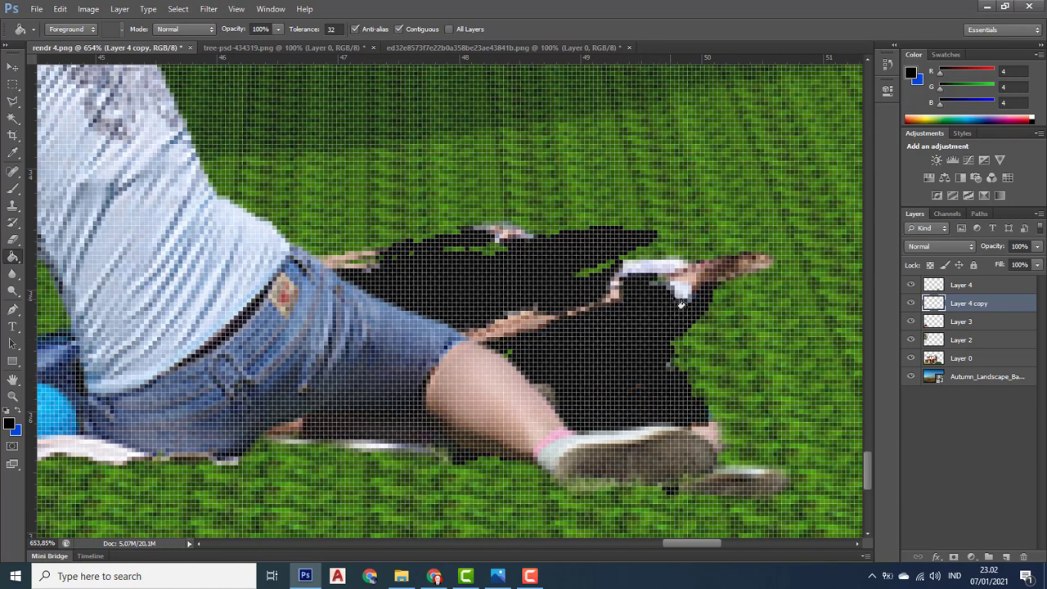
pyautogui.click(717, 277)
pyautogui.click(750, 265)
pyautogui.click(771, 270)
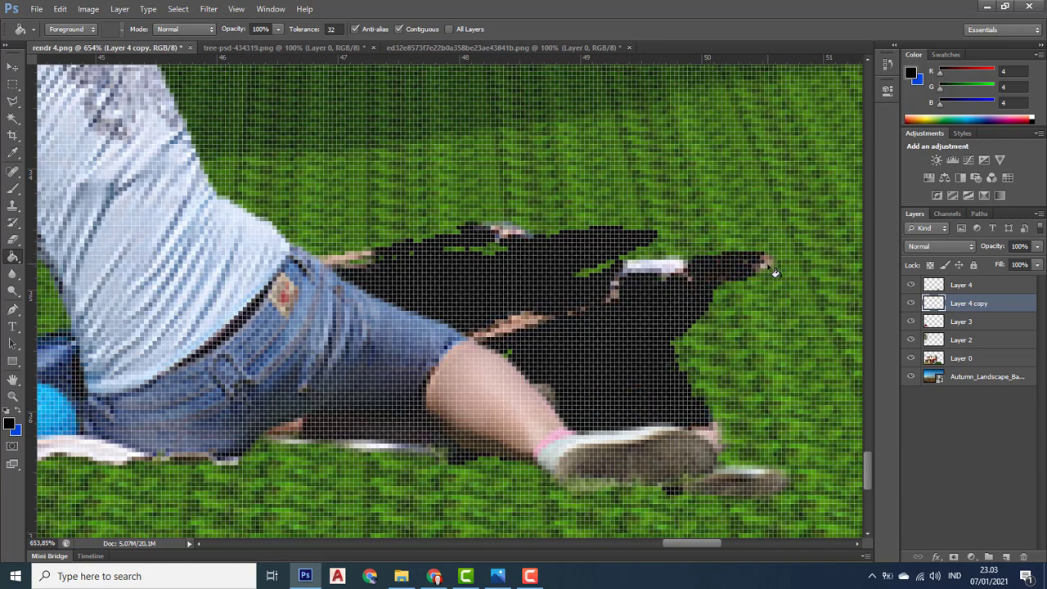
pyautogui.click(775, 271)
pyautogui.click(677, 286)
pyautogui.click(662, 270)
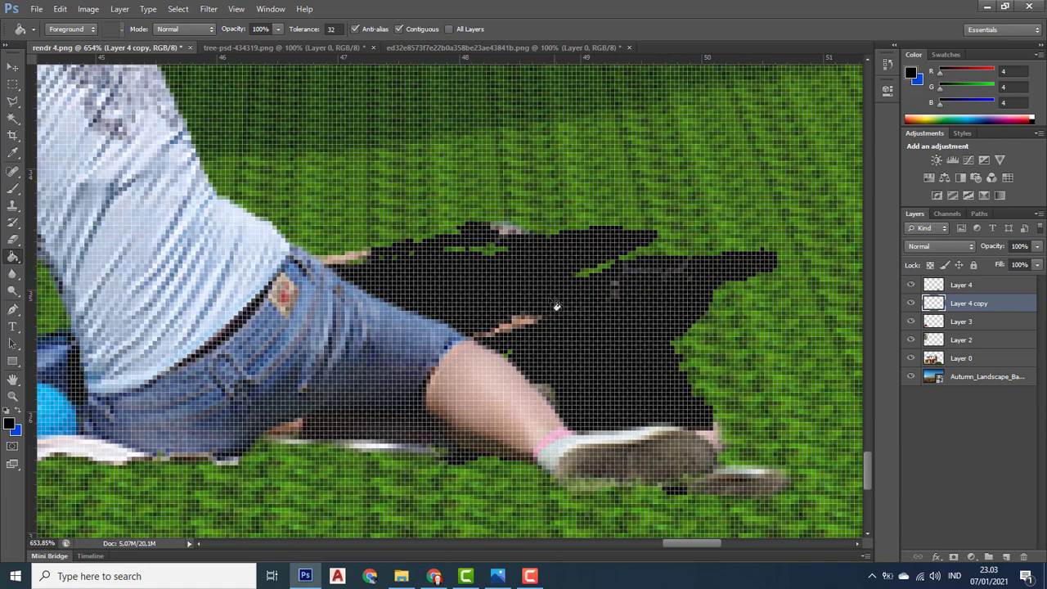
pyautogui.click(528, 328)
pyautogui.click(531, 331)
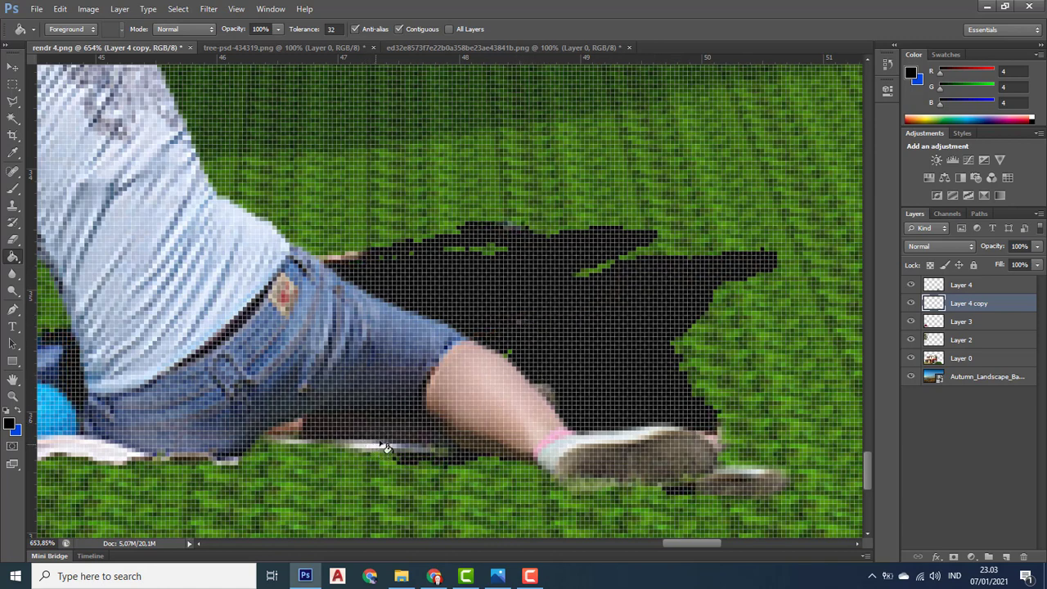
# - Fill the light strip of the shadow beneath the woman's legs with near-black, and undo the fill that floods the layer
pyautogui.click(442, 452)
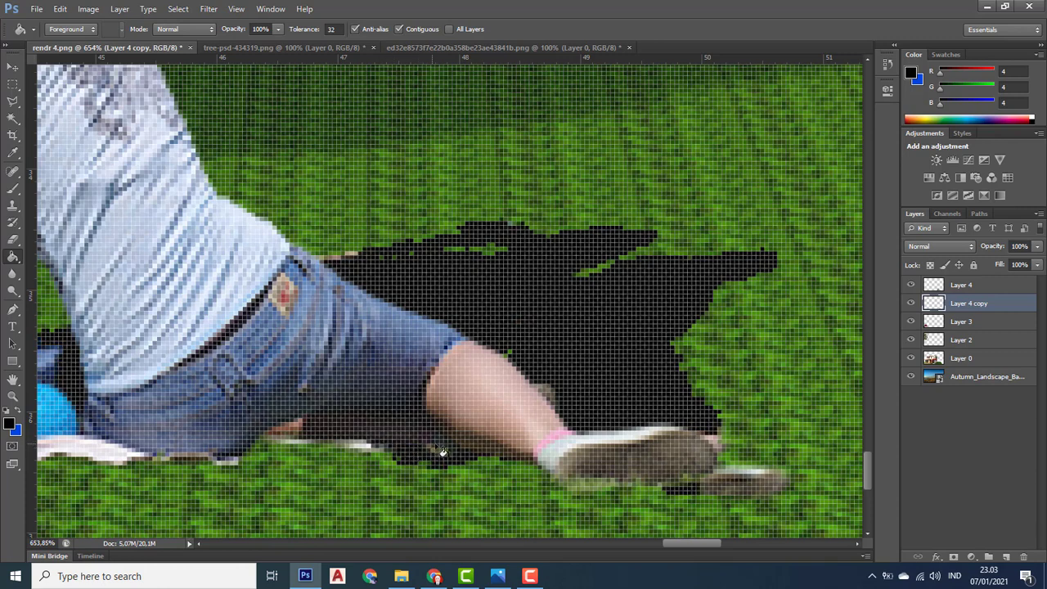
pyautogui.click(381, 450)
pyautogui.click(373, 451)
pyautogui.click(355, 450)
pyautogui.click(332, 442)
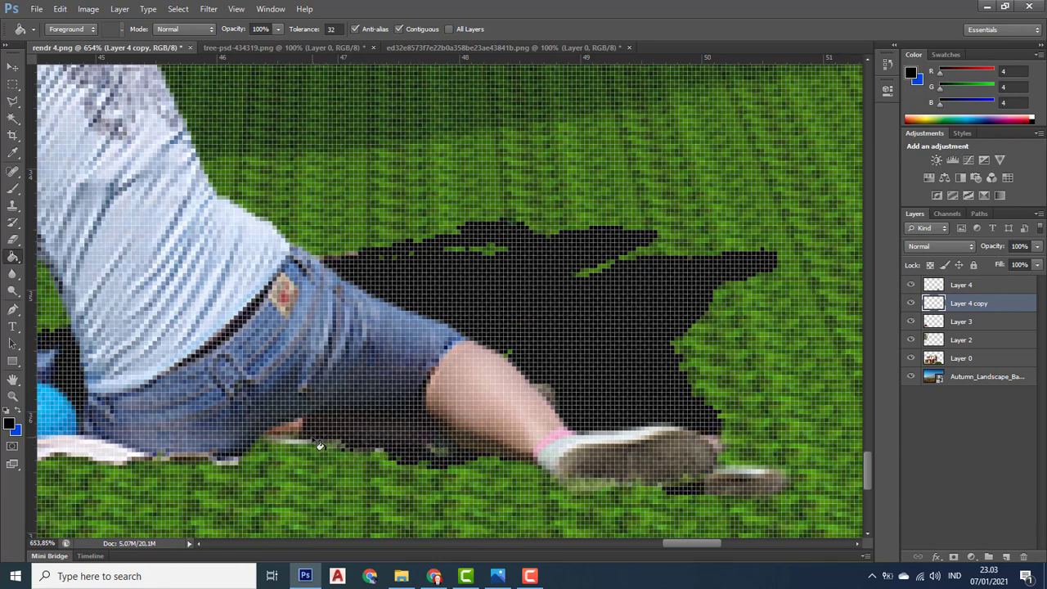
pyautogui.click(304, 441)
pyautogui.click(281, 440)
pyautogui.click(278, 440)
pyautogui.click(280, 432)
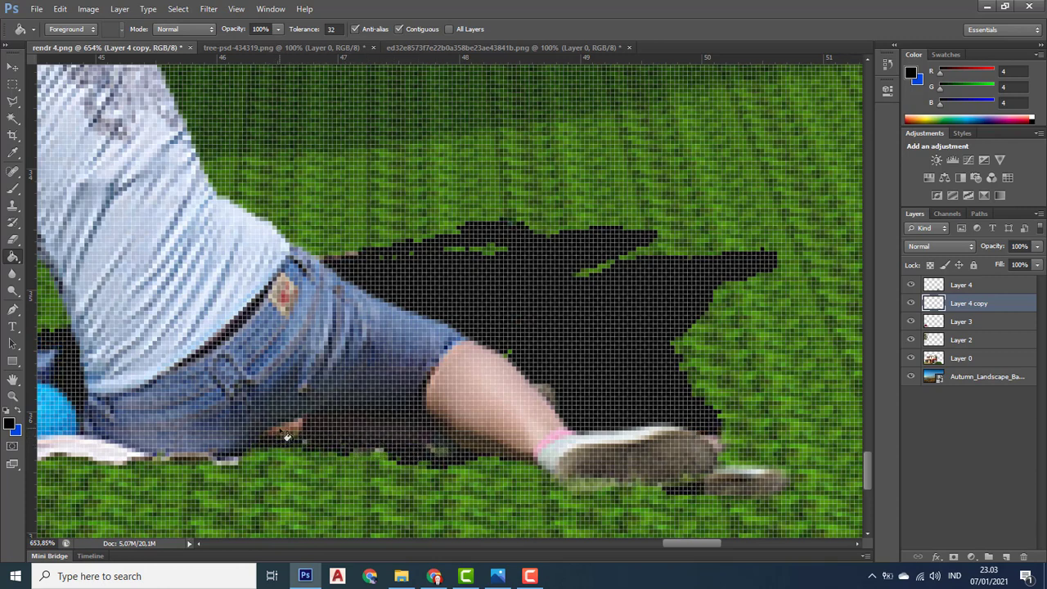
pyautogui.click(232, 462)
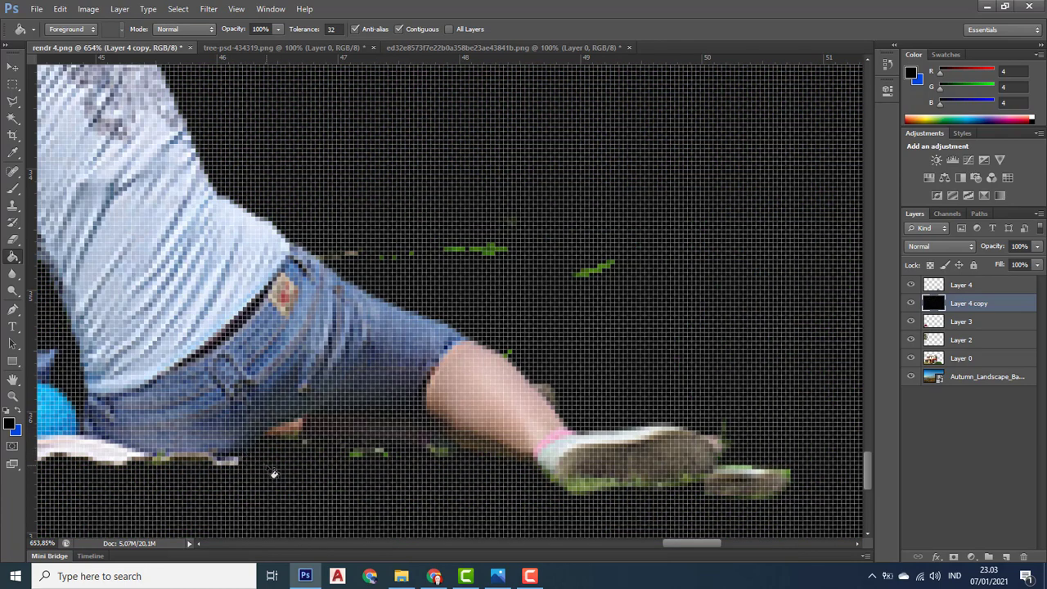
pyautogui.hotkey('ctrl', 'z')
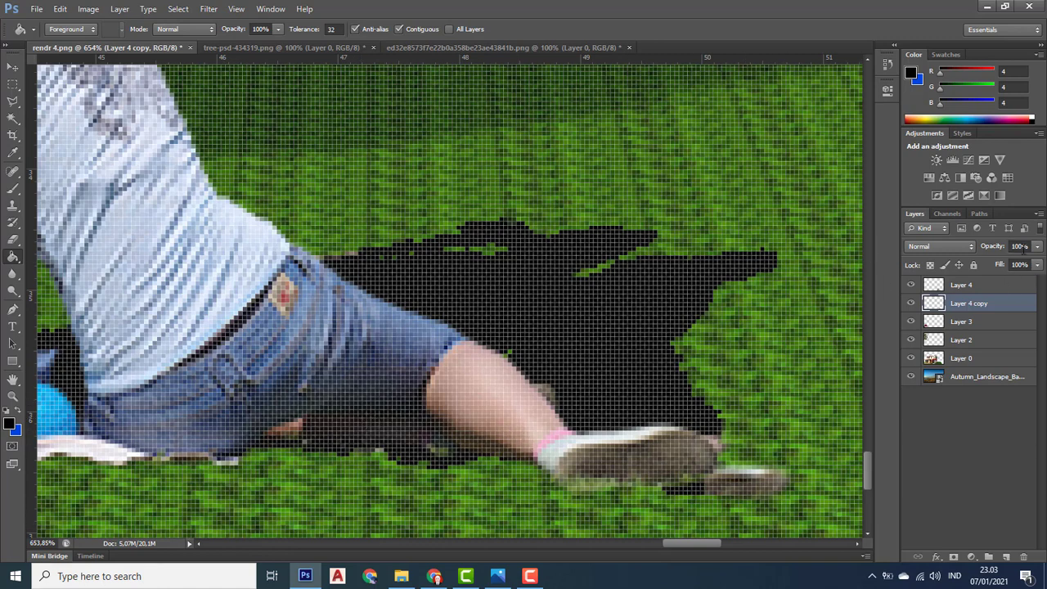
# - Lower the opacity of the Layer 4 copy shadow to 72%
pyautogui.click(1037, 246)
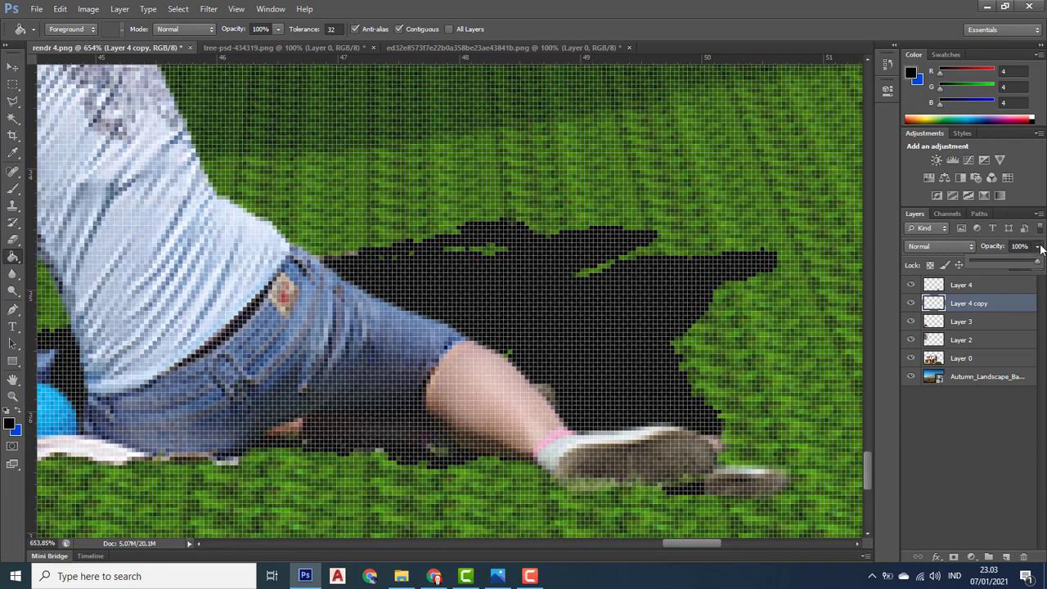
pyautogui.moveTo(1030, 259); pyautogui.dragTo(1023, 263)
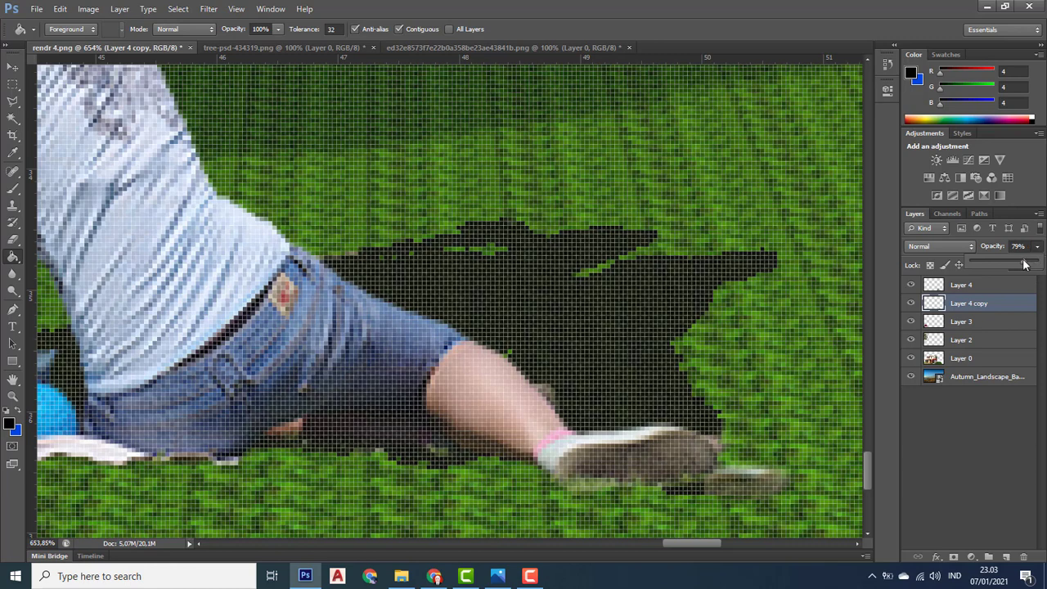
pyautogui.click(1045, 309)
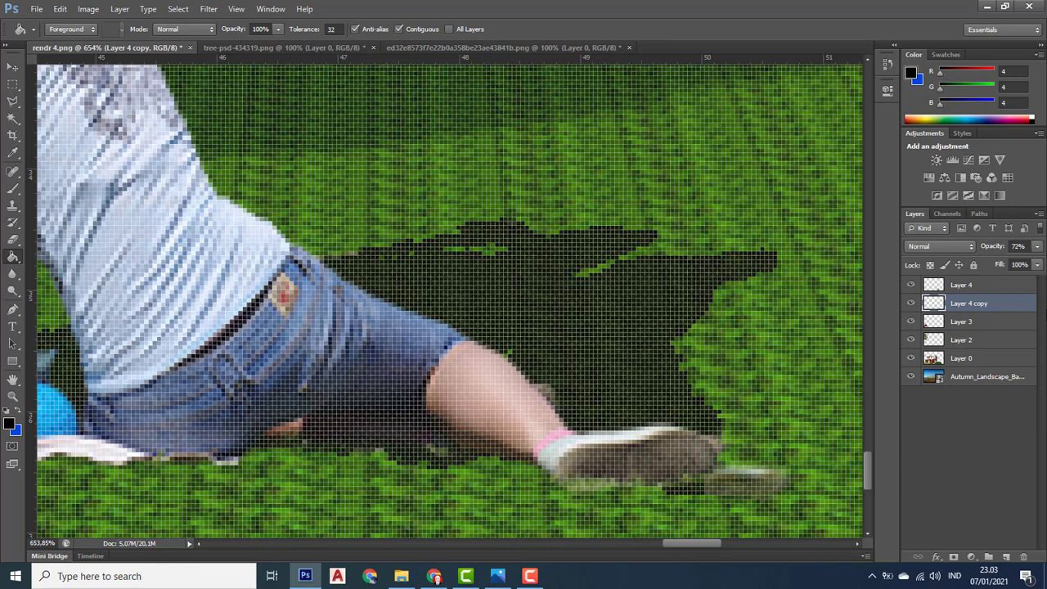
# - Reduce the fill of the Layer 4 copy shadow to 79%
pyautogui.click(1034, 264)
pyautogui.moveTo(1033, 281); pyautogui.dragTo(1032, 283)
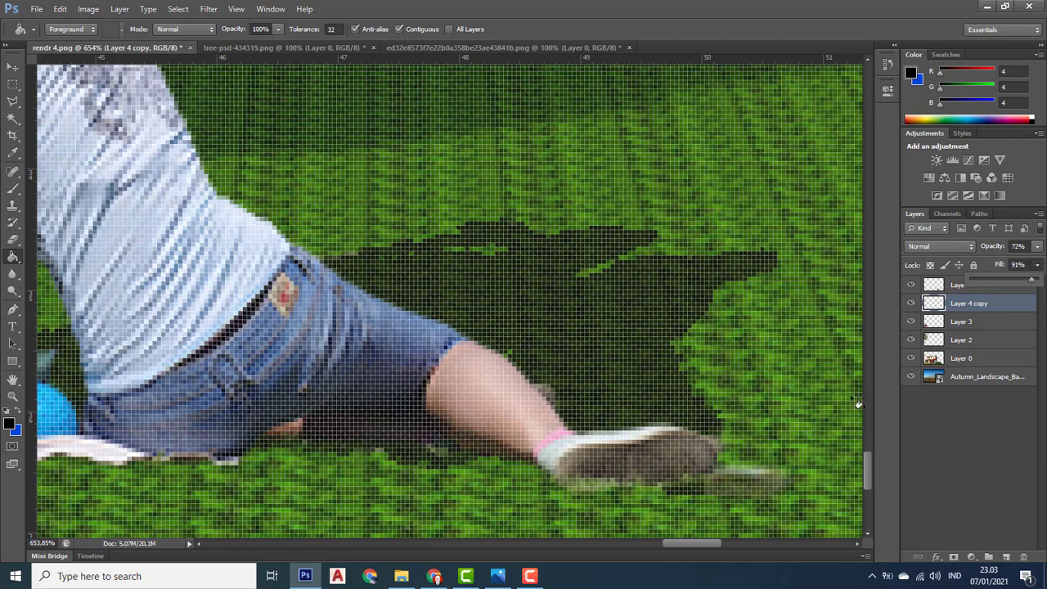
pyautogui.scroll(-10, 736, 370)
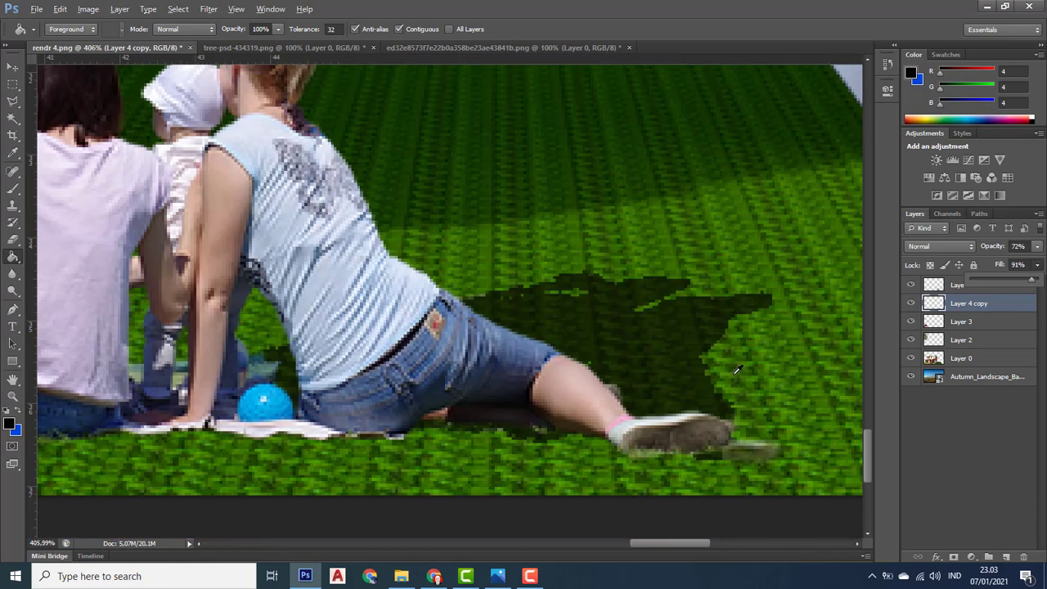
pyautogui.scroll(-3, 736, 370)
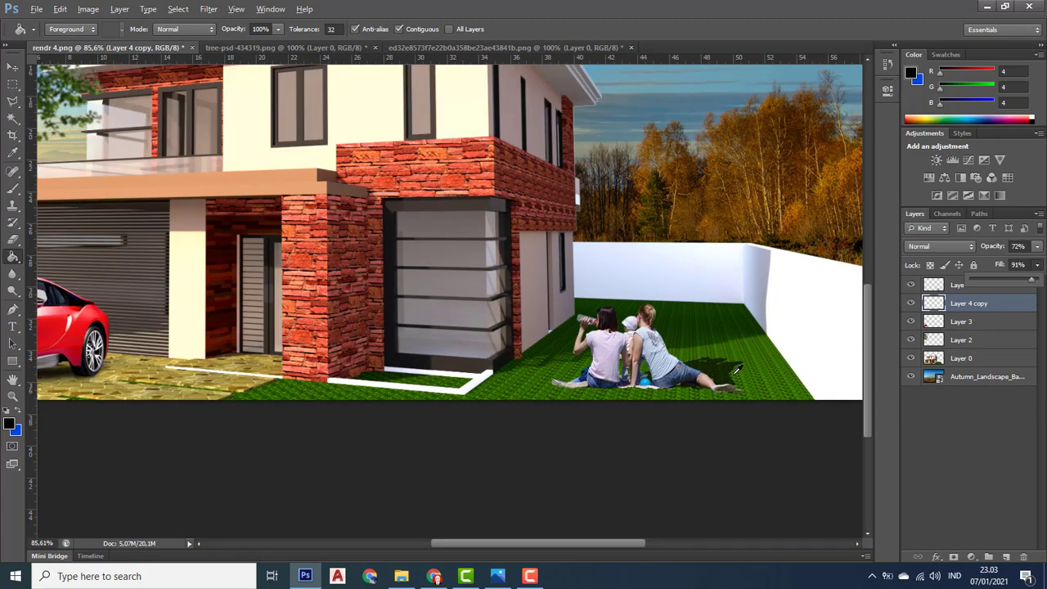
pyautogui.scroll(-1, 736, 370)
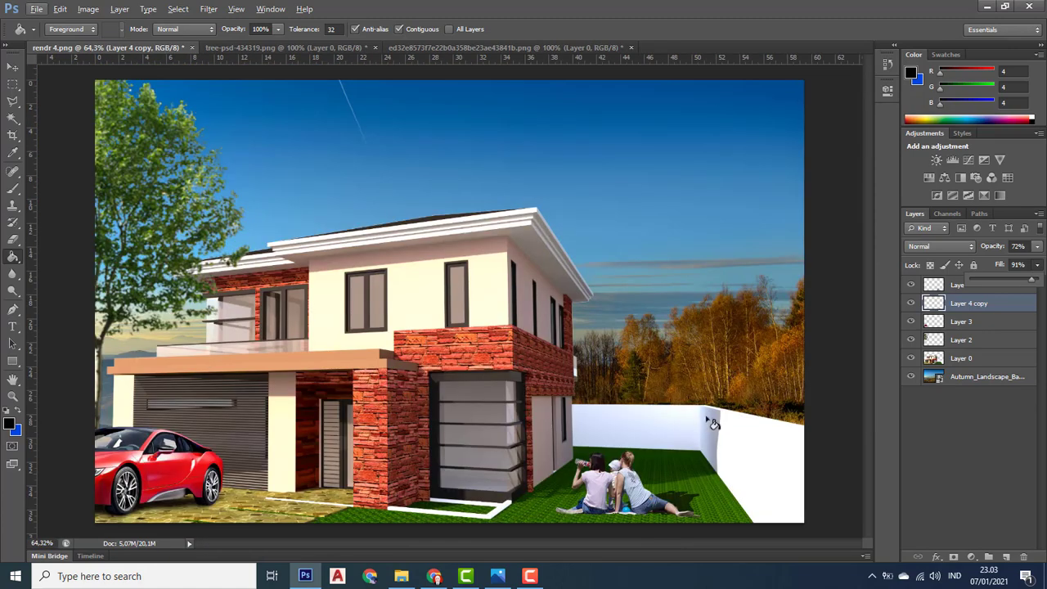
pyautogui.click(1034, 268)
pyautogui.click(1036, 268)
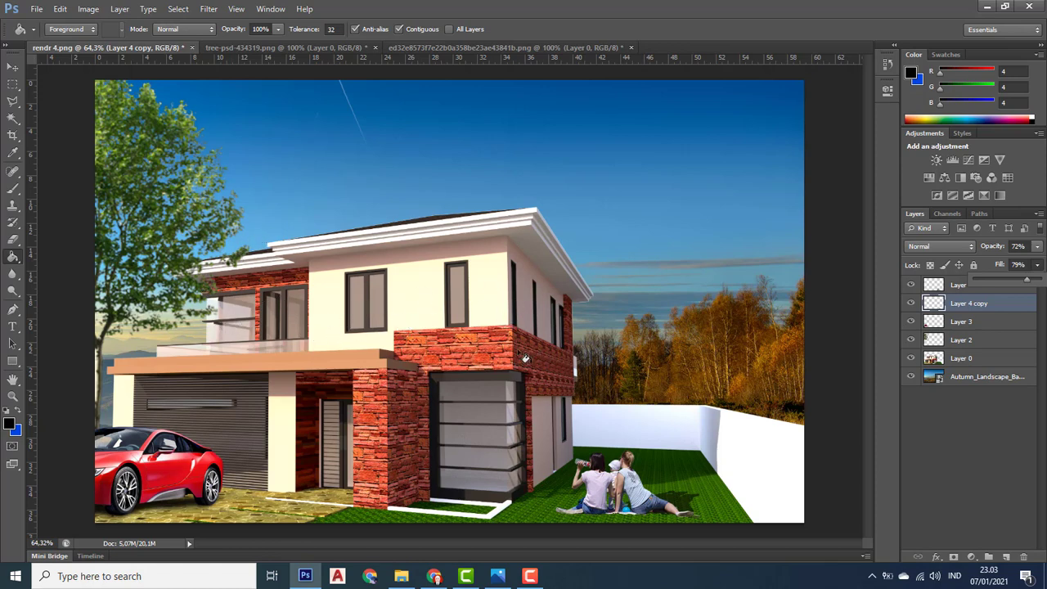
# - Activate the Move tool, switch to File Explorer and look through the Pictures folder for another image
pyautogui.click(11, 68)
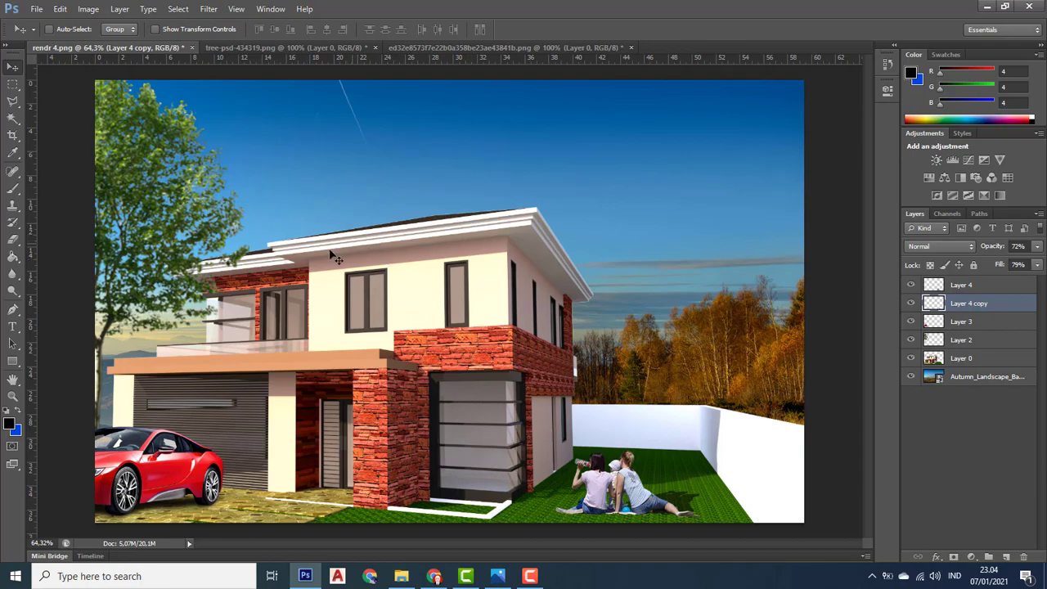
pyautogui.click(401, 576)
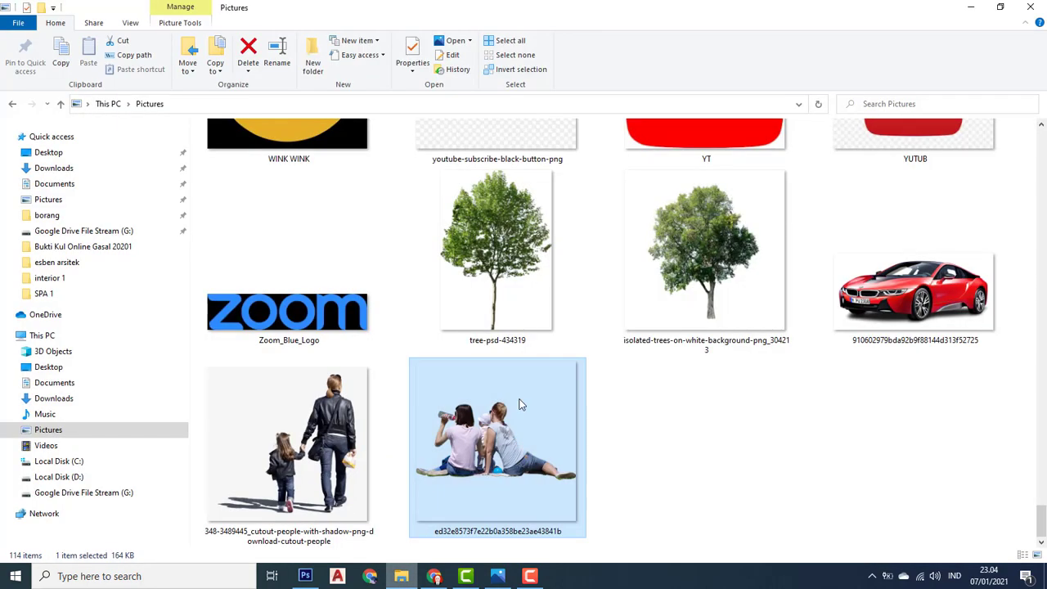
pyautogui.scroll(15, 521, 404)
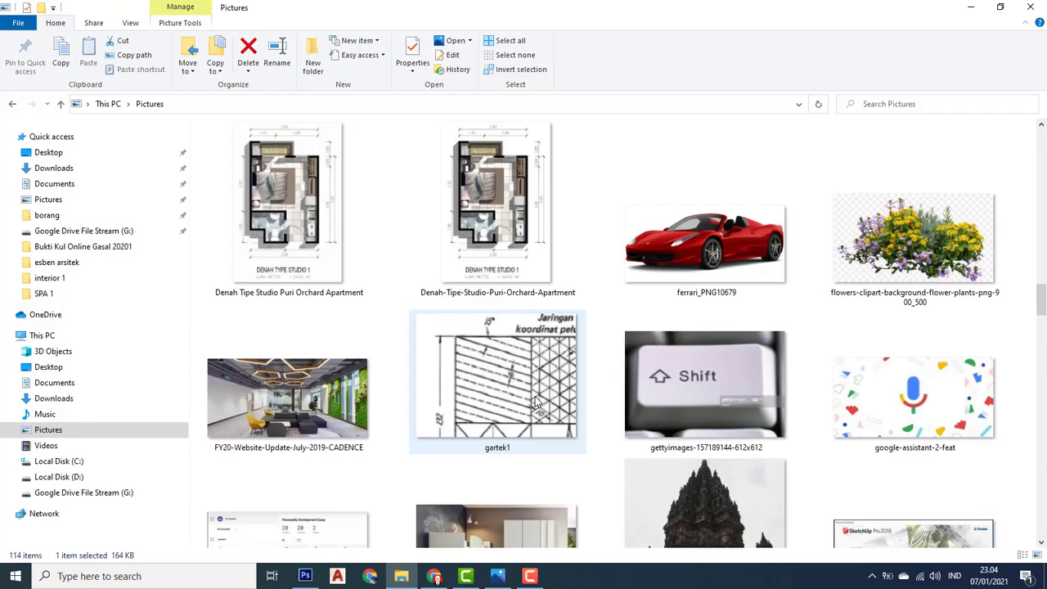
pyautogui.scroll(15, 536, 402)
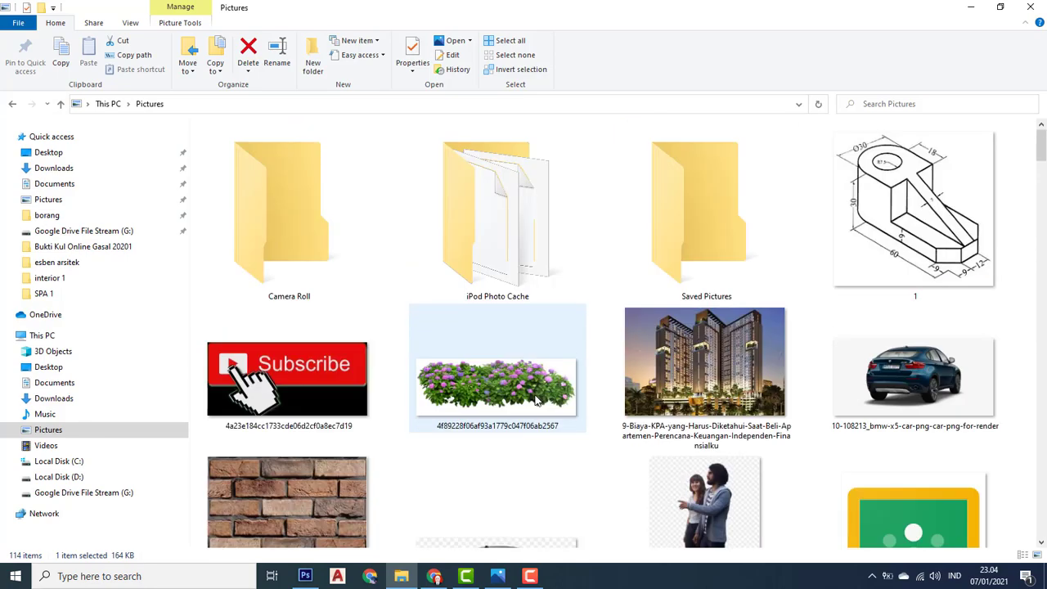
pyautogui.scroll(-20, 536, 397)
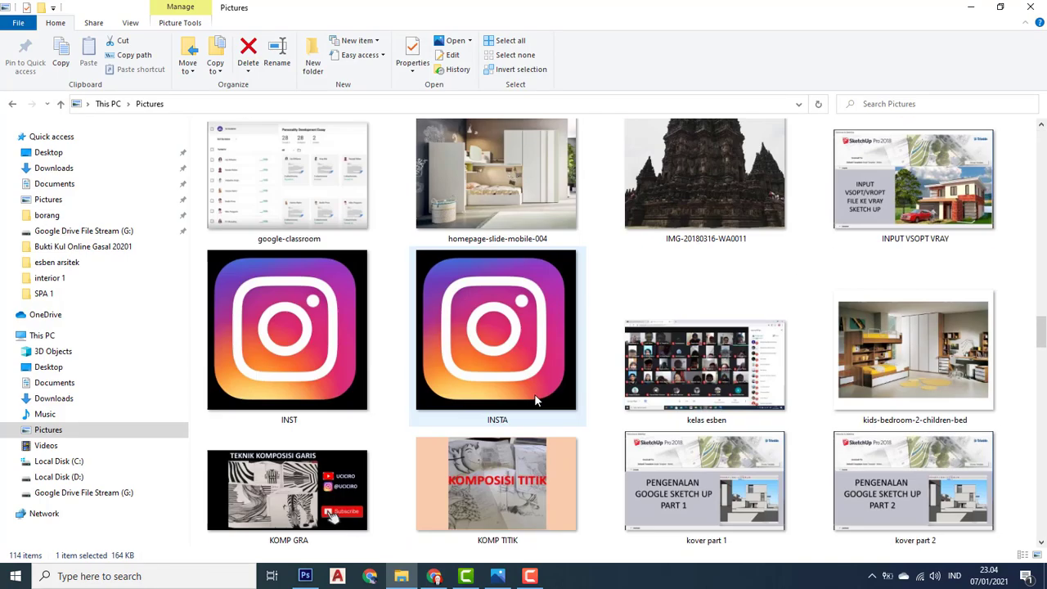
pyautogui.scroll(-20, 536, 400)
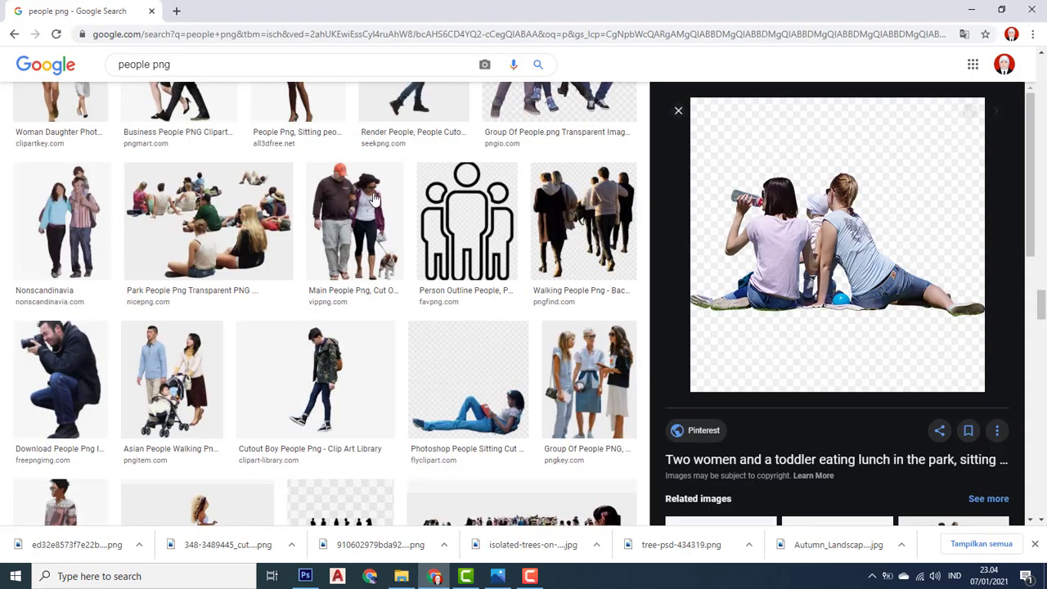
# - Switch to Chrome and run a Google image search for "cloudy sky"
pyautogui.click(434, 576)
pyautogui.moveTo(337, 65); pyautogui.dragTo(1, 21)
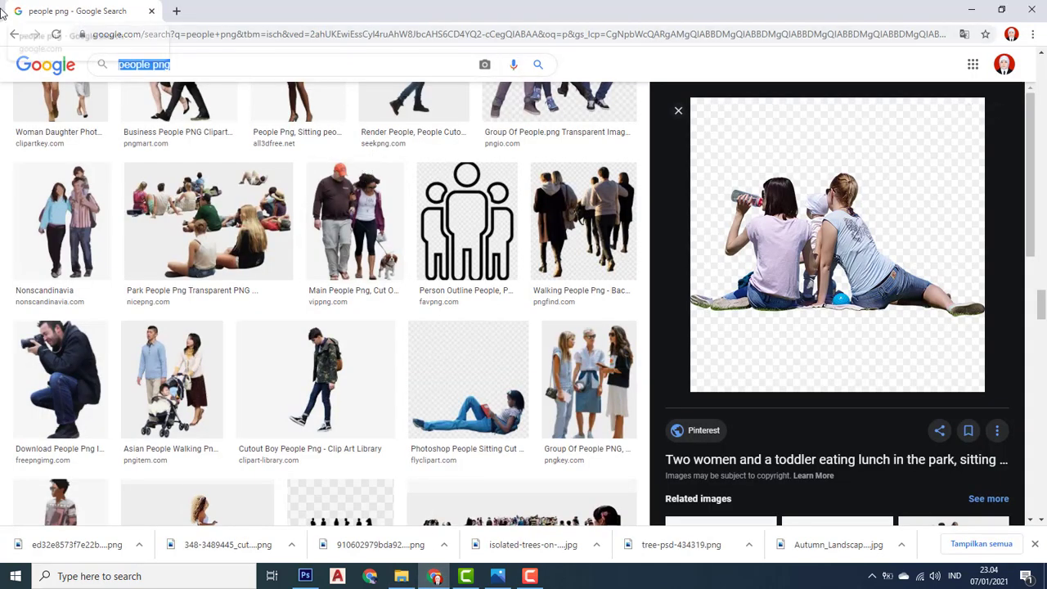
pyautogui.write('cloud')
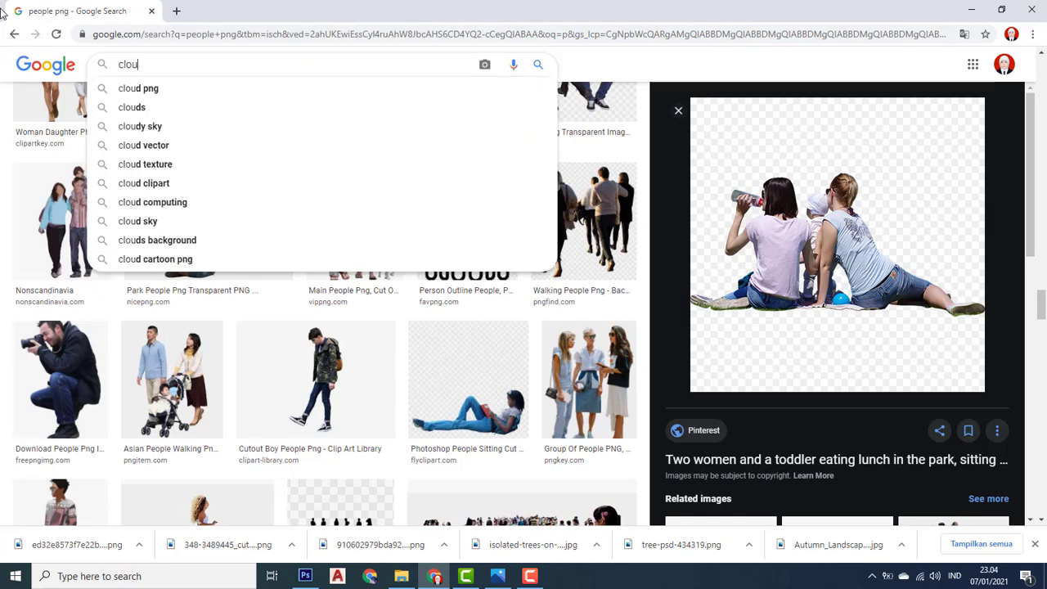
pyautogui.click(156, 127)
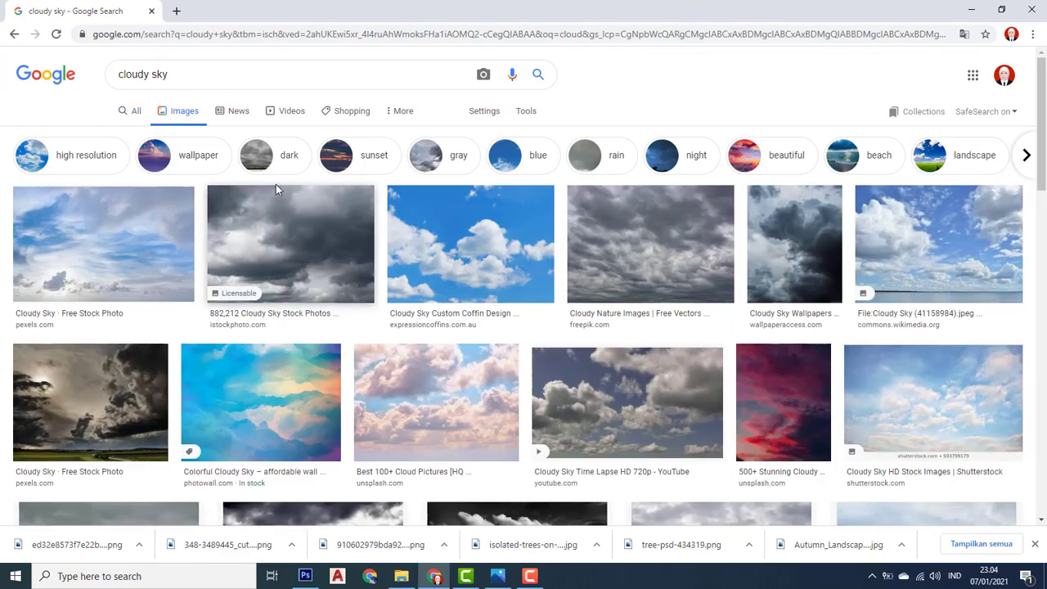
# - Preview the Wikimedia Commons result Cloudy Sky (41158984).jpeg, open its source page, and close that page again
pyautogui.click(896, 262)
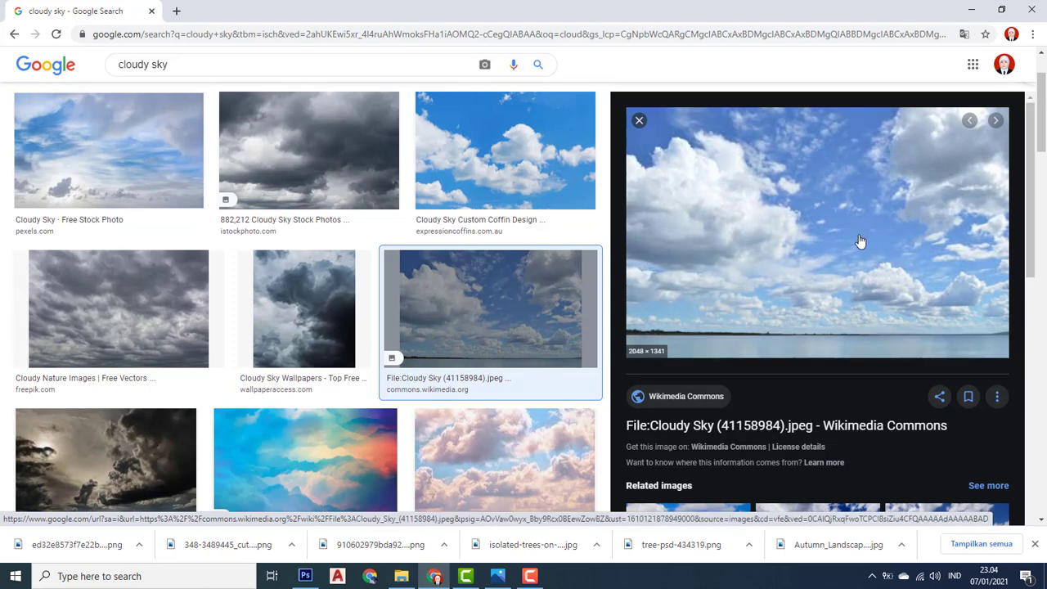
pyautogui.scroll(-1, 857, 237)
pyautogui.scroll(-1, 856, 231)
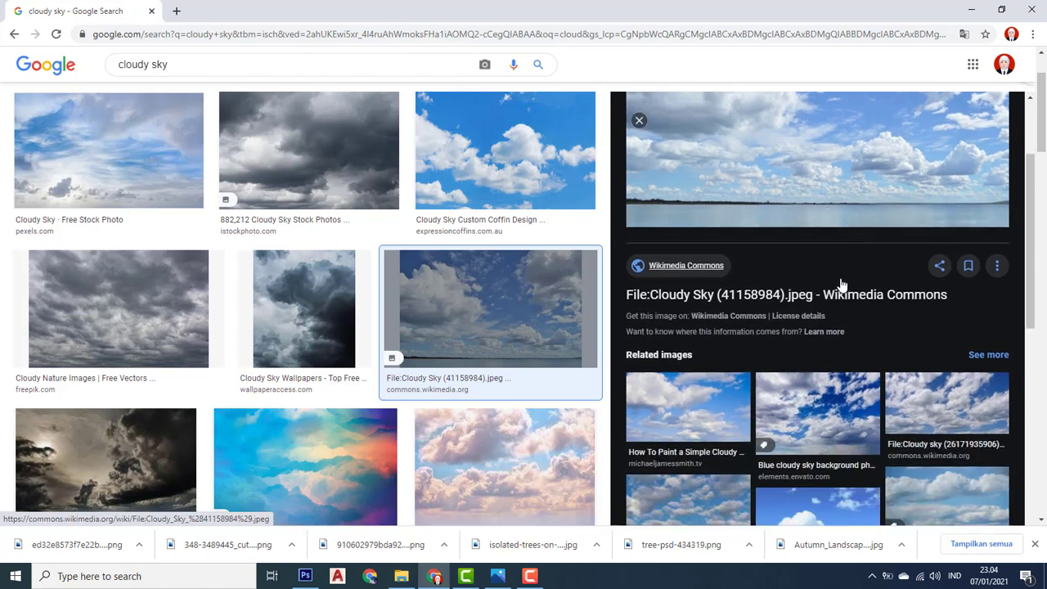
pyautogui.scroll(2, 842, 287)
pyautogui.rightClick(851, 232)
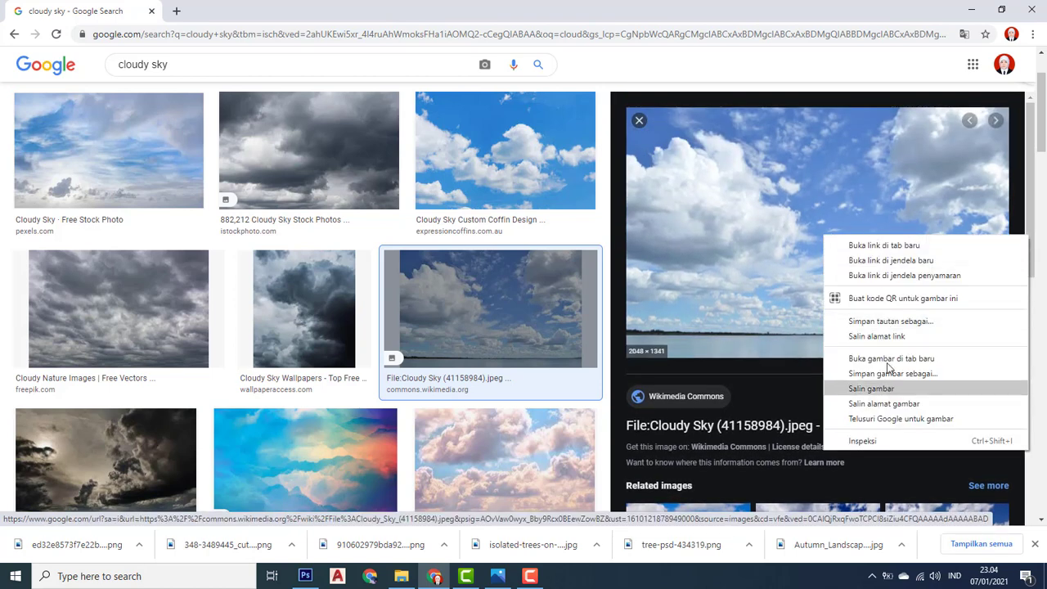
pyautogui.click(769, 414)
pyautogui.click(769, 414)
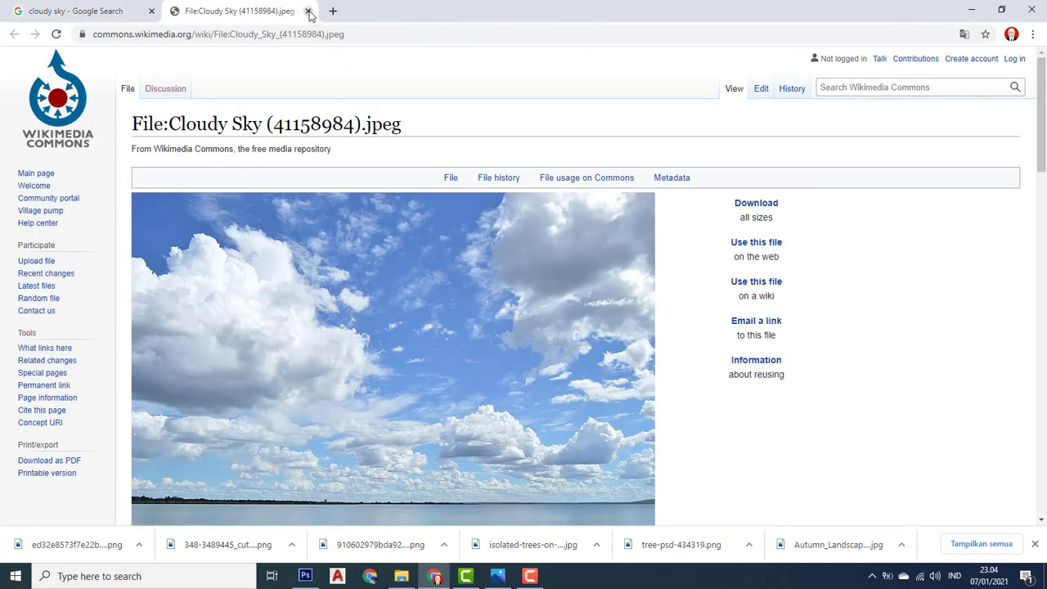
pyautogui.click(308, 11)
# - Look through the related cloudy sky images and switch back to Photoshop
pyautogui.scroll(-3, 909, 318)
pyautogui.scroll(-1, 909, 319)
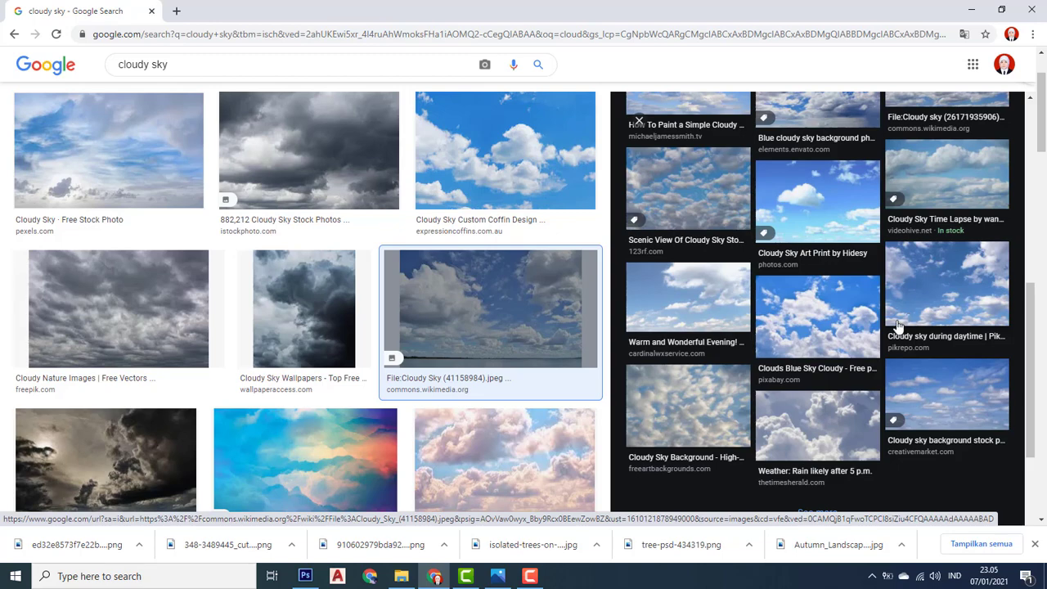
pyautogui.click(305, 576)
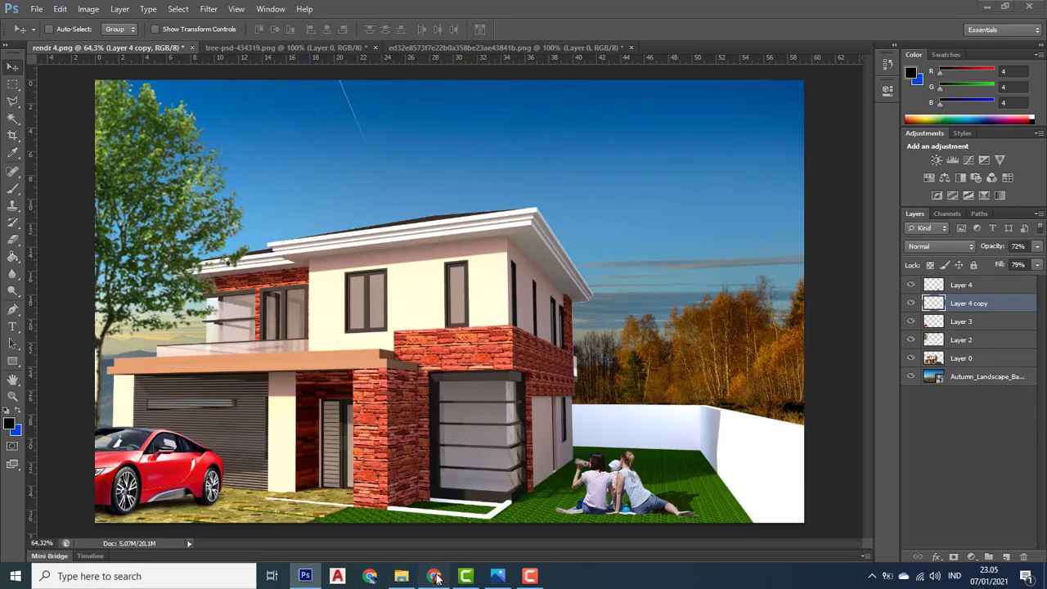
# - Switch to Chrome and preview the Creative Market, Suryaa and Reddit results among the cloudy sky images
pyautogui.click(432, 577)
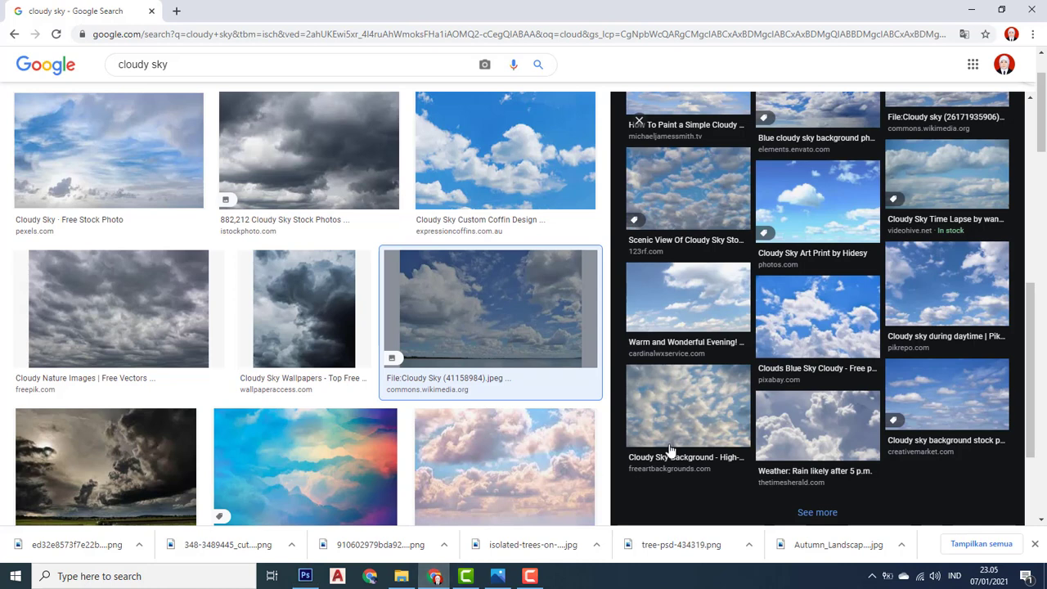
pyautogui.click(939, 390)
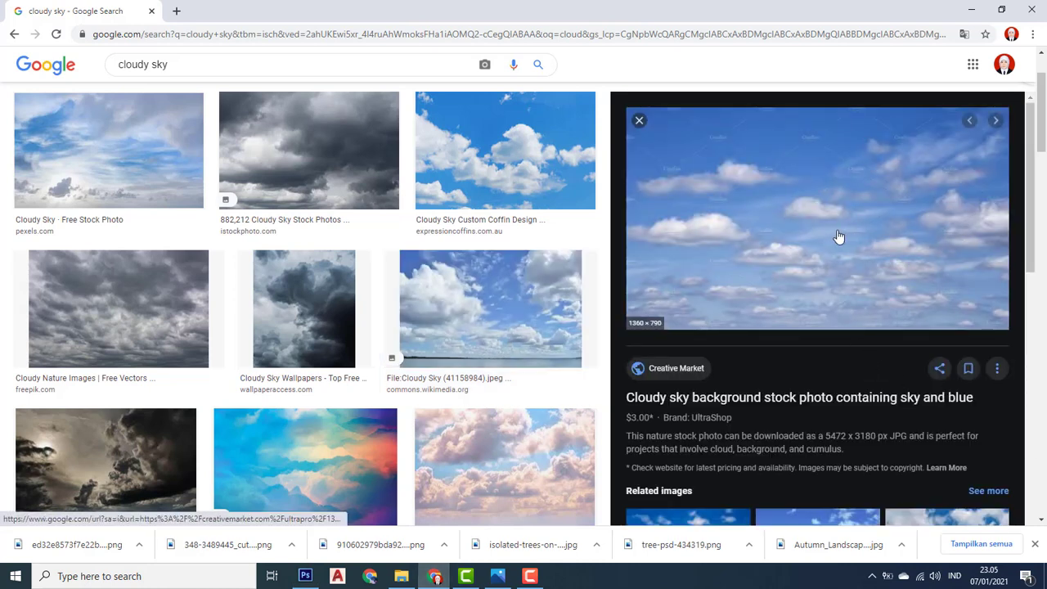
pyautogui.scroll(-5, 528, 334)
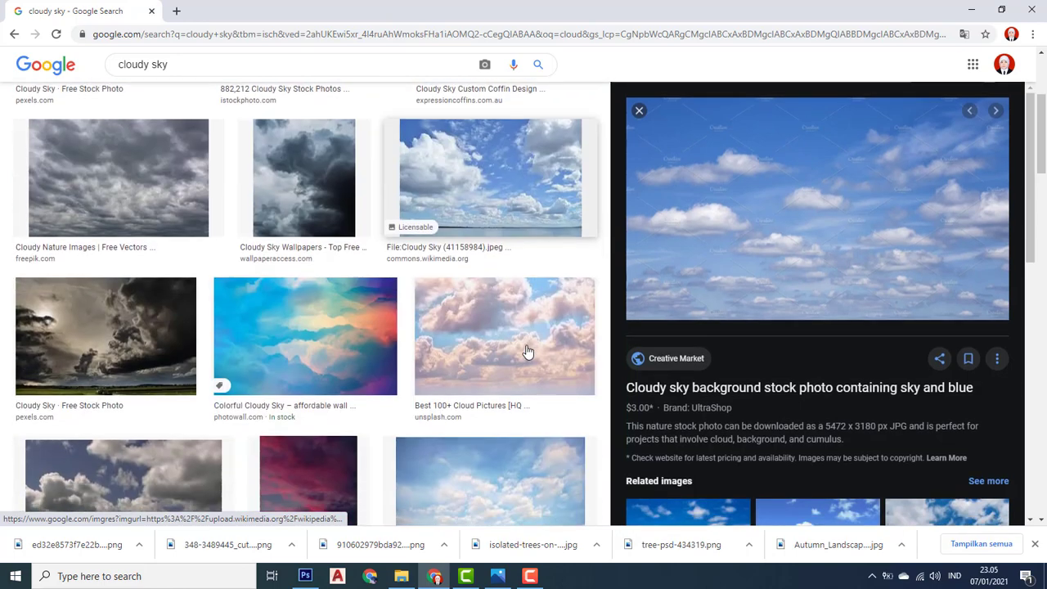
pyautogui.scroll(-3, 527, 352)
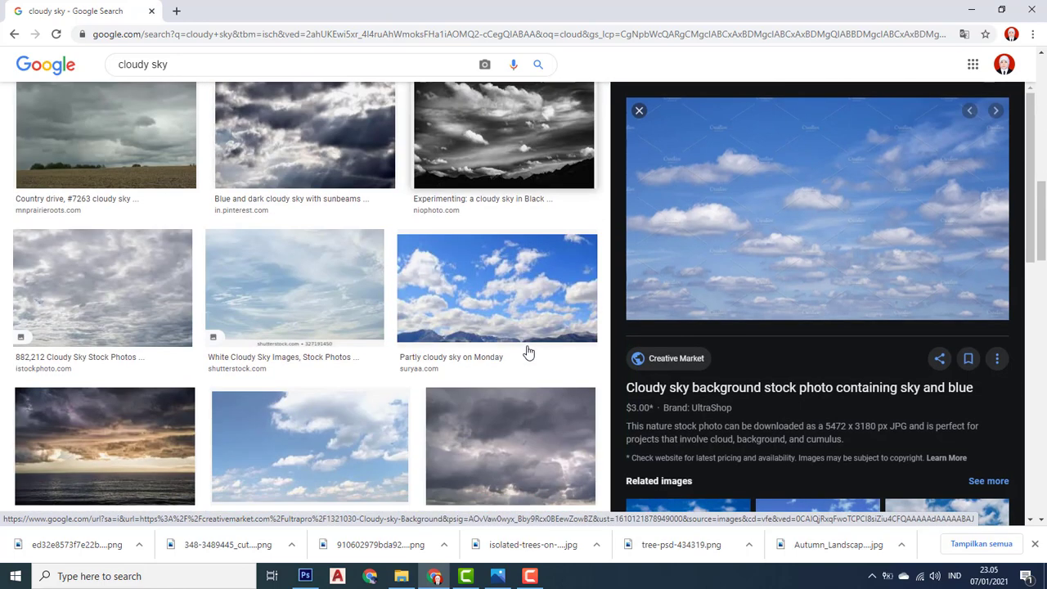
pyautogui.click(516, 302)
pyautogui.scroll(-1, 516, 303)
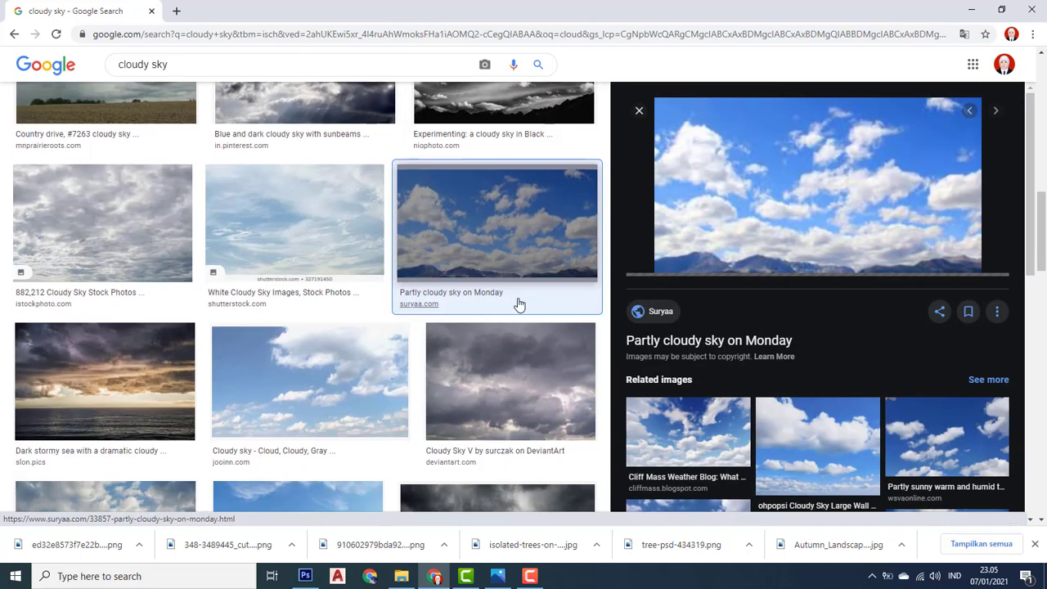
pyautogui.scroll(-3, 666, 367)
pyautogui.scroll(-1, 749, 367)
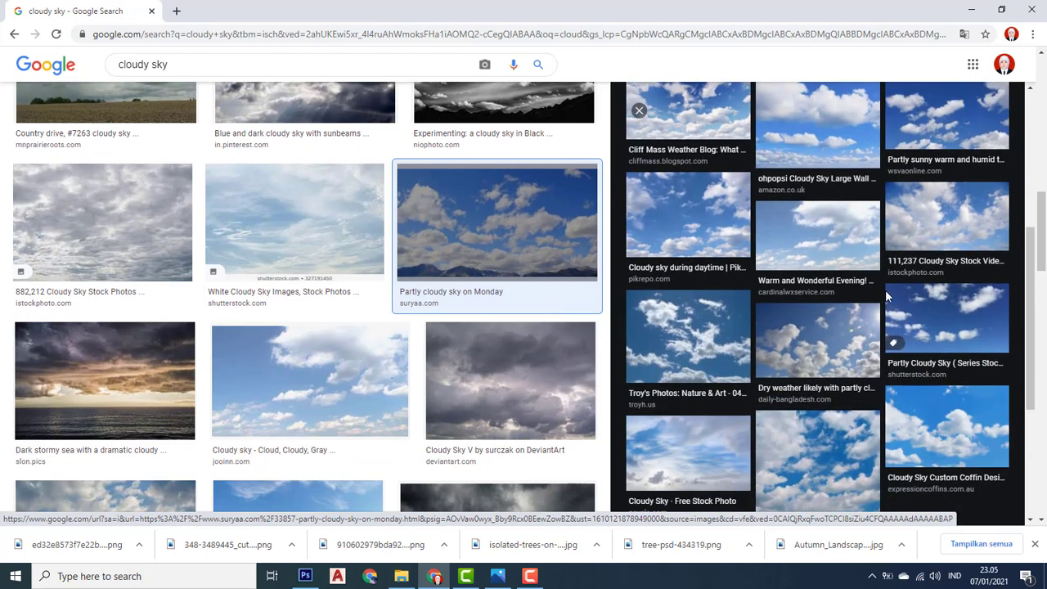
pyautogui.scroll(-3, 328, 359)
pyautogui.click(322, 352)
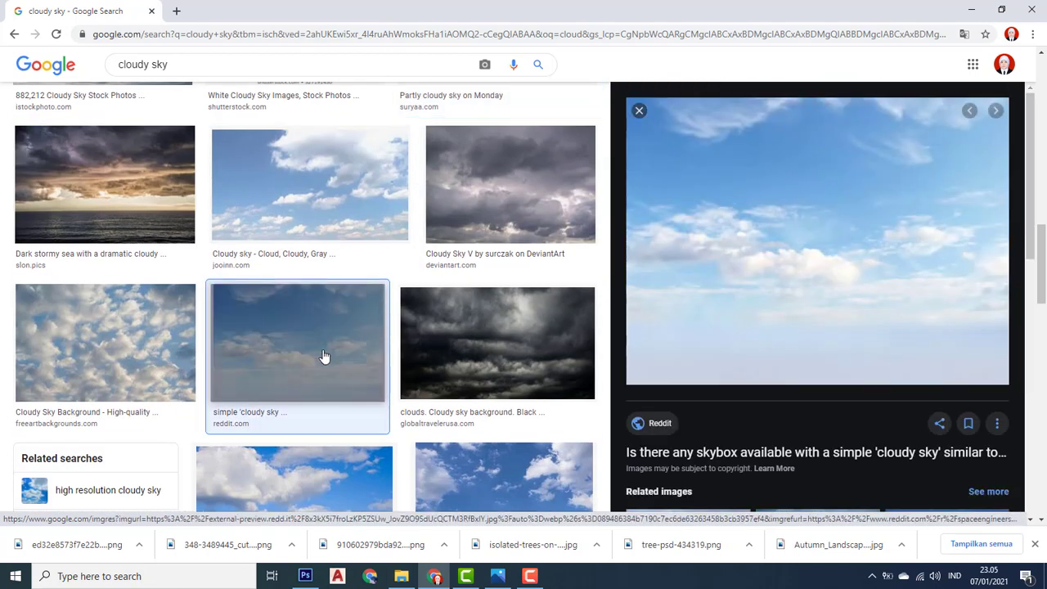
pyautogui.scroll(-3, 323, 356)
# - Save the Pikrepo image "Cloudy sky during daytime" to the Pictures folder as the JPEG cloudy-sky-during-daytime
pyautogui.click(525, 309)
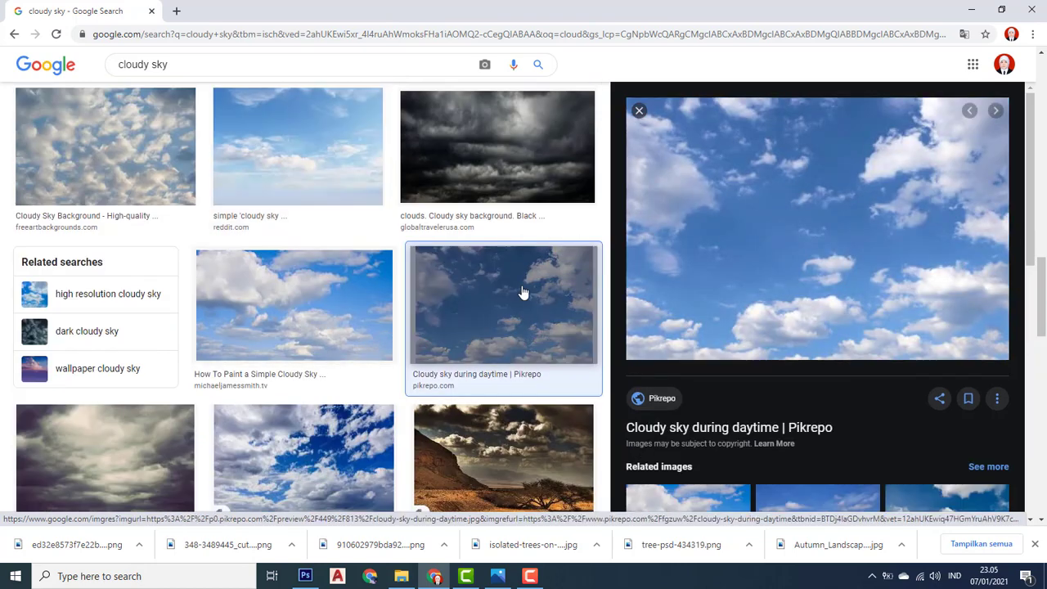
pyautogui.rightClick(775, 201)
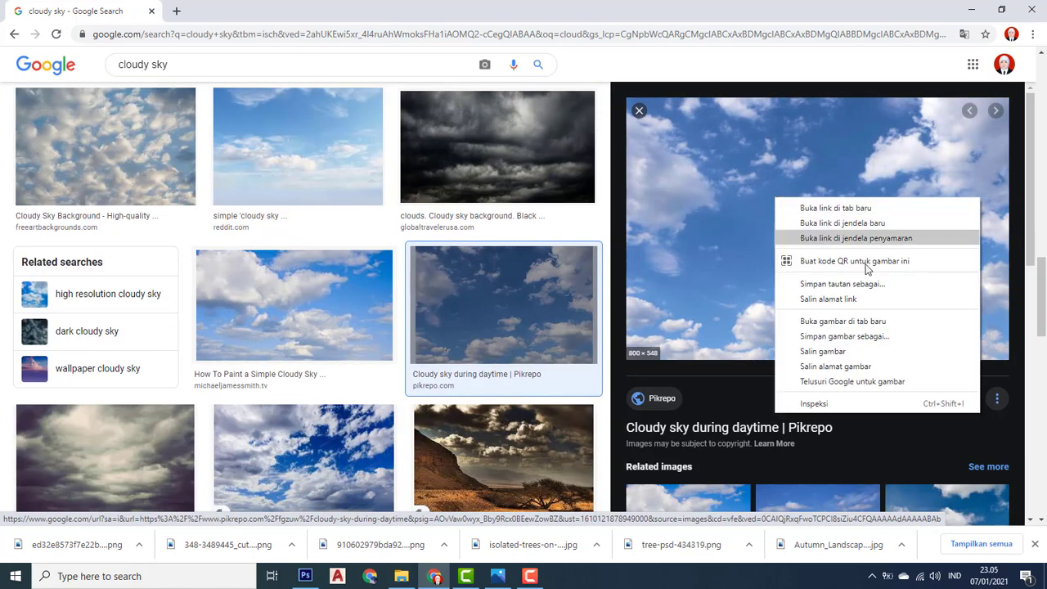
pyautogui.click(854, 336)
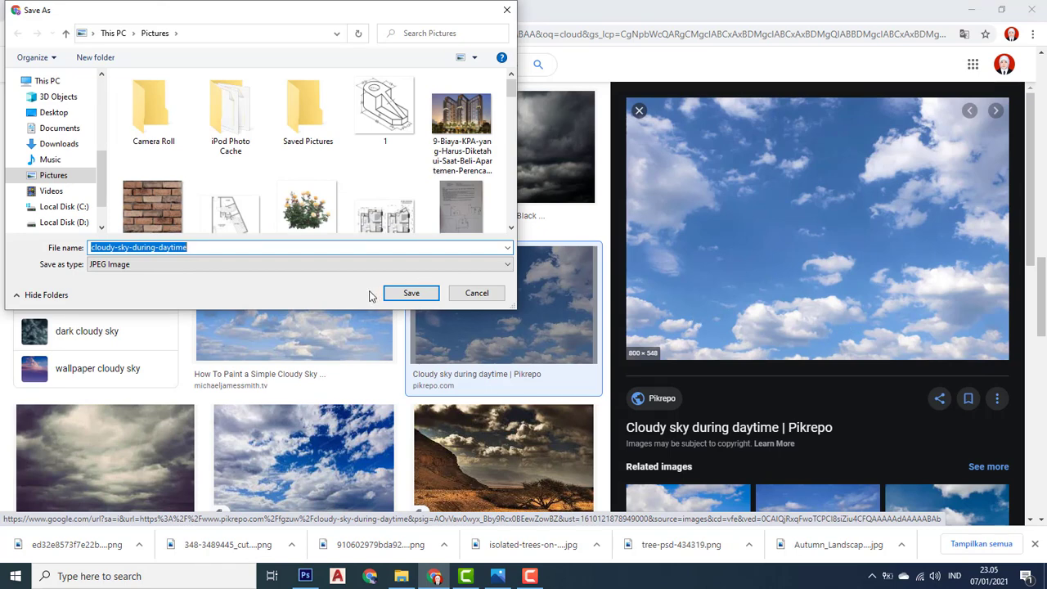
pyautogui.click(404, 294)
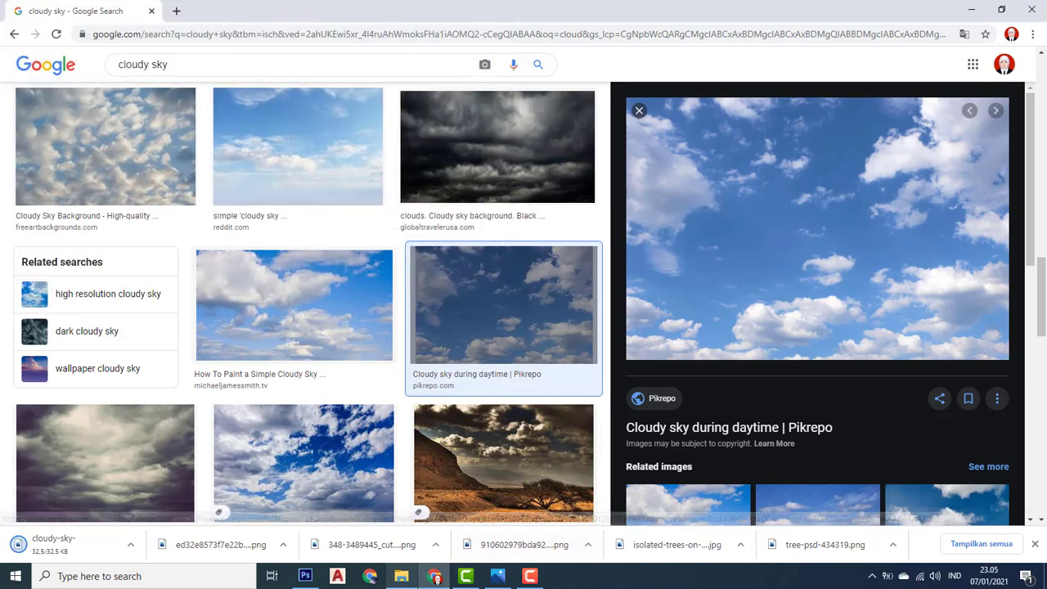
# - Switch to File Explorer and place cloudy-sky-during-daytime from the Pictures folder into the rendr 4.png document in Photoshop
pyautogui.click(401, 575)
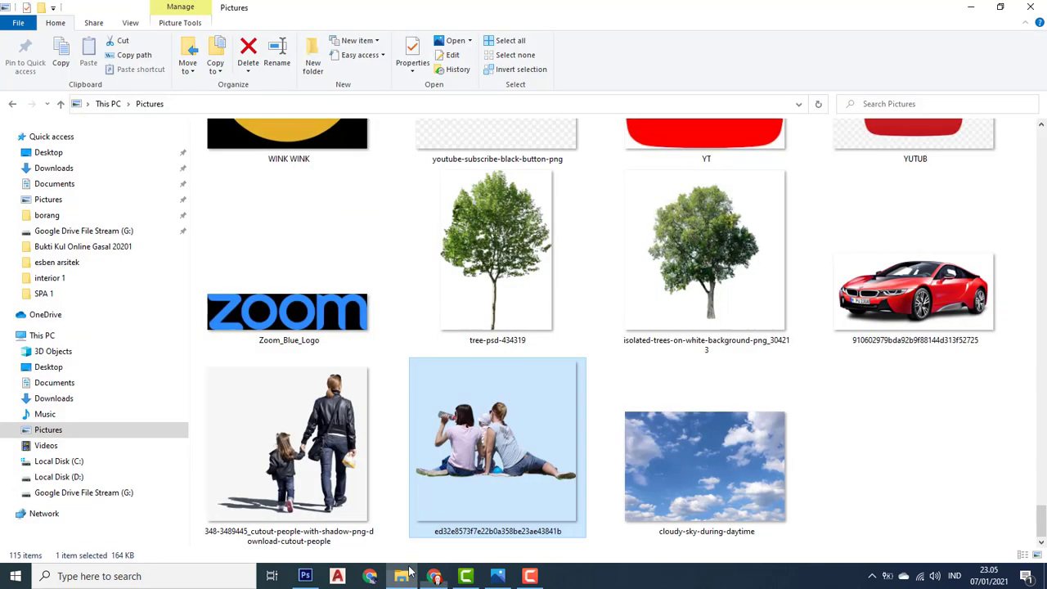
pyautogui.click(728, 462)
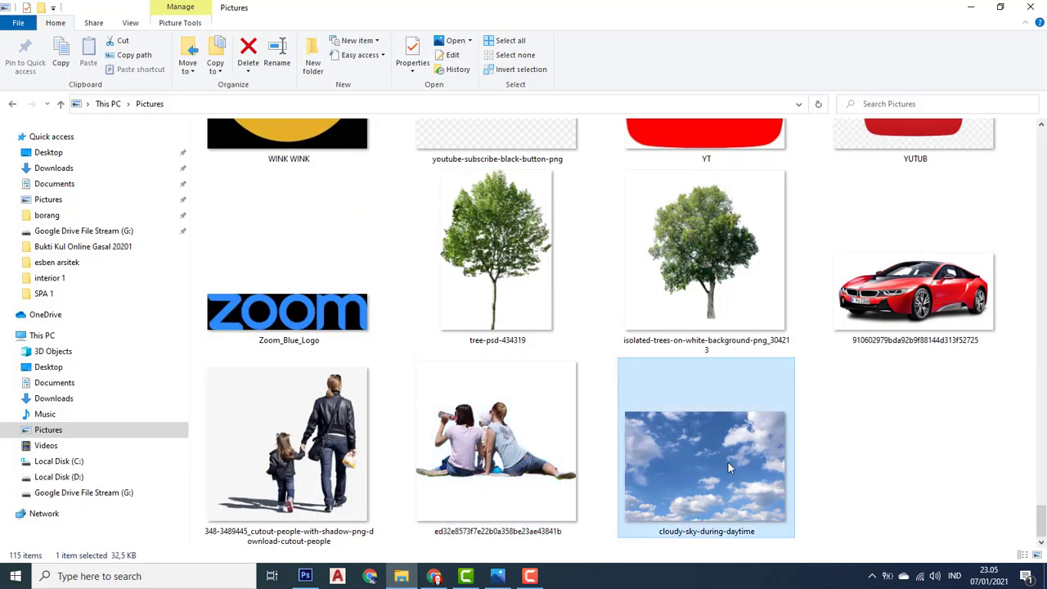
pyautogui.moveTo(709, 479); pyautogui.dragTo(404, 371)
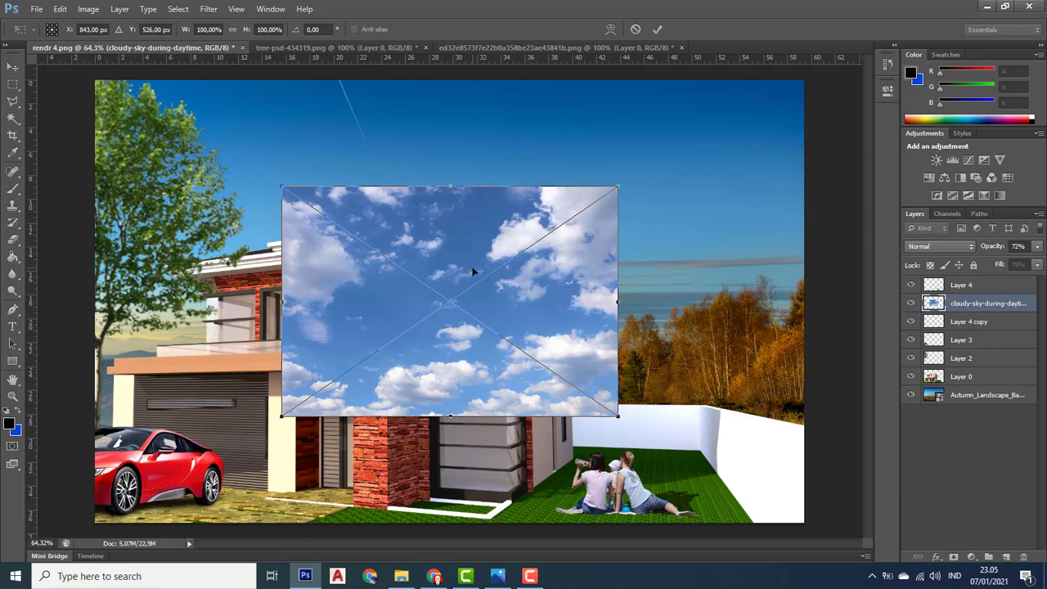
# - Position the placed sky image over the house's upper floor, scale it to about 108%, and commit the placement
pyautogui.moveTo(472, 272); pyautogui.dragTo(395, 251)
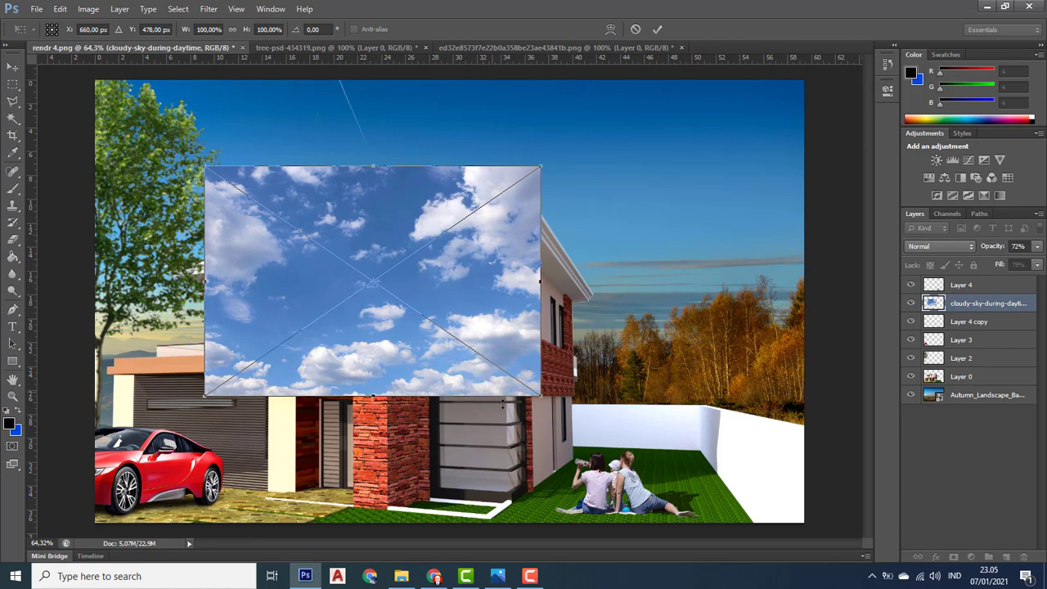
pyautogui.moveTo(571, 443); pyautogui.dragTo(553, 329)
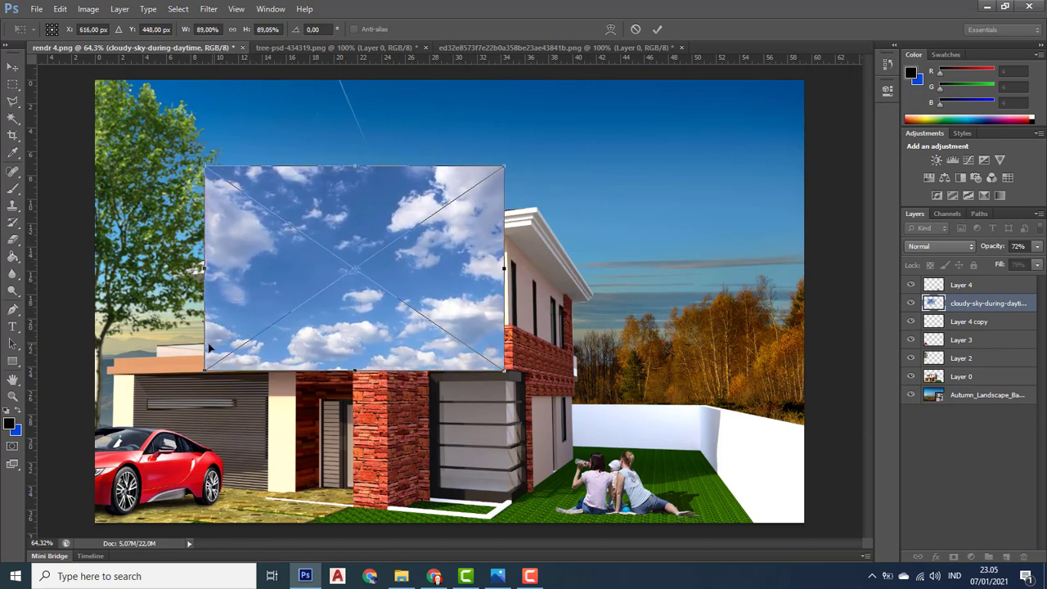
pyautogui.moveTo(204, 371); pyautogui.dragTo(127, 386)
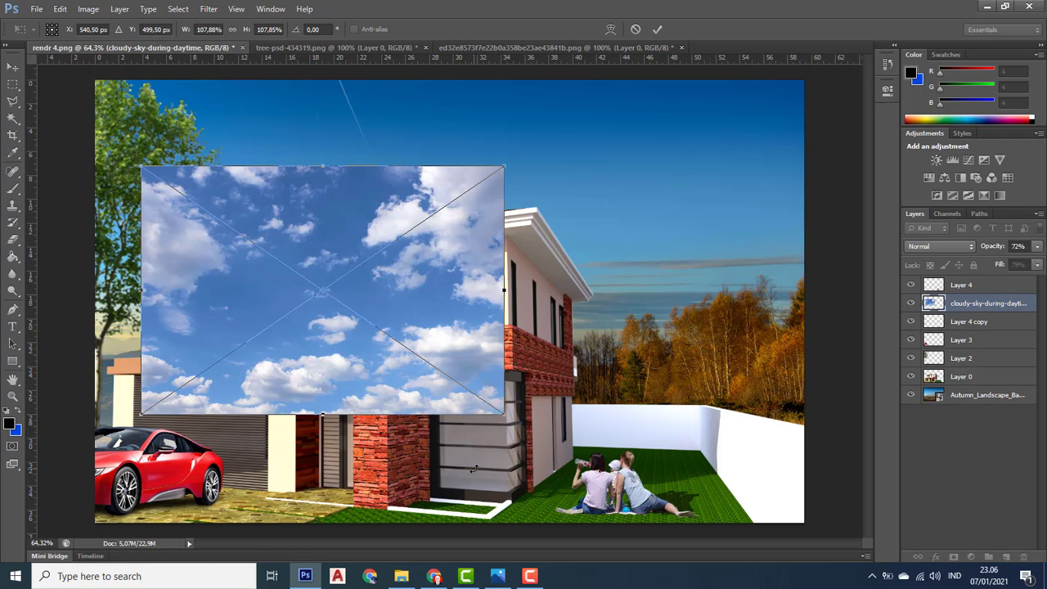
pyautogui.press('Return')
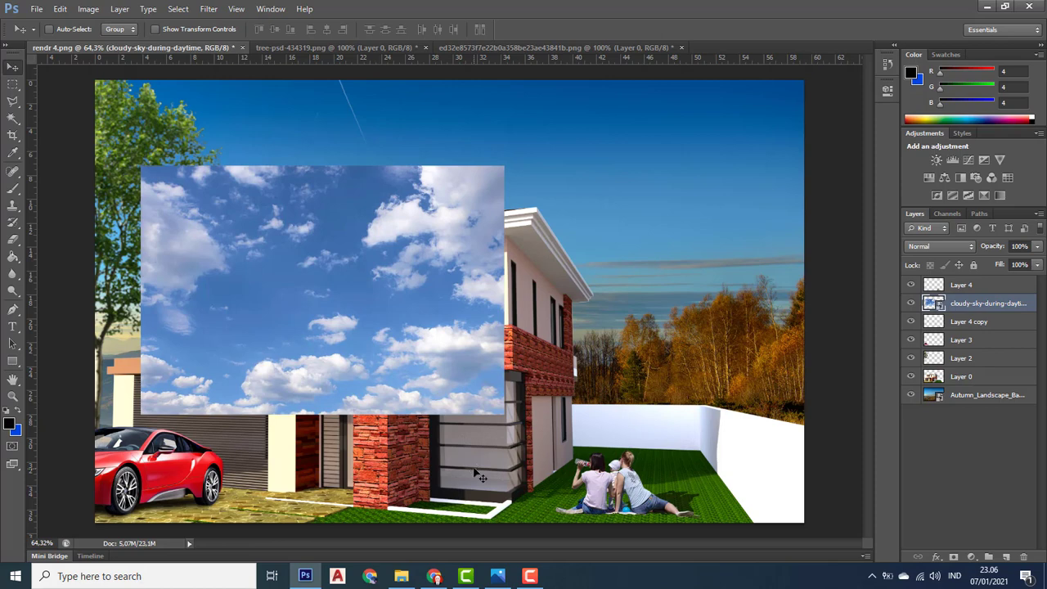
# - Reduce the cloudy sky layer's opacity to 69%
pyautogui.click(1037, 247)
pyautogui.click(1012, 263)
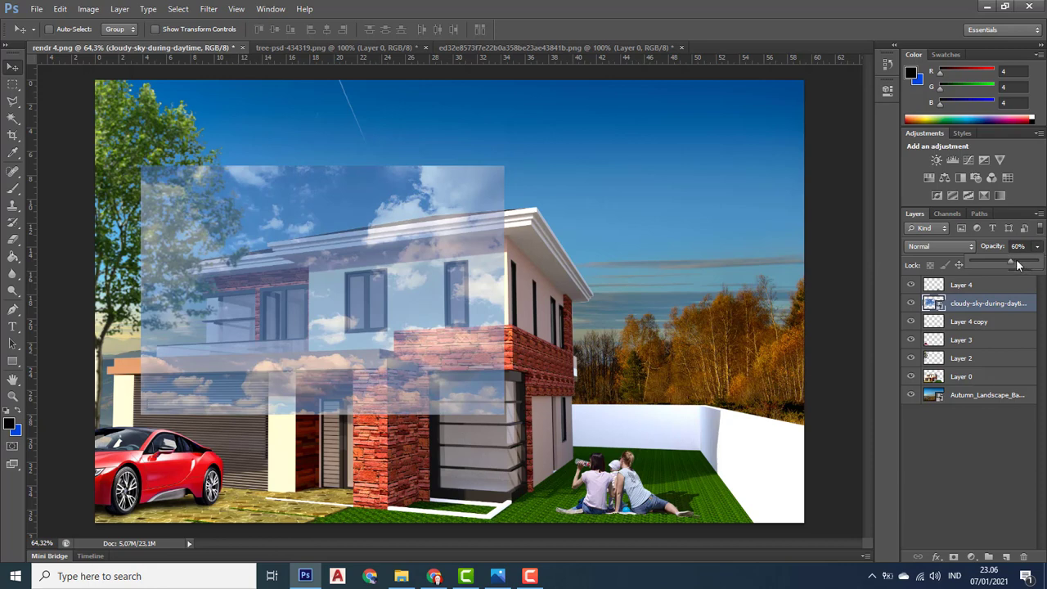
pyautogui.click(1018, 264)
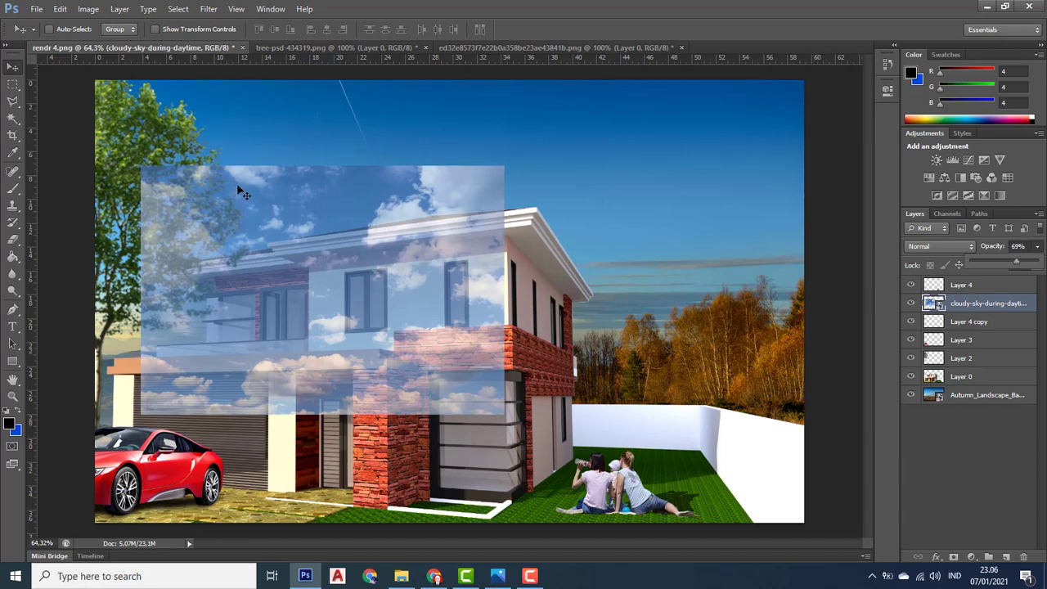
# - Move the cloudy sky layer so it covers the upper-floor windows and the balcony of the house
pyautogui.click(10, 71)
pyautogui.moveTo(306, 278); pyautogui.dragTo(312, 234)
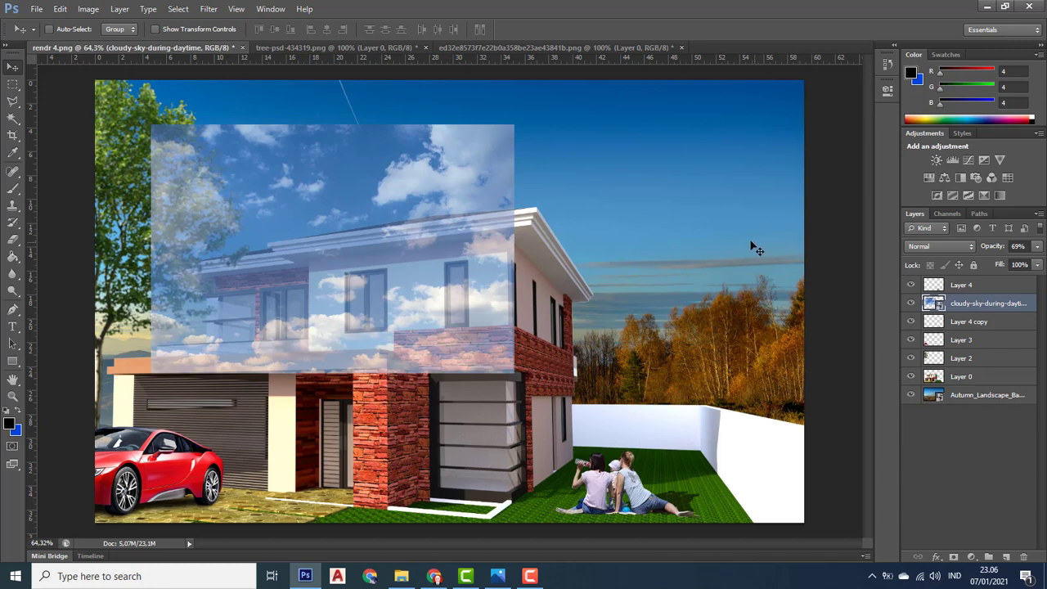
pyautogui.moveTo(479, 245); pyautogui.dragTo(437, 294)
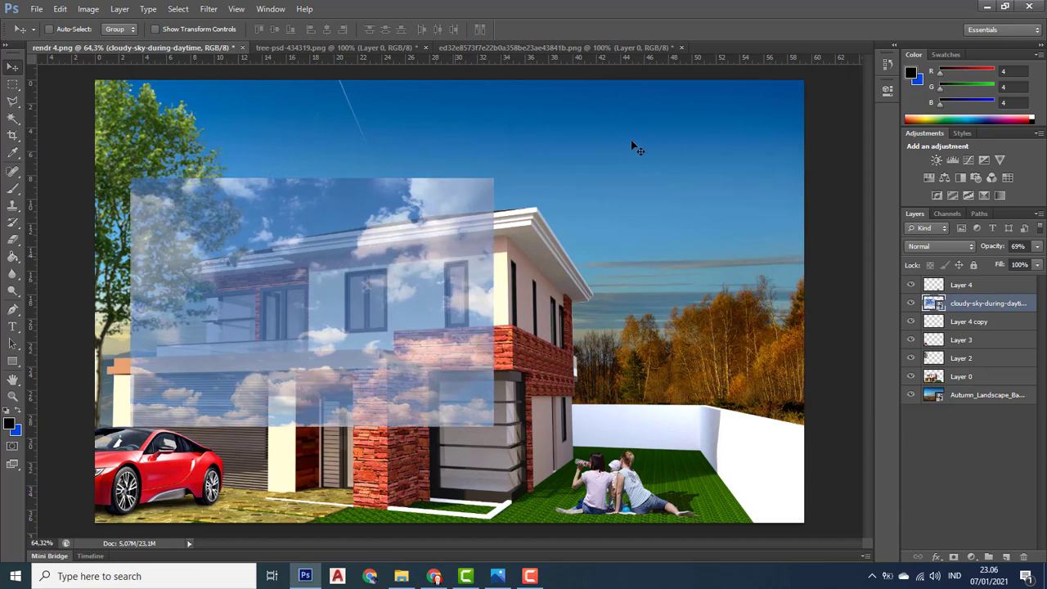
# - Set the cloudy sky layer's fill to 84%
pyautogui.click(1036, 265)
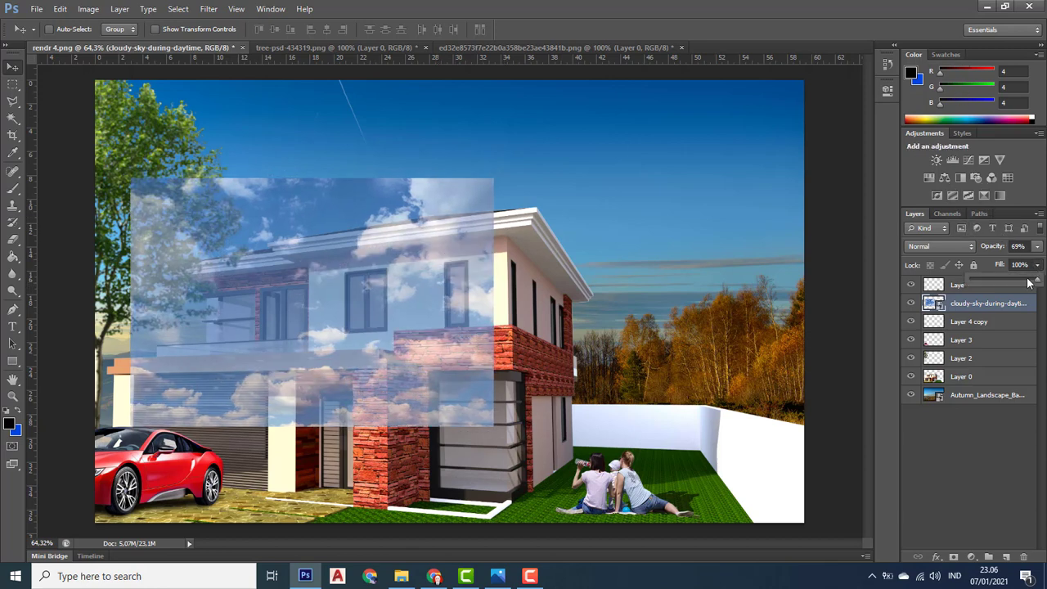
pyautogui.click(1028, 280)
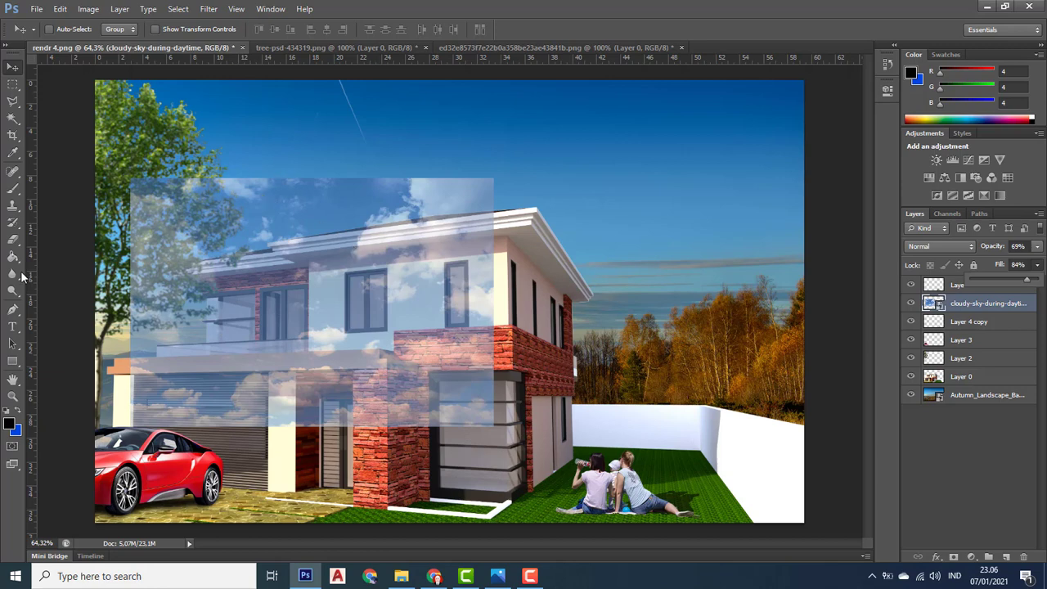
pyautogui.click(842, 299)
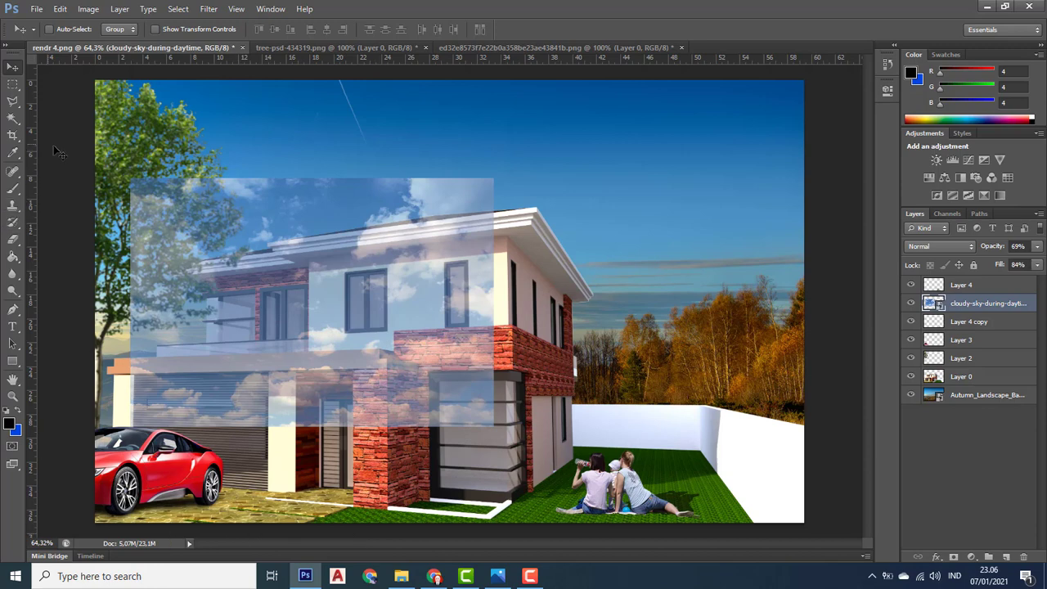
# - Outline the upper glass pane of the leftmost balcony window with the Polygonal Lasso tool
pyautogui.click(11, 101)
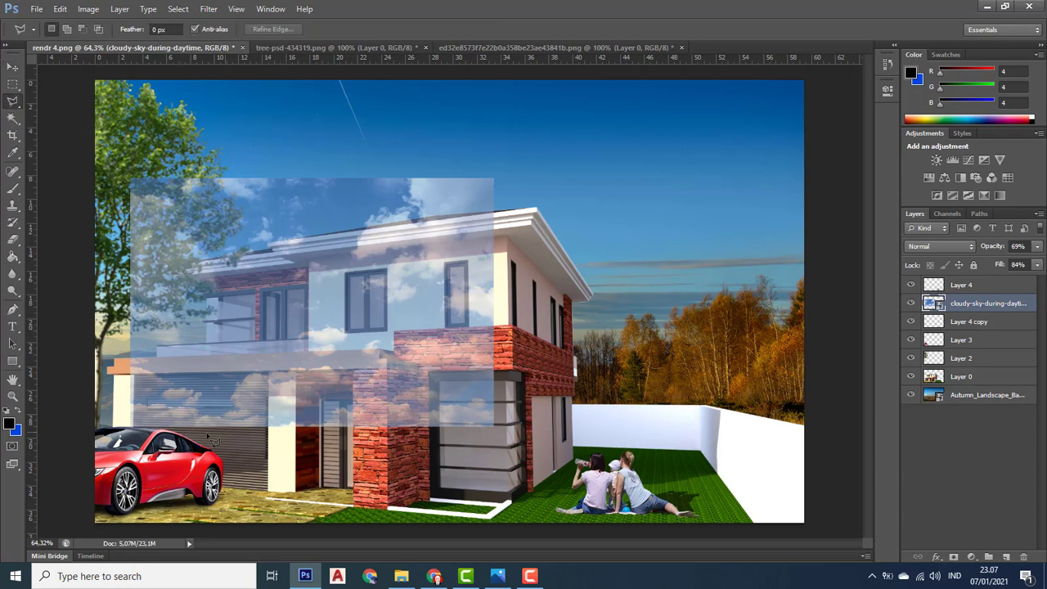
pyautogui.scroll(6, 269, 294)
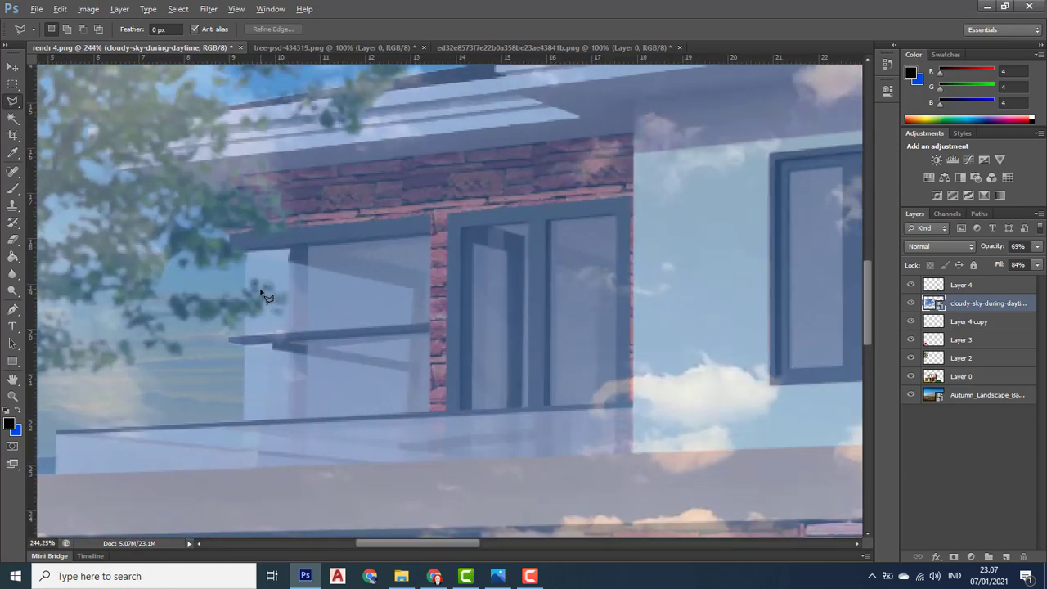
pyautogui.scroll(2, 267, 296)
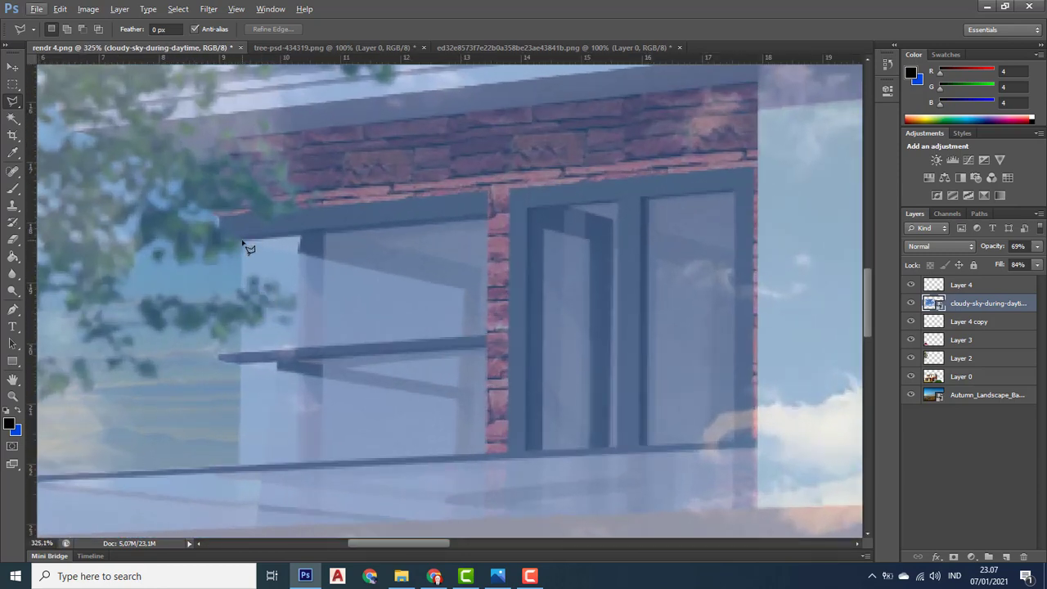
pyautogui.click(242, 240)
pyautogui.click(489, 221)
pyautogui.click(489, 337)
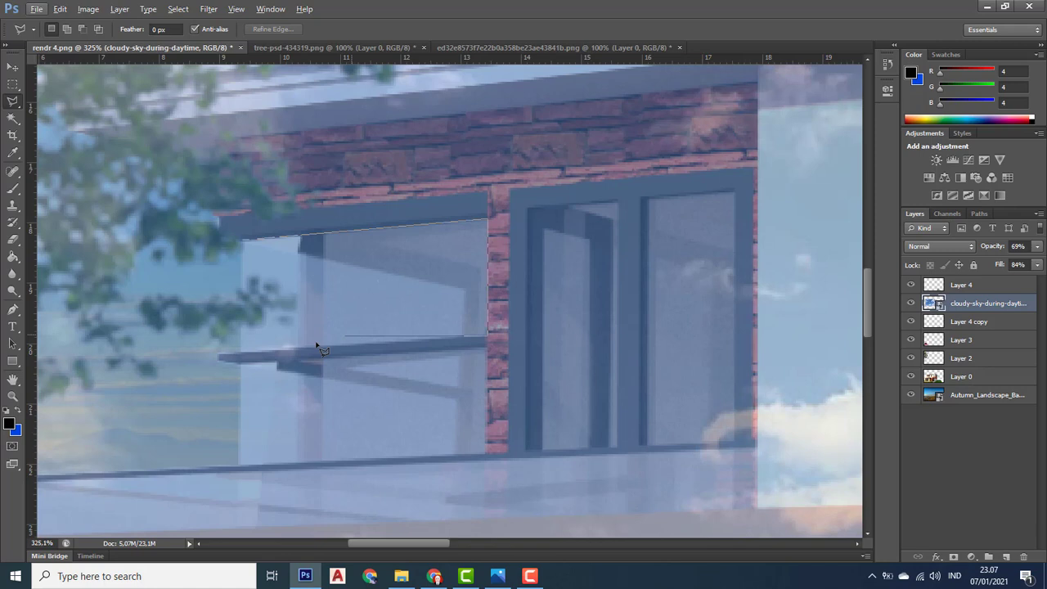
pyautogui.click(239, 351)
pyautogui.click(243, 242)
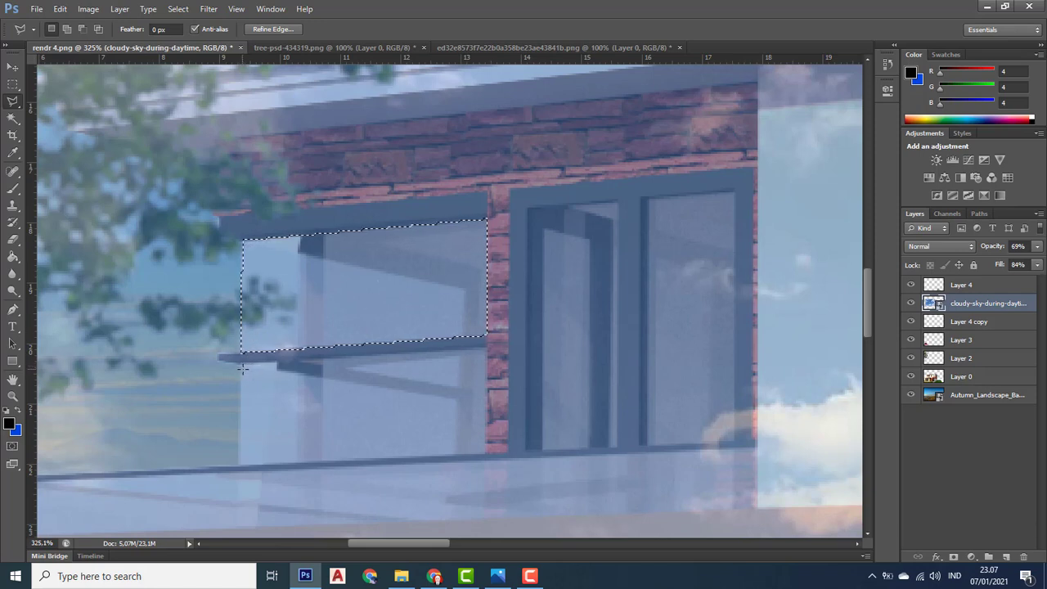
# - Add the lower glass pane of the leftmost balcony window, down to the railing, to the selection
pyautogui.press('alt')
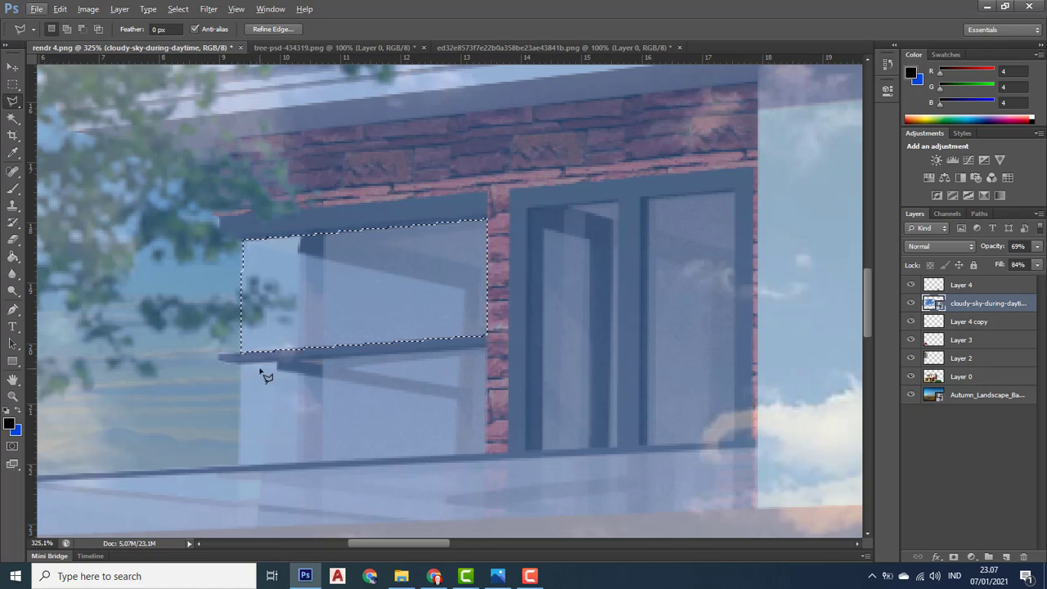
pyautogui.press('shift')
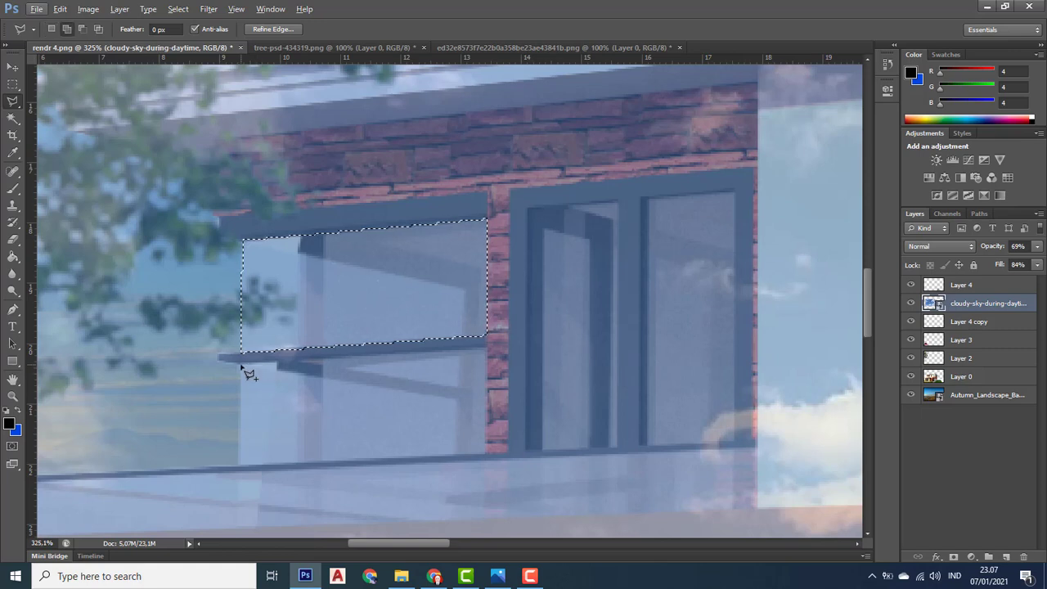
pyautogui.keyDown('shift'); pyautogui.click(240, 365); pyautogui.keyUp('shift')
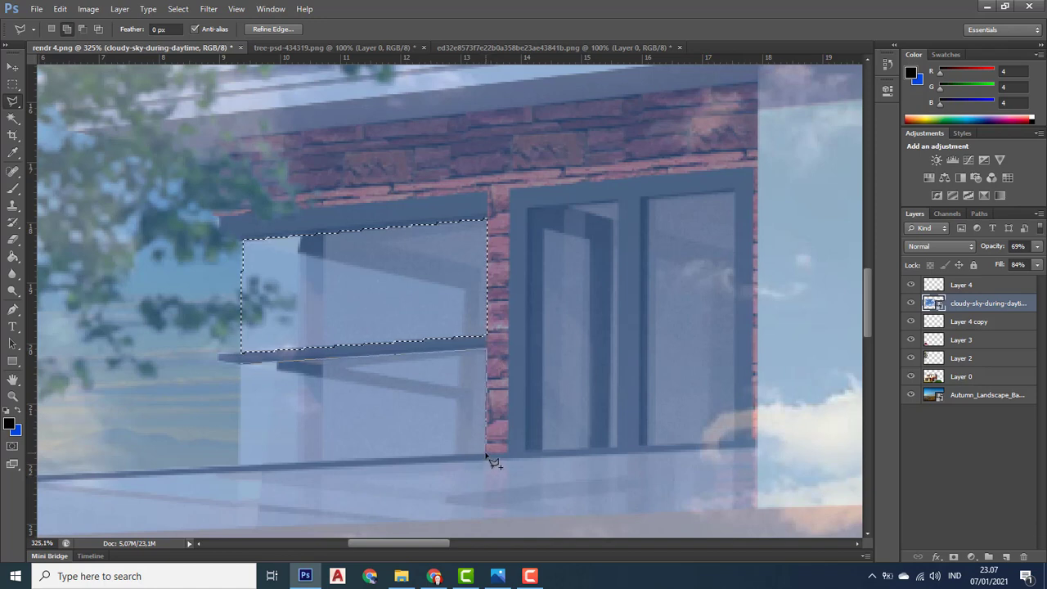
pyautogui.click(485, 456)
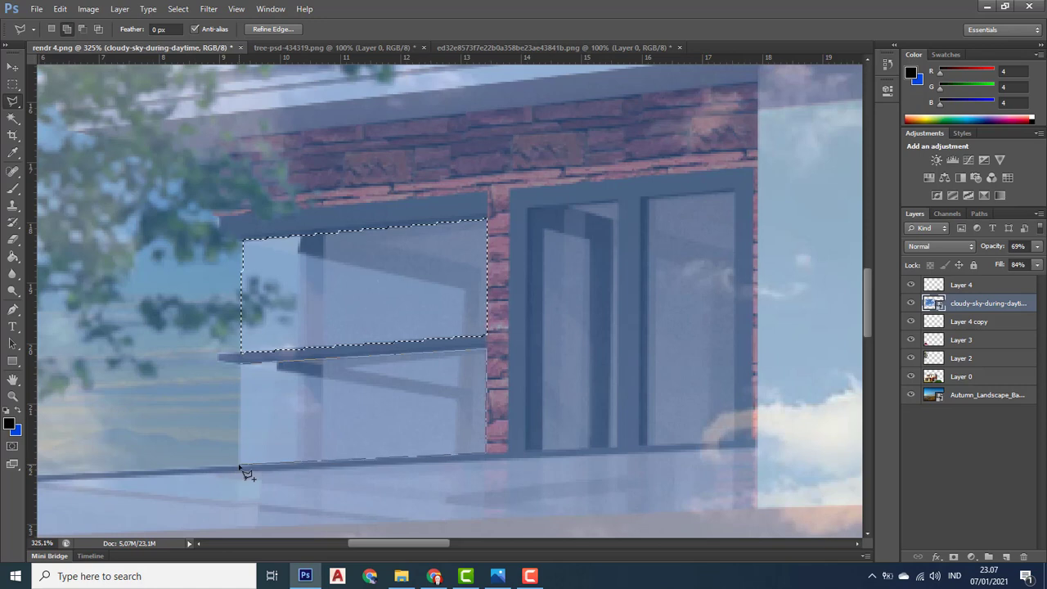
pyautogui.click(240, 465)
pyautogui.click(243, 360)
# - Add the left glass pane of the tall two-pane balcony window, beside the brick strip, to the selection
pyautogui.click(530, 209)
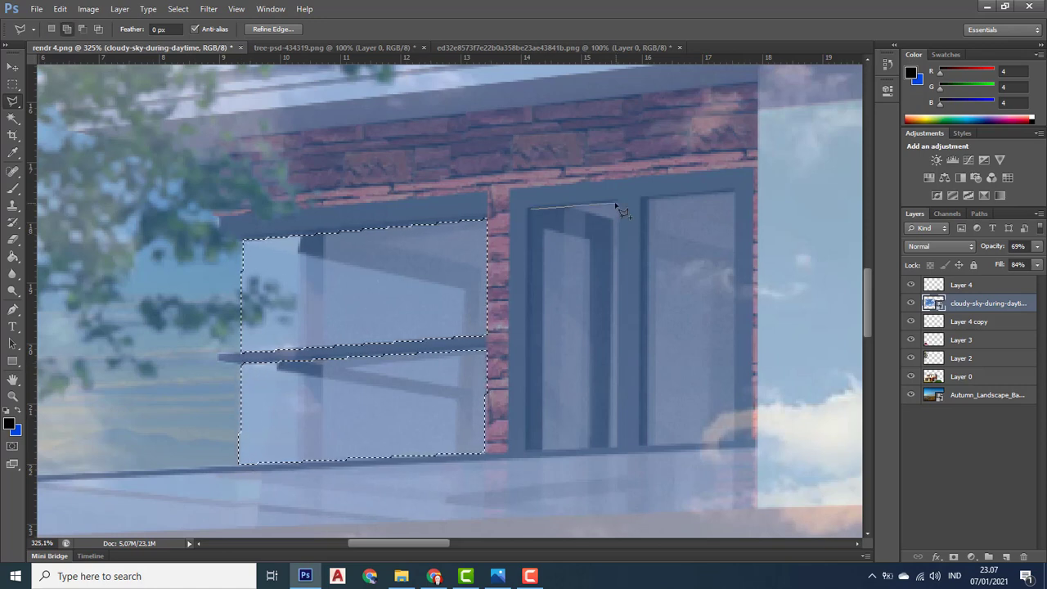
pyautogui.click(618, 204)
pyautogui.click(623, 448)
pyautogui.click(529, 450)
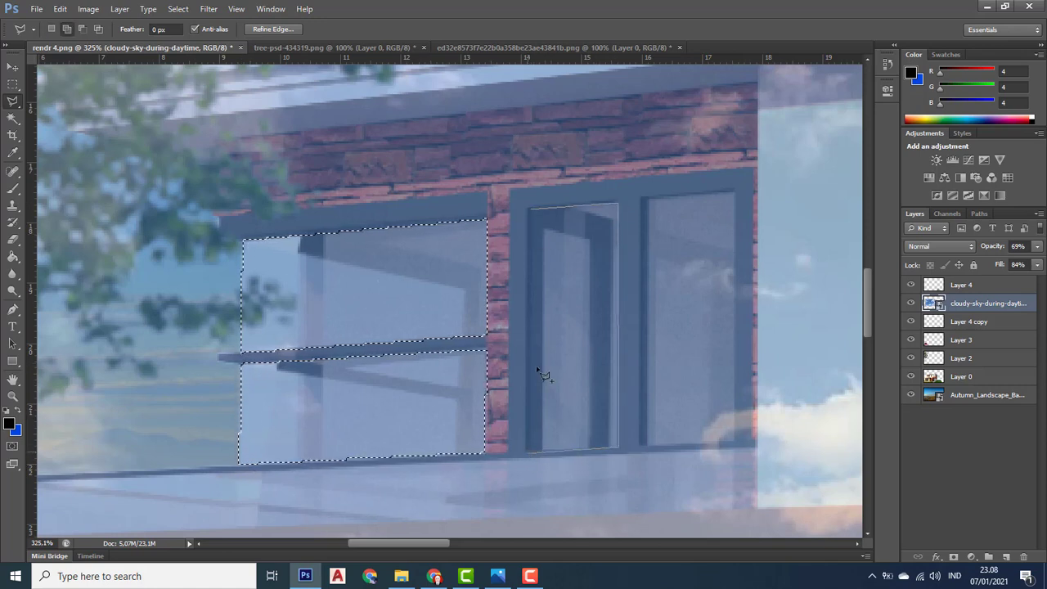
pyautogui.click(530, 210)
# - Add the right glass pane of the tall two-pane balcony window to the selection
pyautogui.click(648, 201)
pyautogui.click(735, 193)
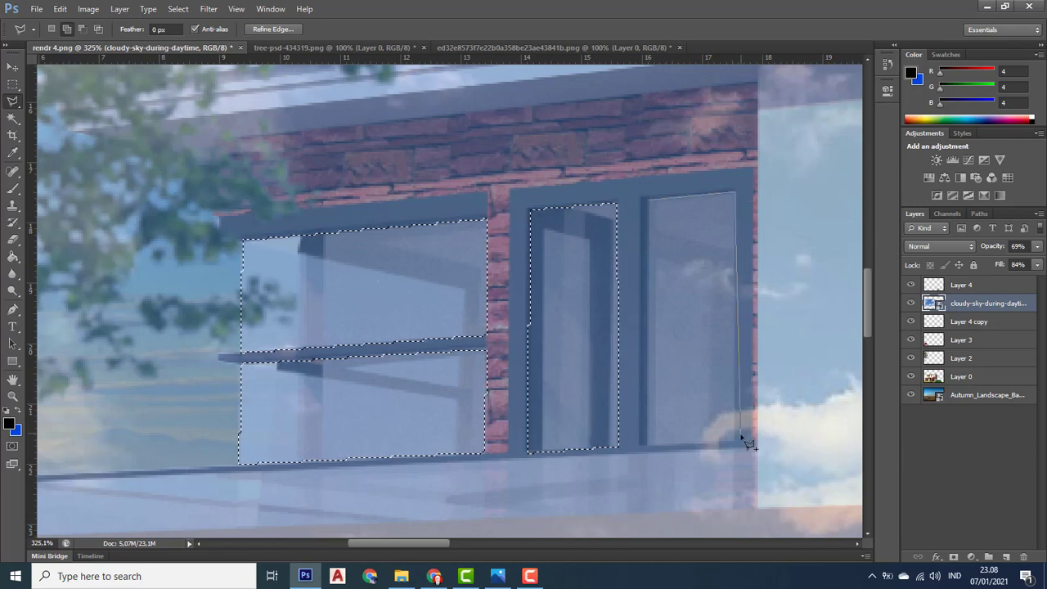
pyautogui.click(735, 442)
pyautogui.doubleClick(649, 445)
# - Add the left glass pane of the double window on the cream upper-floor wall to the selection
pyautogui.scroll(-1, 633, 409)
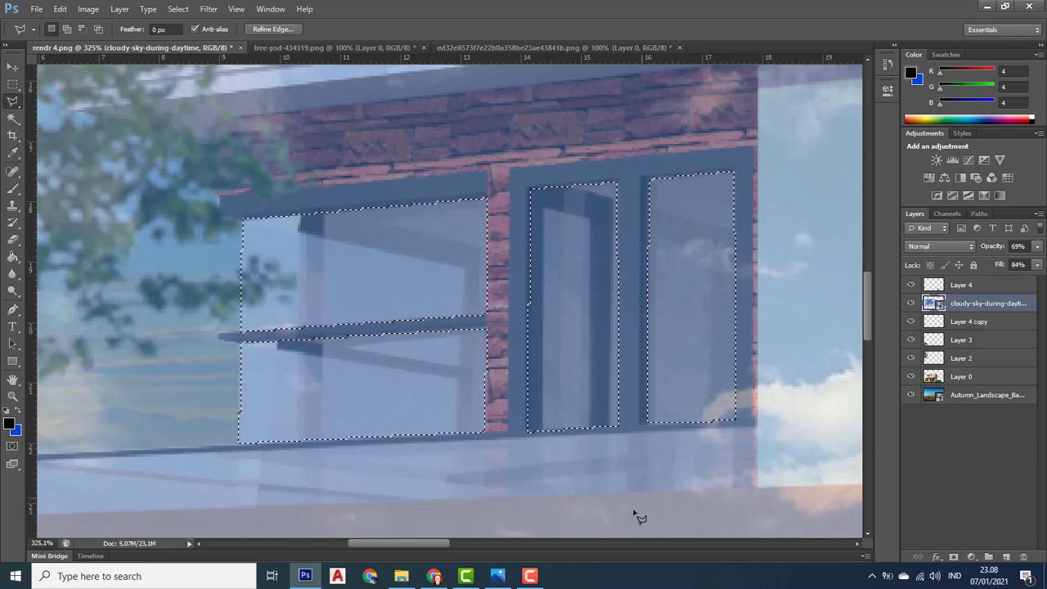
pyautogui.moveTo(449, 543); pyautogui.dragTo(525, 543)
pyautogui.scroll(1, 397, 187)
pyautogui.click(357, 134)
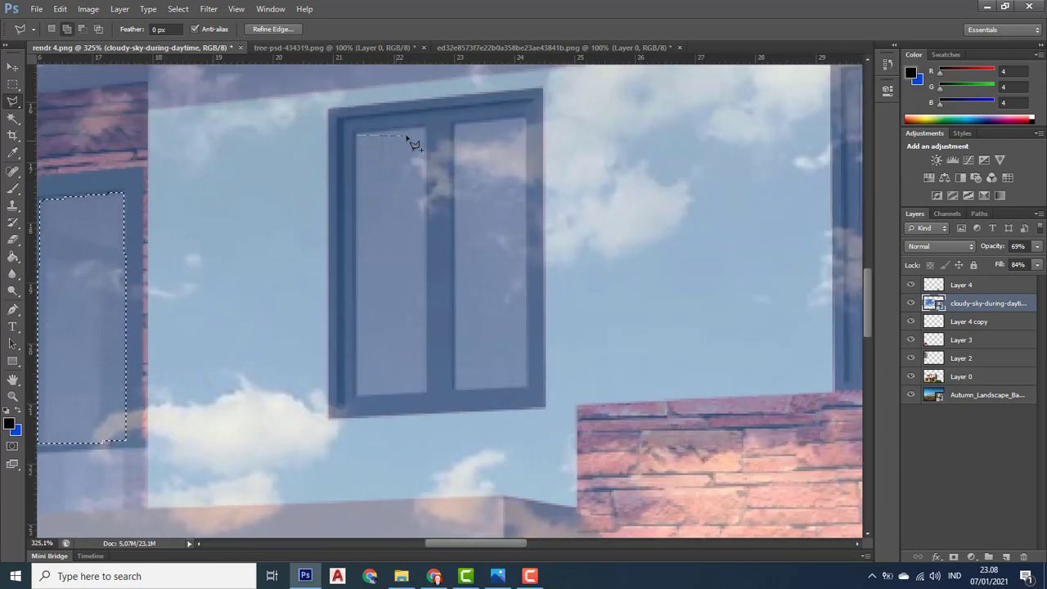
pyautogui.click(426, 128)
pyautogui.click(426, 392)
pyautogui.click(357, 395)
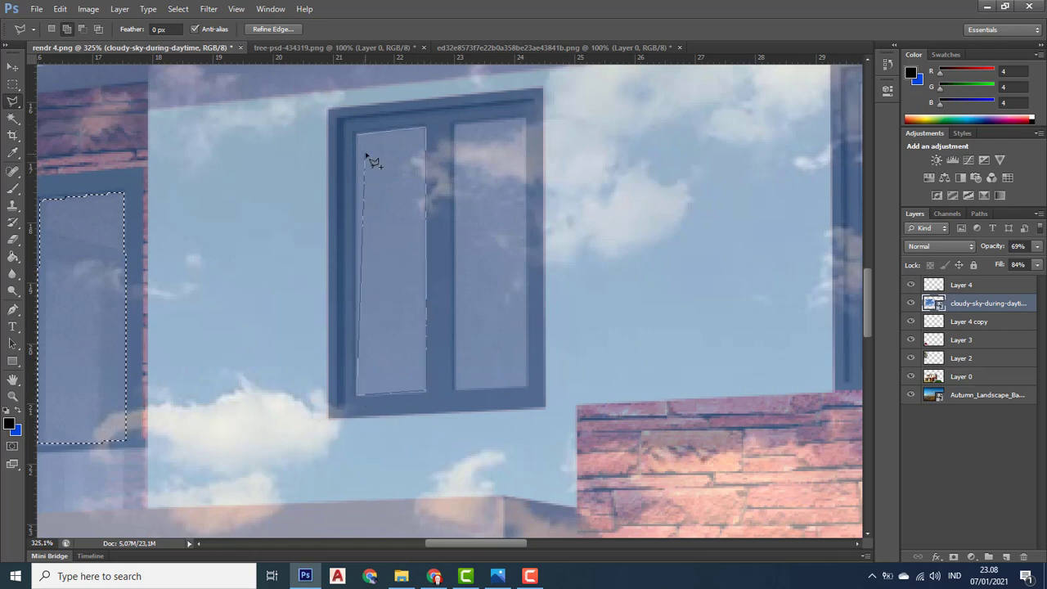
pyautogui.click(357, 134)
# - Add the right glass pane of the double window on the cream wall to the selection
pyautogui.click(453, 122)
pyautogui.click(528, 119)
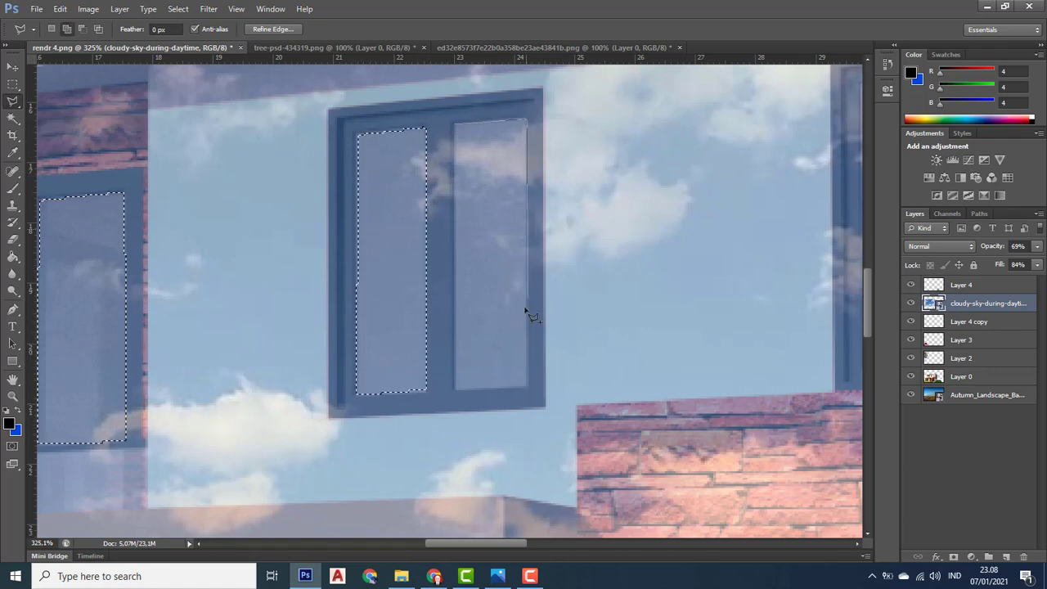
pyautogui.click(528, 384)
pyautogui.click(455, 390)
pyautogui.click(455, 123)
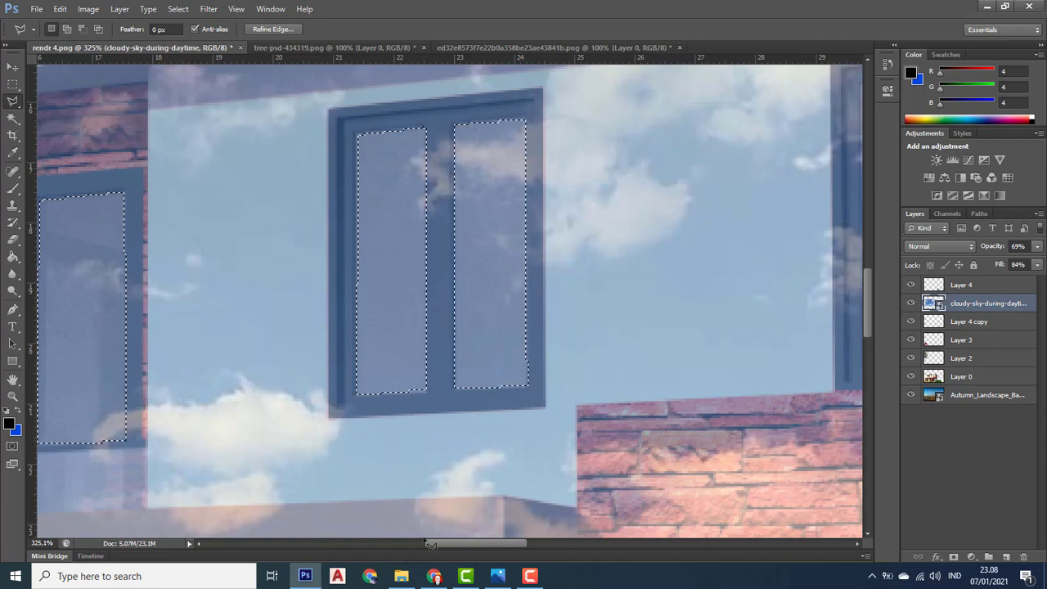
# - Add the glass pane of the narrow single window above the brick wall to the selection
pyautogui.hscroll(5, 483, 522)
pyautogui.hscroll(1, 483, 522)
pyautogui.scroll(1, 482, 522)
pyautogui.keyDown('shift'); pyautogui.click(475, 115); pyautogui.keyUp('shift')
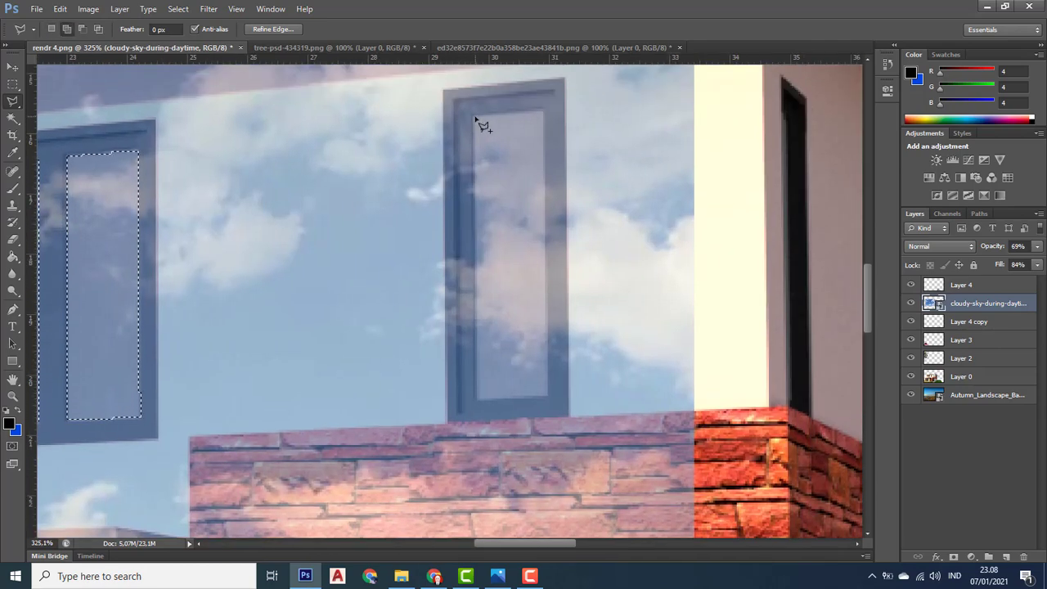
pyautogui.click(542, 112)
pyautogui.click(547, 398)
pyautogui.click(475, 401)
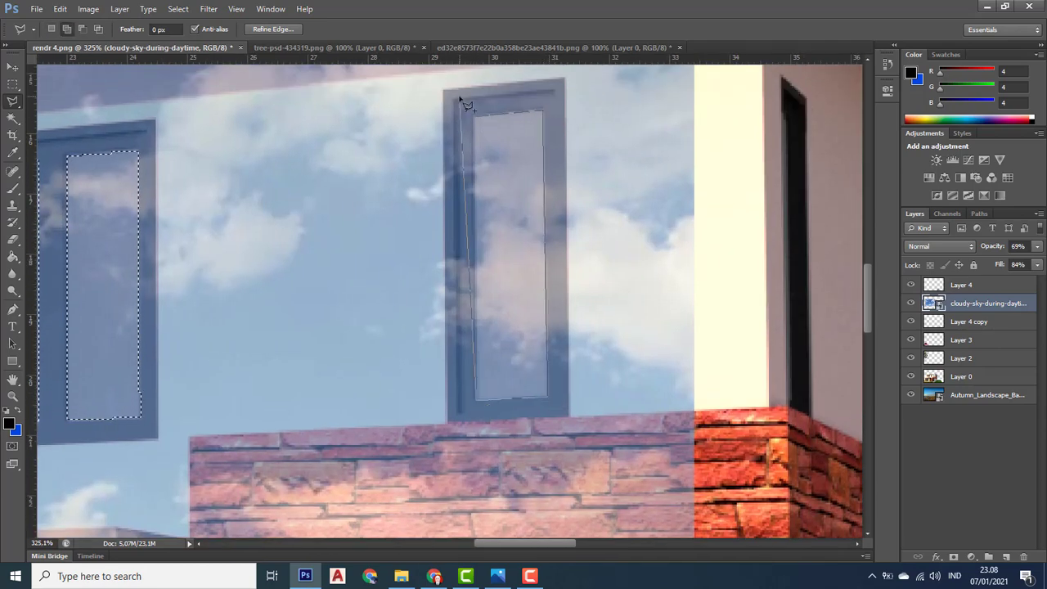
pyautogui.click(475, 116)
pyautogui.click(476, 118)
# - Add the long glass railing panel below the balcony windows to the selection, along its full length
pyautogui.moveTo(519, 543); pyautogui.dragTo(388, 538)
pyautogui.scroll(-4, 419, 458)
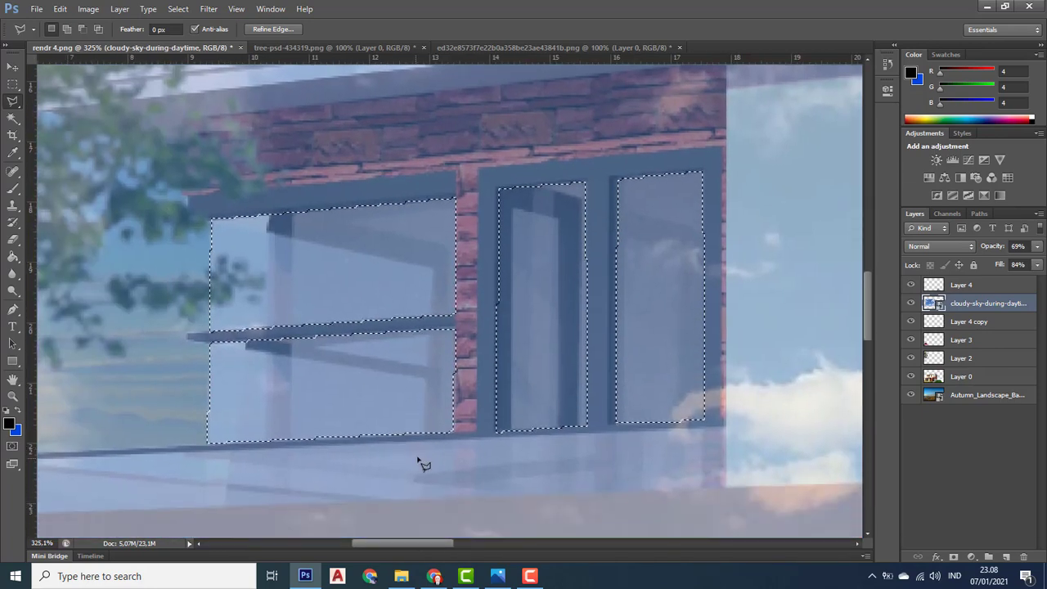
pyautogui.keyDown('shift'); pyautogui.click(702, 410); pyautogui.keyUp('shift')
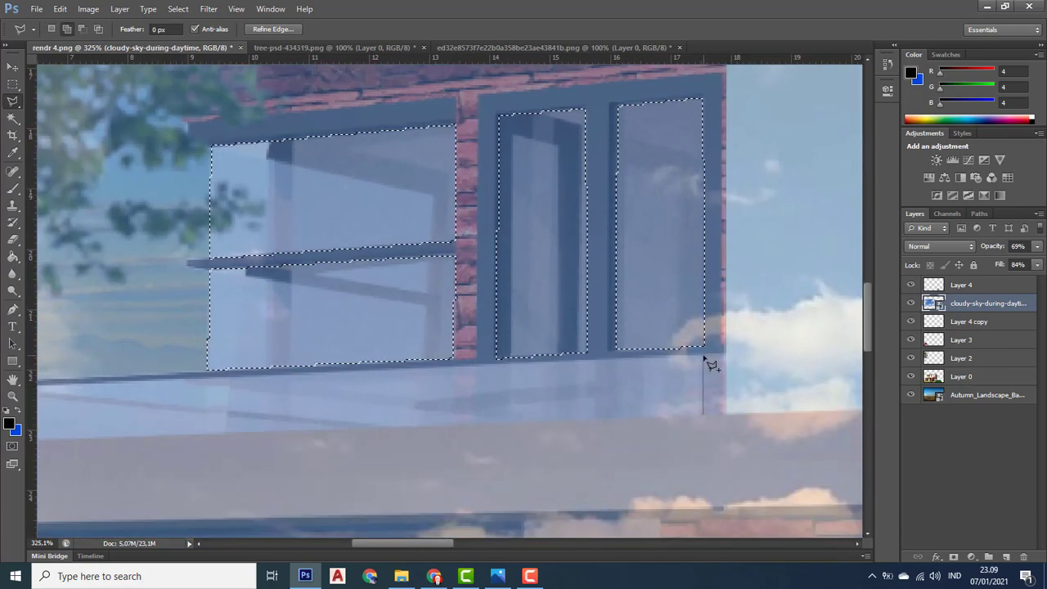
pyautogui.click(705, 355)
pyautogui.click(151, 386)
pyautogui.click(150, 442)
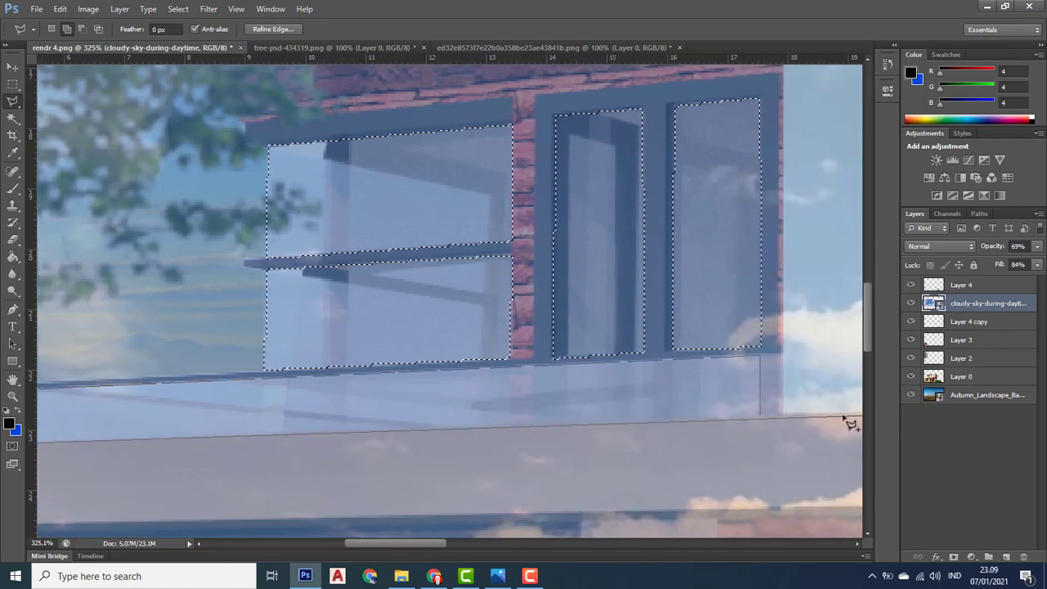
pyautogui.click(761, 411)
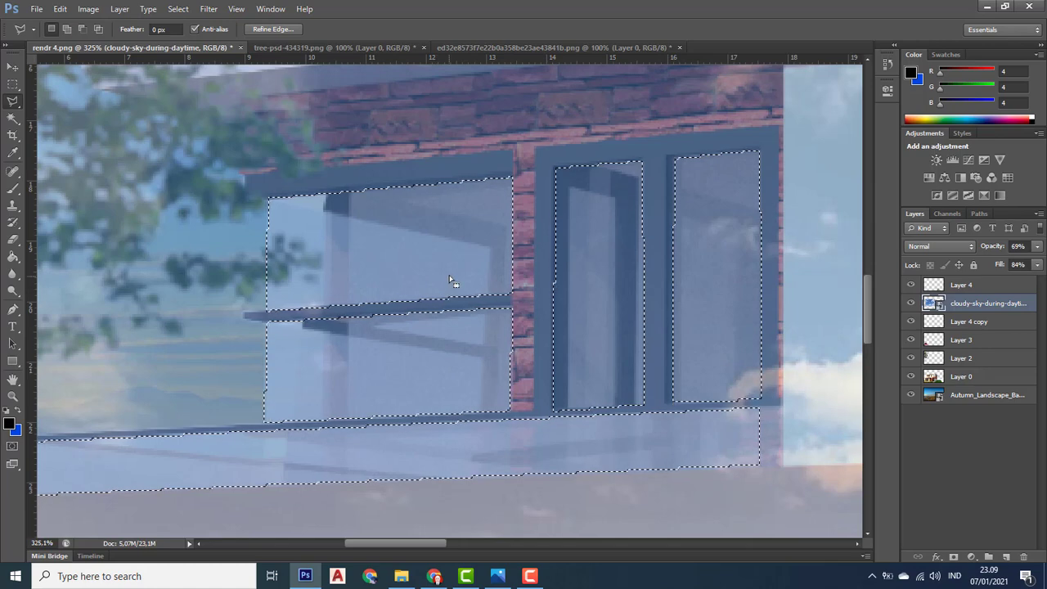
# - Invert the selection so it covers everything except the window panes and the balcony railing glass
pyautogui.scroll(2, 451, 280)
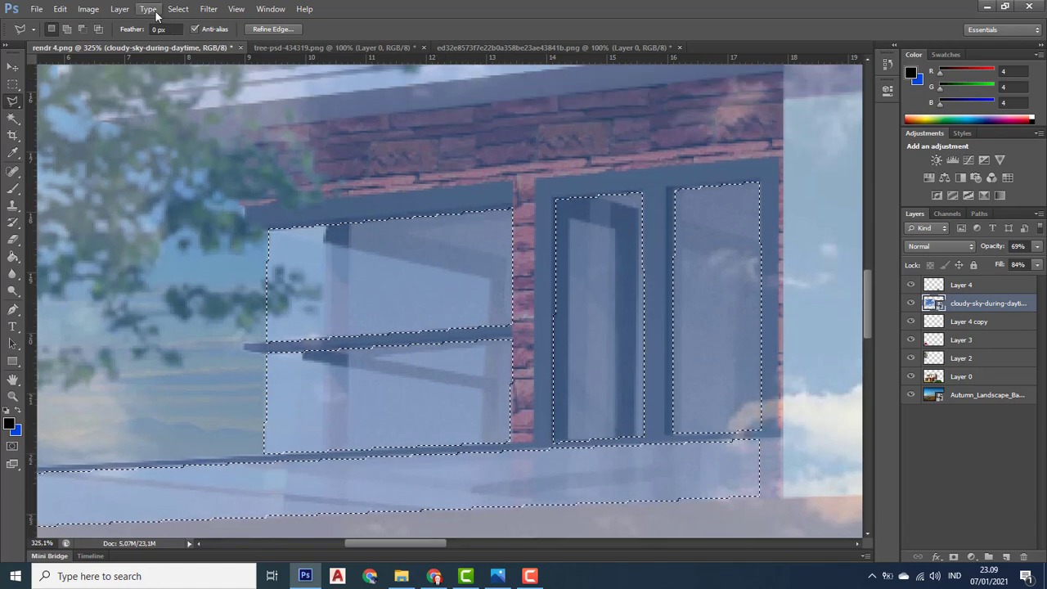
pyautogui.scroll(-2, 277, 190)
pyautogui.scroll(-5, 276, 190)
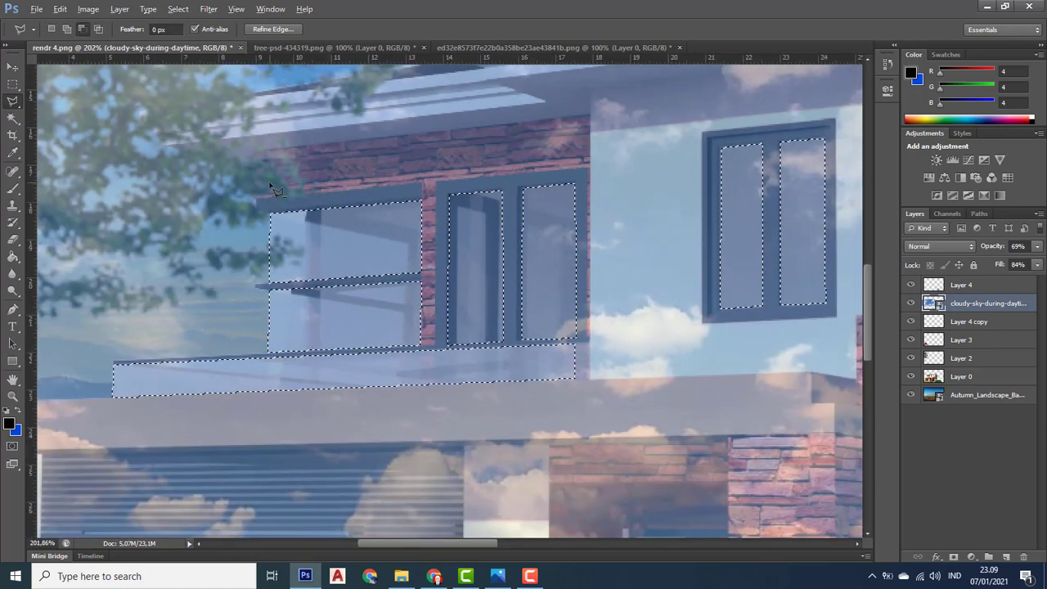
pyautogui.scroll(-4, 277, 191)
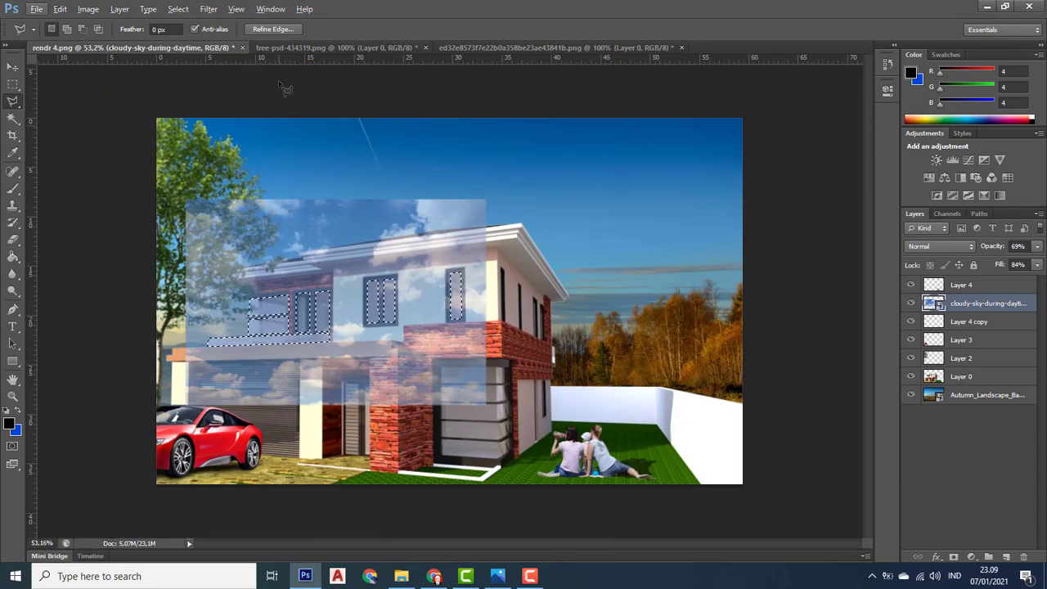
pyautogui.click(177, 9)
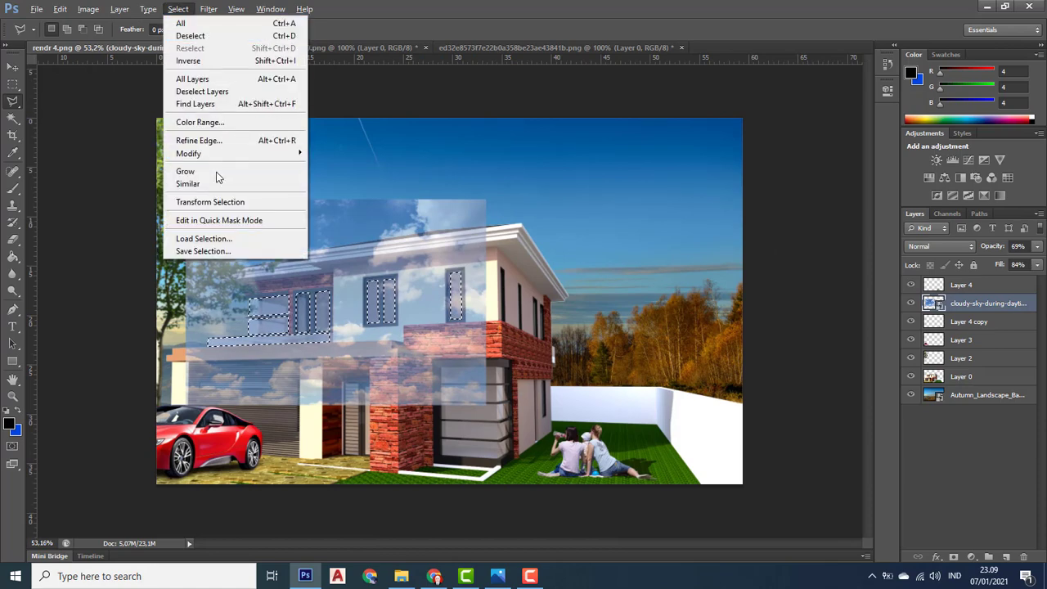
pyautogui.click(215, 62)
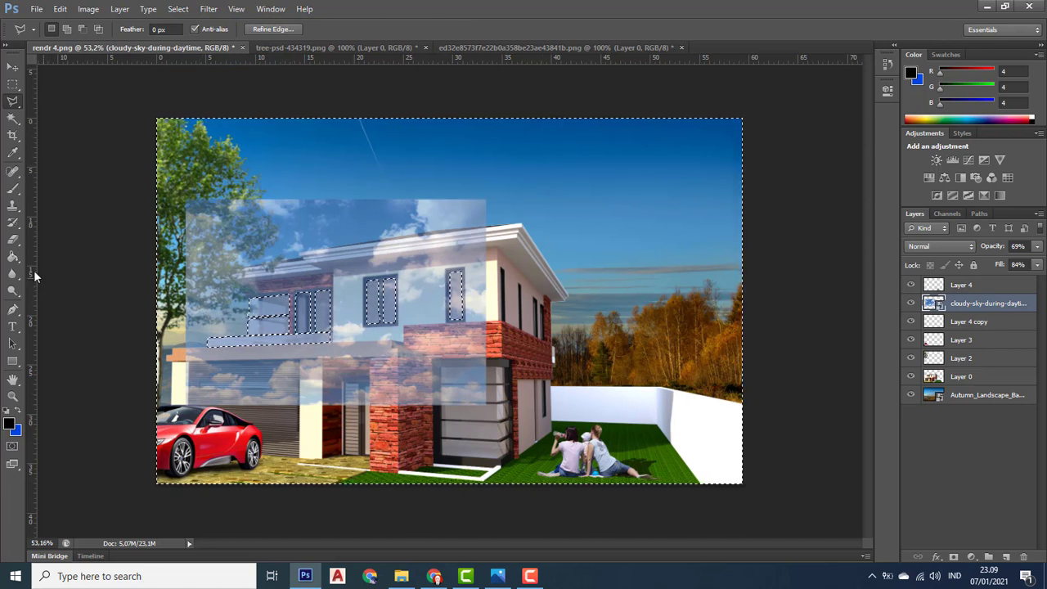
# - Rasterize the cloudy sky layer and erase all of its sky outside the window and railing glass with the Eraser
pyautogui.click(17, 244)
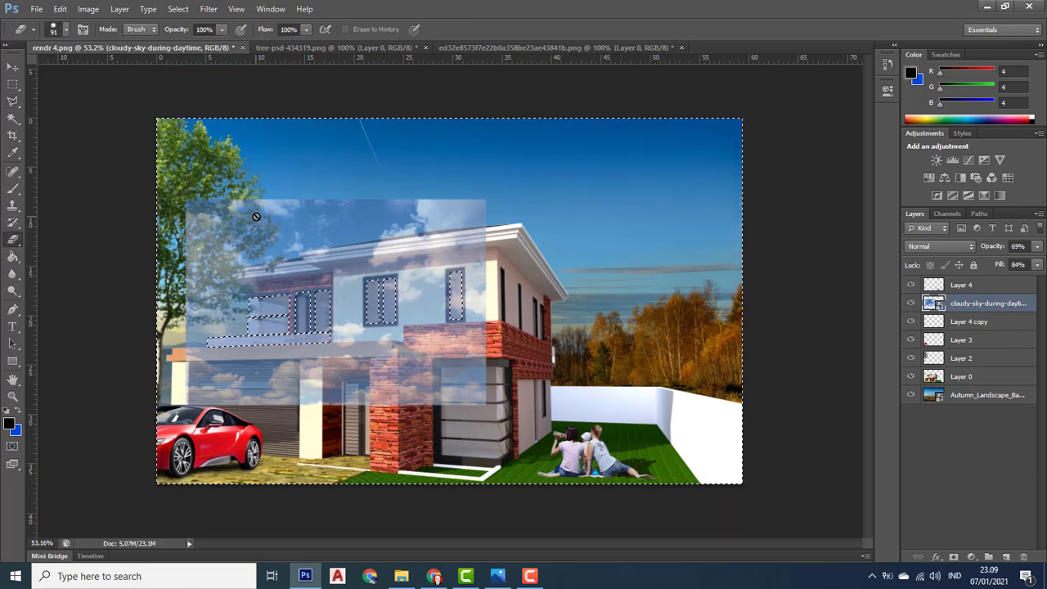
pyautogui.click(306, 227)
pyautogui.click(484, 229)
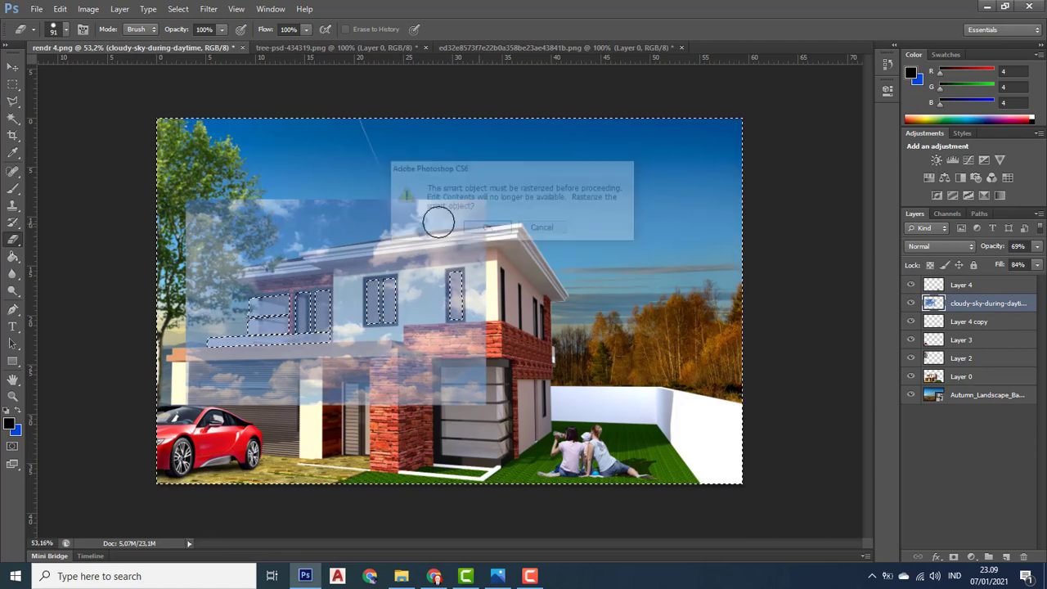
pyautogui.moveTo(329, 212)
pyautogui.mouseDown()
pyautogui.moveTo(211, 221)
pyautogui.moveTo(220, 200)
pyautogui.moveTo(300, 193)
pyautogui.moveTo(235, 190)
pyautogui.moveTo(185, 214)
pyautogui.moveTo(243, 255)
pyautogui.moveTo(262, 245)
pyautogui.moveTo(223, 334)
pyautogui.moveTo(300, 314)
pyautogui.moveTo(281, 336)
pyautogui.moveTo(352, 311)
pyautogui.moveTo(244, 352)
pyautogui.moveTo(221, 335)
pyautogui.moveTo(227, 282)
pyautogui.moveTo(203, 301)
pyautogui.moveTo(187, 288)
pyautogui.moveTo(205, 247)
pyautogui.moveTo(372, 197)
pyautogui.moveTo(282, 246)
pyautogui.moveTo(246, 296)
pyautogui.moveTo(484, 233)
pyautogui.moveTo(471, 221)
pyautogui.moveTo(264, 288)
pyautogui.moveTo(260, 280)
pyautogui.moveTo(352, 253)
pyautogui.moveTo(322, 245)
pyautogui.moveTo(400, 209)
pyautogui.moveTo(398, 292)
pyautogui.moveTo(466, 266)
pyautogui.moveTo(329, 359)
pyautogui.moveTo(447, 315)
pyautogui.moveTo(349, 350)
pyautogui.moveTo(421, 389)
pyautogui.moveTo(356, 396)
pyautogui.moveTo(328, 389)
pyautogui.mouseUp()
pyautogui.moveTo(540, 357)
pyautogui.mouseDown()
pyautogui.moveTo(444, 357)
pyautogui.moveTo(489, 343)
pyautogui.moveTo(293, 383)
pyautogui.moveTo(366, 379)
pyautogui.moveTo(357, 366)
pyautogui.moveTo(411, 346)
pyautogui.moveTo(183, 356)
pyautogui.moveTo(177, 369)
pyautogui.moveTo(245, 382)
pyautogui.moveTo(264, 358)
pyautogui.moveTo(282, 389)
pyautogui.moveTo(368, 405)
pyautogui.moveTo(215, 398)
pyautogui.mouseUp()
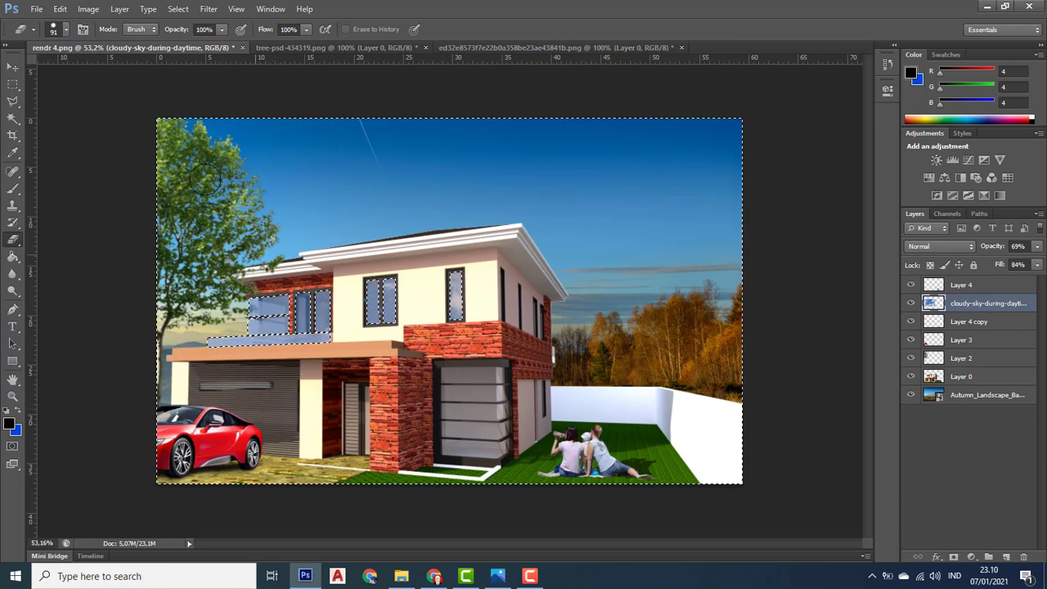
# - Clear the selection and set the cloudy sky layer's fill to 69%
pyautogui.click(14, 86)
pyautogui.click(63, 148)
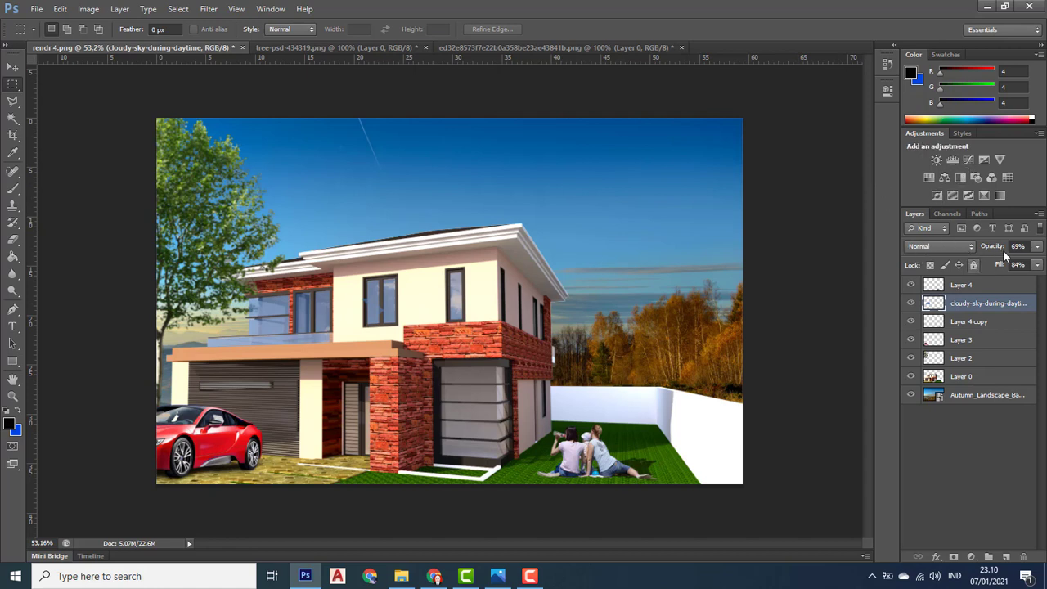
pyautogui.click(1037, 264)
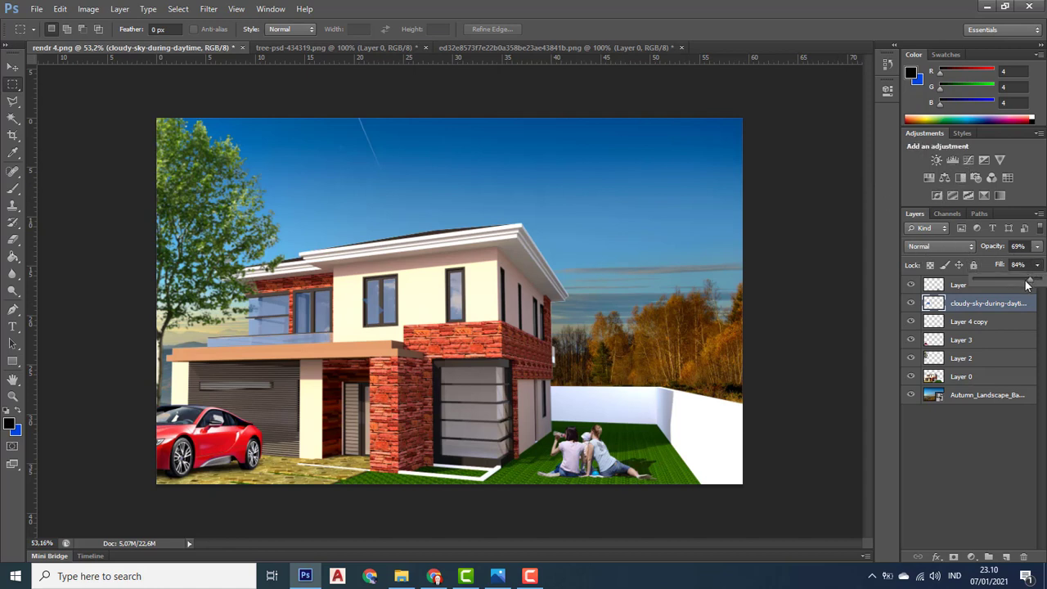
pyautogui.moveTo(1028, 283); pyautogui.dragTo(1021, 290)
pyautogui.moveTo(1024, 284); pyautogui.dragTo(1019, 282)
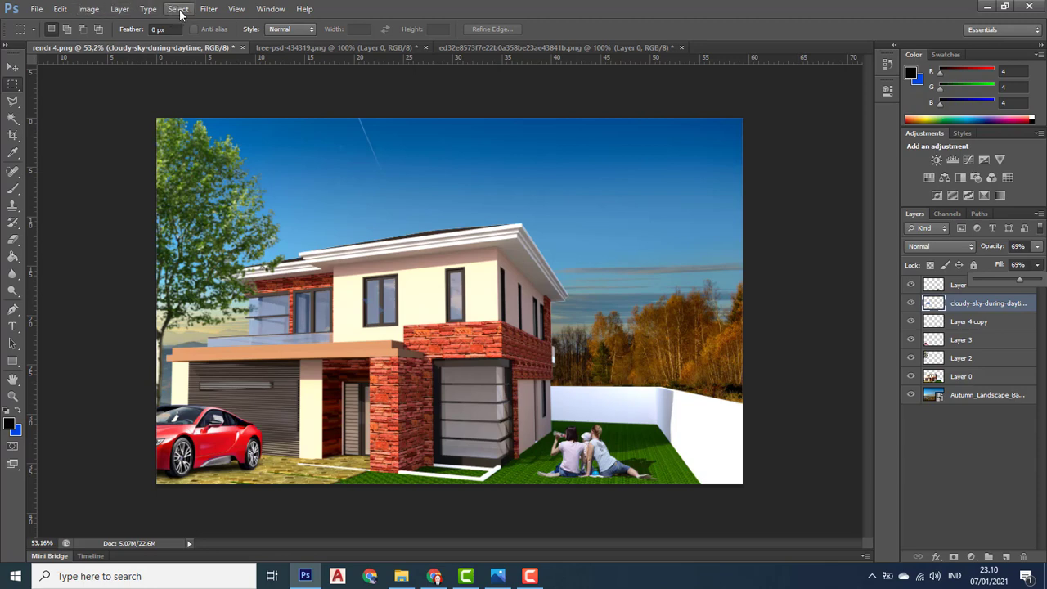
pyautogui.click(209, 9)
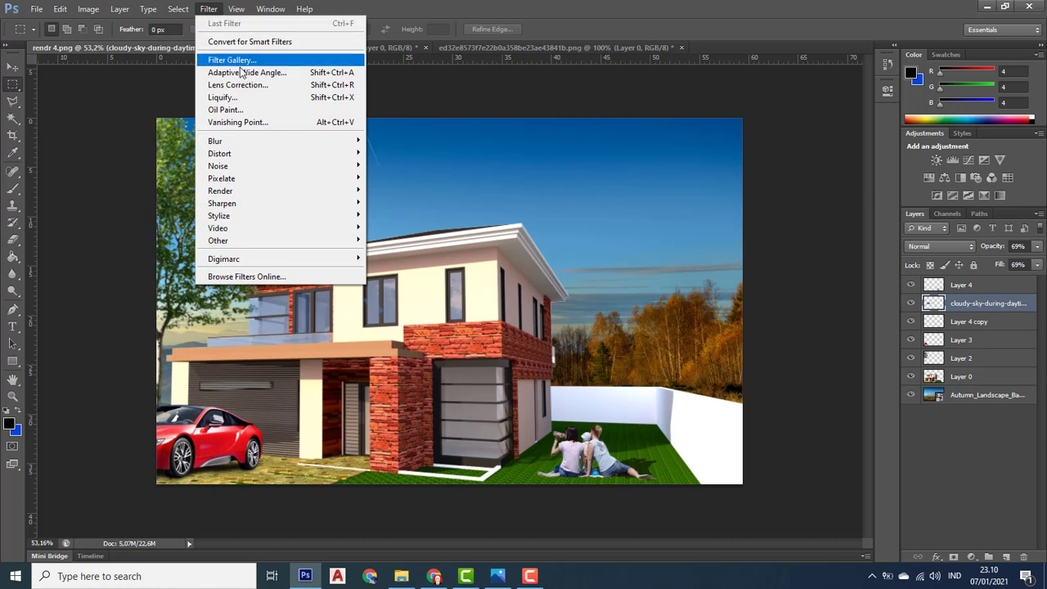
pyautogui.moveTo(252, 170)
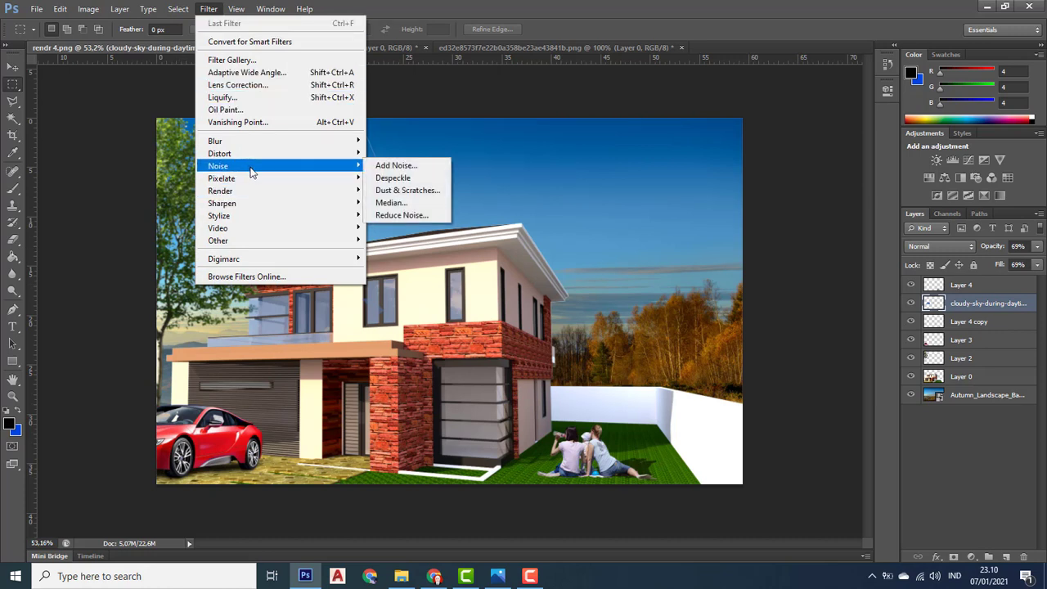
pyautogui.moveTo(270, 194)
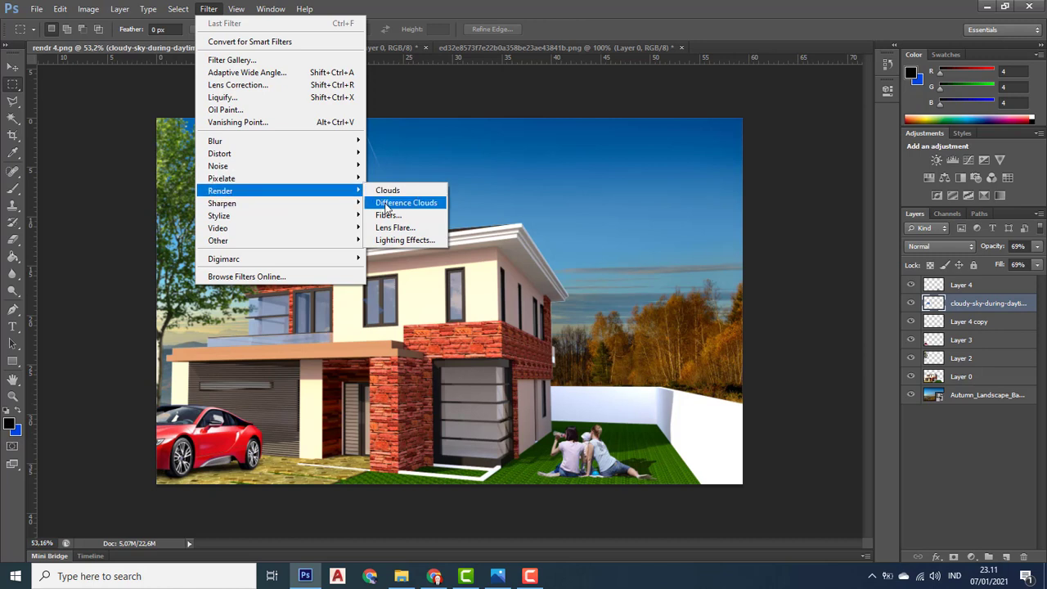
pyautogui.click(422, 232)
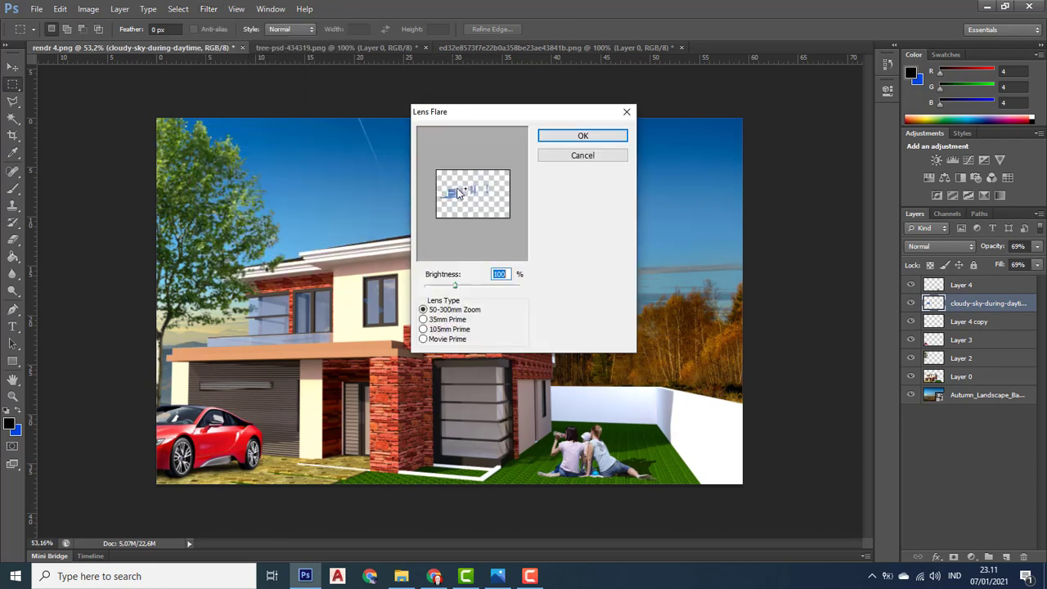
pyautogui.click(962, 378)
pyautogui.click(629, 112)
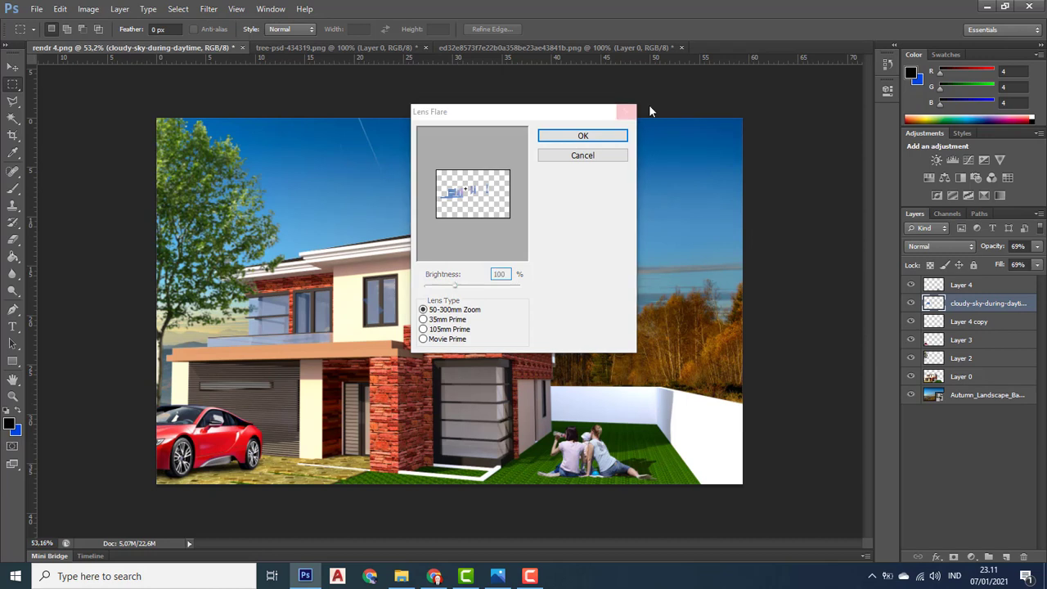
# - Apply a Lens Flare to Layer 0 with 100% brightness and the 50-300mm Zoom lens, centred near the image's upper-left corner
pyautogui.click(961, 378)
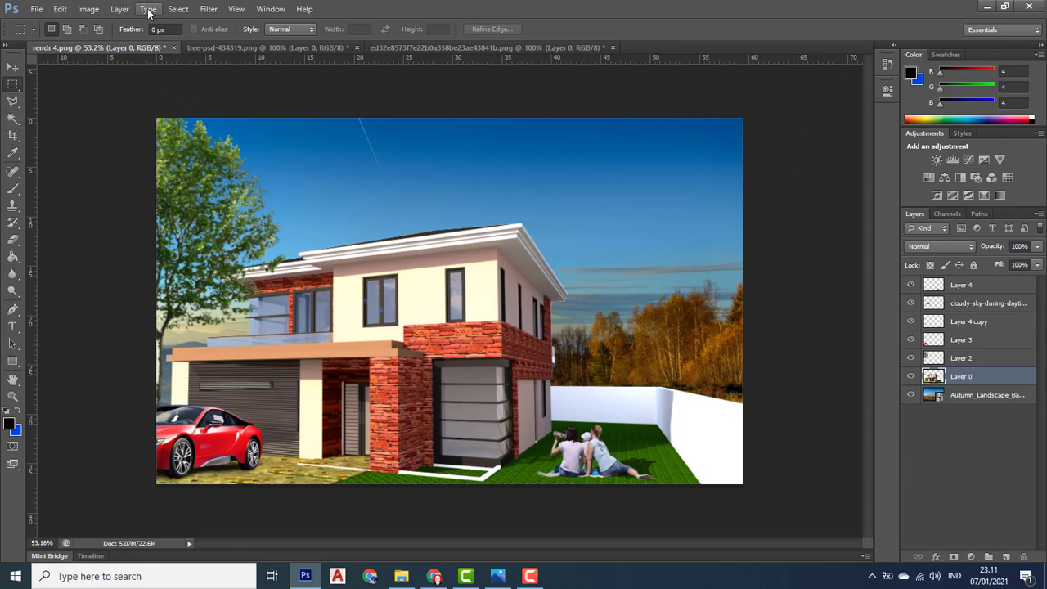
pyautogui.click(204, 12)
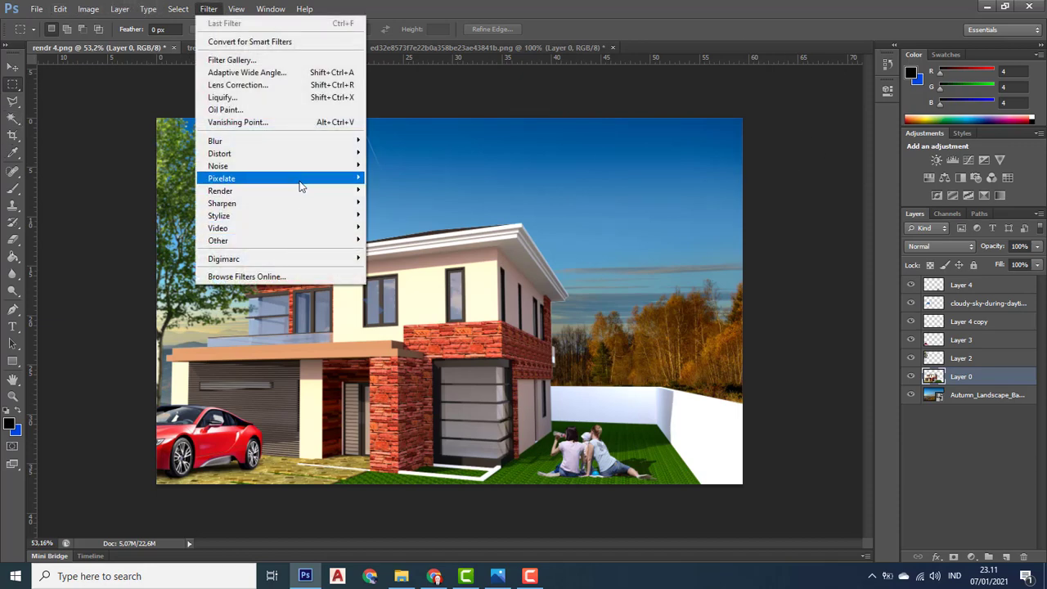
pyautogui.click(396, 232)
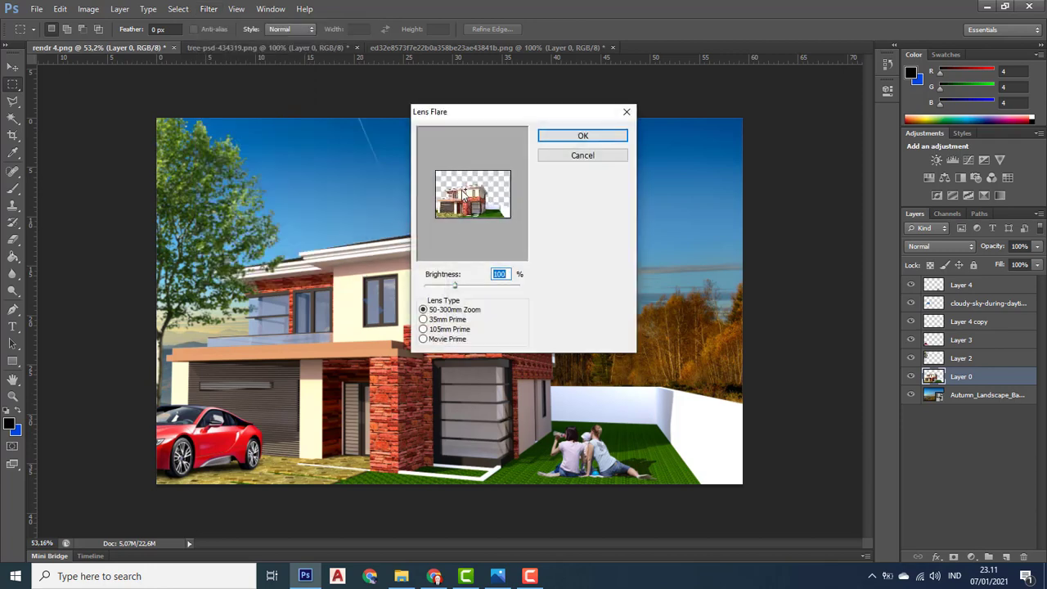
pyautogui.moveTo(463, 194); pyautogui.dragTo(444, 182)
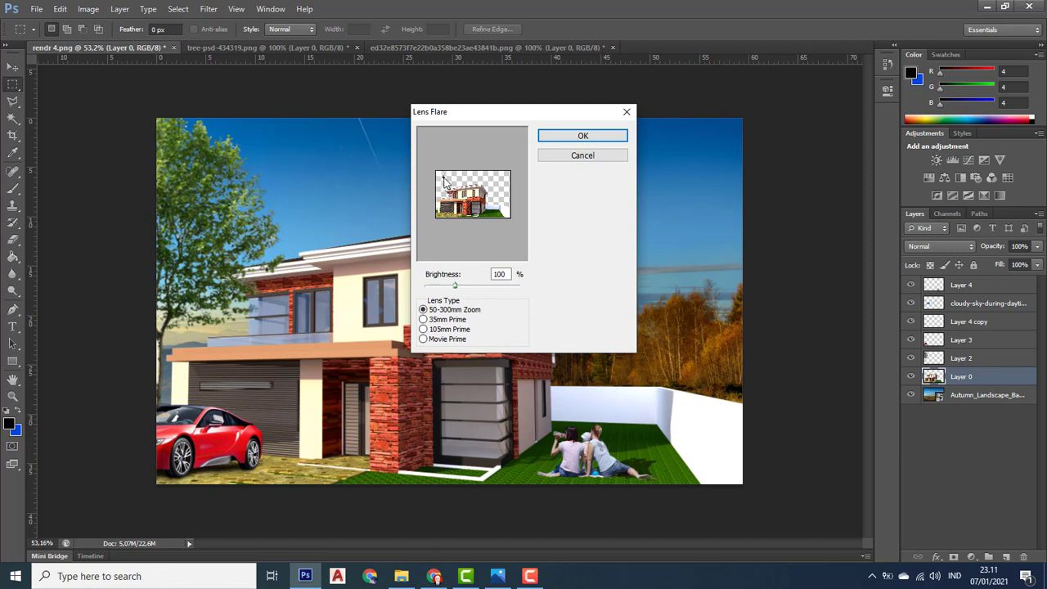
pyautogui.click(617, 140)
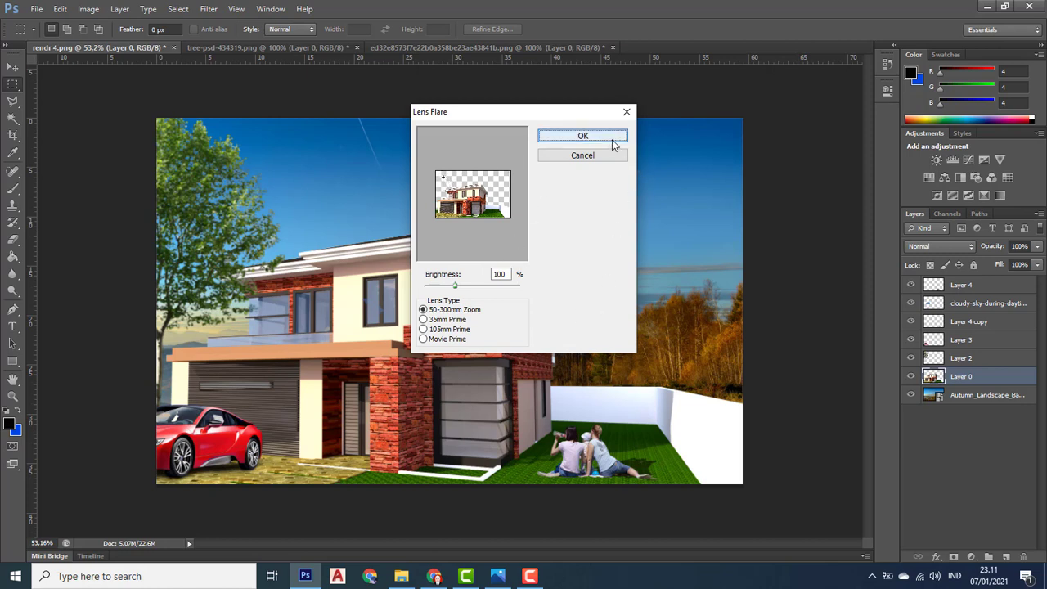